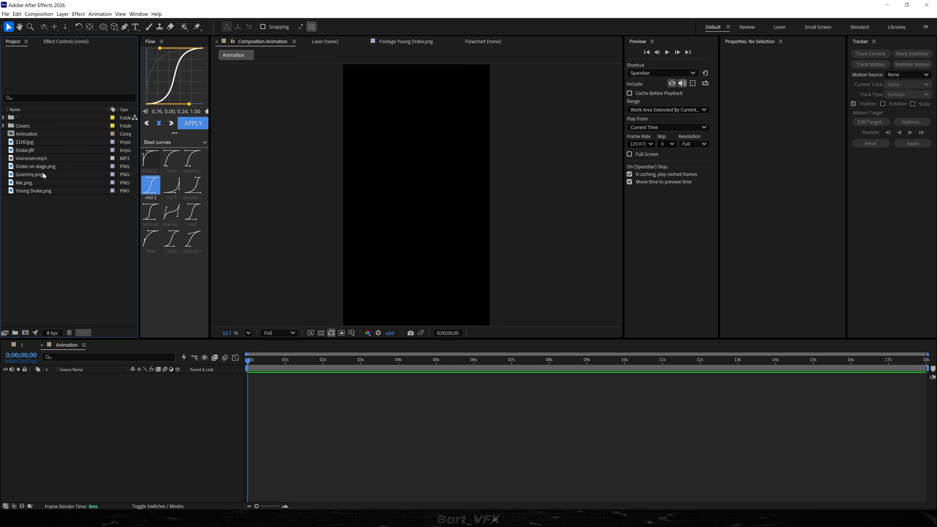
Add Voiceover.mp3 to the Animation composition and end the work area at 0;00;04;24.
drag(30, 157, 118, 398)
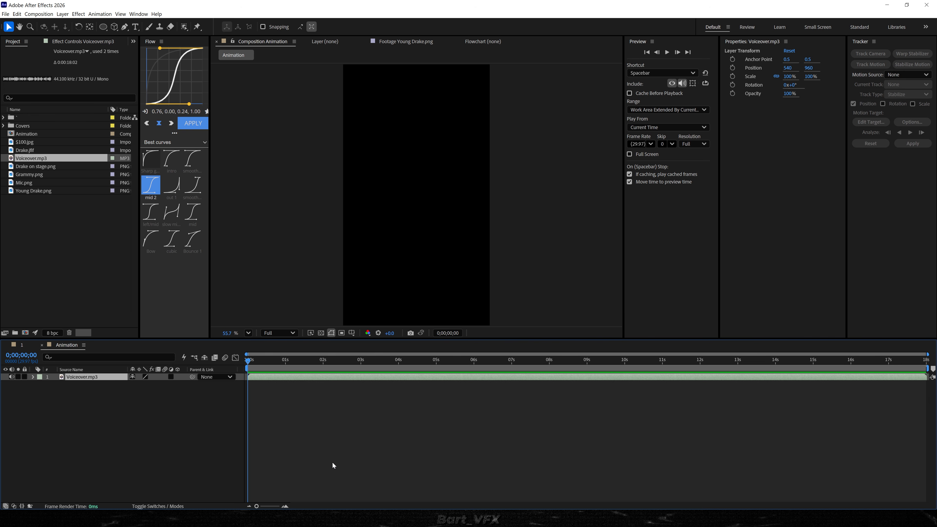
key(n)
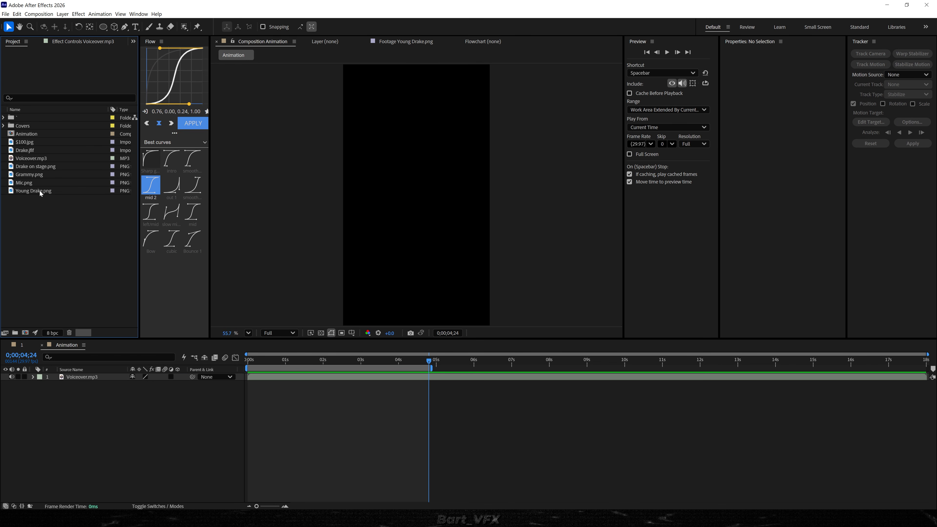
Add Young Drake.png to the Animation composition above the voiceover layer.
drag(40, 191, 266, 380)
click(289, 422)
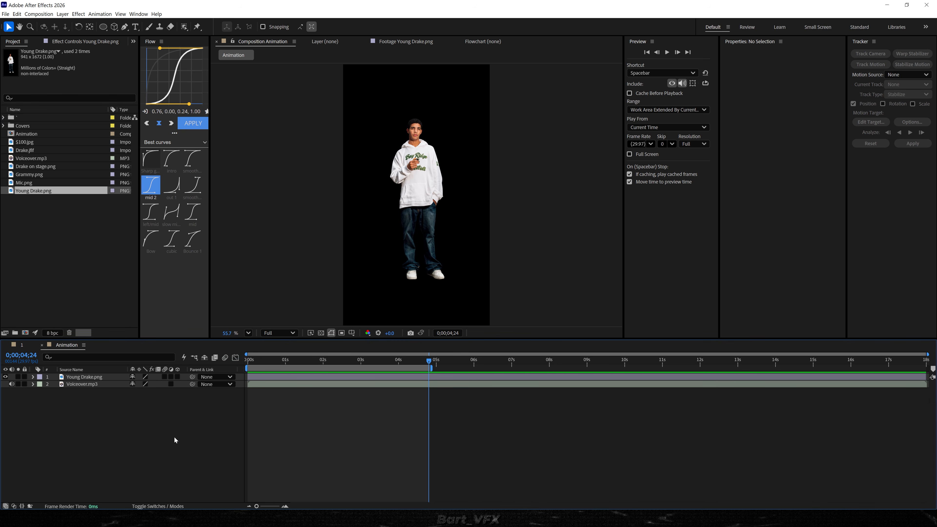
Create a white 1080 by 1920 px solid named White BG and place it below the Young Drake.png layer.
right_click(97, 418)
mouse_move(107, 420)
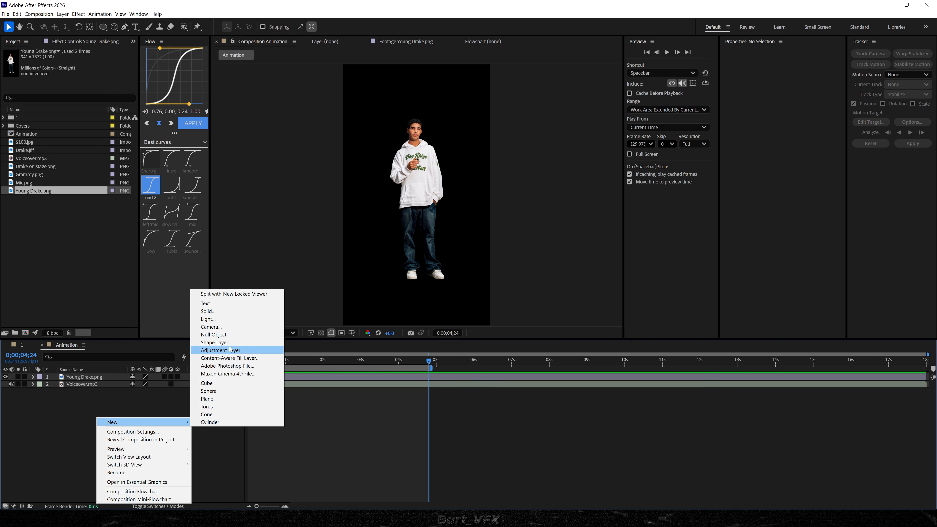
click(220, 312)
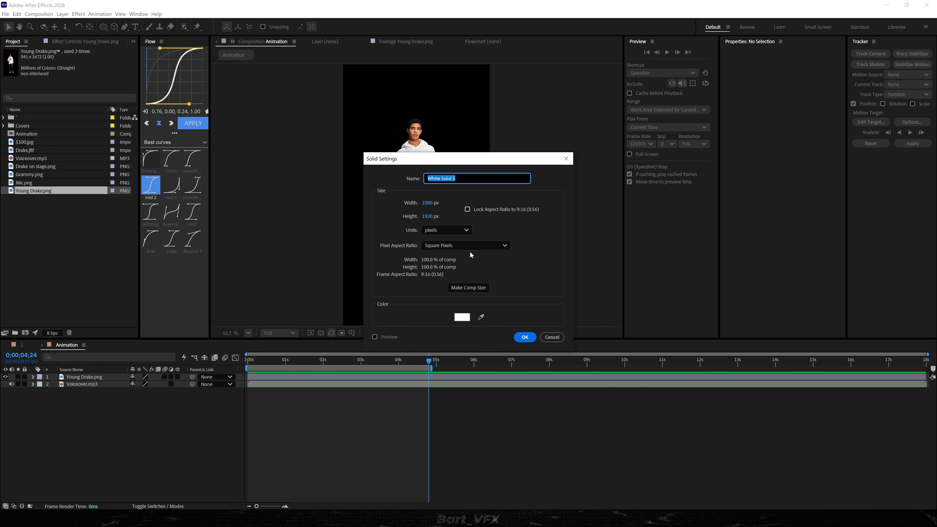
click(463, 319)
click(713, 195)
click(480, 181)
key(ctrl+a)
text(Whi)
click(524, 337)
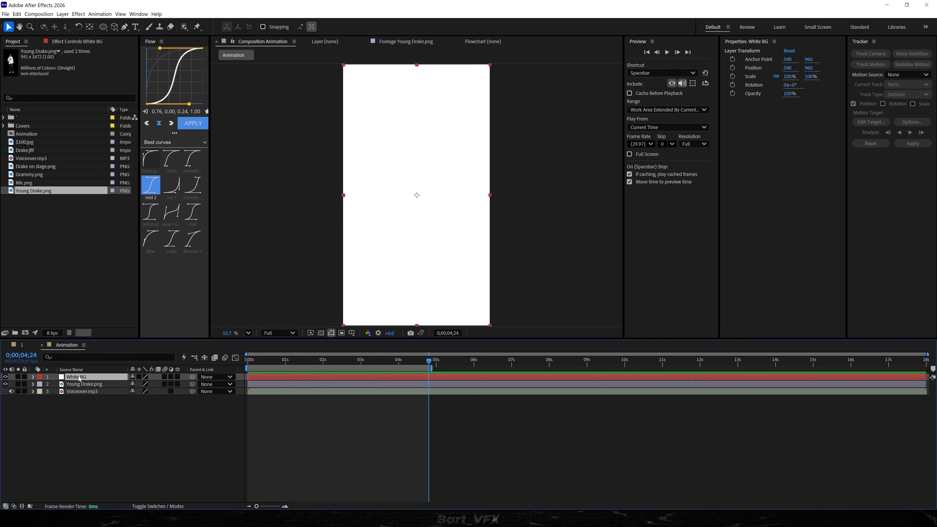
drag(79, 379, 83, 388)
click(110, 424)
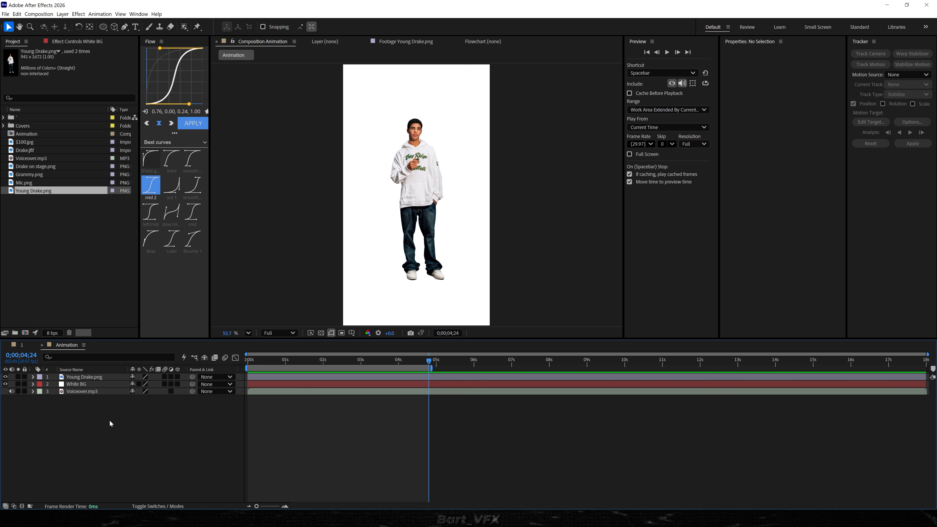
Duplicate the White BG layer and rename the upper copy Grid.
key(apostrophe)
click(86, 386)
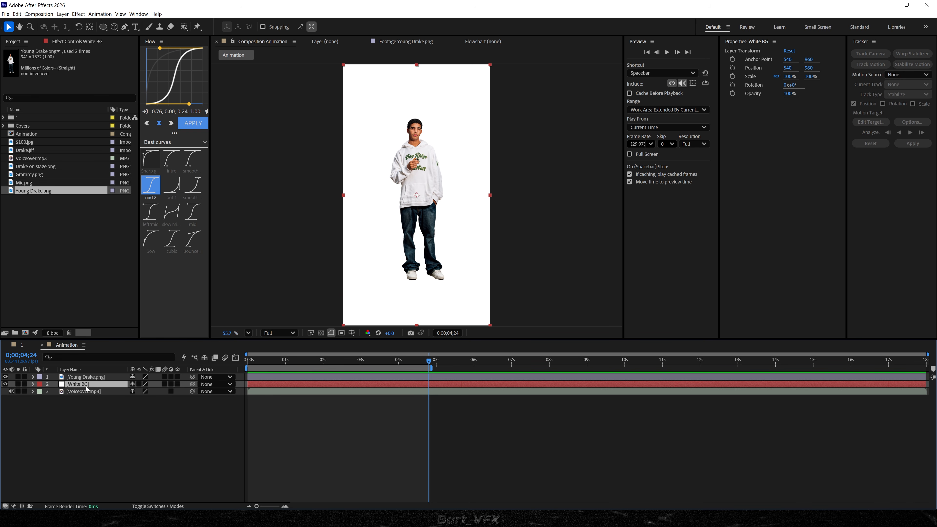
key(ctrl+d)
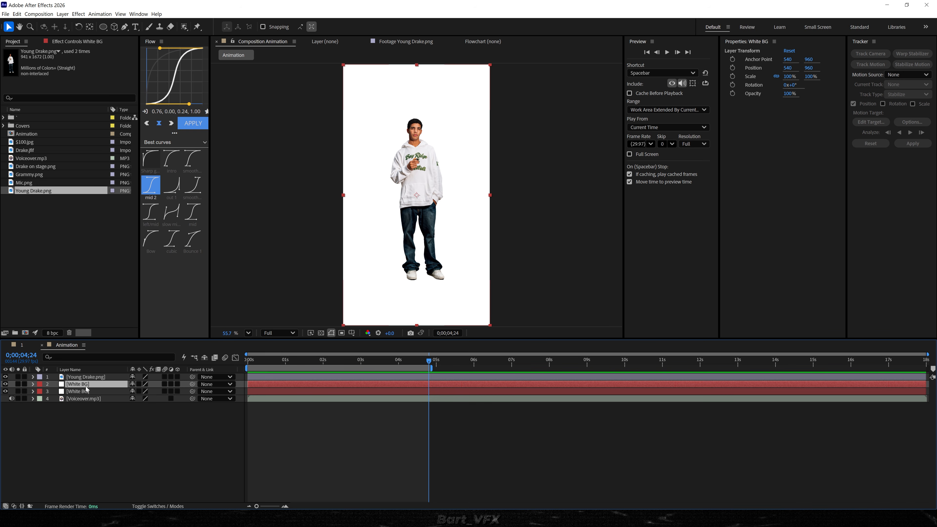
key(Return)
text(Grid)
key(Return)
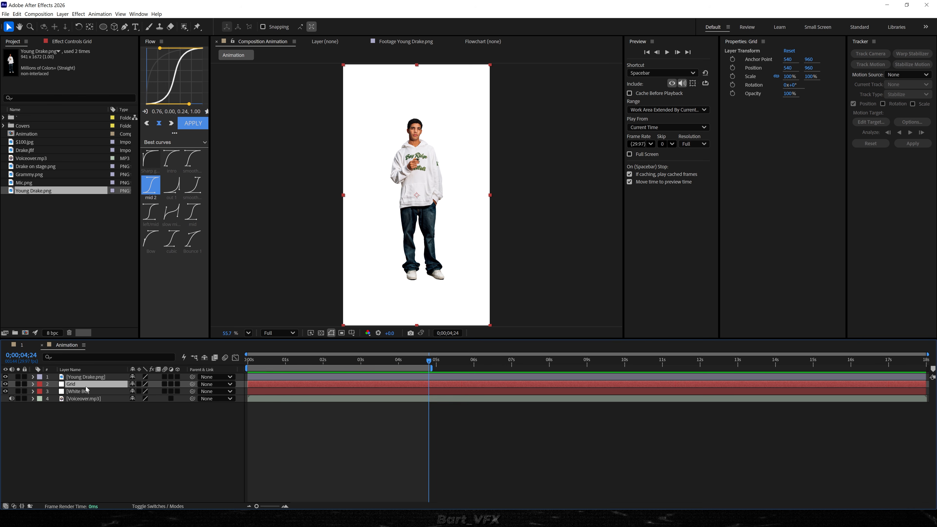
Apply the Grid effect to the Grid layer and set its color to black (000000).
key(ctrl+space)
text(grid)
key(Return)
click(120, 320)
click(81, 124)
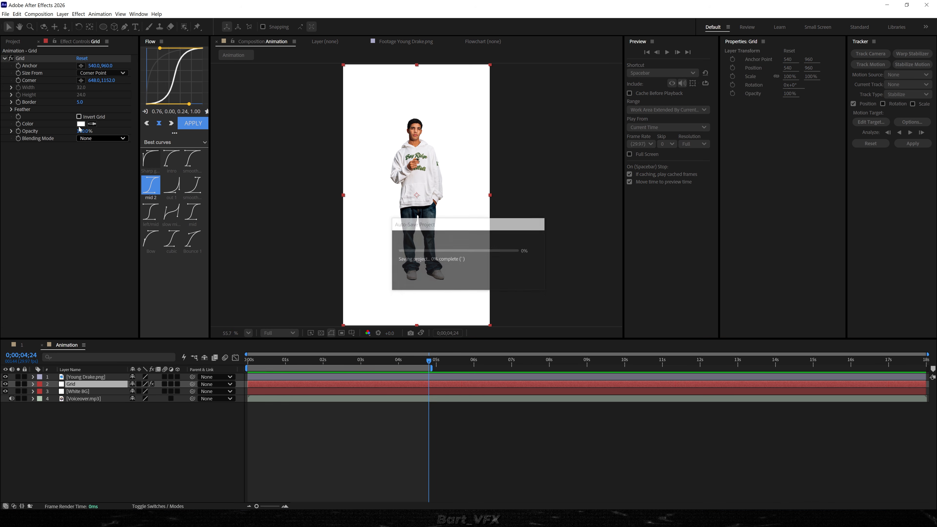
text(000000)
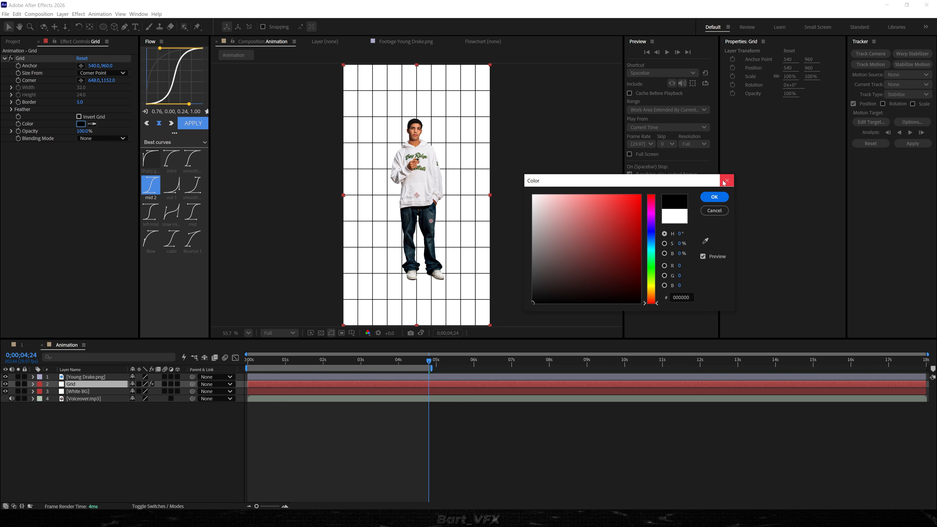
click(715, 196)
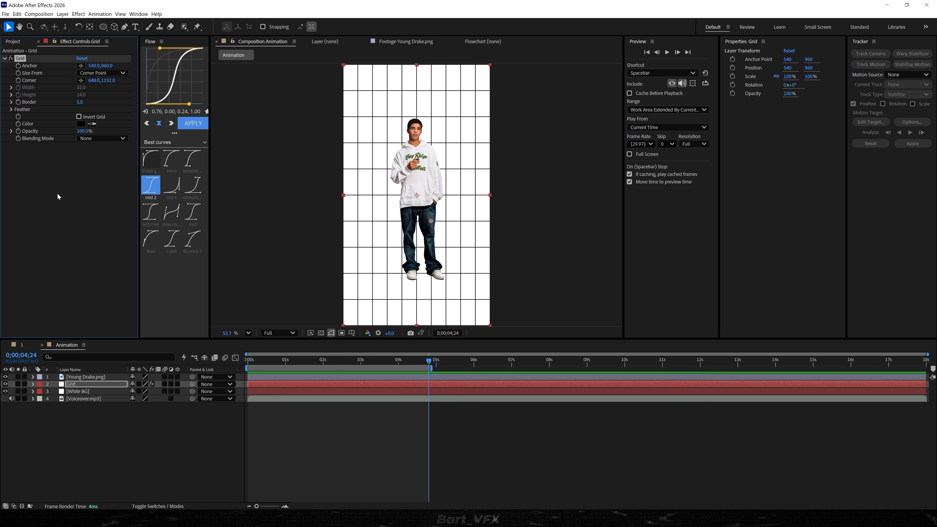
Set the Grid effect's border to 2.
click(80, 102)
text(2)
click(81, 211)
click(221, 439)
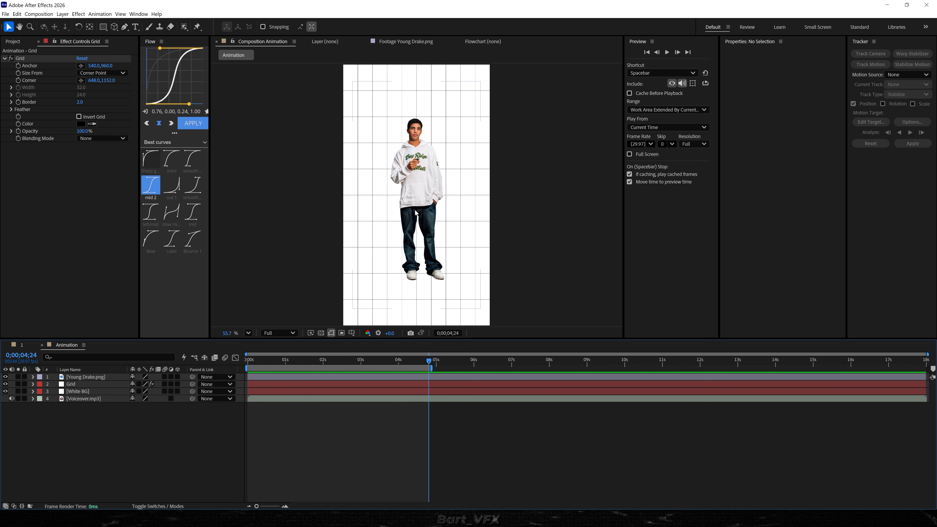
Try a rectangular mask on the Grid layer around the man's upper body.
click(76, 384)
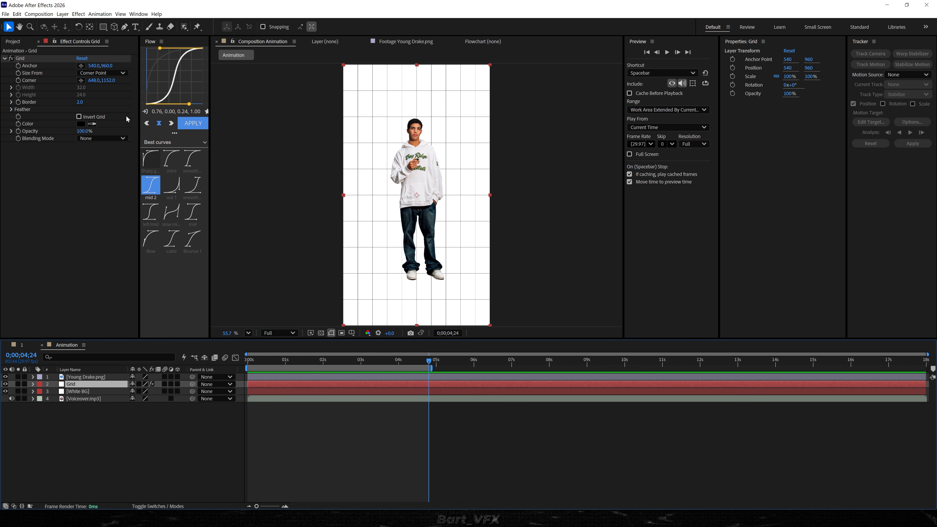
click(103, 27)
mouse_move(356, 119)
mouse_down()
mouse_move(403, 201)
mouse_move(451, 239)
mouse_up()
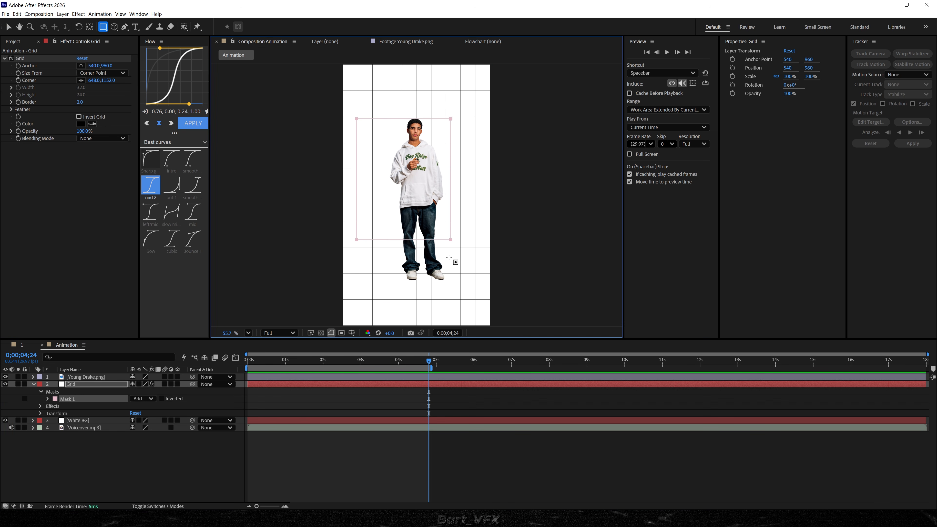
key(ctrl+z)
Pre-compose the Grid layer into a new composition named Grid, moving all attributes into it.
click(73, 385)
right_click(73, 386)
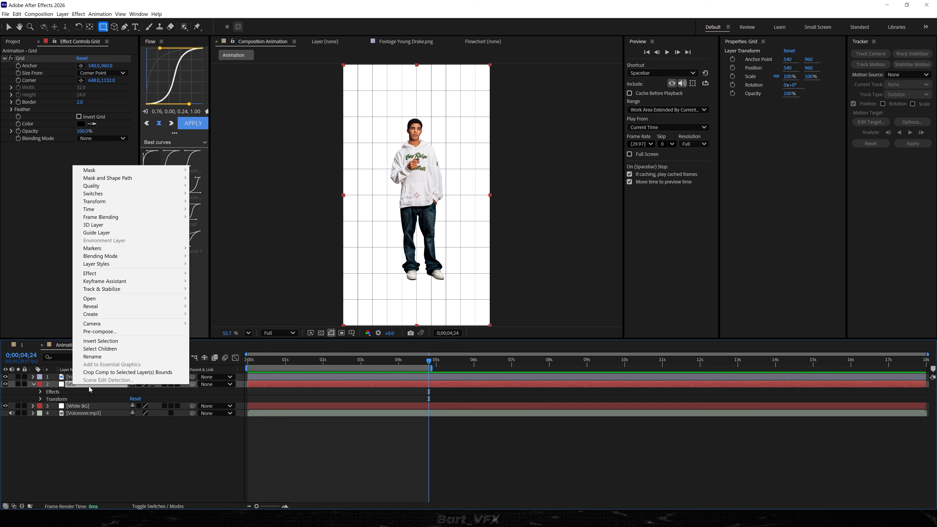
click(100, 331)
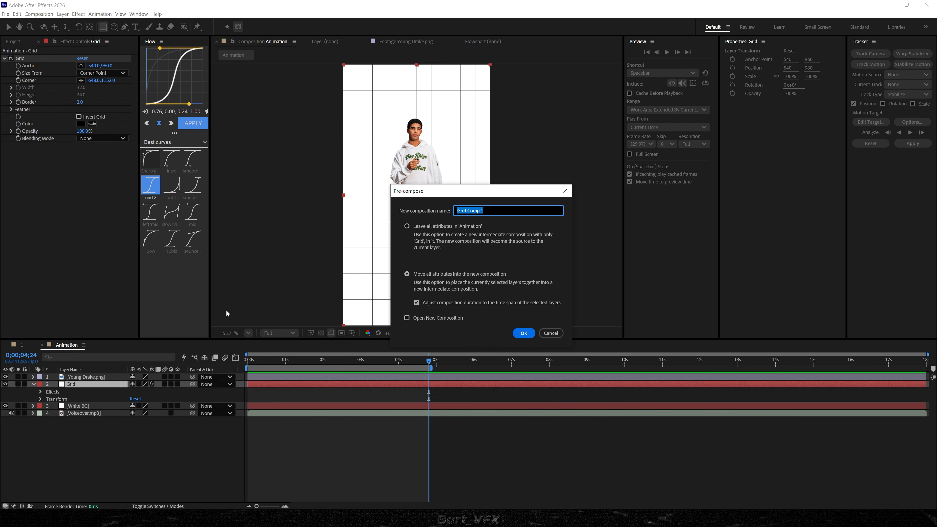
text(Grid)
key(Return)
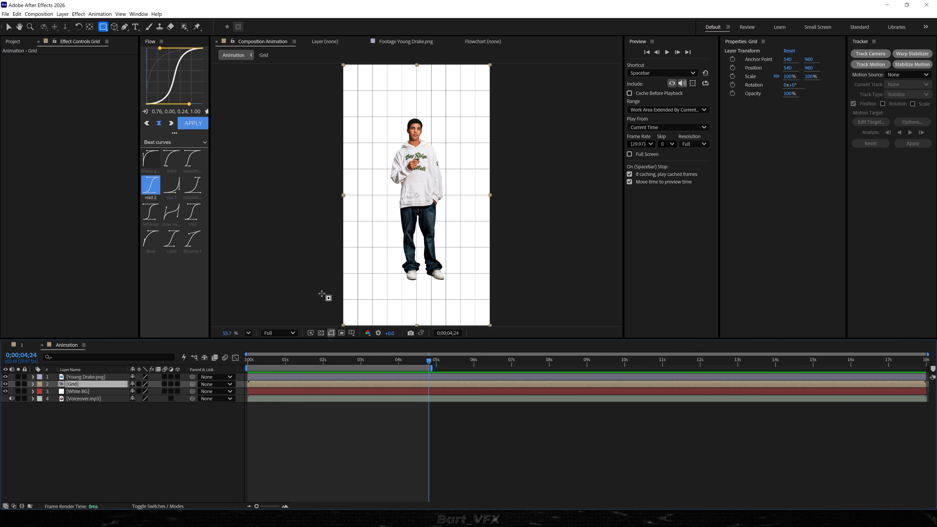
Draw a tall elliptical mask around the standing man on the Grid precomp layer.
mouse_move(104, 26)
mouse_down()
mouse_move(140, 25)
mouse_move(157, 47)
mouse_up()
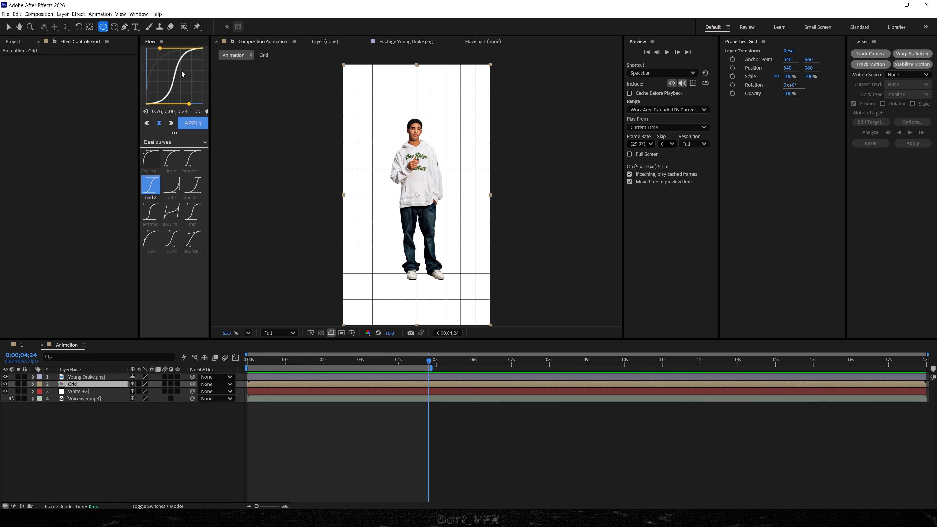
mouse_move(384, 121)
mouse_down()
mouse_move(427, 236)
mouse_move(464, 277)
mouse_move(437, 255)
mouse_up()
key(v)
double_click(424, 277)
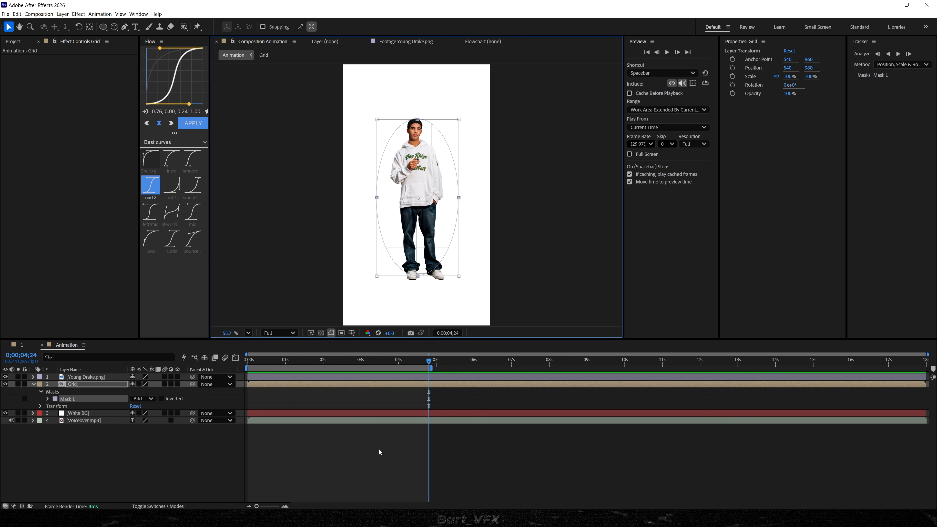
click(399, 454)
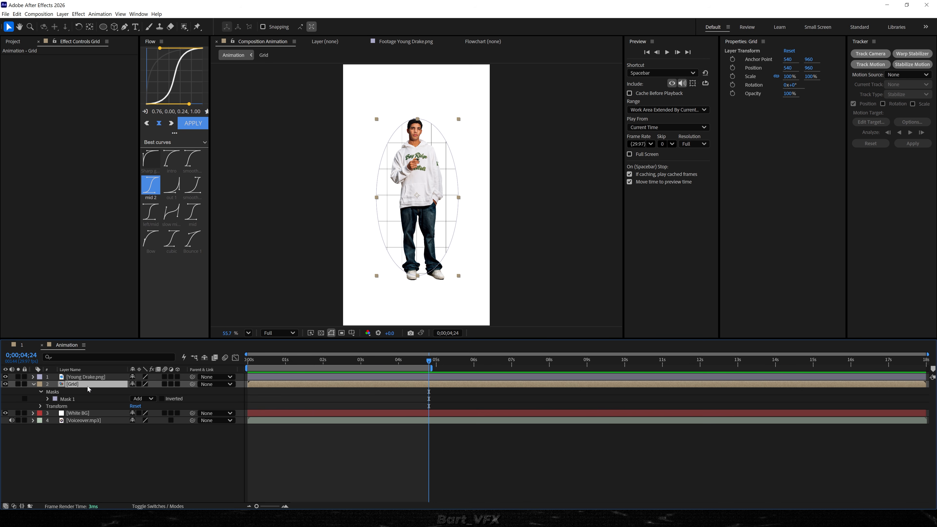
Set the feather of the Grid layer's elliptical mask to 220 pixels.
key(f)
drag(141, 400, 222, 388)
click(360, 432)
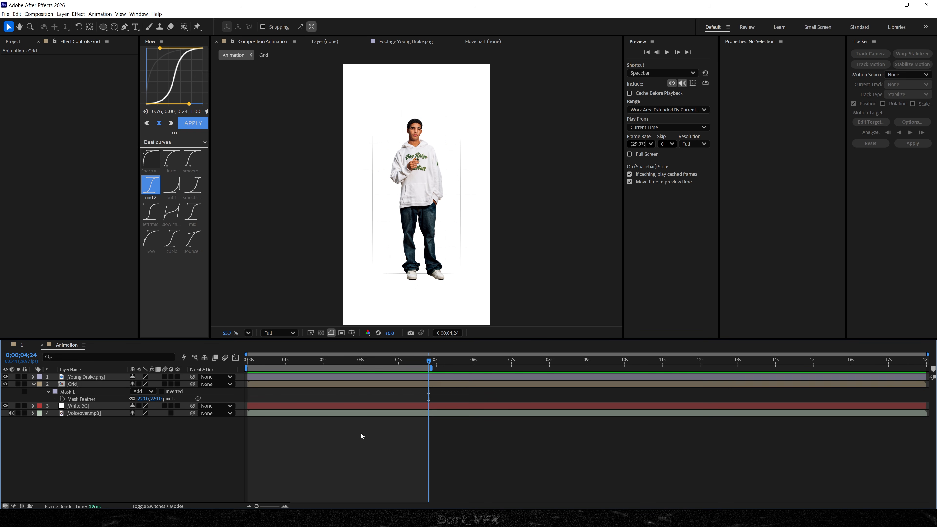
Shrink the Grid layer's mask by setting its expansion to -104.6 pixels.
click(84, 384)
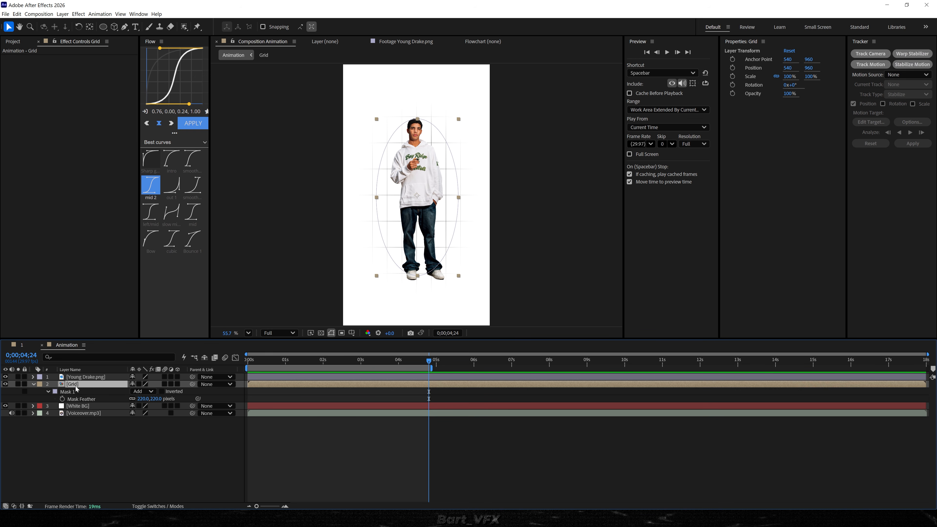
key(m)
key(m)
drag(132, 420, 1, 432)
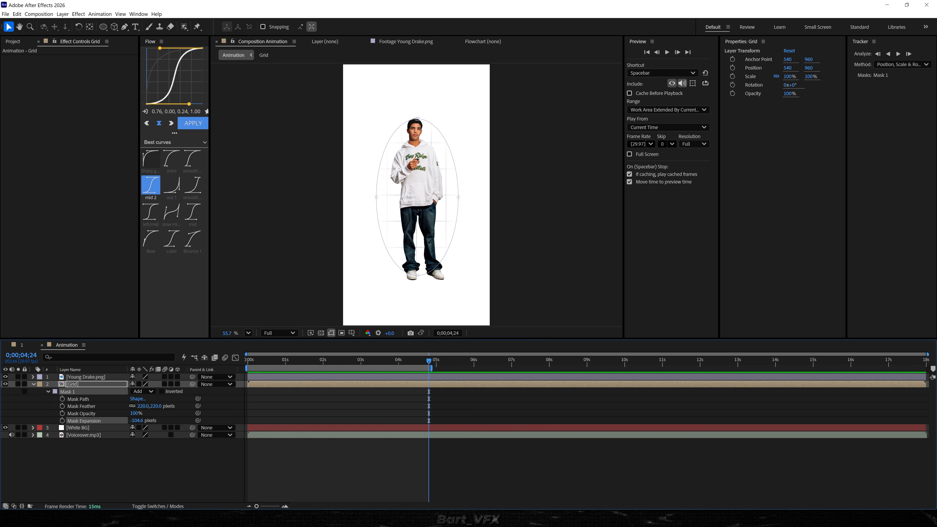
click(284, 472)
Apply the Roughen Edges effect to the Grid layer and set its border to 0.3.
scroll(418, 216, up, 6)
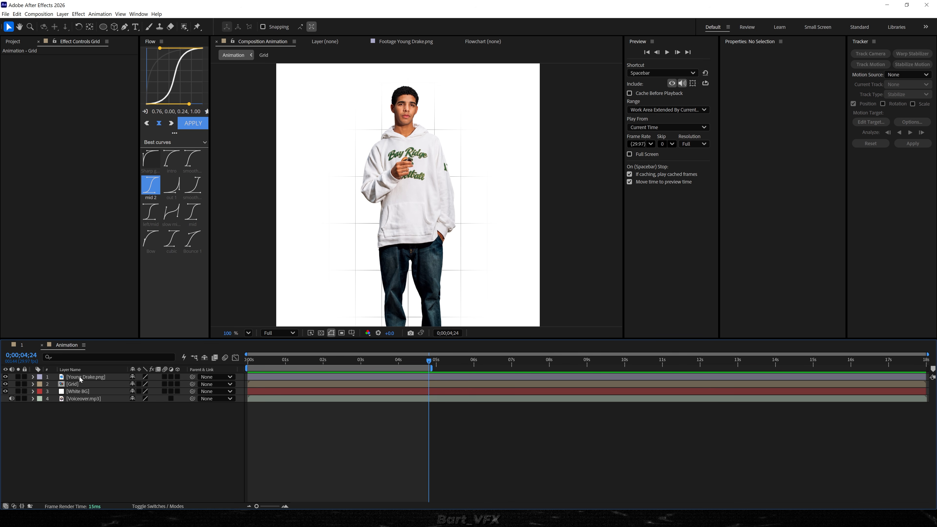
click(81, 386)
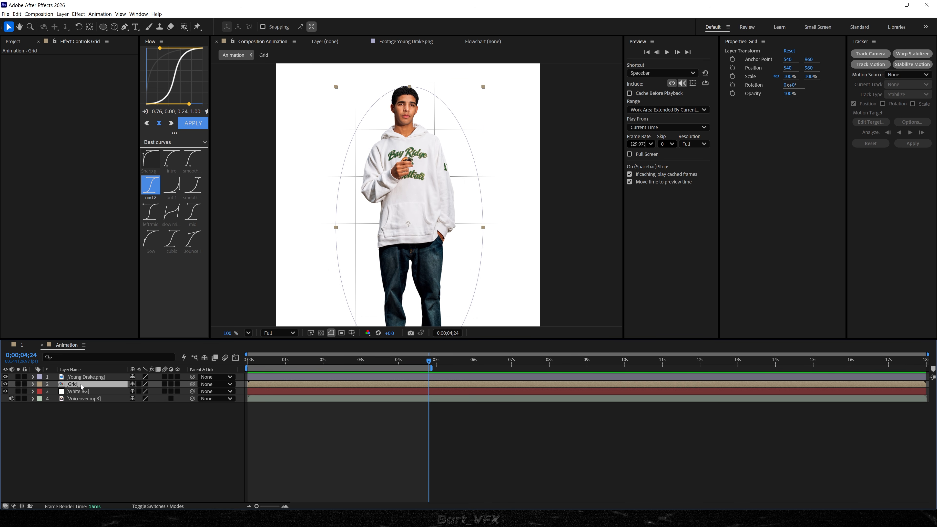
key(ctrl+space)
text(roughe)
key(Return)
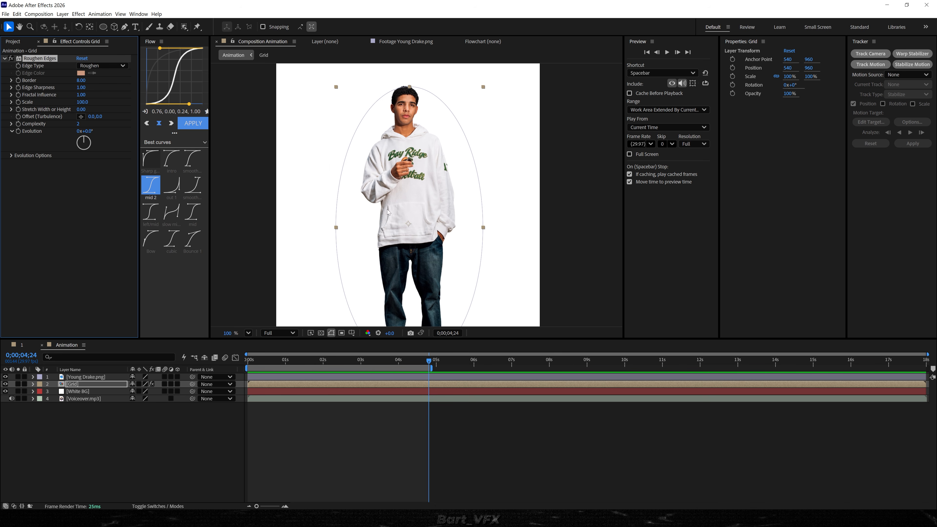
click(82, 81)
text(.3)
key(Return)
click(111, 439)
Set the complexity of the Grid layer's Roughen Edges effect to 10.
scroll(351, 253, up, 2)
drag(364, 256, 349, 320)
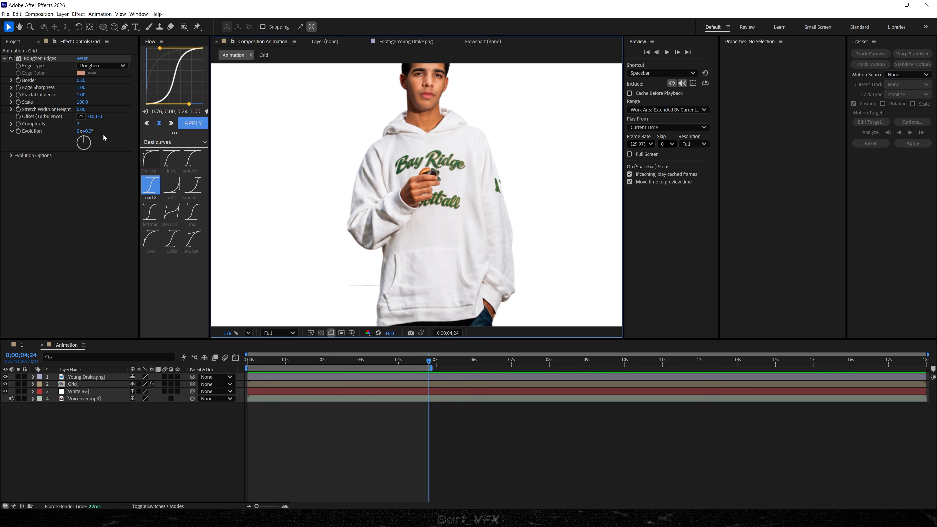
drag(78, 125, 231, 143)
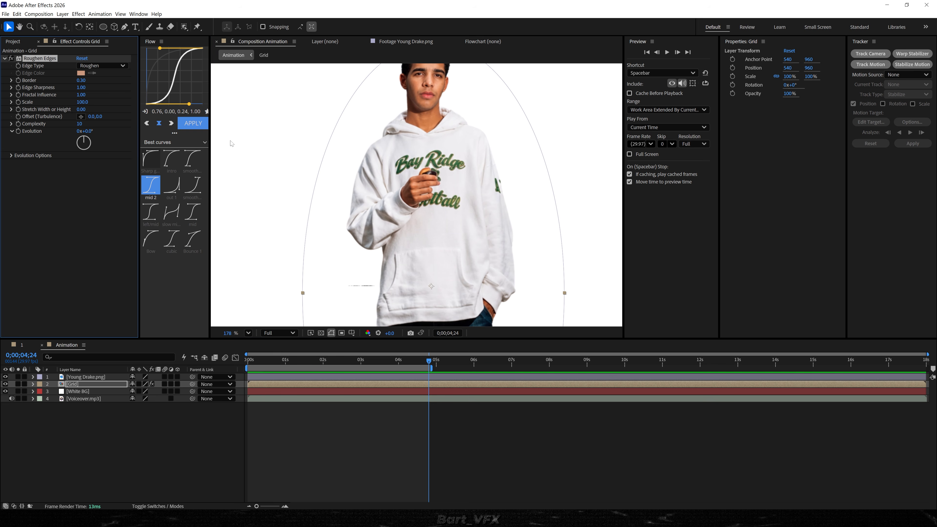
drag(427, 245, 394, 199)
key(shift+slash)
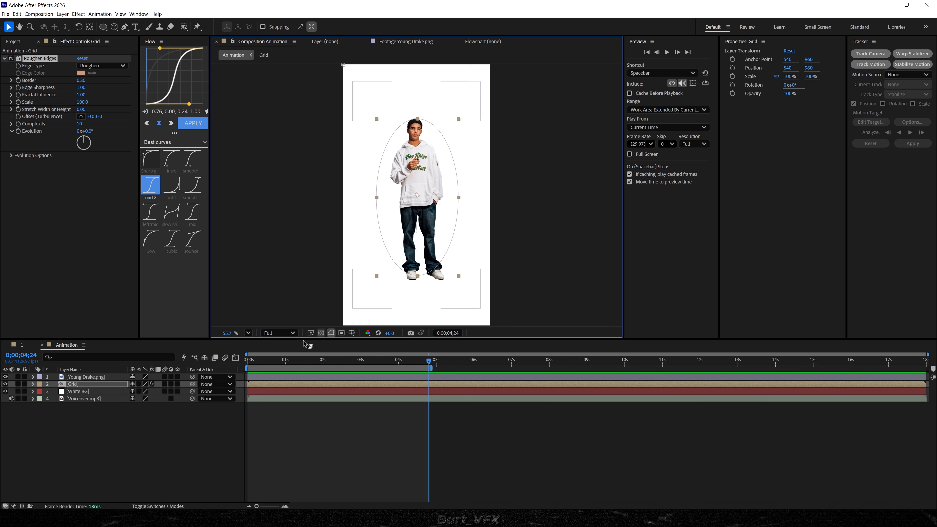
Set the expansion of the Grid layer's mask to 2.4 pixels.
click(74, 385)
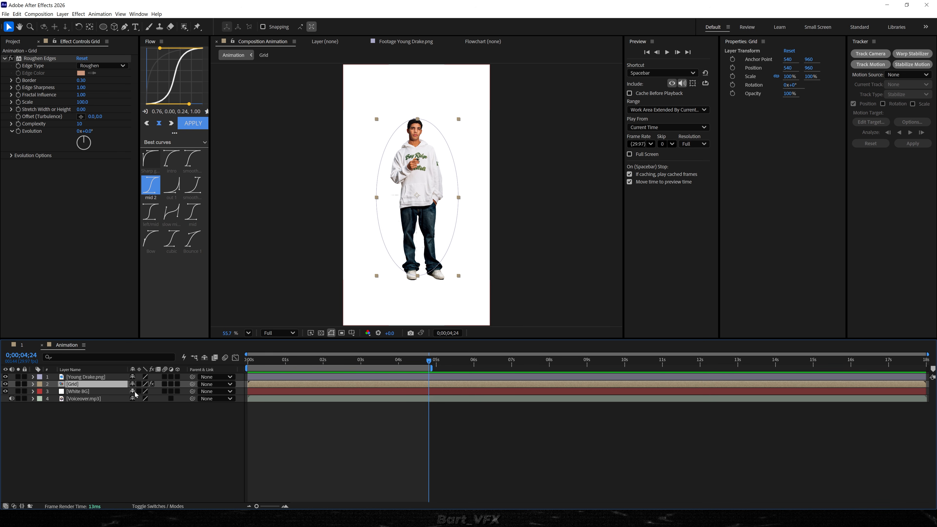
key(m)
key(m)
mouse_move(145, 424)
mouse_down()
mouse_move(176, 416)
mouse_move(163, 424)
mouse_up()
scroll(420, 196, up, 6)
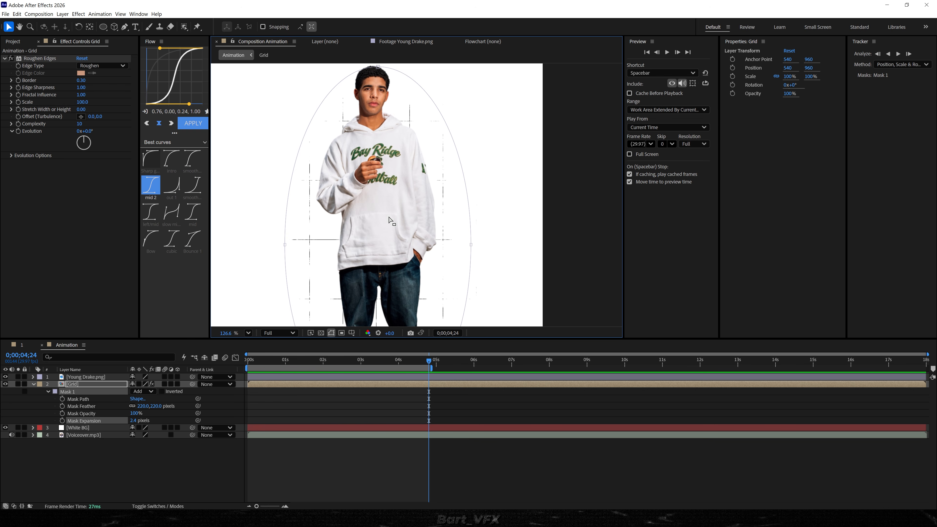
key(shift+slash)
click(52, 236)
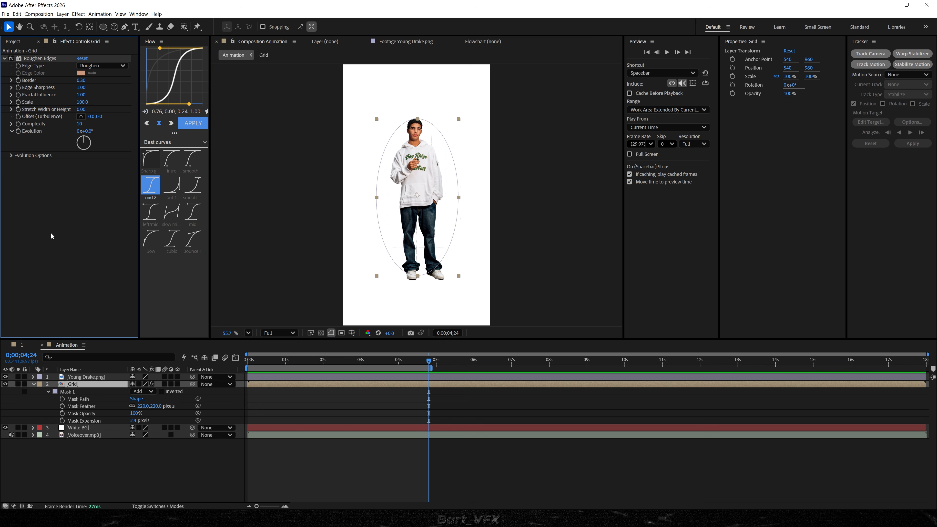
Apply the Fast Box Blur effect to the Grid layer and set its blur radius to 1.0.
key(ctrl+space)
text(g)
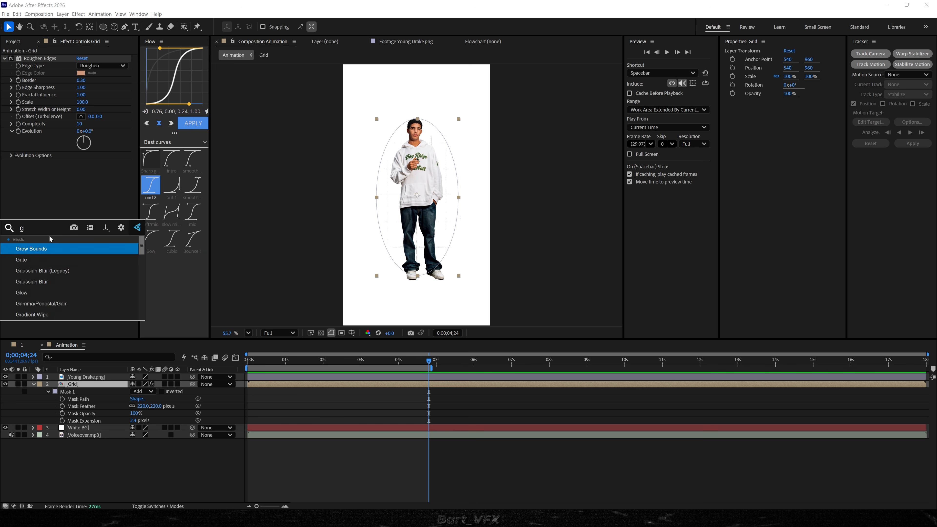
text(asfast)
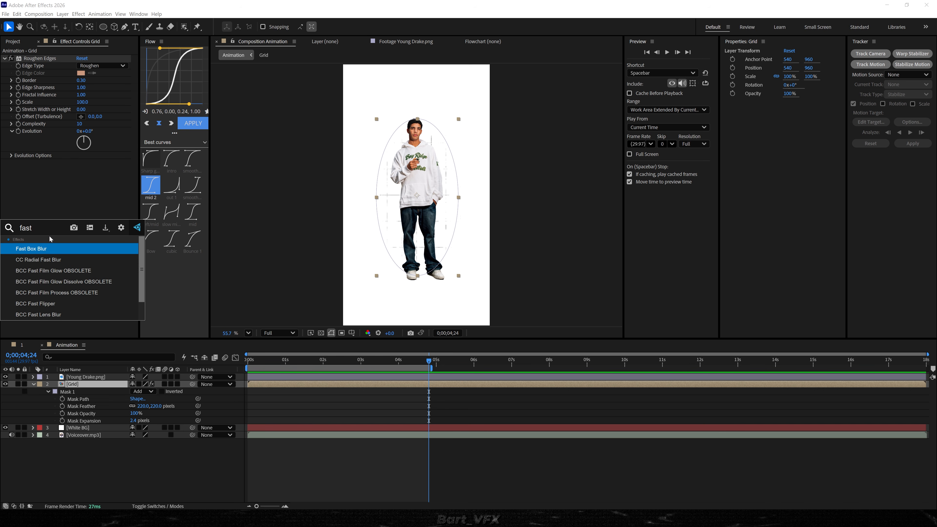
key(Return)
scroll(339, 189, up, 6)
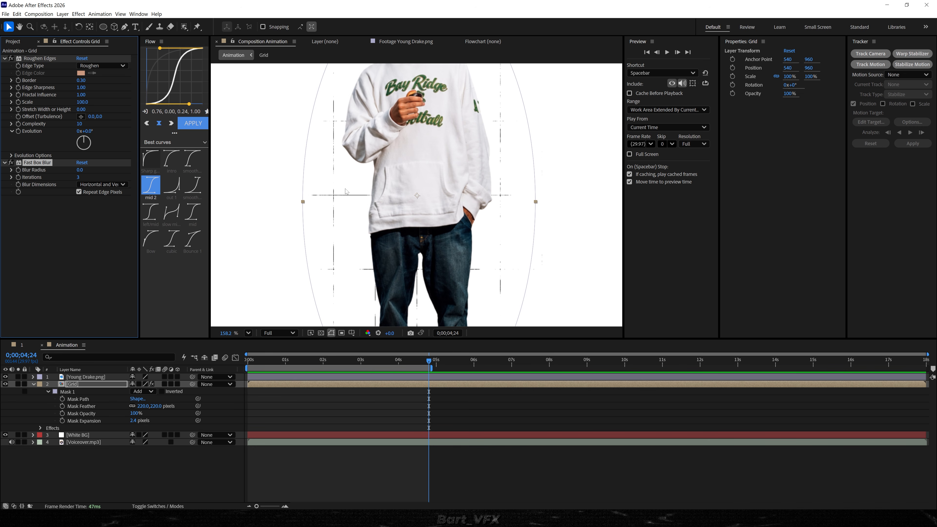
click(79, 170)
click(74, 274)
click(343, 418)
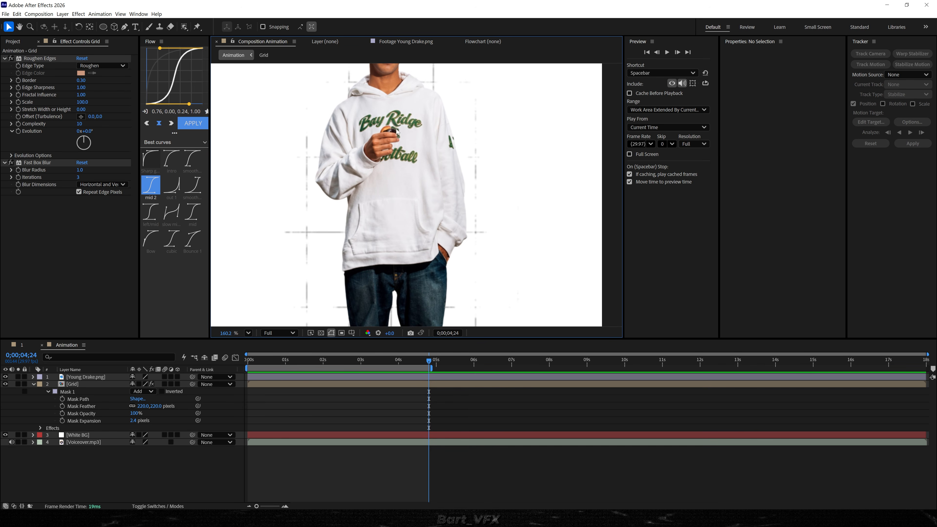
scroll(396, 131, down, 2)
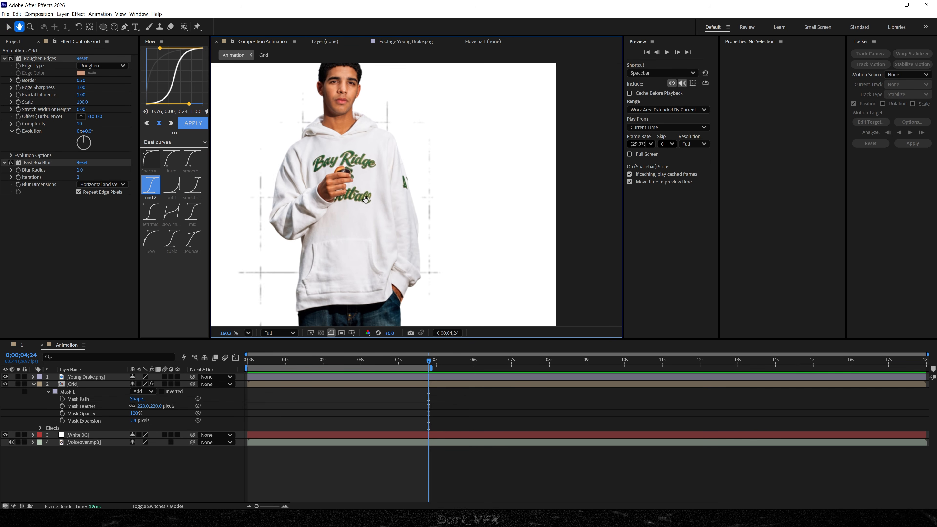
scroll(373, 195, down, 5)
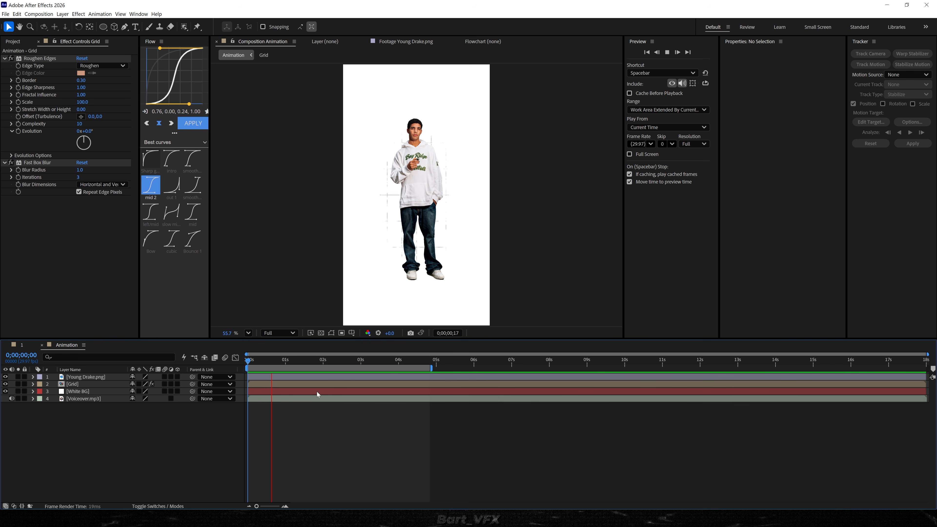
Add a text layer reading "Toronto" and place it across the figure's chest.
key(apostrophe)
click(135, 27)
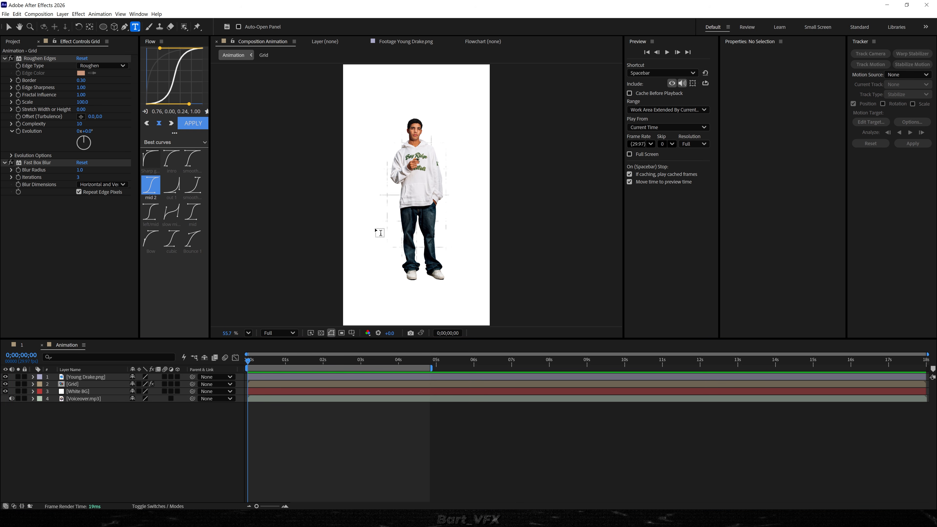
click(447, 141)
text(T)
text(oronto)
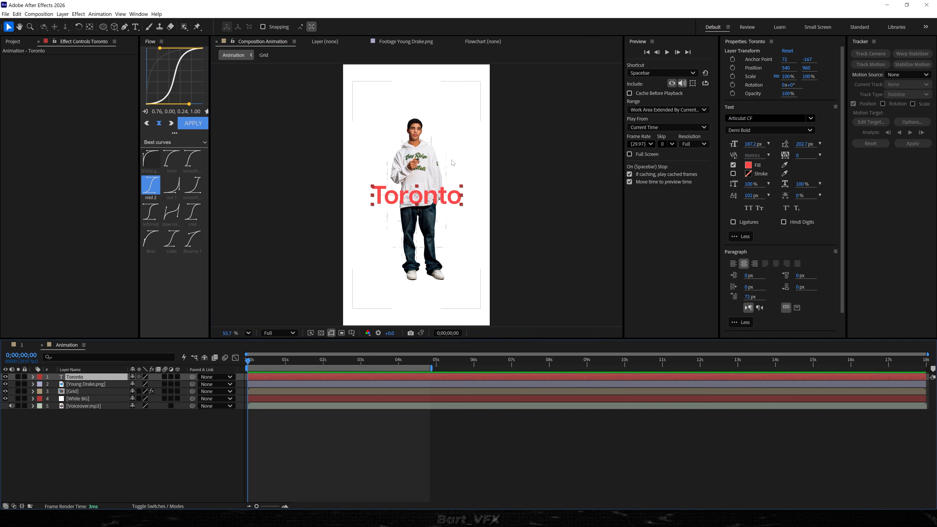
key(apostrophe)
drag(422, 195, 448, 163)
Set the Toronto text's fill colour to the red FF4A4A.
click(757, 165)
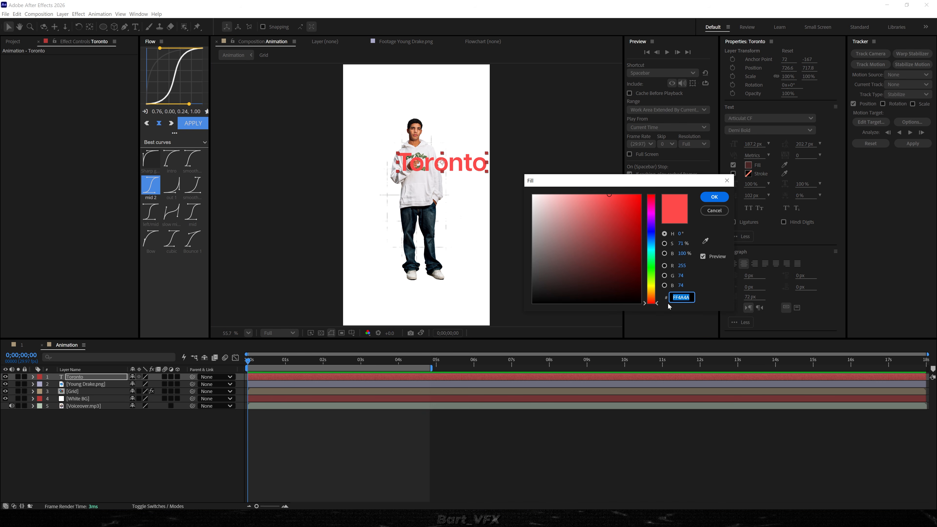
mouse_move(652, 221)
mouse_down()
mouse_move(651, 195)
mouse_move(629, 201)
mouse_move(609, 178)
mouse_up()
click(715, 197)
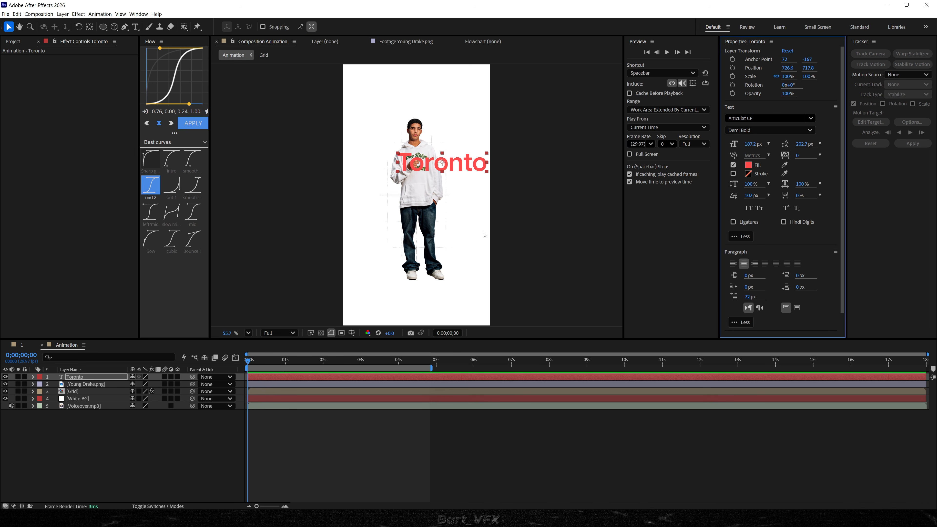
Move the Toronto text beside the figure's head to about 1015.6, 517.2, running past the frame's edge.
scroll(412, 182, up, 5)
drag(412, 182, 459, 160)
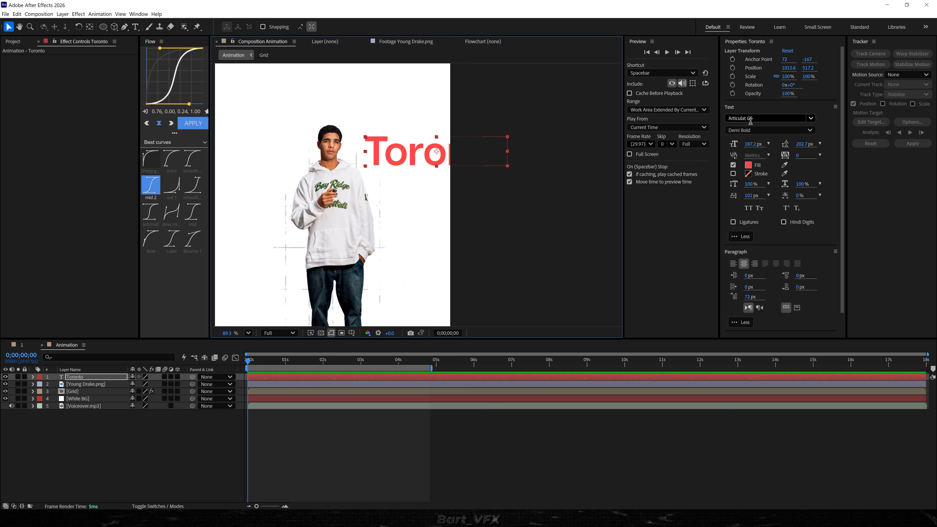
click(604, 314)
scroll(587, 273, down, 4)
scroll(423, 130, up, 3)
drag(458, 157, 426, 139)
key(v)
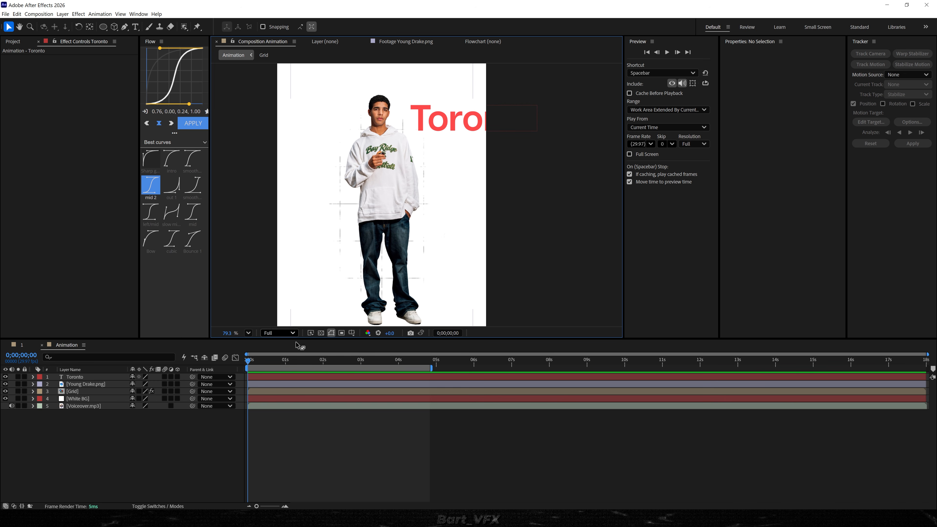
Create a null object in the Animation composition and rename it "All 1".
click(160, 456)
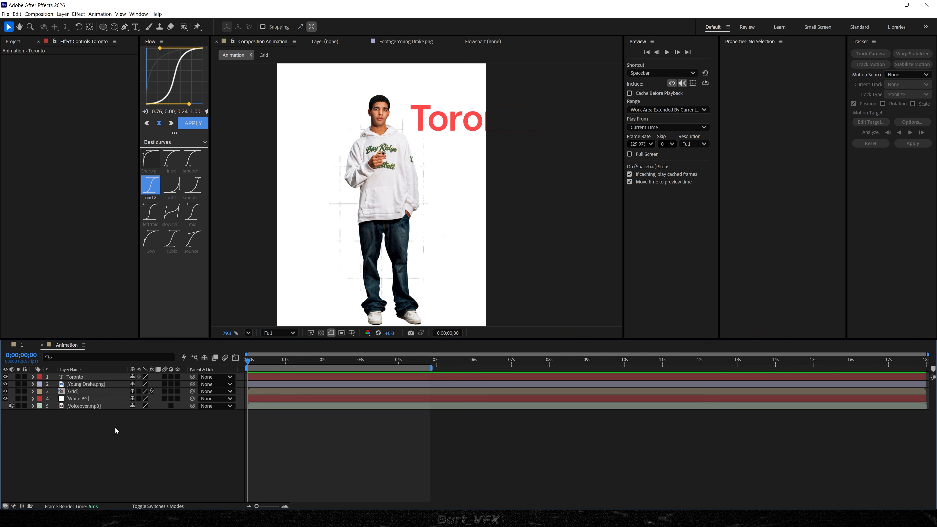
right_click(66, 424)
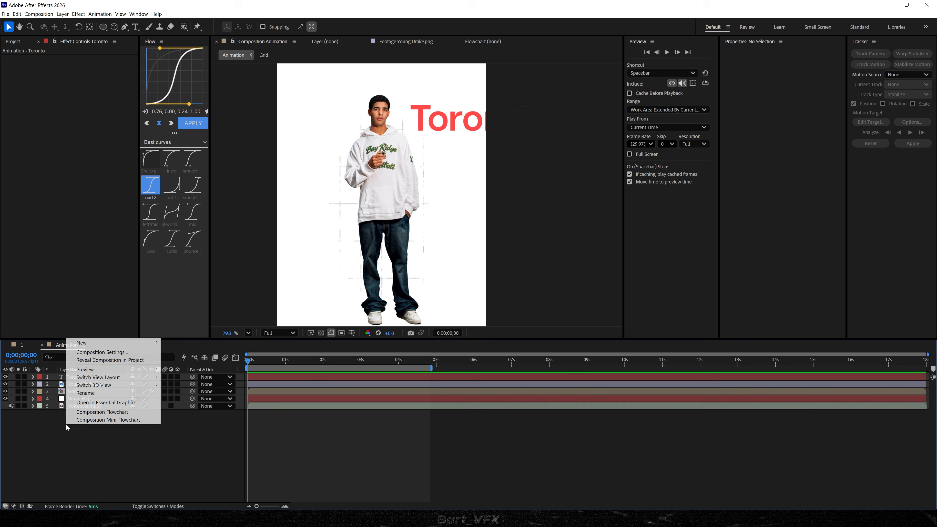
mouse_move(106, 346)
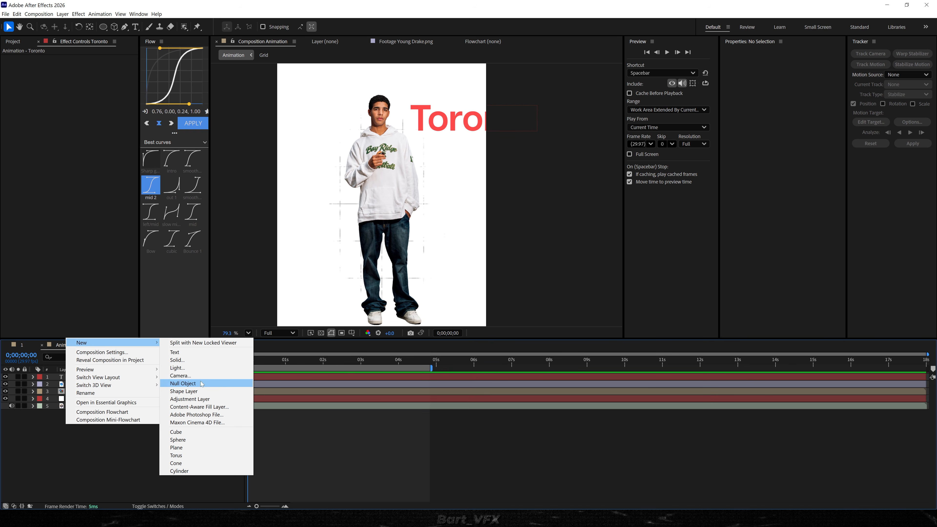
click(182, 384)
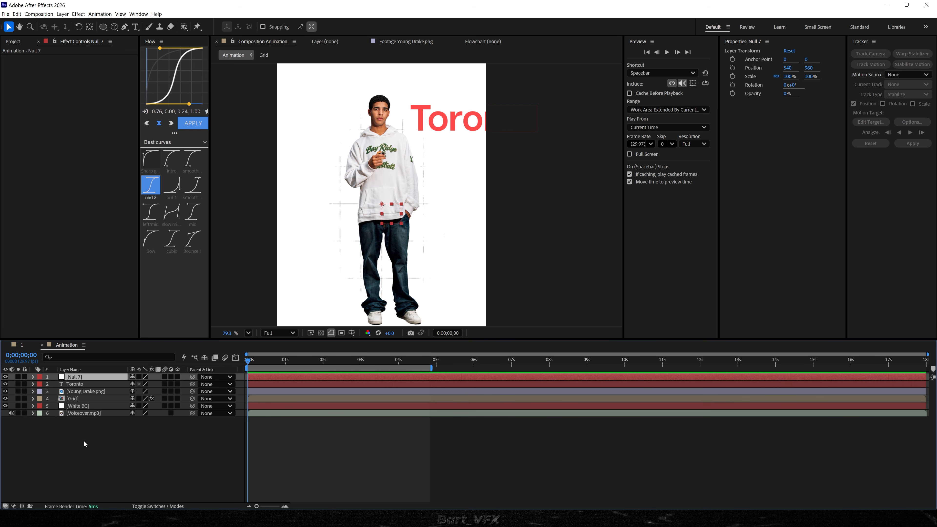
key(Return)
text(A)
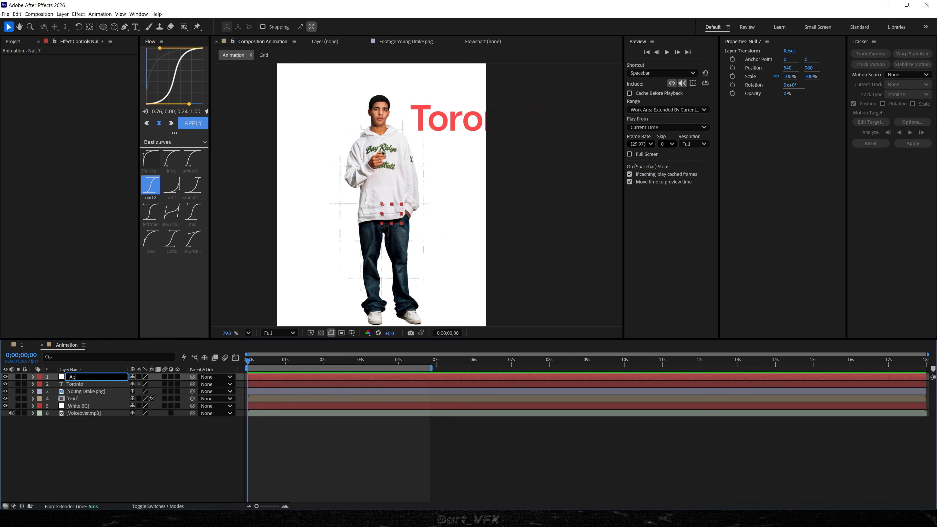
text(ll 1)
key(Return)
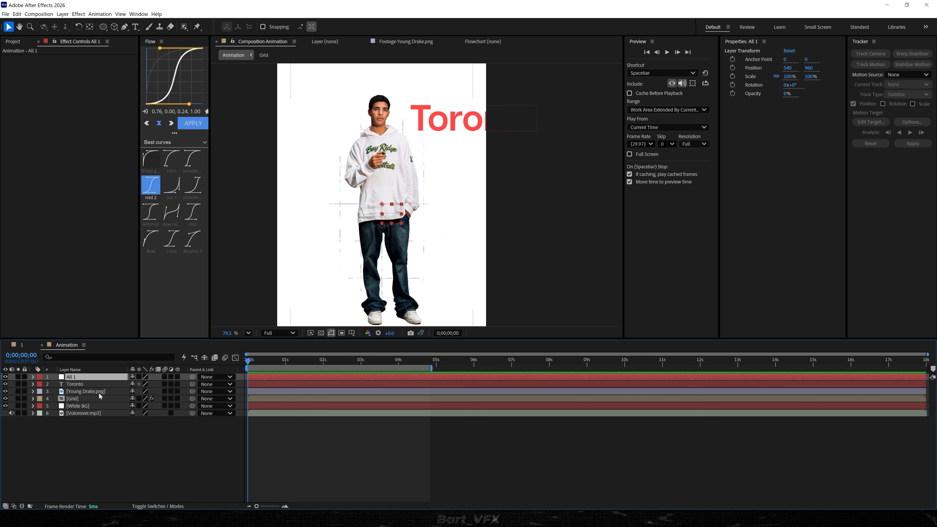
Parent the Toronto, Young Drake.png and Grid layers to the All 1 null and show the null's Scale property.
click(88, 385)
shift+click(103, 397)
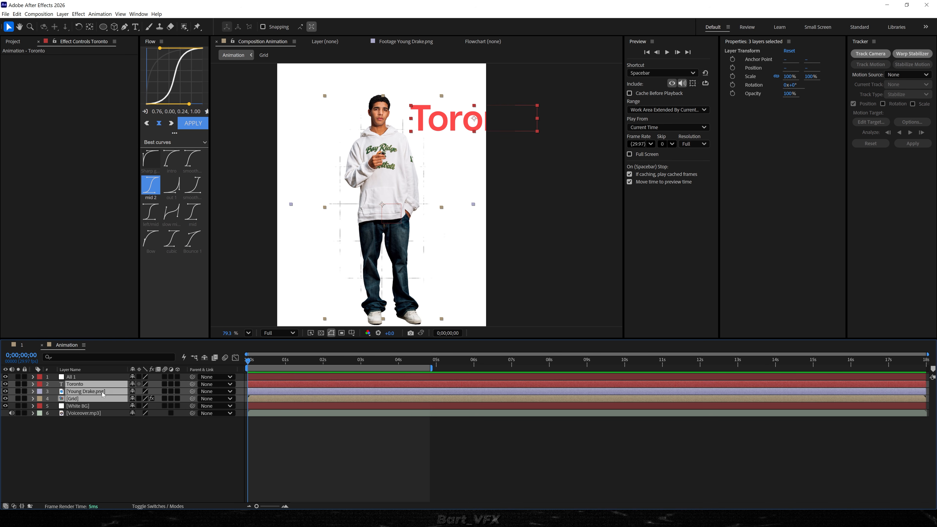
drag(193, 398, 91, 381)
click(98, 377)
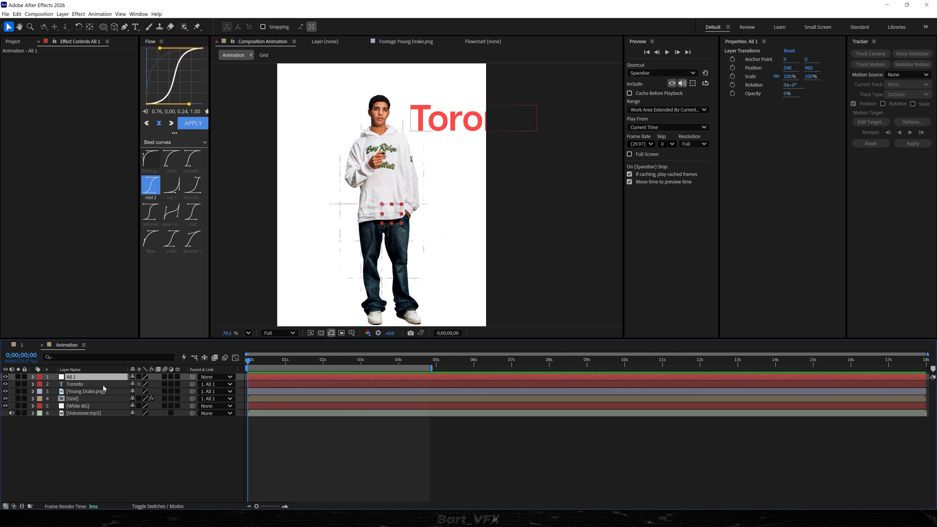
key(s)
mouse_move(140, 385)
mouse_down()
mouse_move(155, 389)
mouse_move(129, 390)
mouse_up()
key(ctrl+z)
key(ctrl+z)
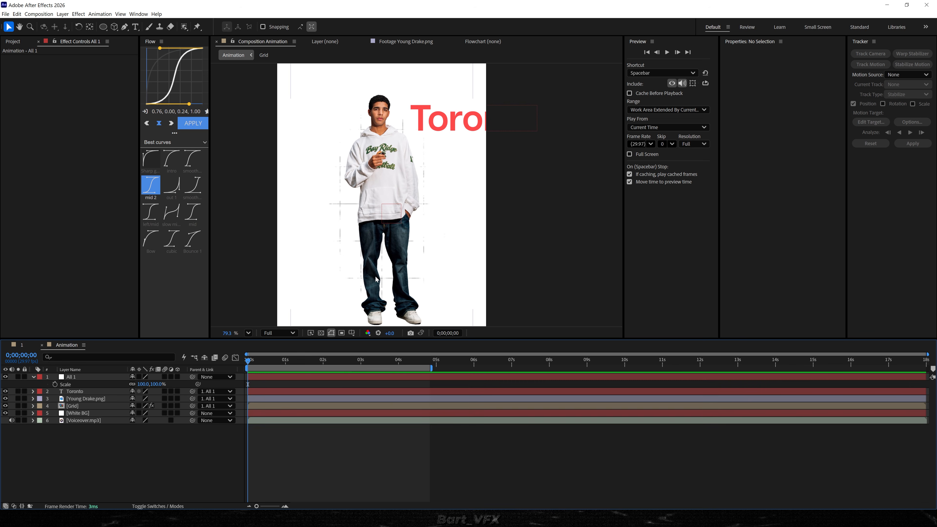
Keyframe the All 1 null's scale from 151.4% at the start to 85.9% at about 2 seconds.
scroll(376, 280, down, 3)
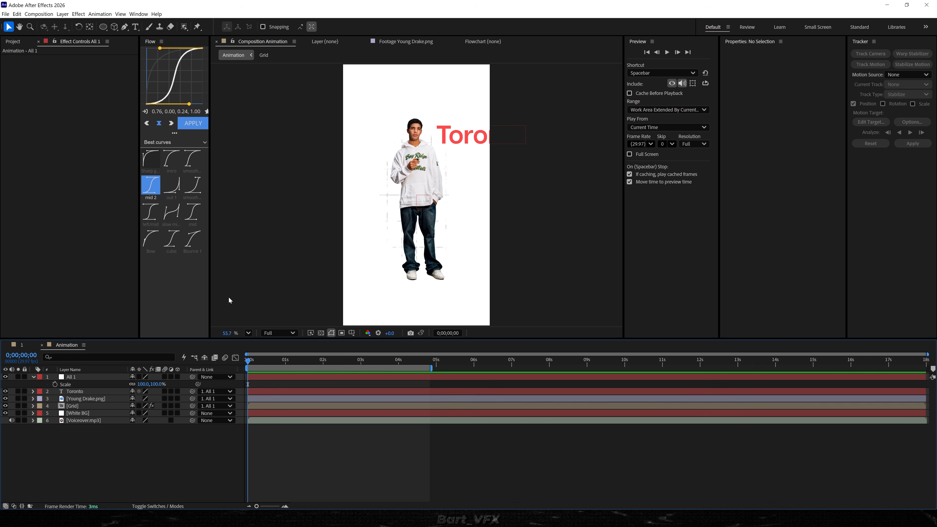
click(55, 384)
drag(248, 384, 322, 384)
drag(143, 384, 323, 364)
drag(140, 386, 54, 400)
Set the All 1 null's position to 317, 960 and preview the scale animation.
key(shift+p)
key(space)
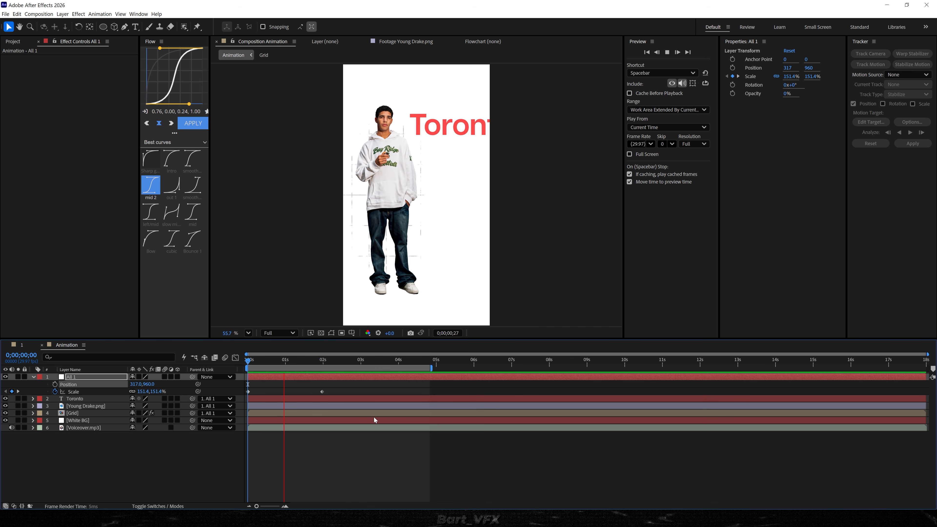
key(space)
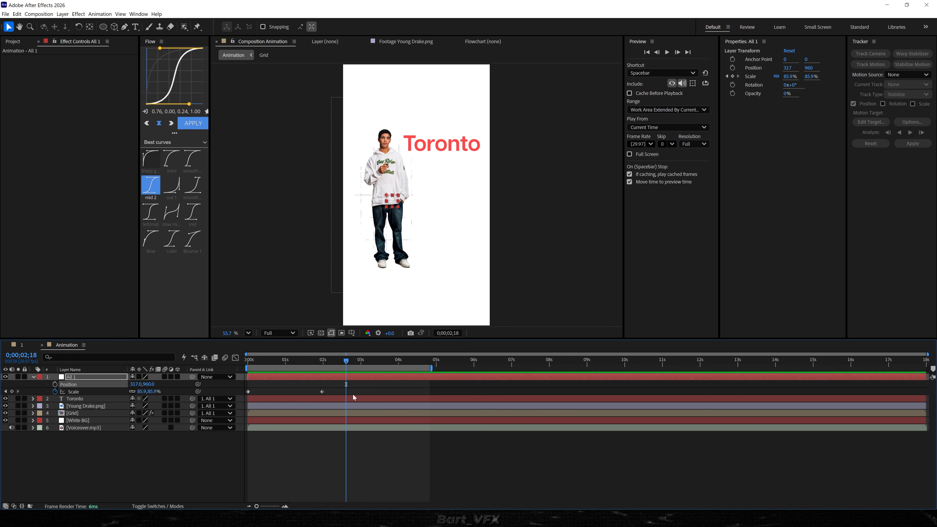
Move the null's second scale keyframe to about 1 second 18 frames and apply Easy Ease to both scale keyframes.
drag(322, 391, 238, 395)
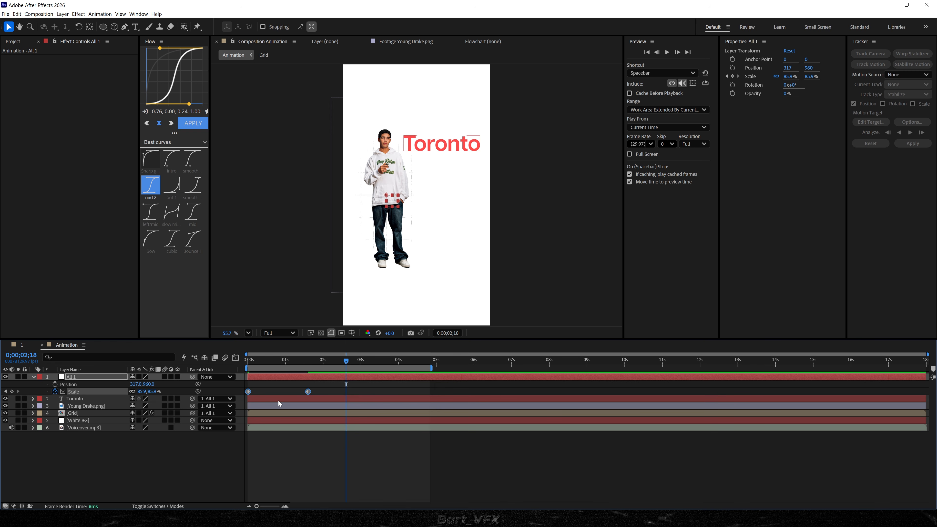
right_click(248, 392)
mouse_move(305, 496)
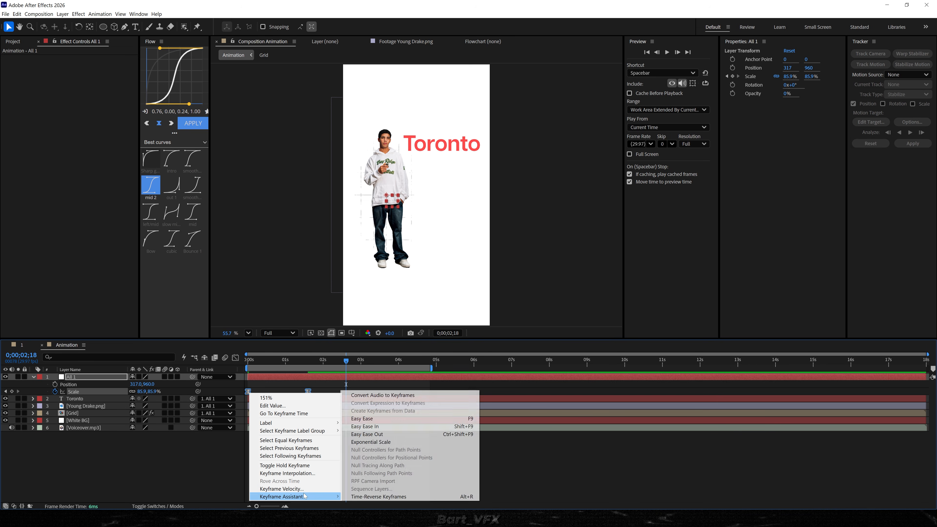
click(403, 421)
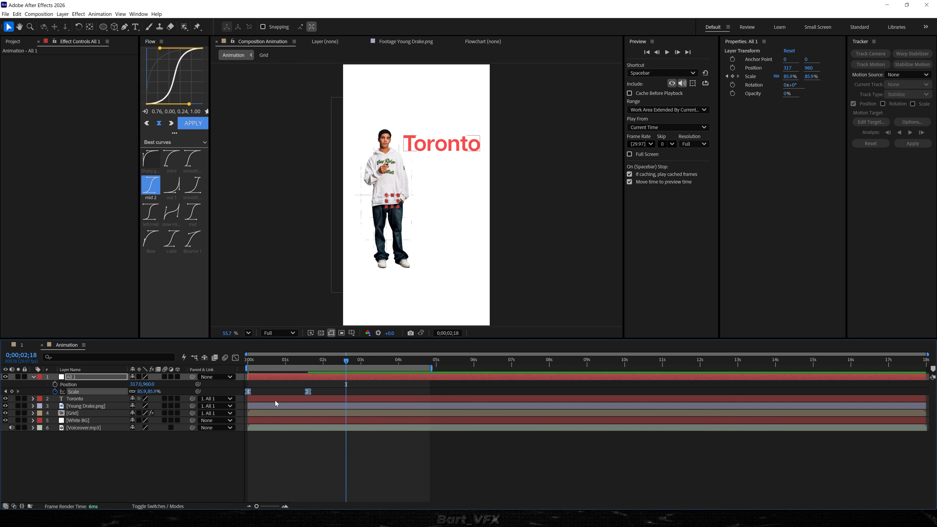
Reshape the null's scale speed curve so the zoom-out starts fast and gradually slows, and preview it.
click(235, 358)
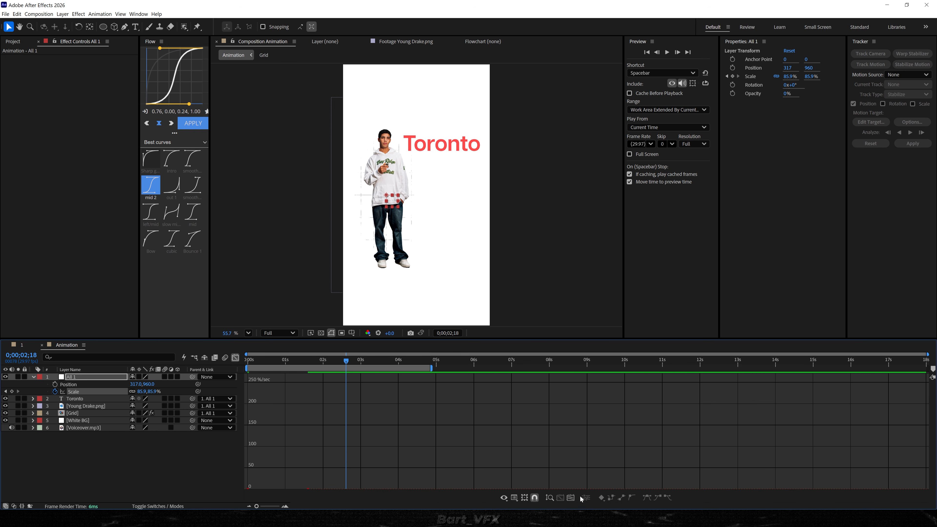
click(568, 496)
scroll(447, 435, down, 4)
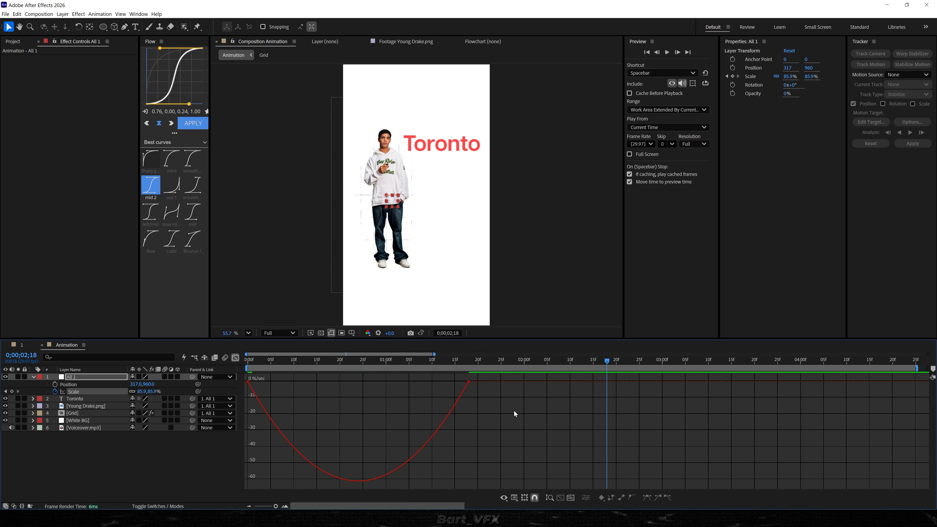
drag(513, 412, 256, 382)
key(Home)
key(space)
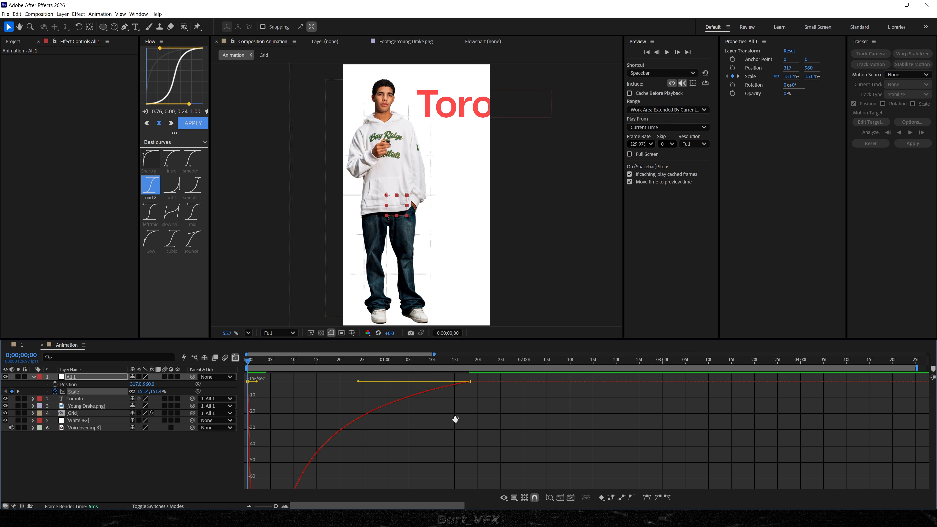
key(space)
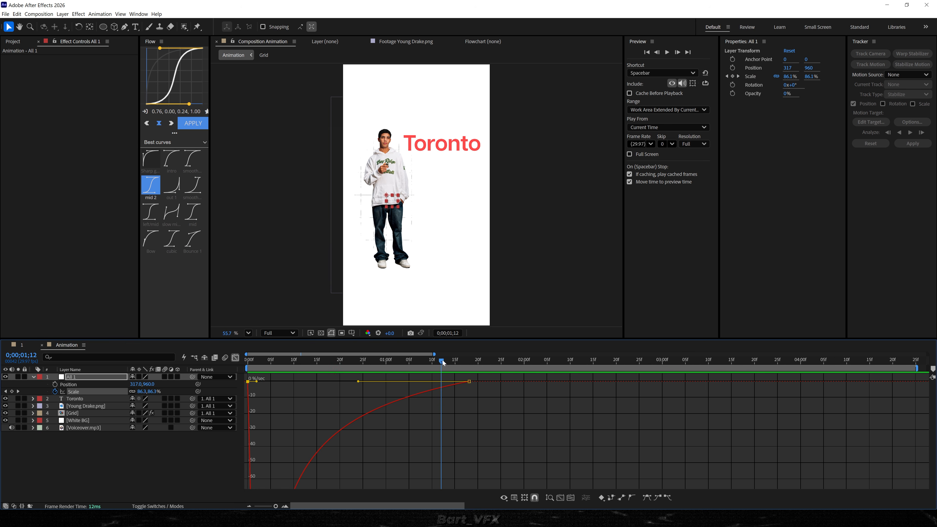
Mute the Voiceover.mp3 layer and preview the zoom-out animation from the start.
click(41, 461)
click(12, 428)
key(space)
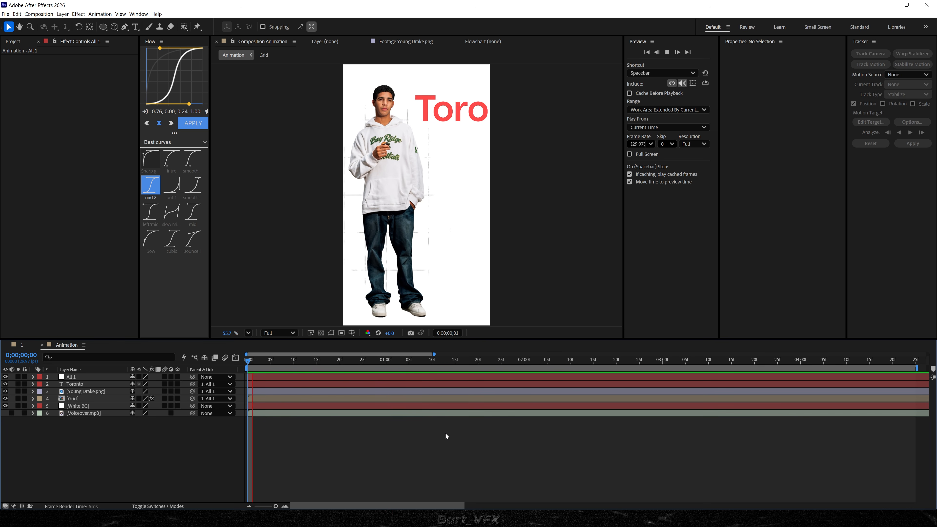
key(space)
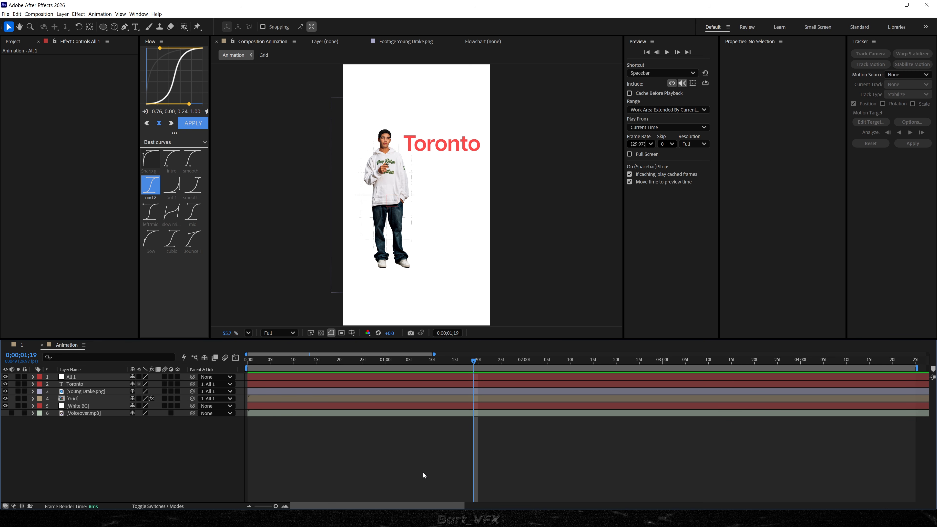
drag(325, 363, 246, 363)
key(space)
Apply the Curves effect to the Young Drake.png layer and shape its RGB curve into a slight S for more contrast.
drag(380, 201, 388, 239)
scroll(387, 229, up, 3)
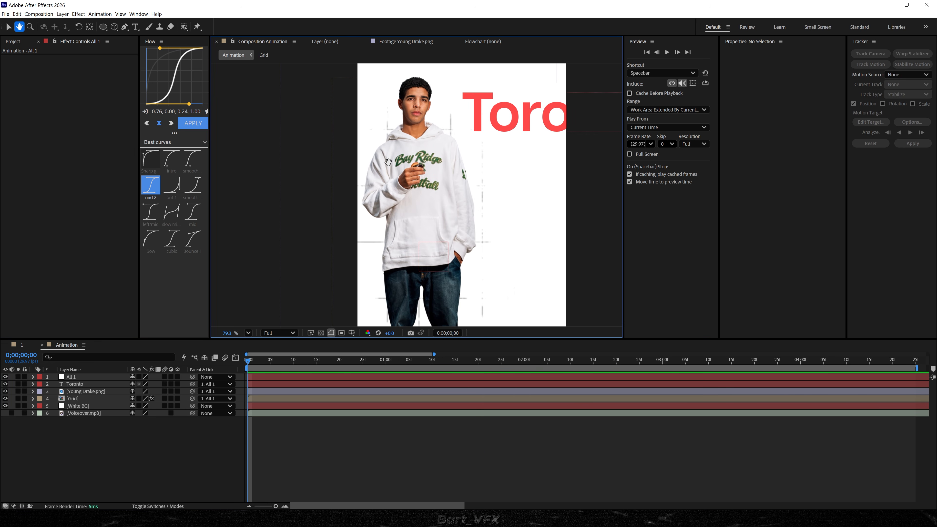
click(82, 391)
key(ctrl+space)
text(curves)
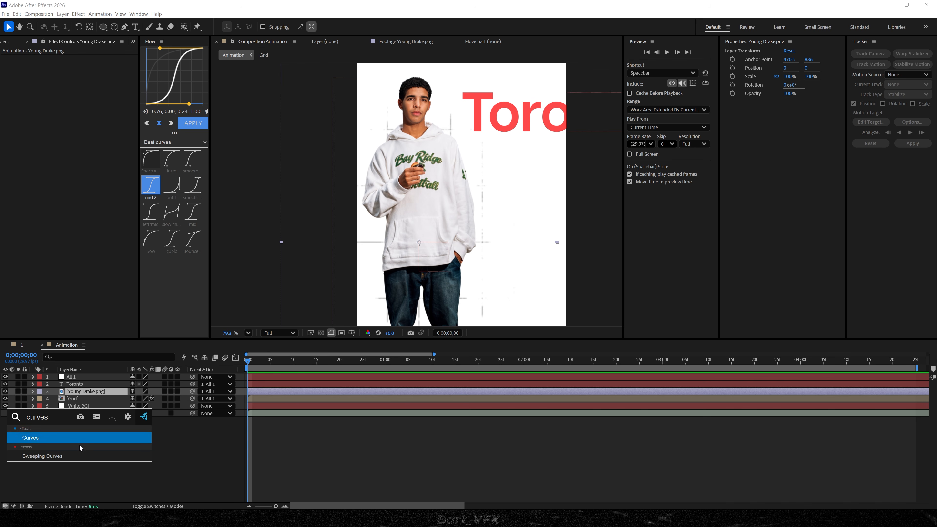
key(Return)
click(47, 171)
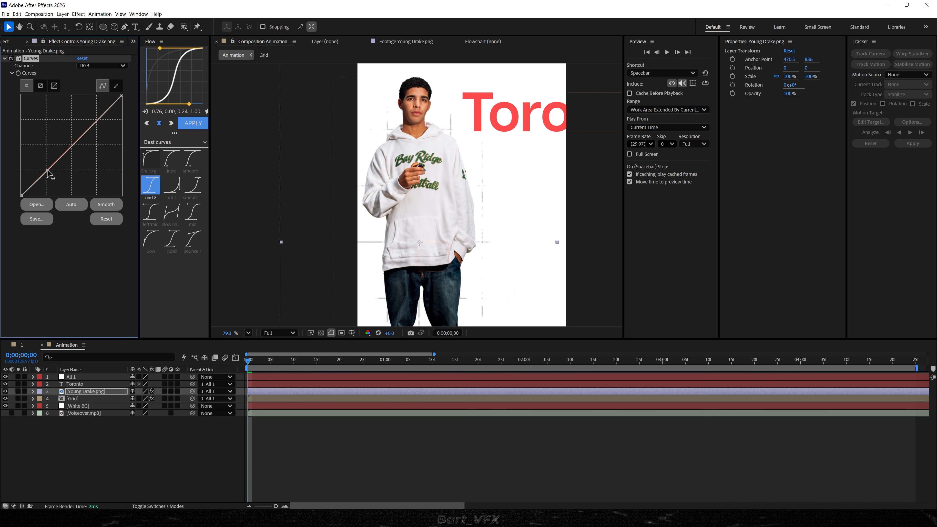
drag(96, 123, 96, 118)
click(73, 264)
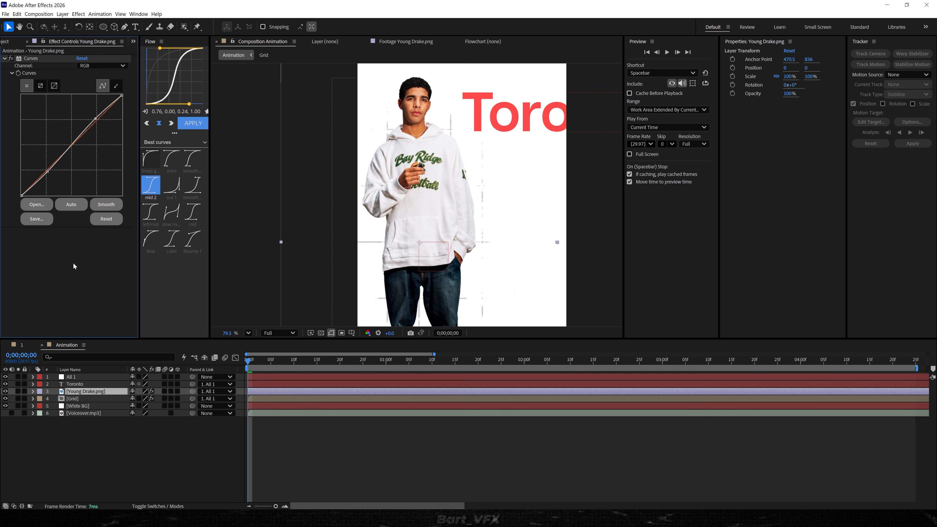
Apply the CC Light Sweep effect to the Young Drake.png layer and solo that layer.
key(ctrl+space)
text(cc light s)
key(Return)
scroll(349, 102, up, 5)
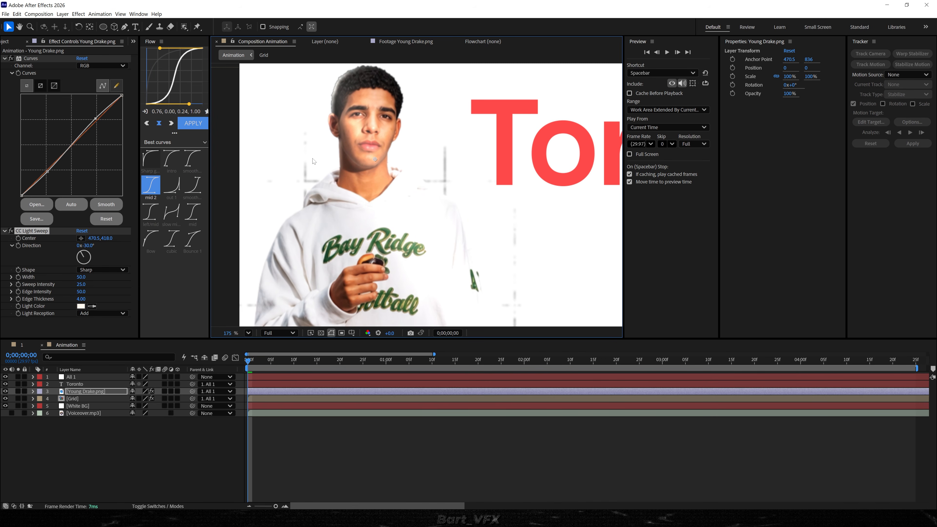
click(18, 391)
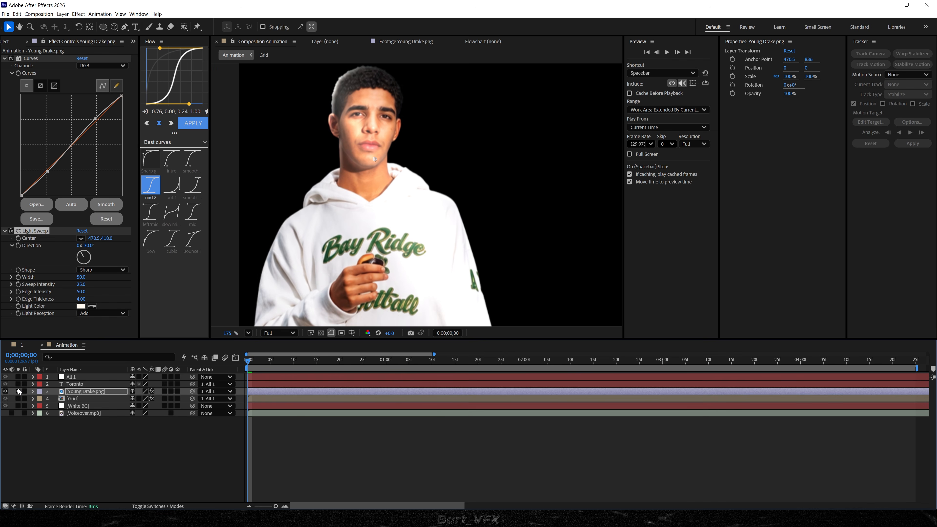
drag(333, 189, 344, 228)
Set the light sweep's shape to Smooth, sweep intensity to 8 and edge thickness to 2.57.
click(93, 269)
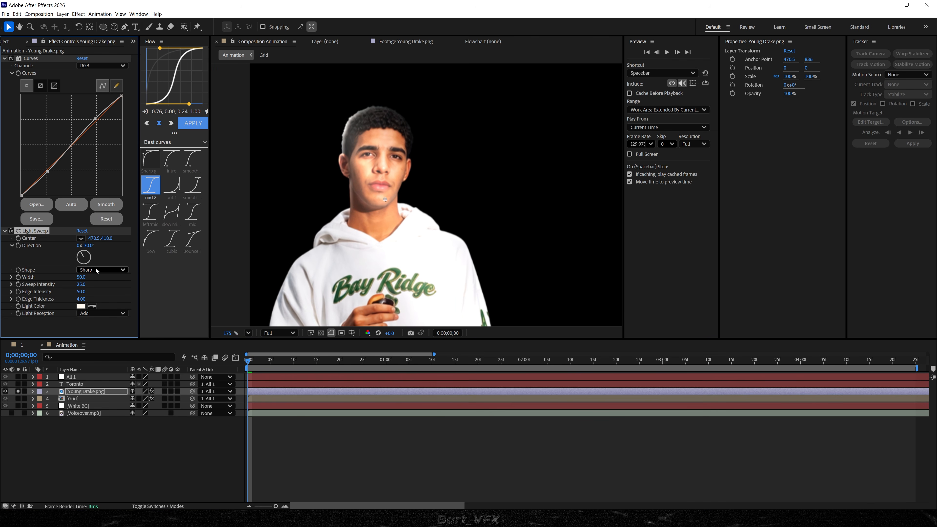
click(107, 287)
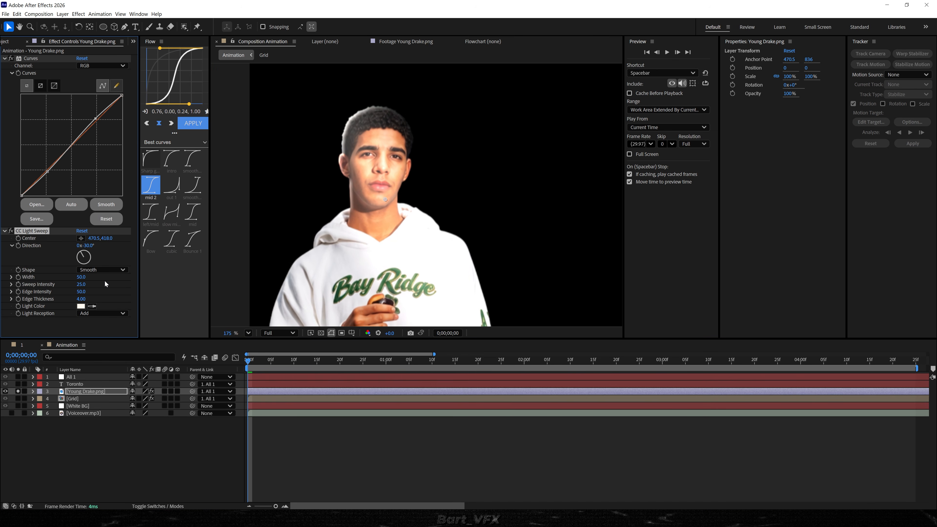
drag(85, 283, 76, 287)
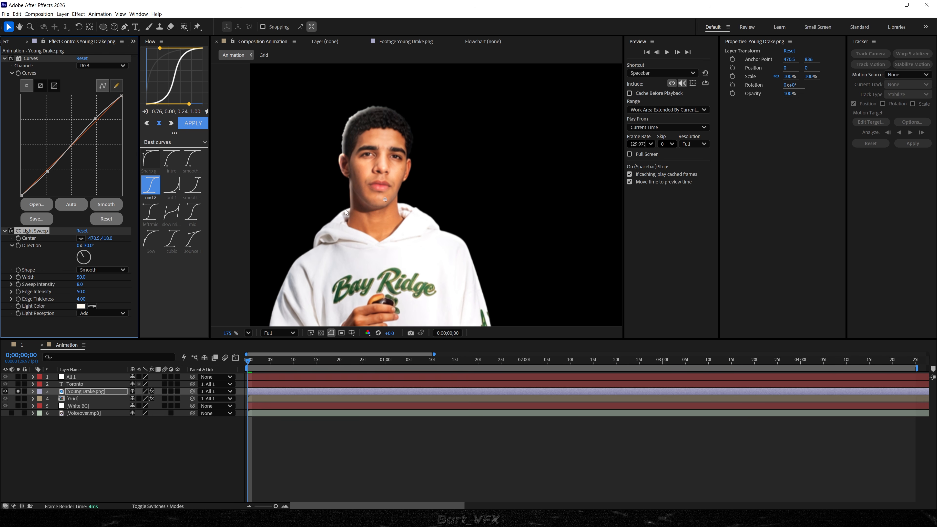
drag(81, 299, 44, 309)
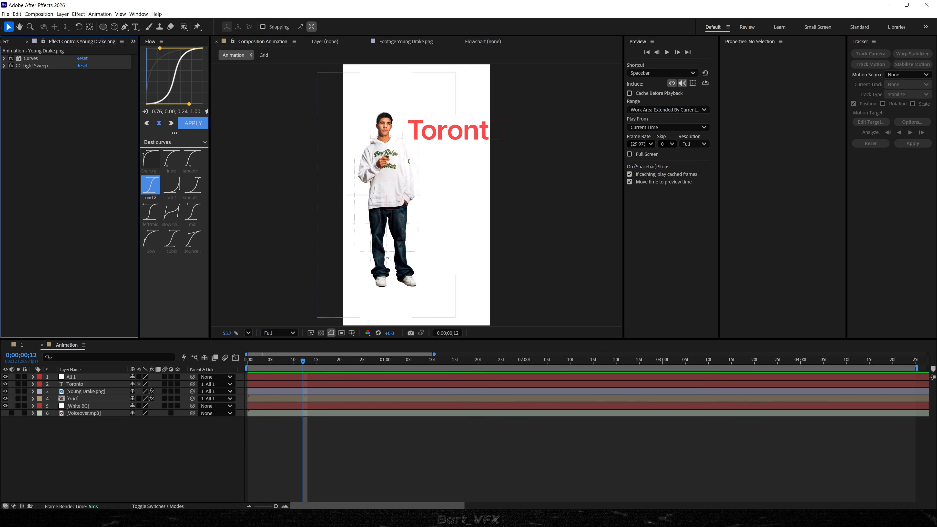
Try the Shadow Studio 3 effect on the Young Drake.png layer and remove it.
click(88, 391)
key(ctrl+space)
text(shad)
key(Return)
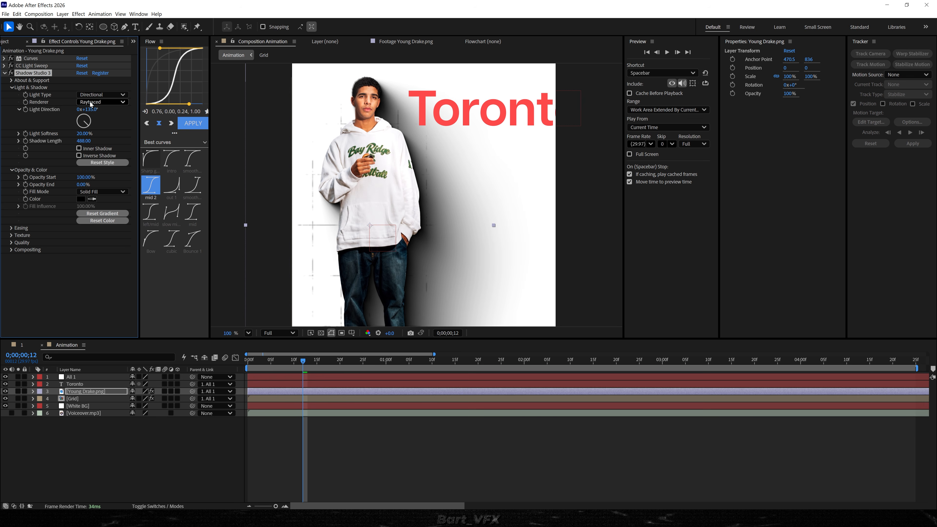
click(43, 73)
key(Delete)
Try a Drop Shadow with 71% opacity, distance 60 and softness 92 on the Young Drake.png layer and remove it.
key(ctrl+space)
text(drop)
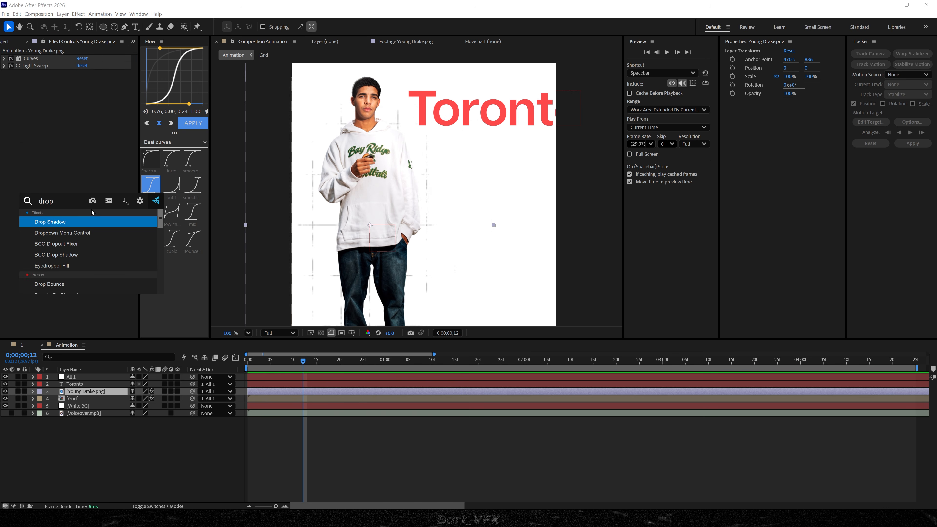
key(Return)
drag(79, 127, 88, 127)
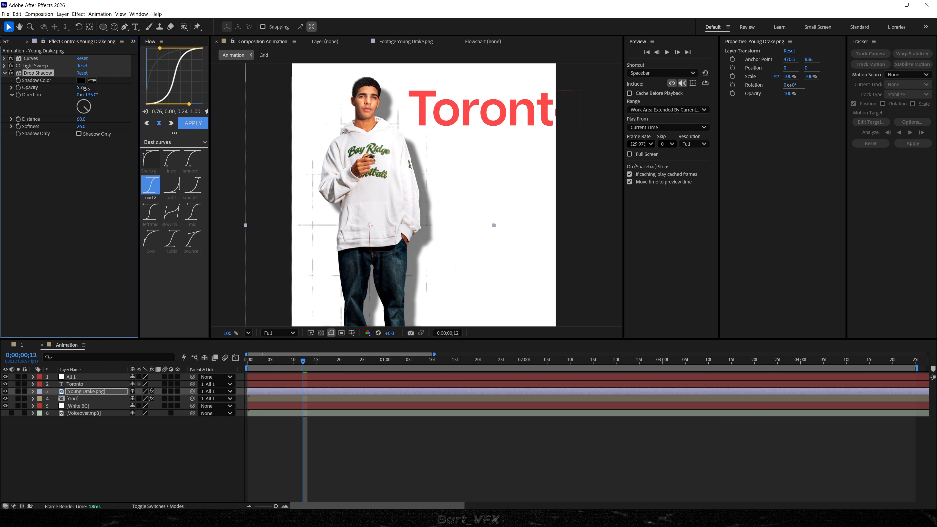
drag(82, 87, 101, 88)
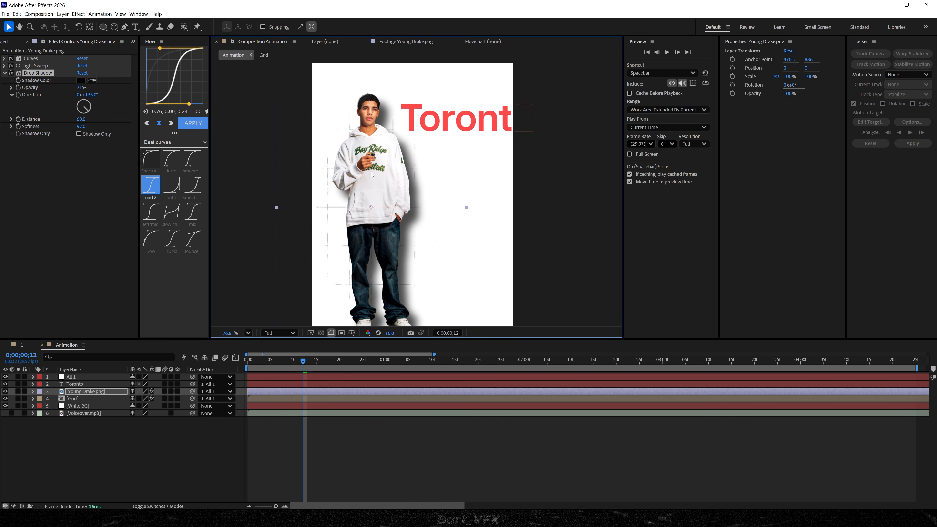
click(44, 74)
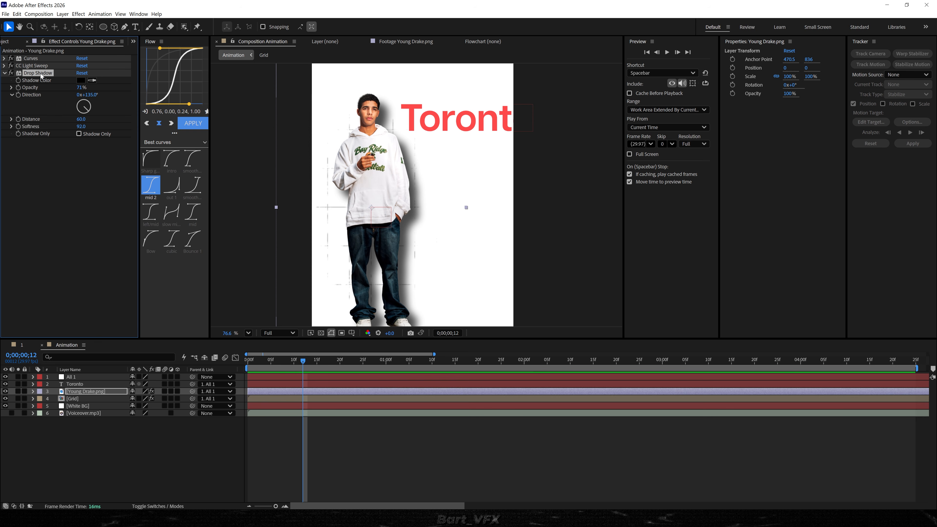
key(Delete)
Duplicate the Young Drake.png layer and rename the lower copy Shadow.
click(77, 394)
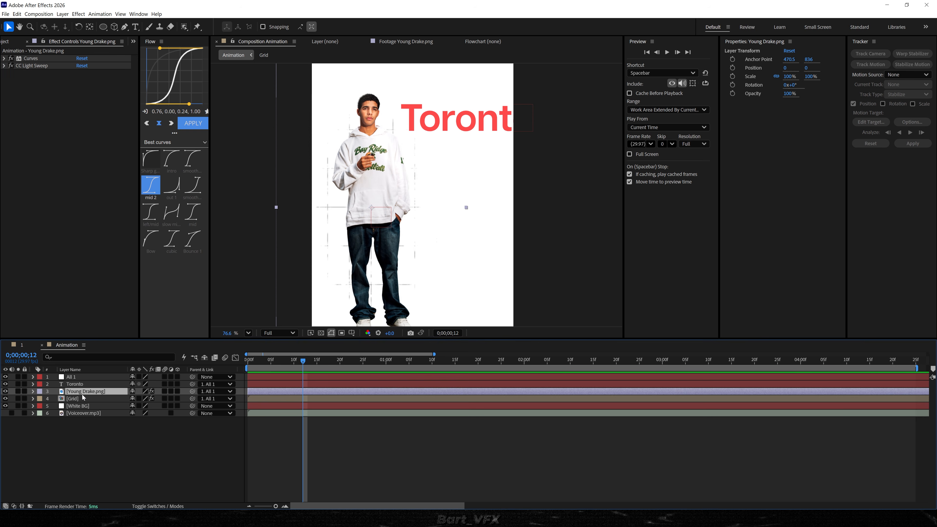
key(ctrl+d)
click(84, 401)
key(Return)
text(Shadow)
key(Return)
Replace the Shadow layer's copied effects with a CC Radial Fast Blur set to an amount of 89.6.
click(33, 61)
shift+click(37, 65)
key(Delete)
key(ctrl+space)
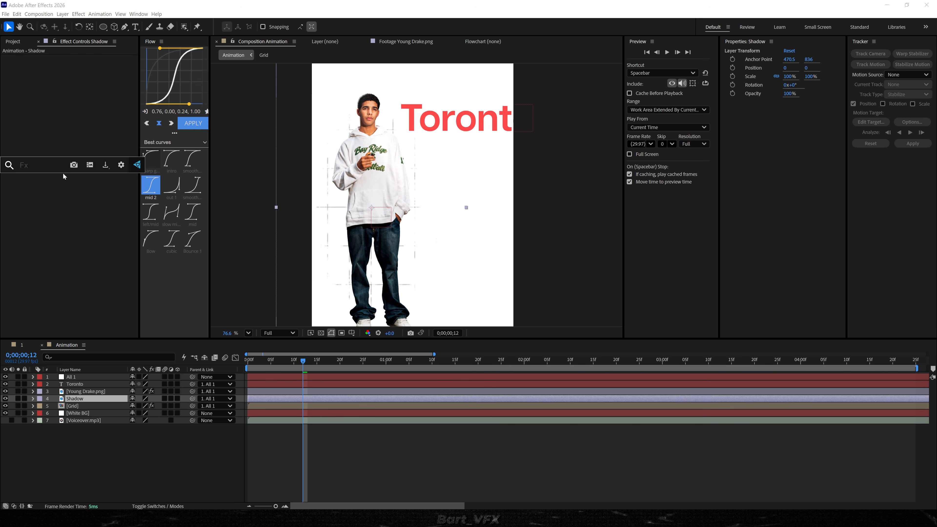
text(cc rad)
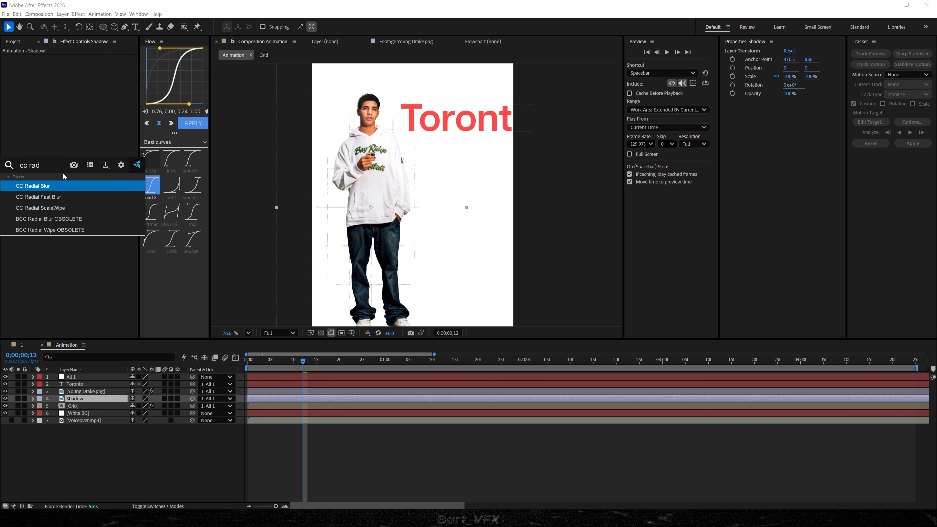
key(Down)
key(Return)
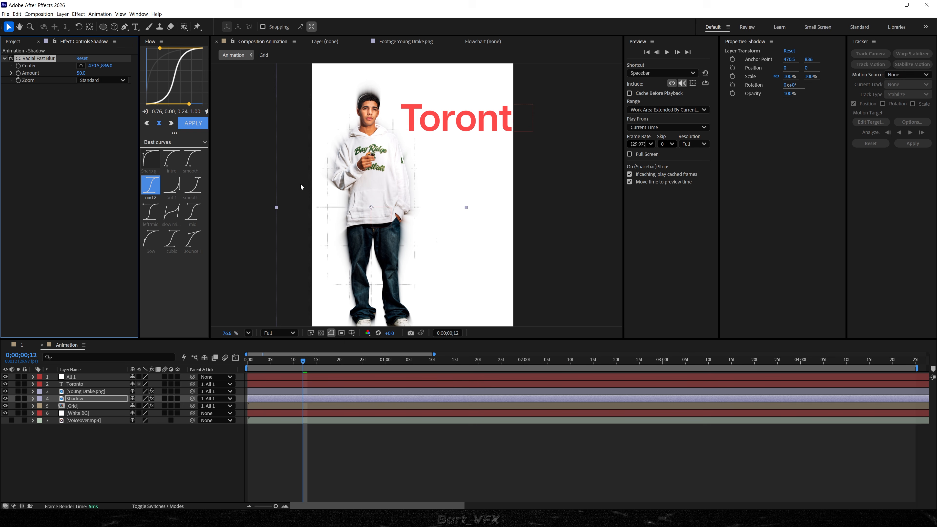
drag(79, 73, 260, 85)
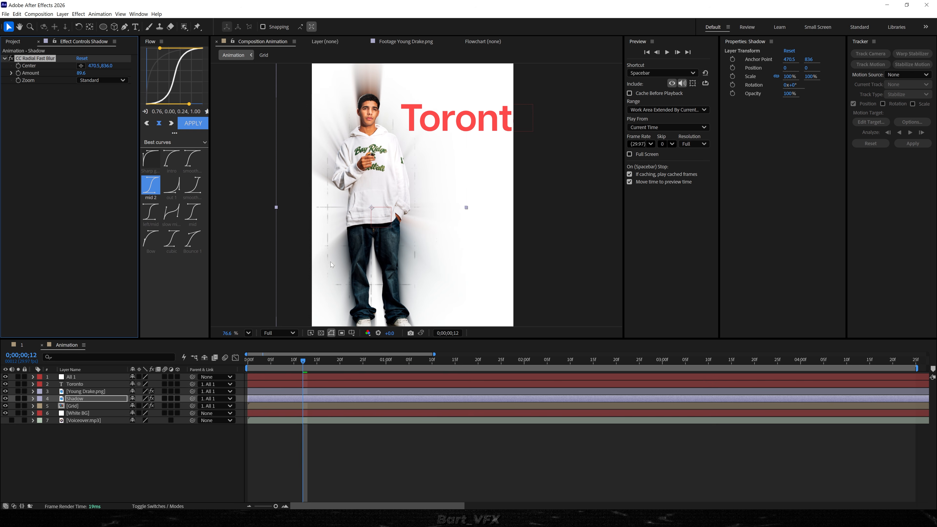
Apply a Fill effect to the Shadow layer and change its color to black.
key(ctrl+space)
text(fill)
key(Return)
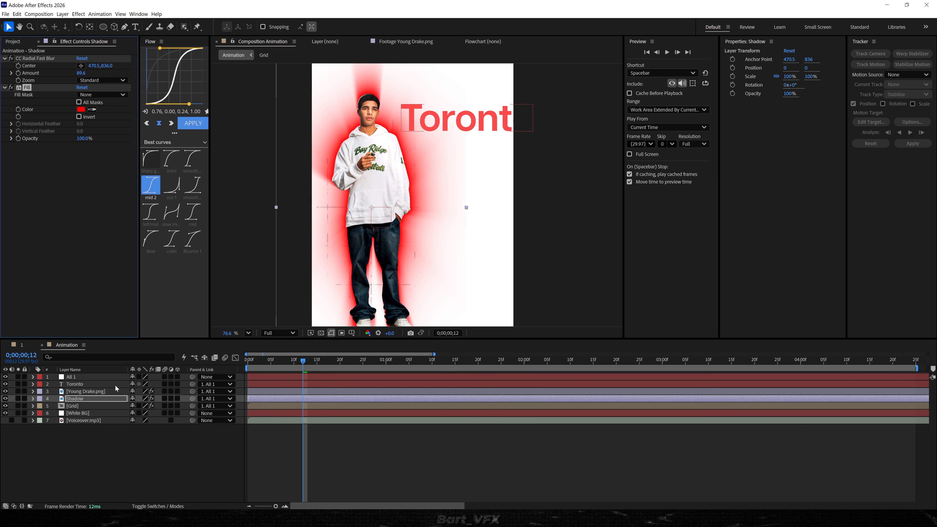
click(81, 109)
click(533, 303)
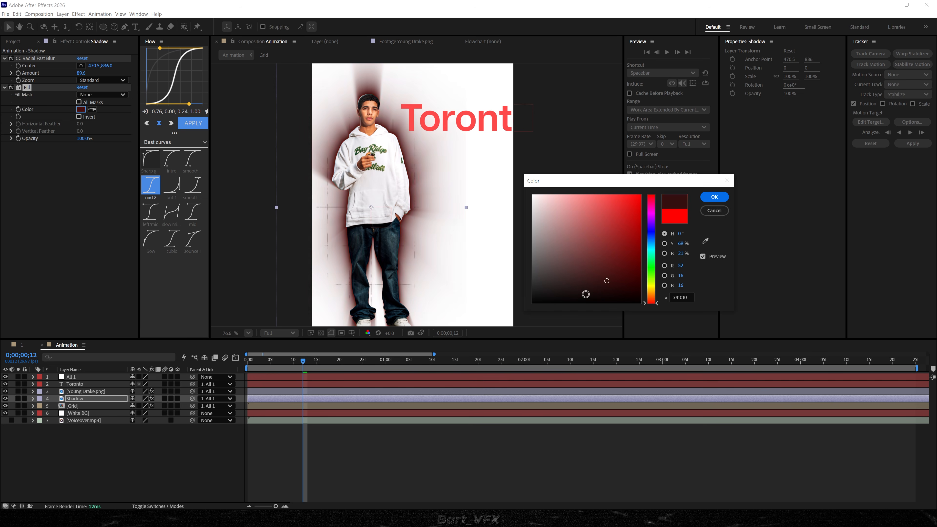
click(715, 198)
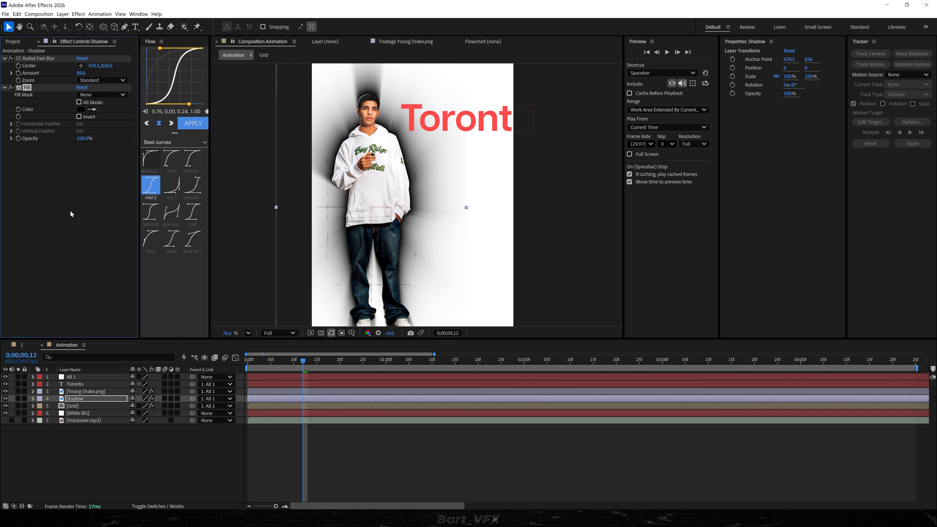
Move the radial blur's center to about 202.7, 228.8 above the figure and raise its amount to 98.
drag(94, 66, 56, 85)
drag(356, 209, 318, 88)
key(space)
drag(410, 176, 382, 163)
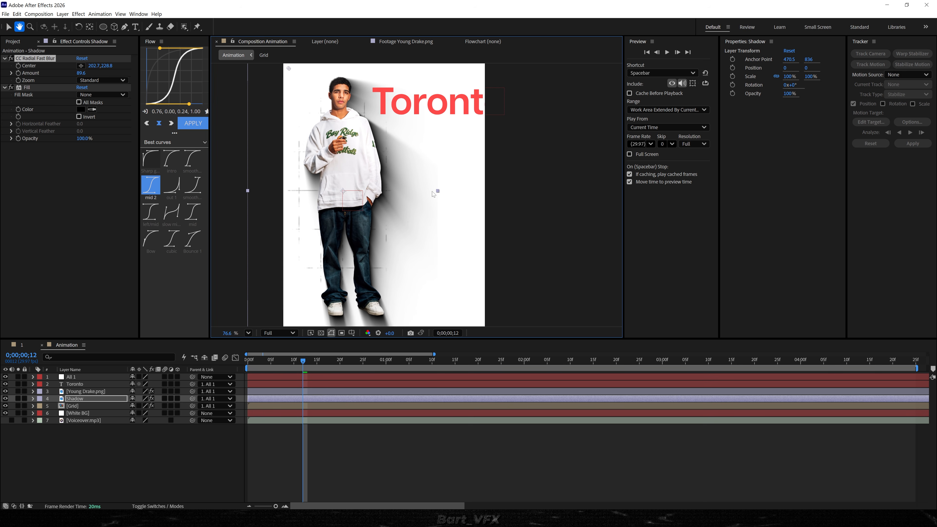
scroll(369, 185, up, 5)
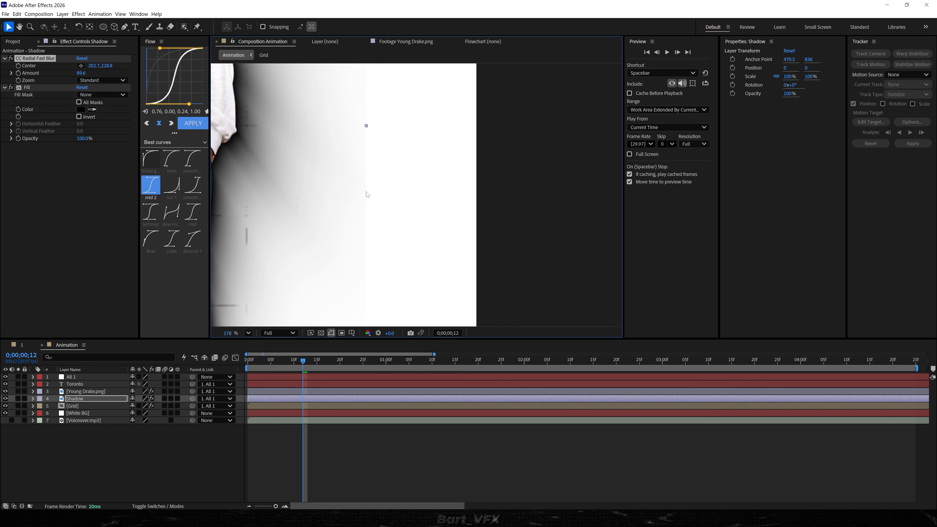
drag(79, 73, 117, 72)
scroll(426, 194, down, 5)
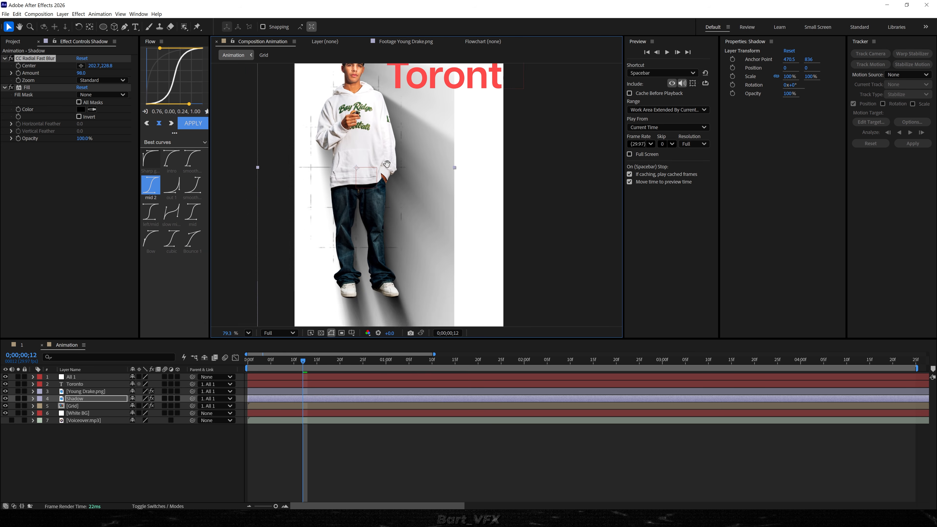
Add a Grow Bounds effect above the Shadow layer's radial blur and expand it to 340 pixels.
key(ctrl+space)
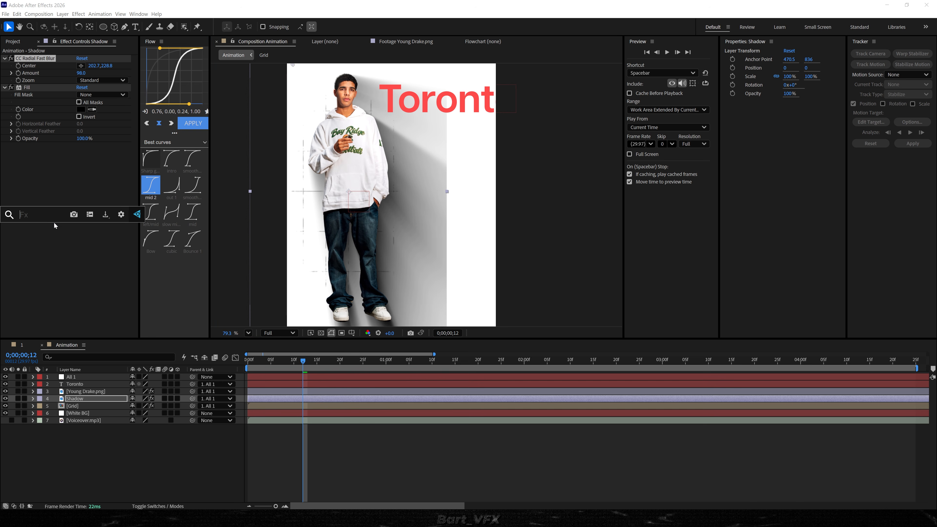
text(gro)
key(Return)
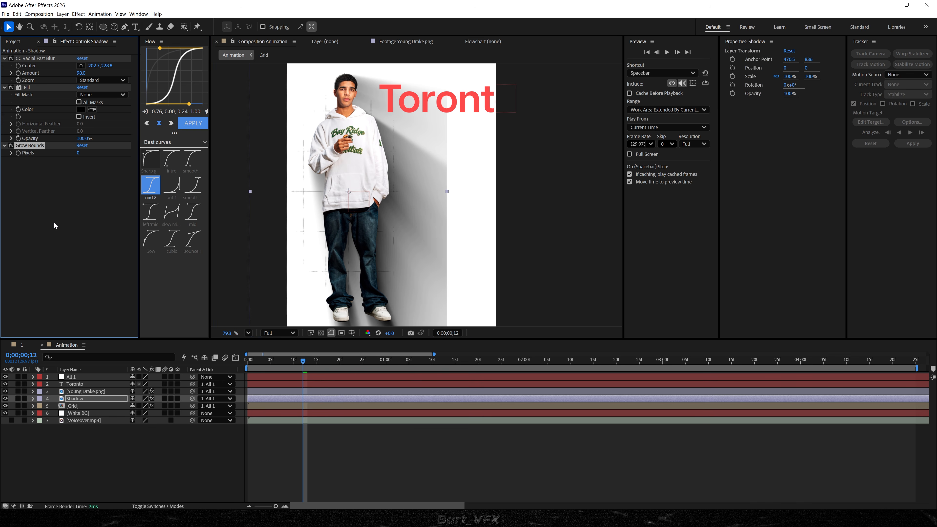
drag(45, 144, 142, 69)
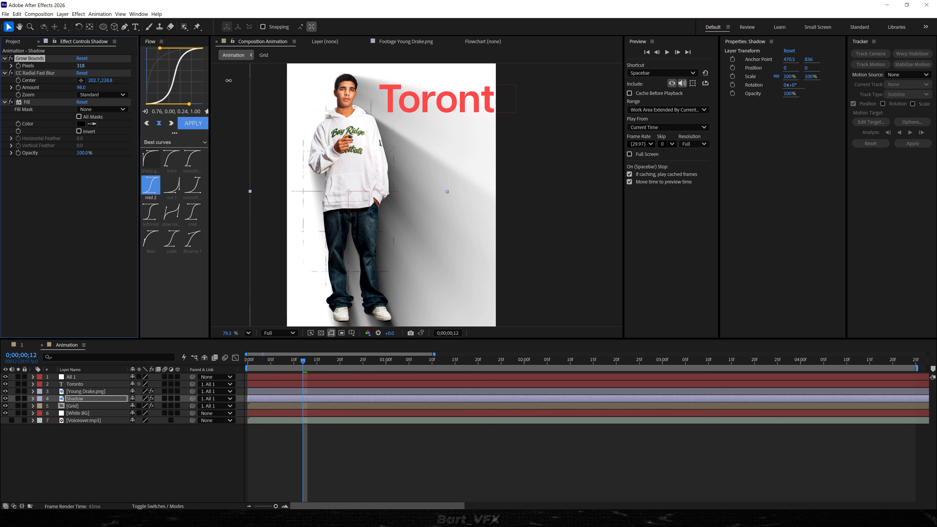
scroll(404, 218, down, 2)
scroll(432, 180, up, 5)
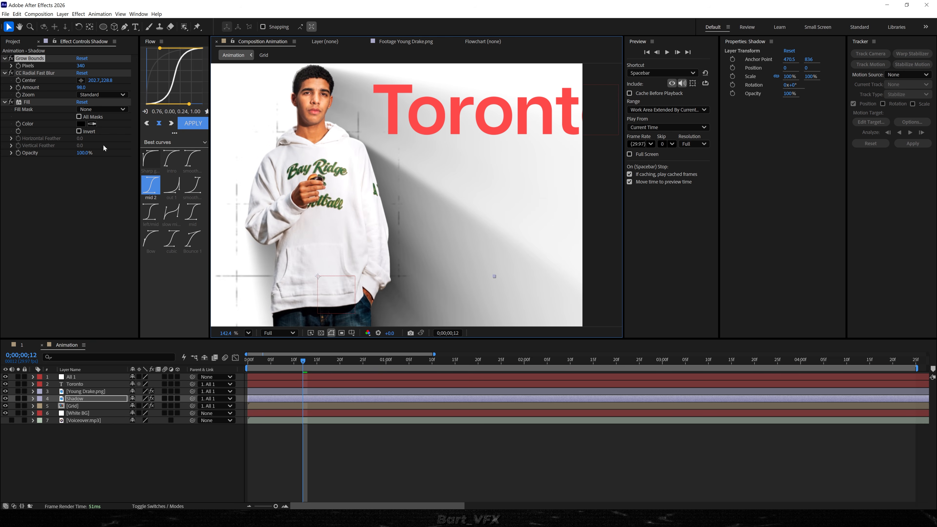
Add a Fast Box Blur as the Shadow layer's first effect with a blur radius of 7.4.
key(ctrl+space)
text(fast)
key(Return)
drag(37, 160, 133, 85)
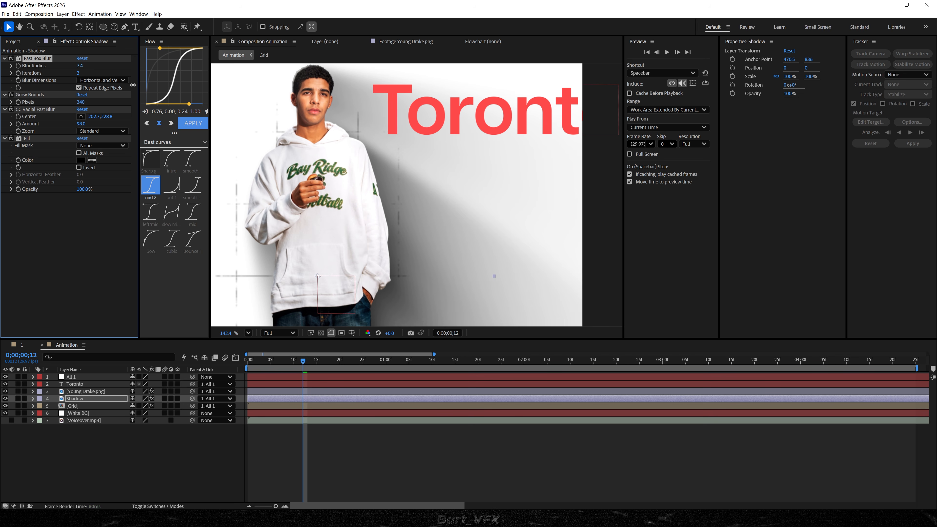
key(shift+/)
scroll(365, 206, up, 3)
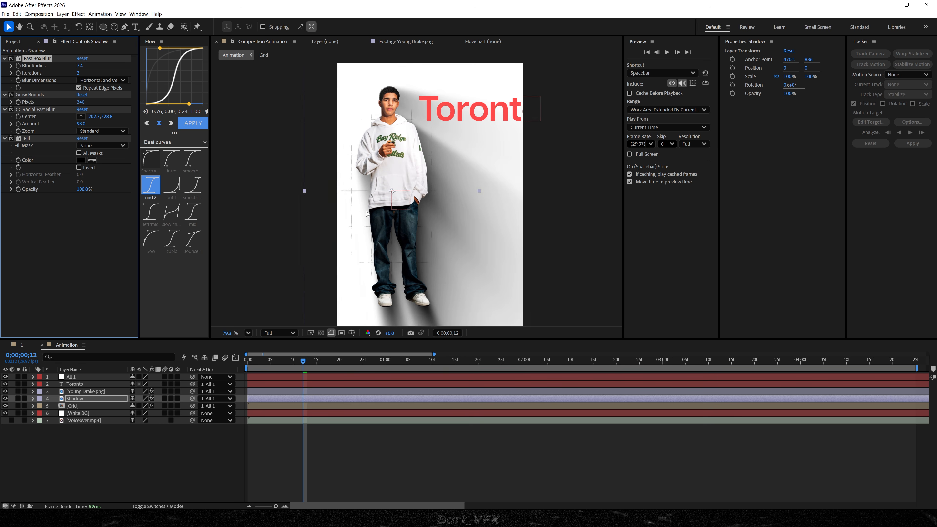
Reduce the radial blur's amount to 93.9 and delete the Shadow layer.
drag(365, 206, 344, 229)
drag(82, 126, 71, 126)
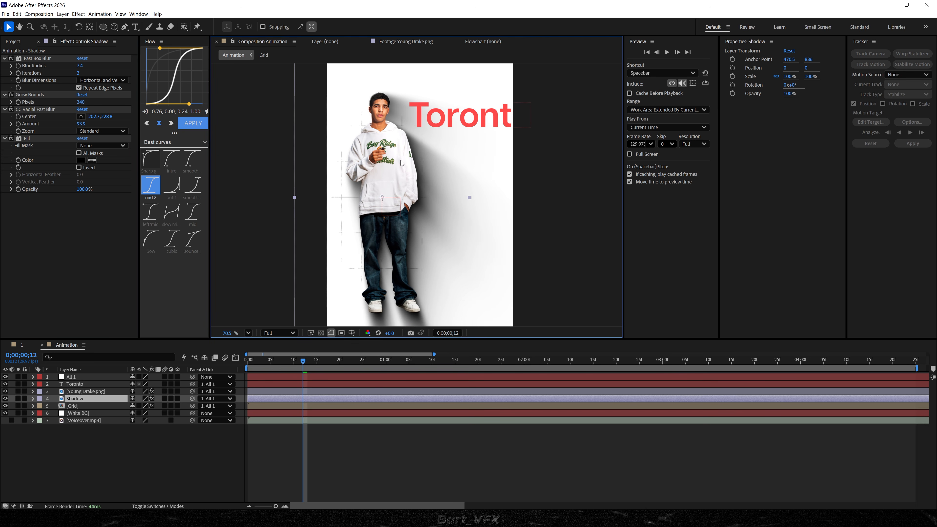
drag(385, 177, 373, 180)
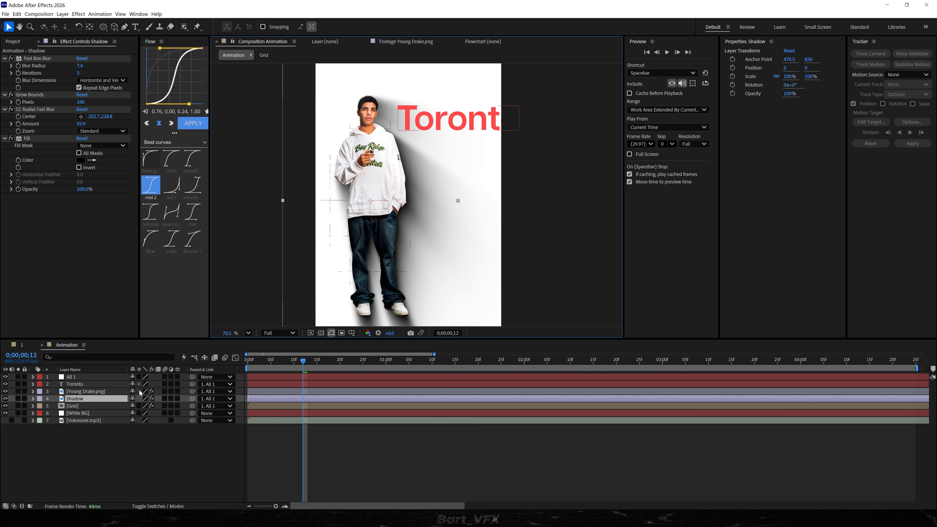
click(101, 399)
key(Delete)
Apply the Shadow Studio 3 effect to the Young Drake.png layer.
click(90, 398)
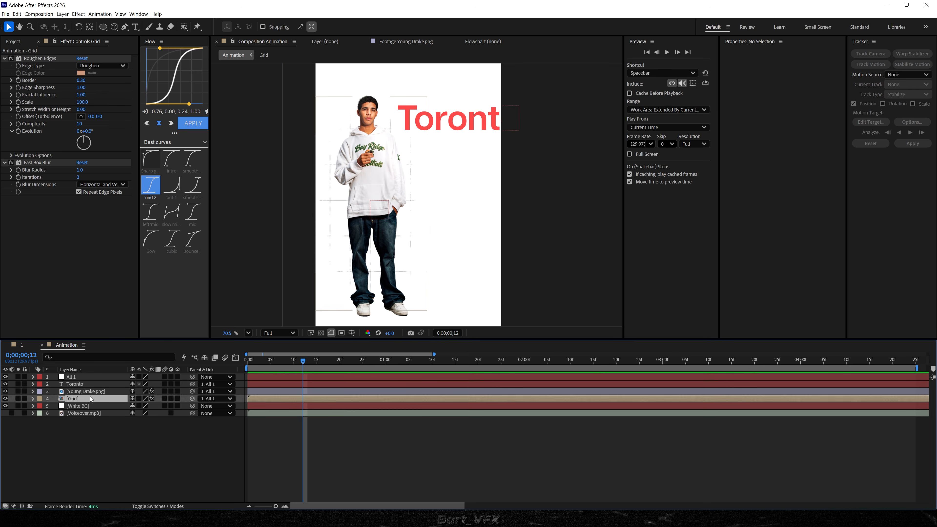
click(90, 392)
key(ctrl+space)
text(sh)
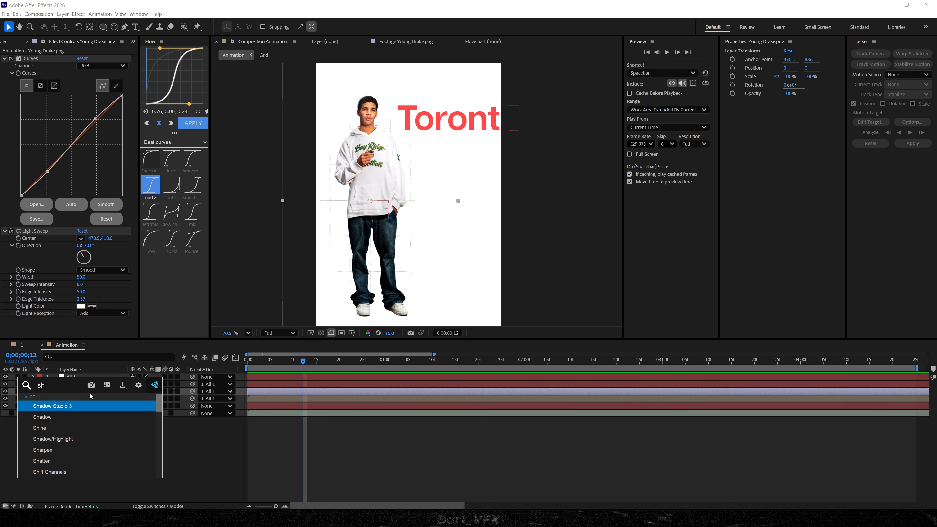
key(Return)
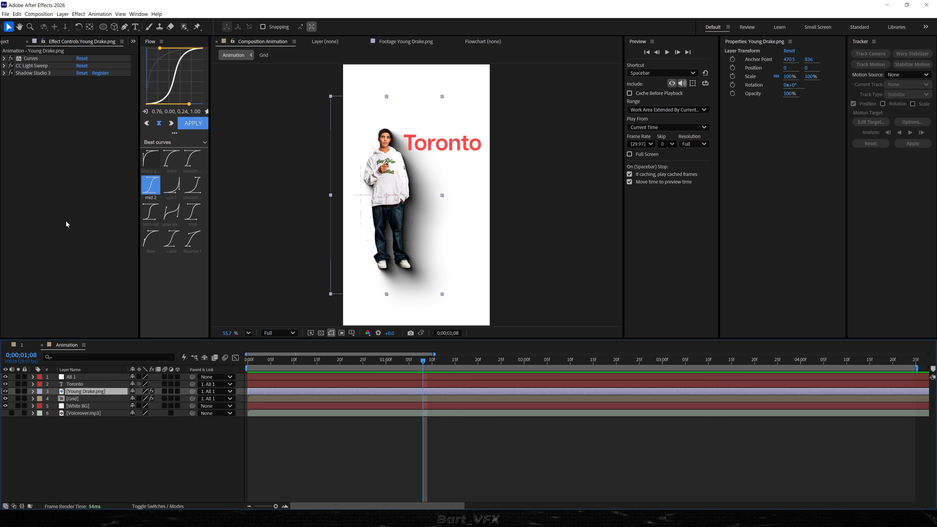
Apply a Tint effect to the Young Drake.png layer for a black-and-white look and inspect the figure.
key(ctrl+space)
text(tint)
key(Return)
scroll(404, 194, up, 4)
drag(406, 185, 396, 211)
drag(433, 172, 423, 127)
scroll(403, 145, down, 1)
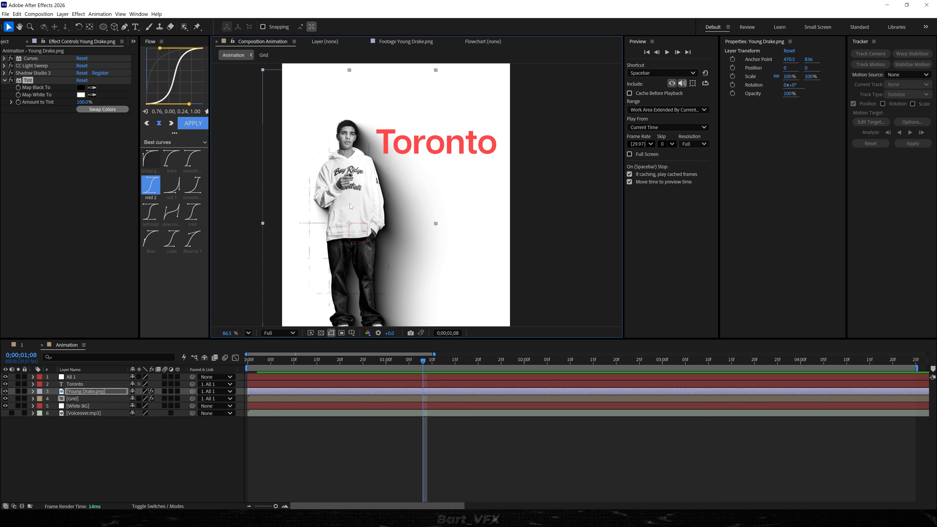
scroll(380, 194, down, 10)
Animate the All 1 null's Position from a keyframe at 0;00;01;08 to X -1243 at 0;00;02;28.
click(157, 447)
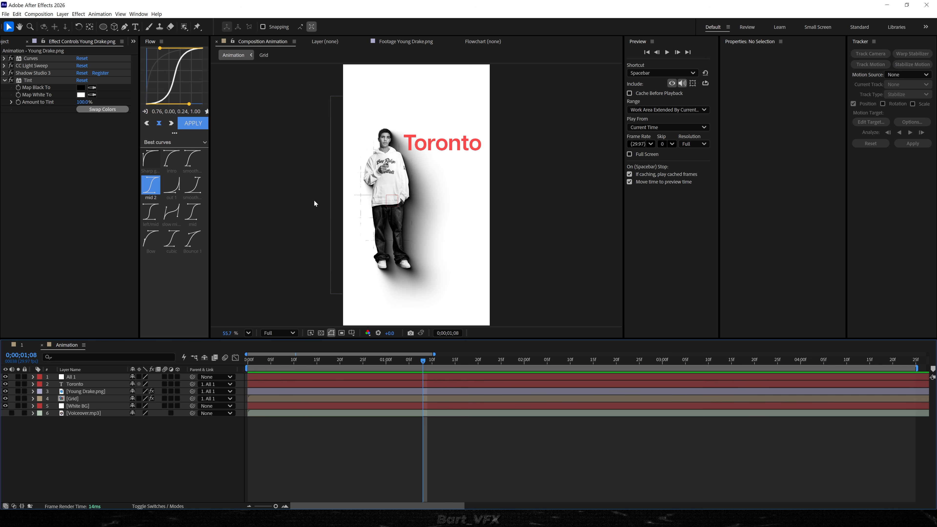
click(81, 376)
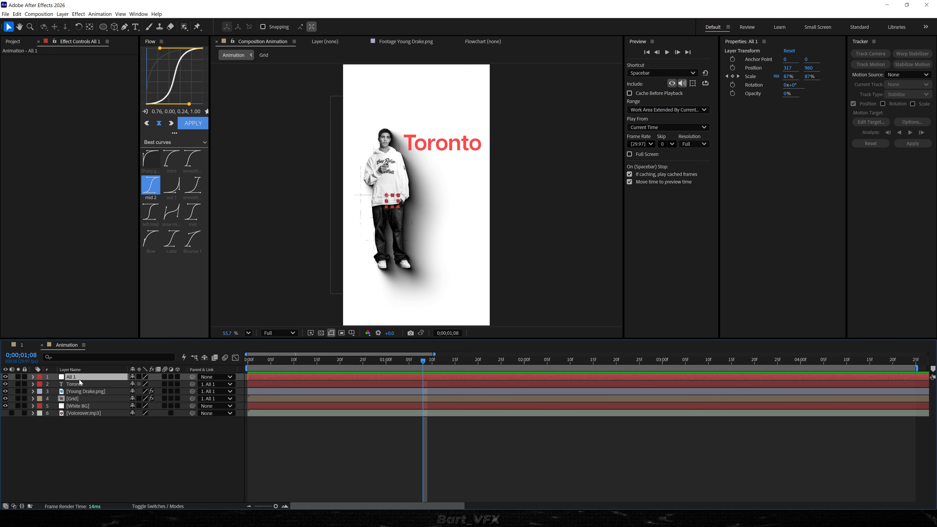
key(u)
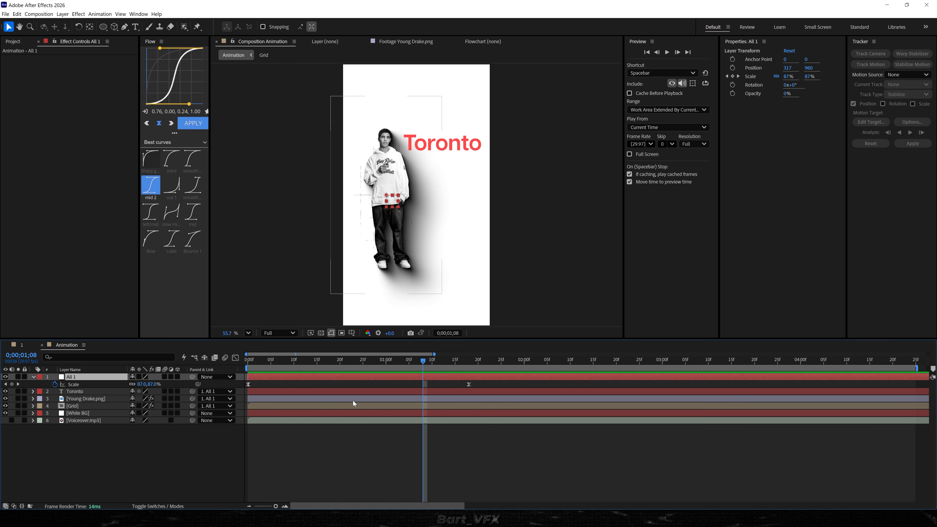
key(shift+p)
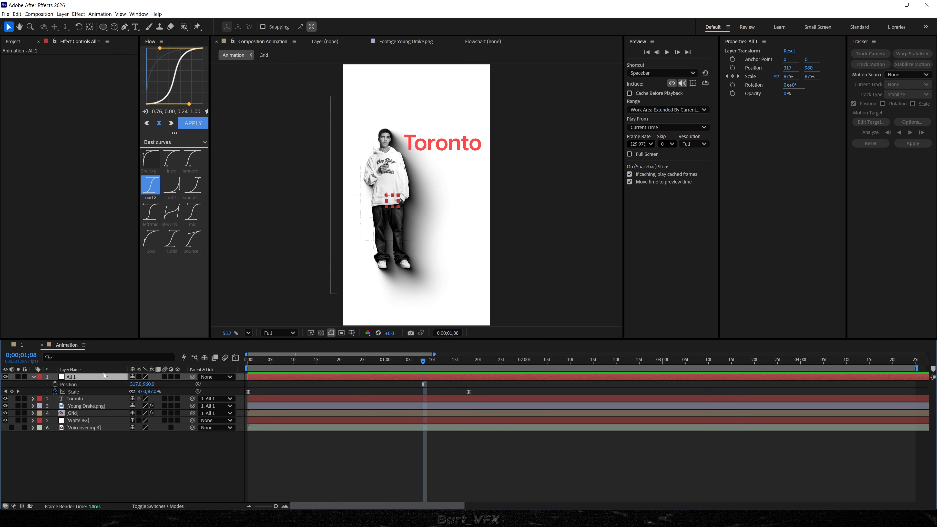
click(55, 384)
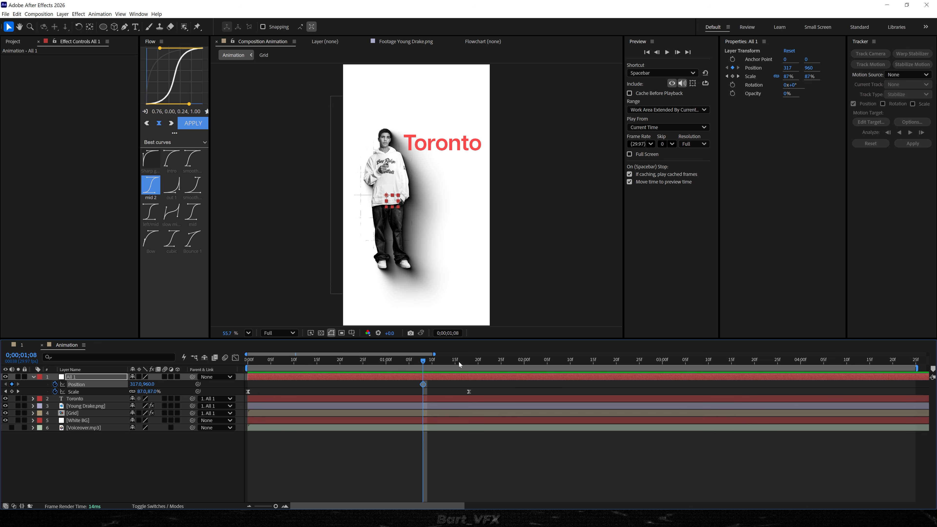
click(653, 361)
drag(135, 384, 70, 383)
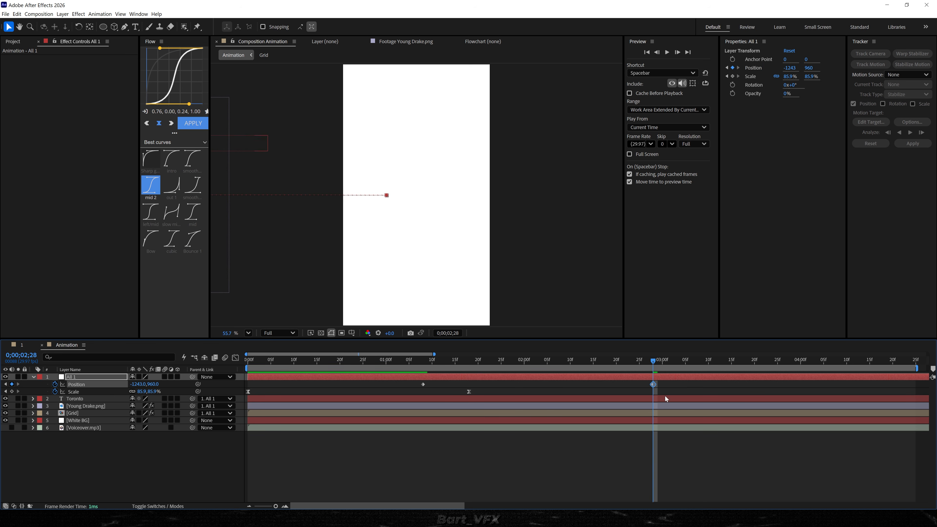
Apply Easy Ease to both All 1 Position keyframes and reshape their speed graph into a sharp central peak.
drag(668, 384, 438, 384)
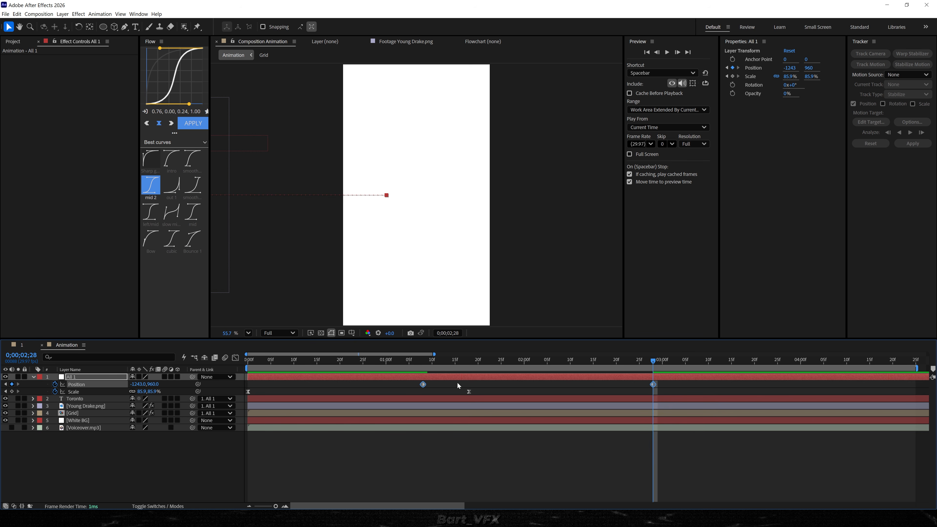
key(F9)
click(235, 357)
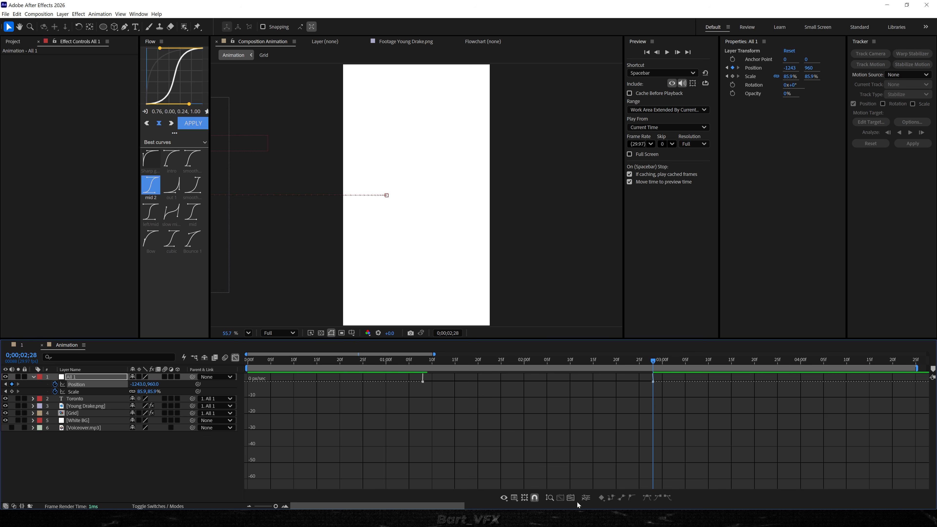
click(570, 498)
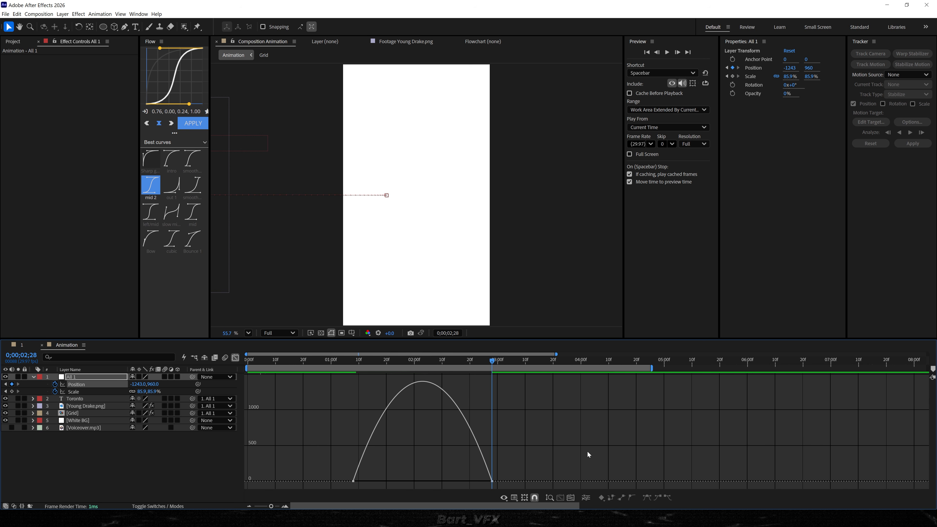
click(469, 485)
click(491, 481)
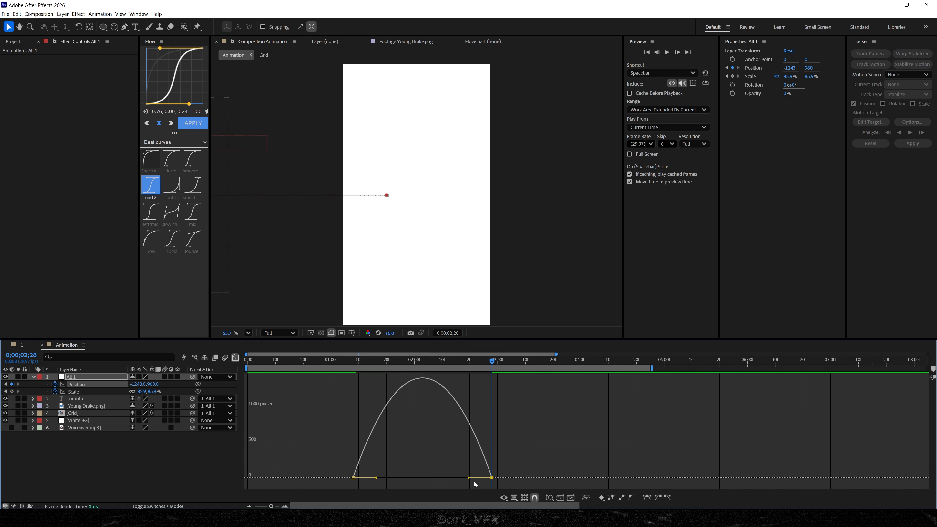
drag(470, 481, 403, 460)
Move All 1's first Position keyframe earlier to about 0;00;01;02.
drag(420, 359, 336, 360)
click(357, 450)
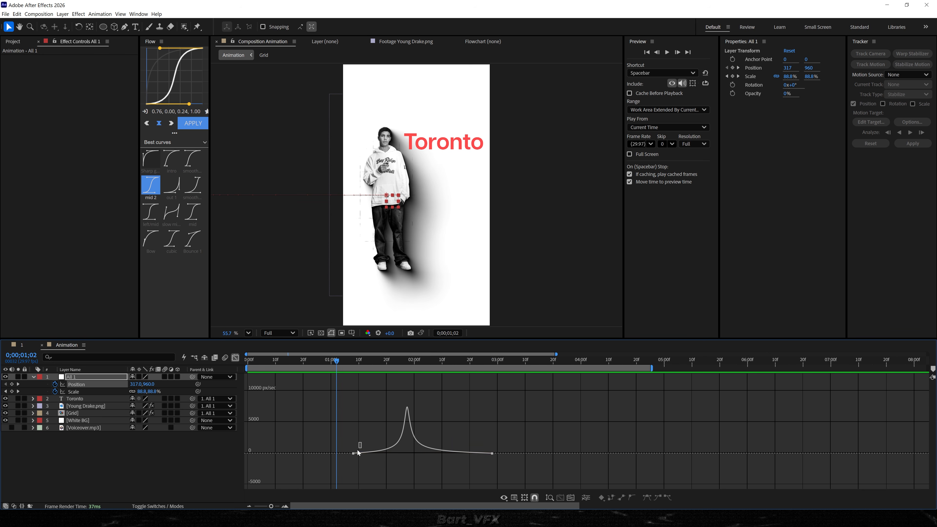
drag(358, 450, 348, 451)
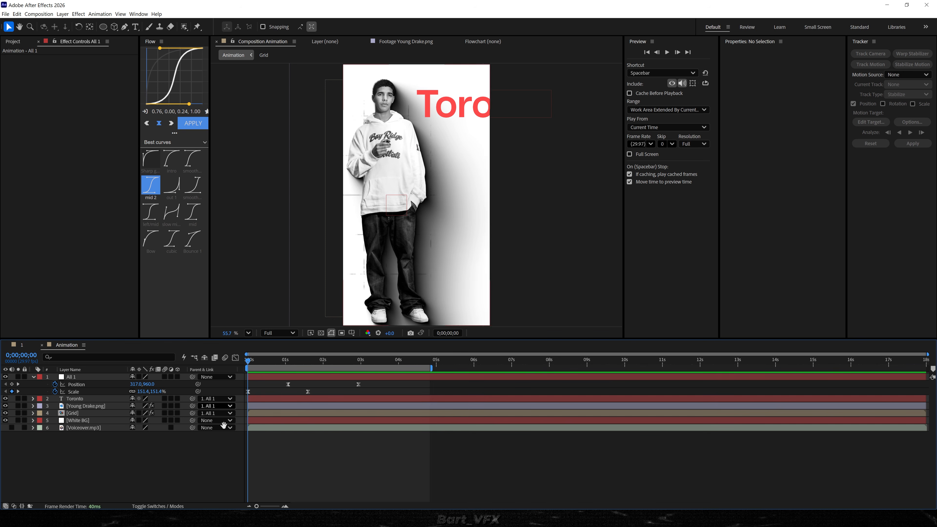
Preview the animation from the start with the voiceover audible, then mute the voiceover again.
key(space)
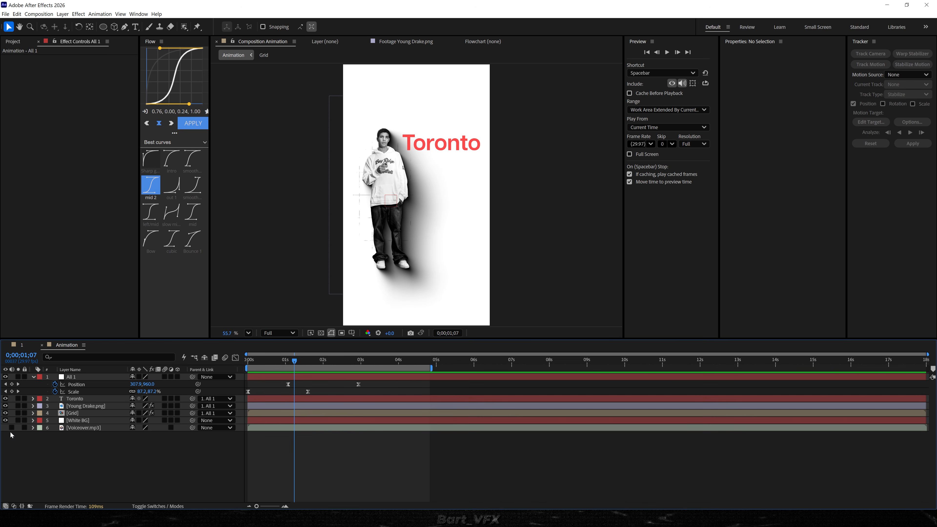
key(Home)
key(space)
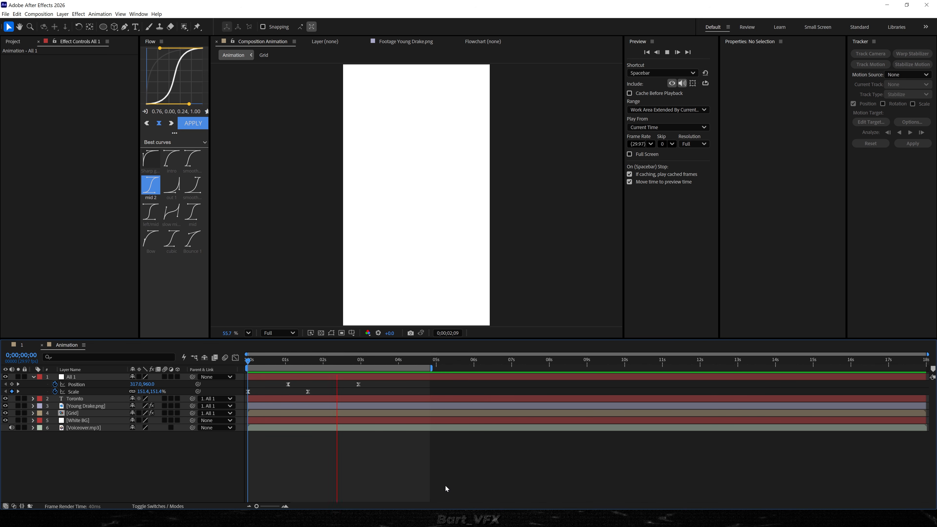
key(space)
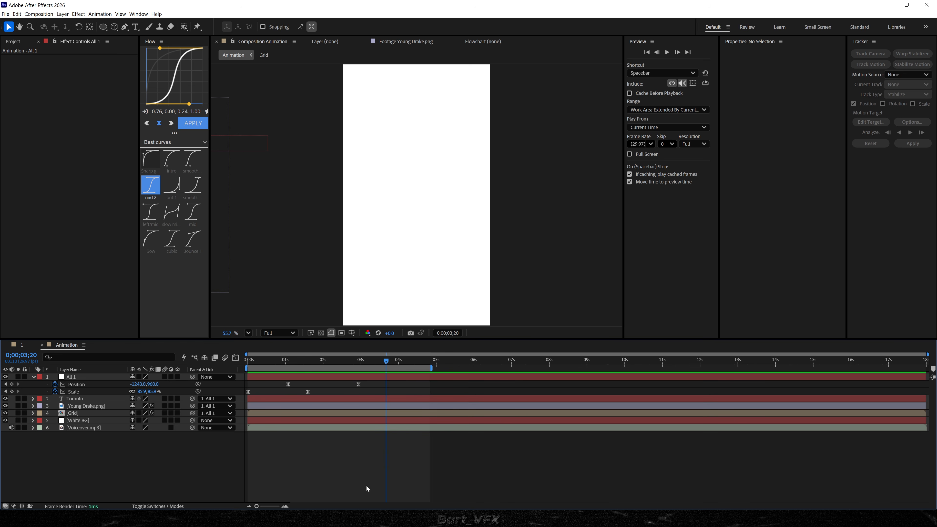
click(13, 428)
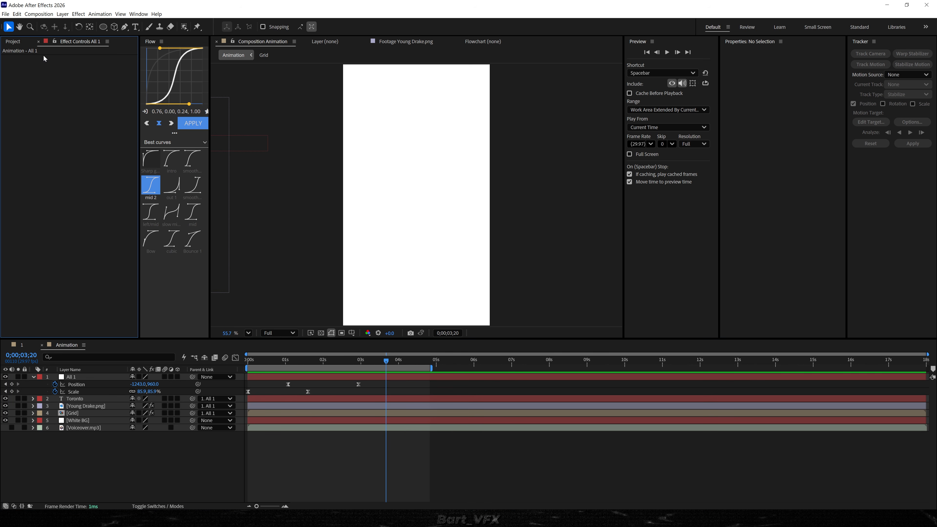
Add Drake on stage.png below the All 1 layer, place it in the frame's lower right and scale it to 159.9%.
click(17, 42)
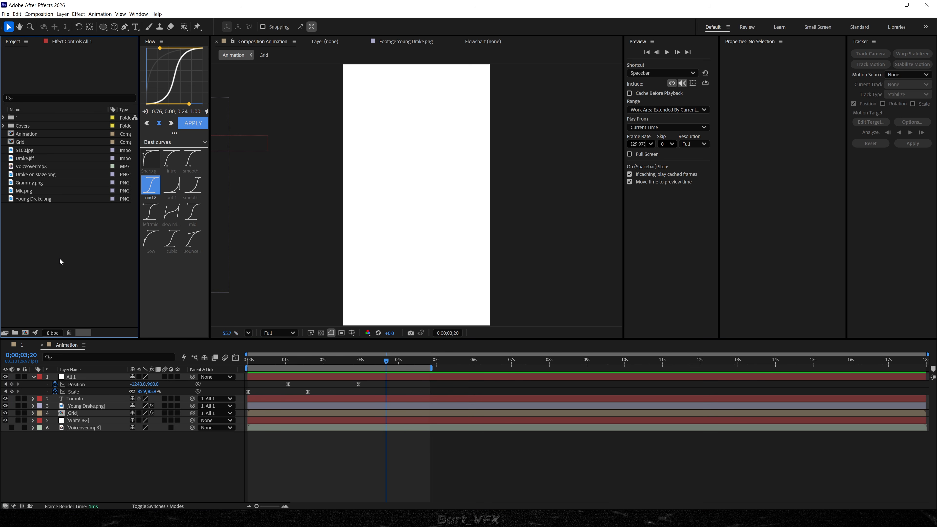
drag(29, 179, 84, 399)
drag(415, 225, 443, 276)
key(s)
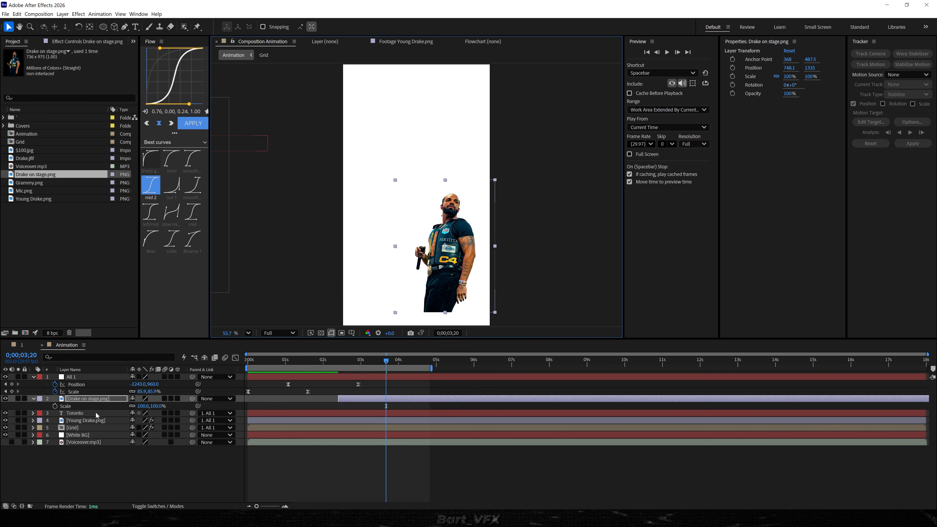
drag(147, 407, 195, 407)
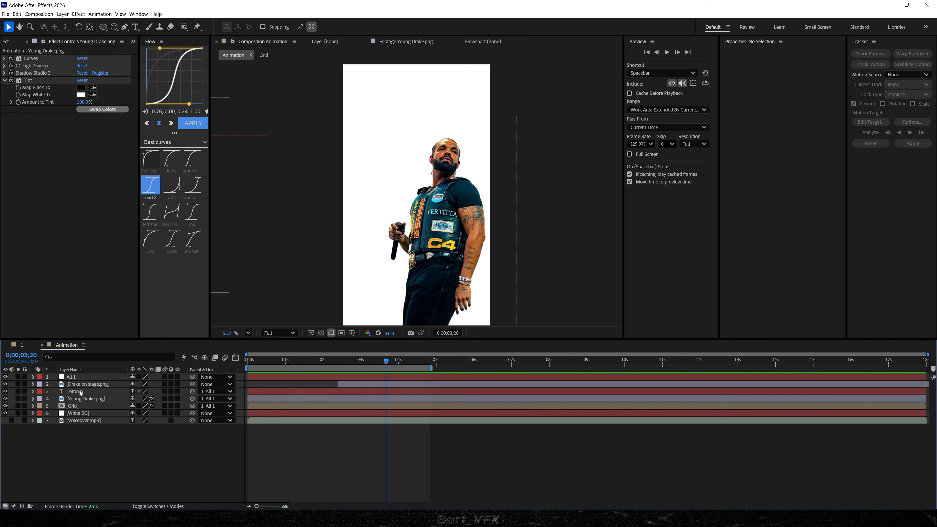
Copy the Curves, Shadow Studio 3 and Tint effects from Young Drake.png to Drake on stage.png.
click(83, 399)
click(34, 59)
shift+click(30, 80)
ctrl+click(36, 66)
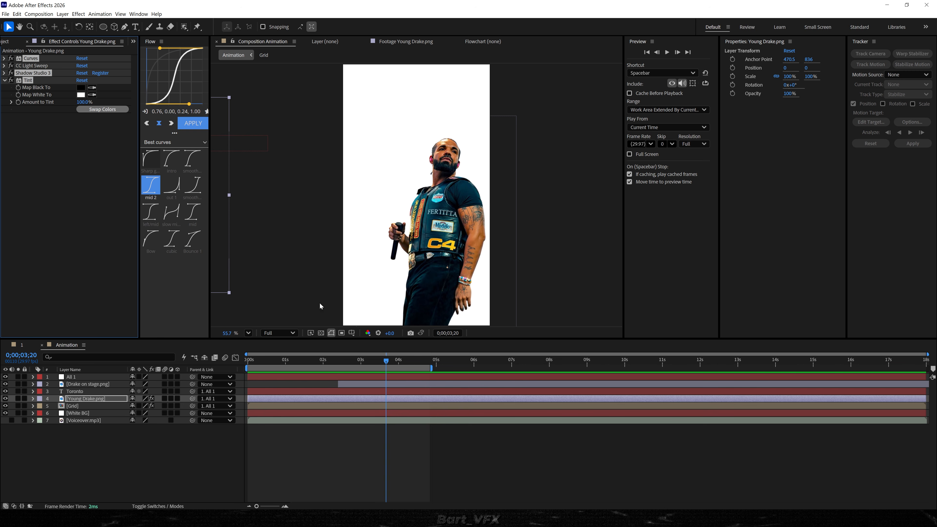
click(111, 384)
key(ctrl+v)
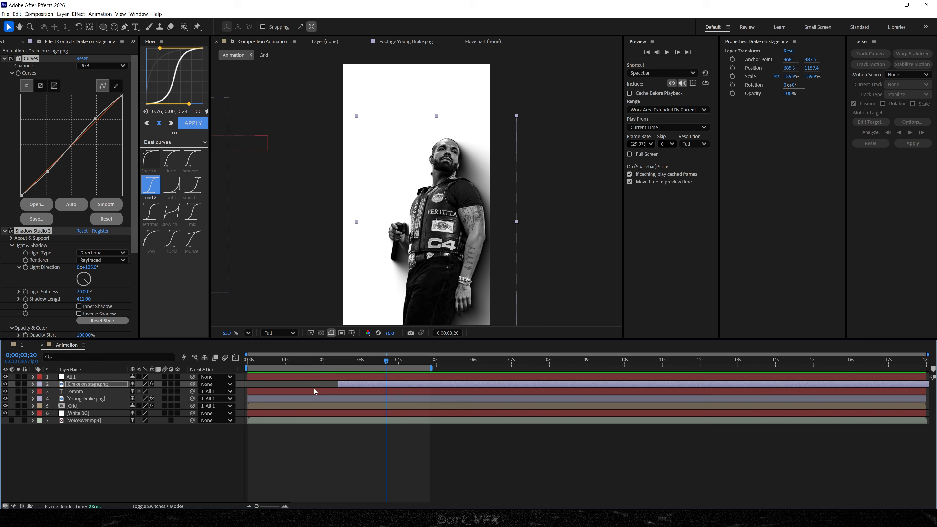
click(466, 471)
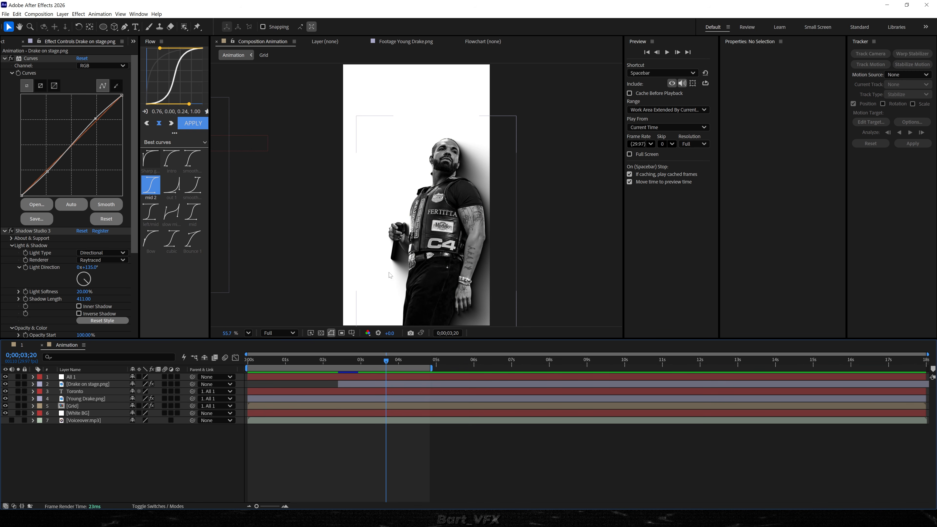
Parent Drake on stage.png to All 1 at 0;00;03;03 and shift the layer's start to about 0;00;01;07.
drag(366, 361, 391, 364)
click(125, 384)
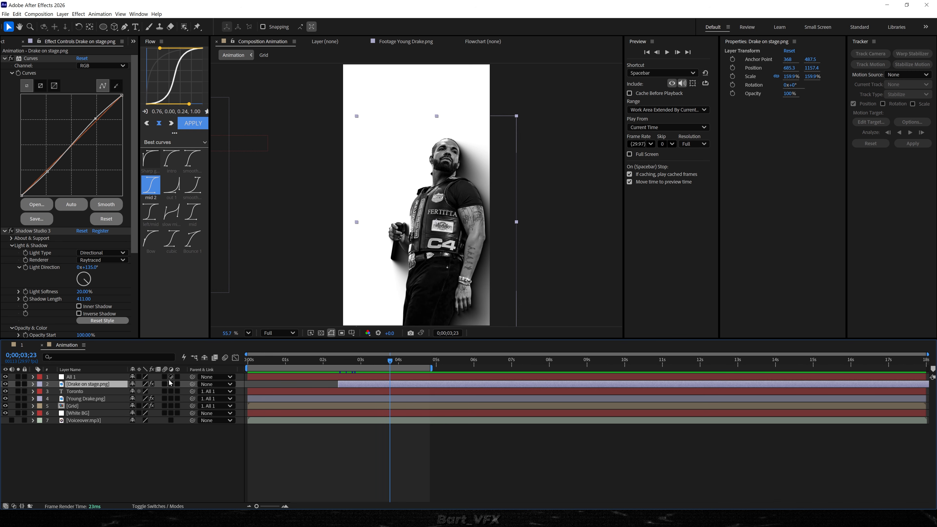
drag(326, 365, 364, 364)
drag(192, 384, 76, 377)
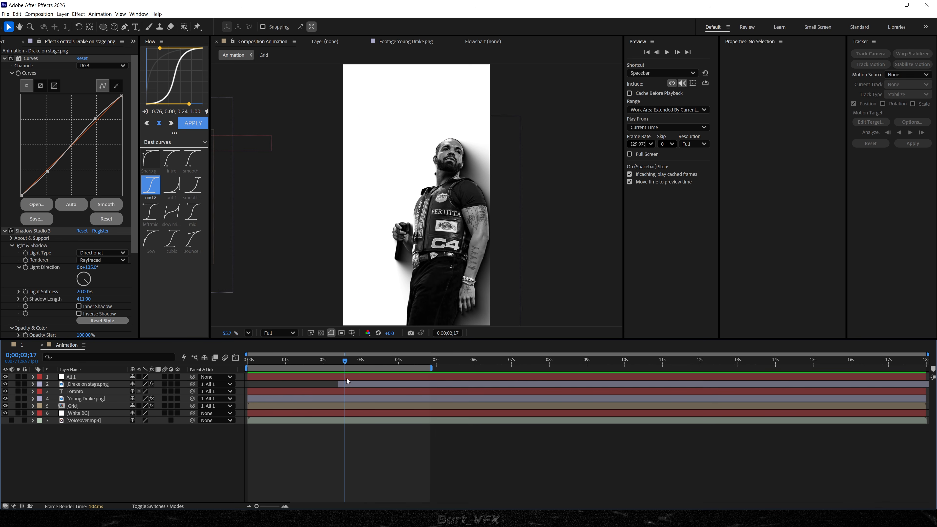
drag(347, 381, 303, 384)
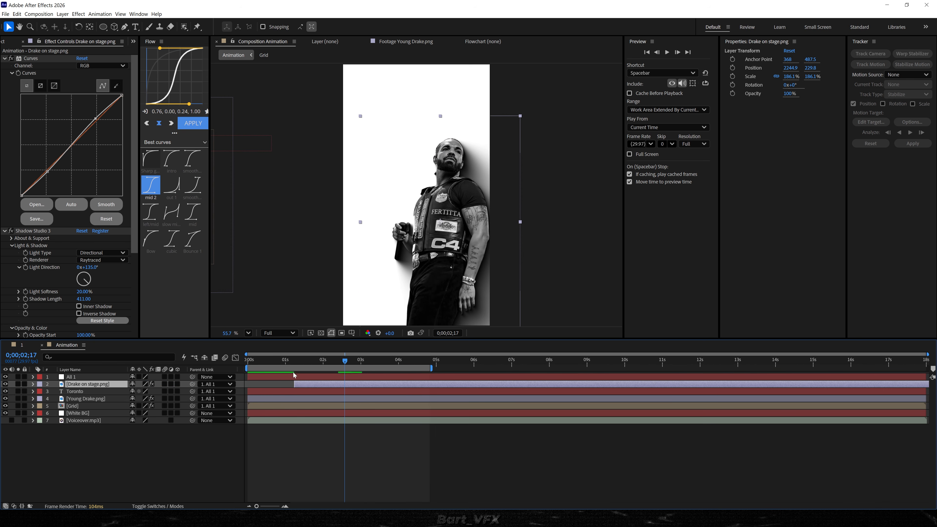
Preview the sideways move from the Toronto figure to the stage figure with the voiceover.
click(284, 364)
key(space)
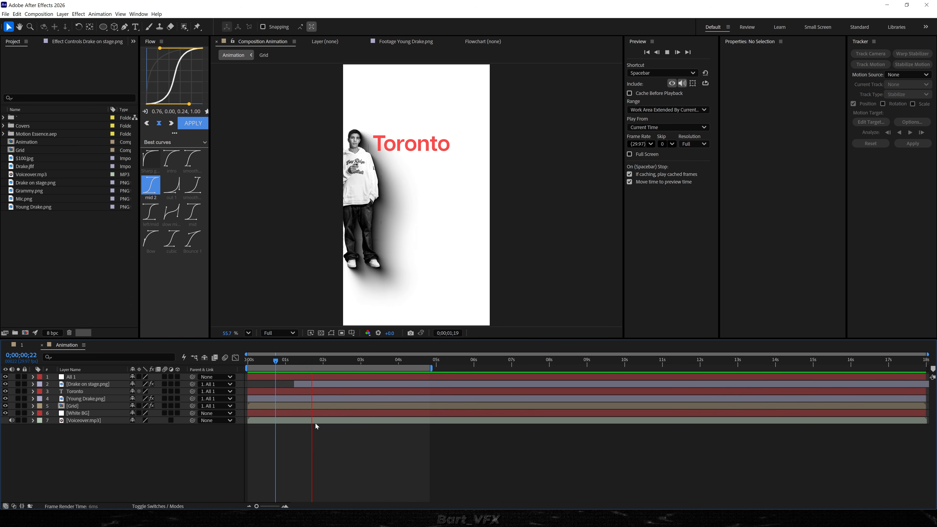
drag(340, 359, 367, 355)
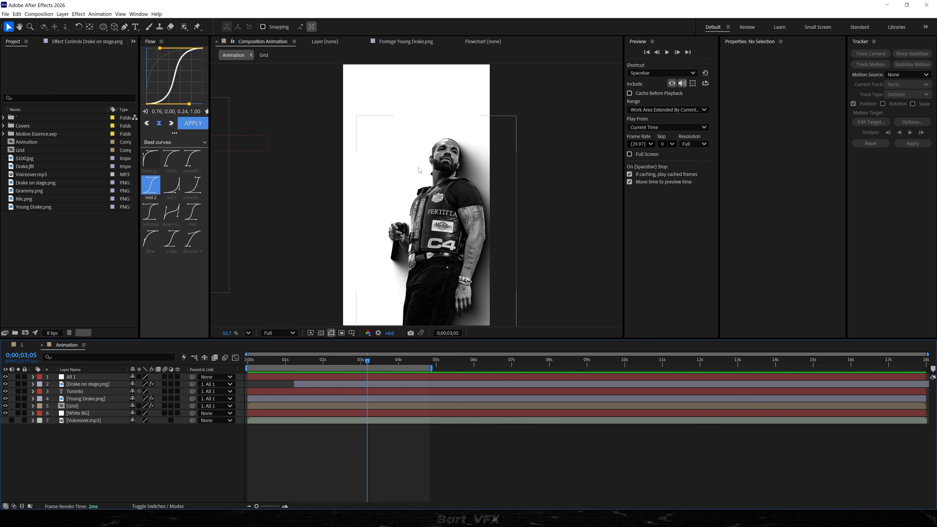
Go back to 0;00;02;23 and add a text layer reading "champagnepapi" beside the stage figure's head.
key(Page_Up)
key(Page_Up)
key(Page_Up)
key(Page_Up)
key(Page_Up)
key(Page_Up)
key(Page_Up)
key(Page_Up)
key(Page_Up)
key(Page_Up)
key(Page_Up)
key(Page_Up)
key(ctrl+t)
key(F2)
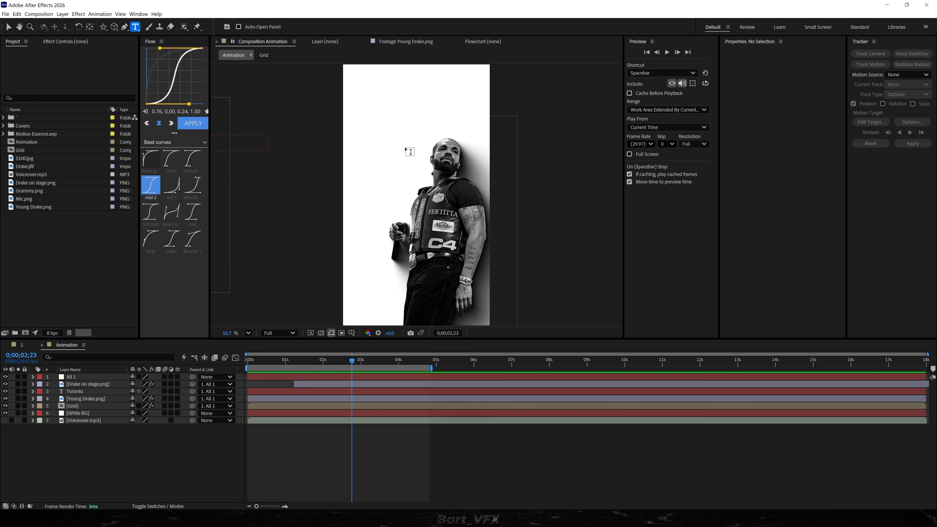
click(392, 132)
text(champagnepapi)
Set the champagnepapi text to Demi Bold with 43.4 px leading, and centre its anchor point and the layer in the frame.
key(ctrl+a)
click(771, 130)
click(746, 266)
drag(798, 147, 809, 149)
click(348, 378)
key(ctrl+alt+Home)
key(ctrl+Home)
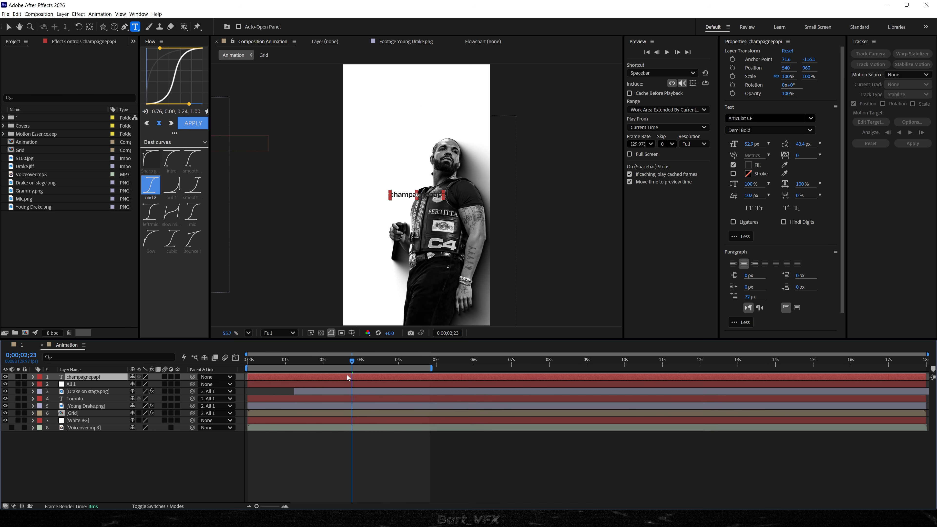
Pre-compose the champagnepapi text layer as "IG Handle", moving all attributes into the new composition.
right_click(83, 379)
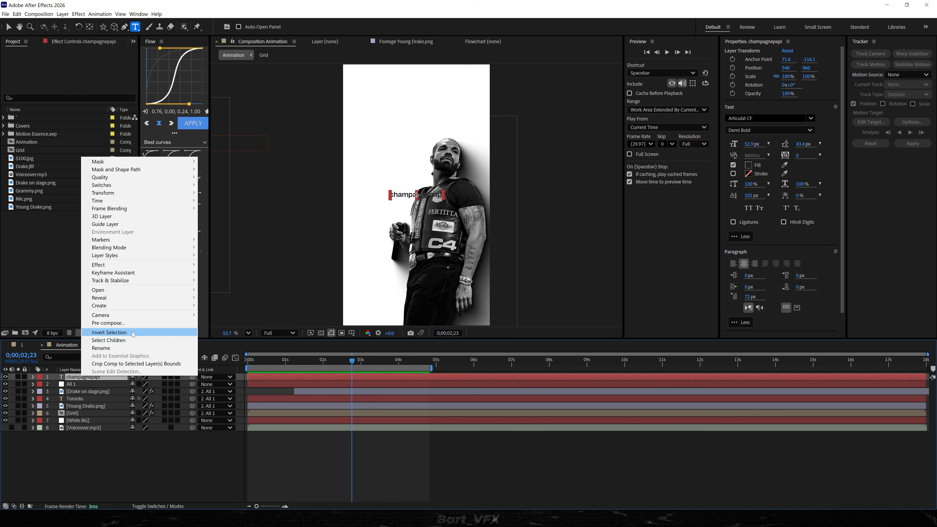
click(99, 322)
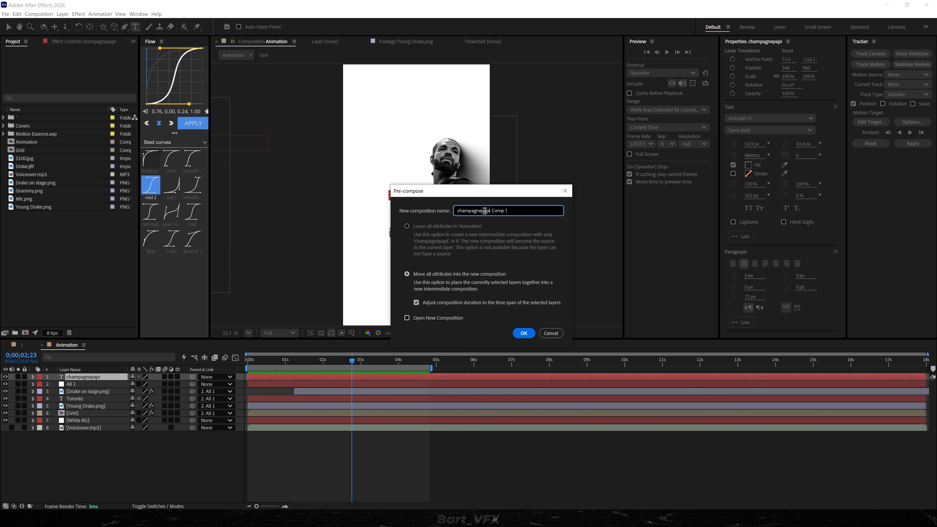
text(IG Handle)
key(Return)
Open the IG Handle composition and add a white full-frame solid beneath the champagnepapi text.
double_click(324, 377)
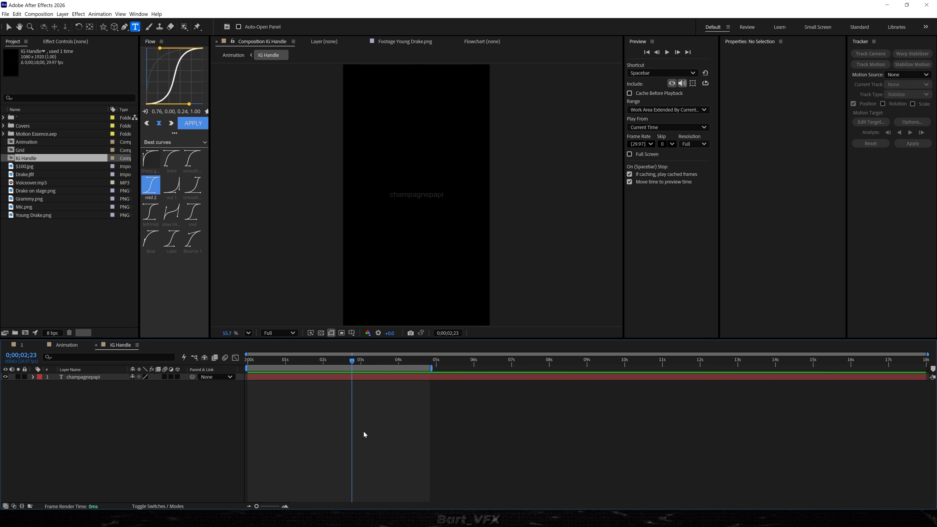
right_click(146, 423)
mouse_move(180, 423)
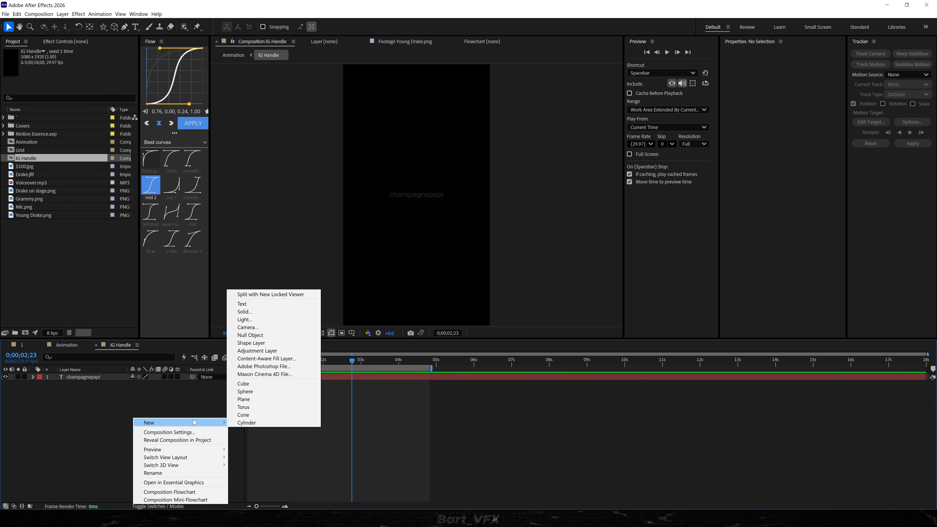
click(283, 312)
click(525, 336)
drag(92, 376, 118, 409)
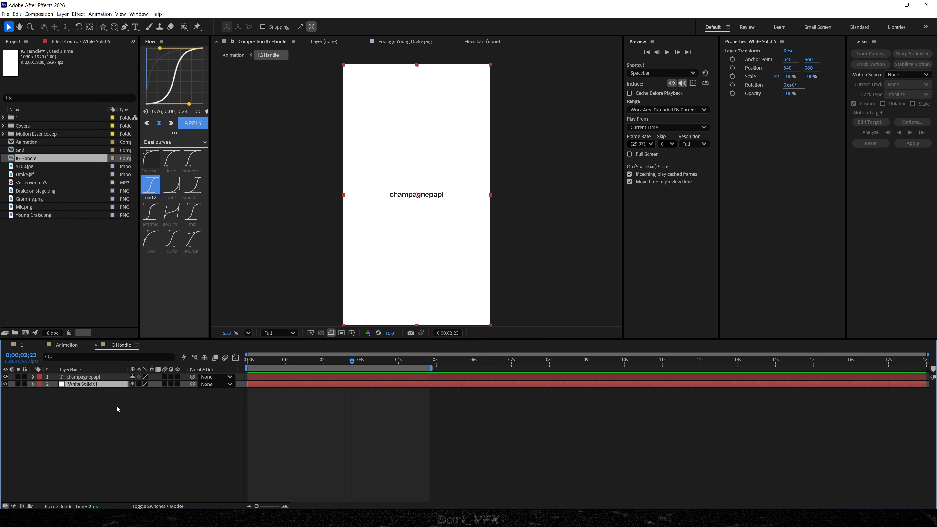
click(456, 438)
scroll(416, 196, up, 2)
click(414, 207)
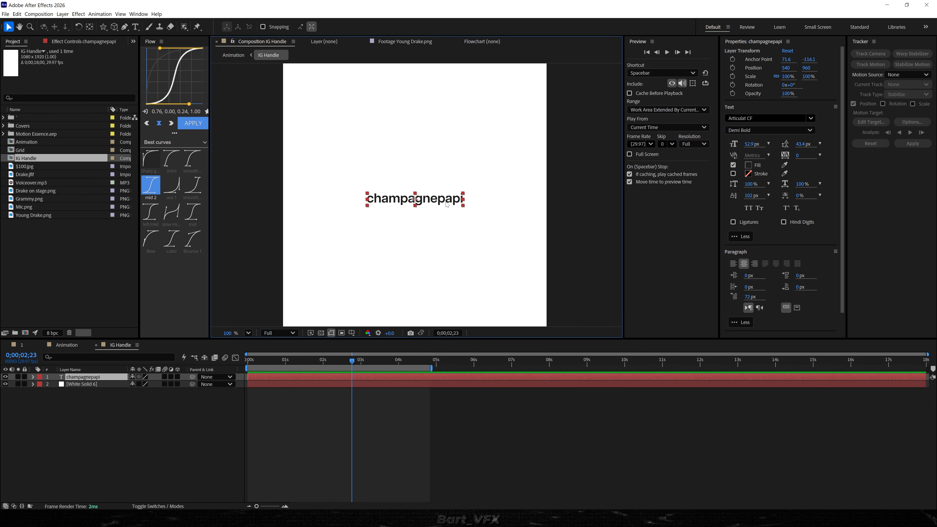
click(182, 412)
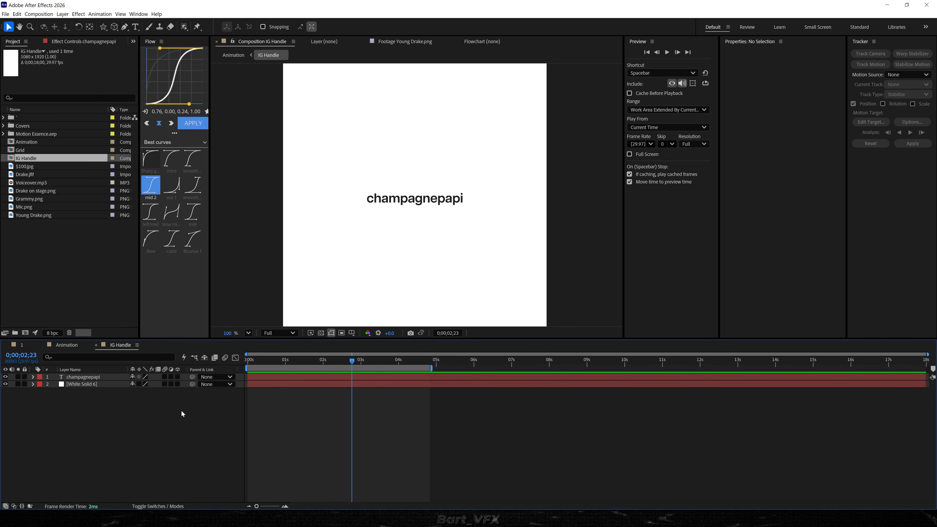
Move the champagnepapi text horizontally to an X position of 448, making room for a badge beside it.
click(104, 27)
click(160, 65)
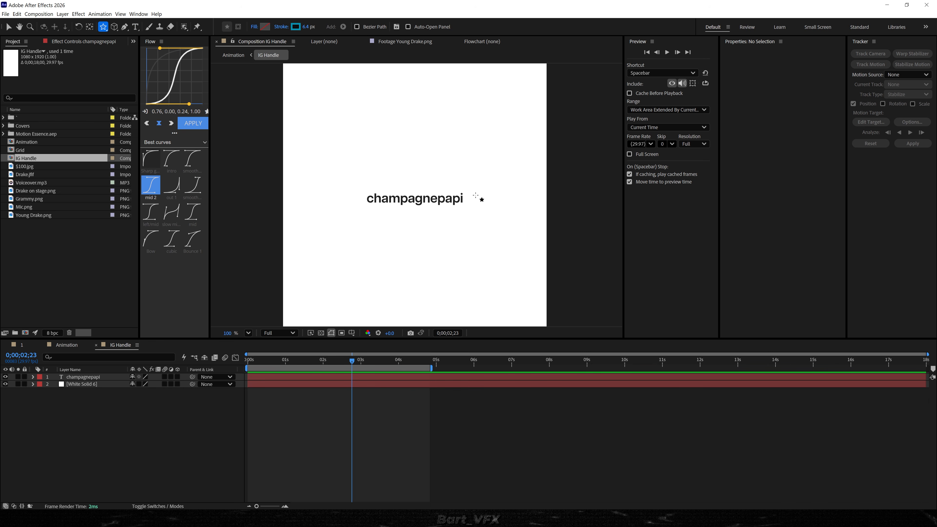
key(v)
click(385, 200)
drag(385, 199, 380, 199)
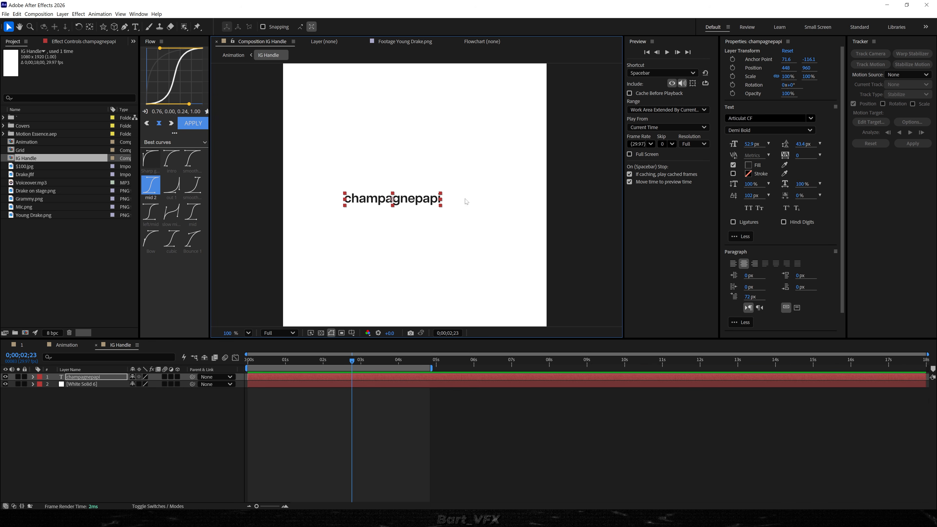
Draw a small star shape with the Star tool just past the end of the champagnepapi text.
click(103, 27)
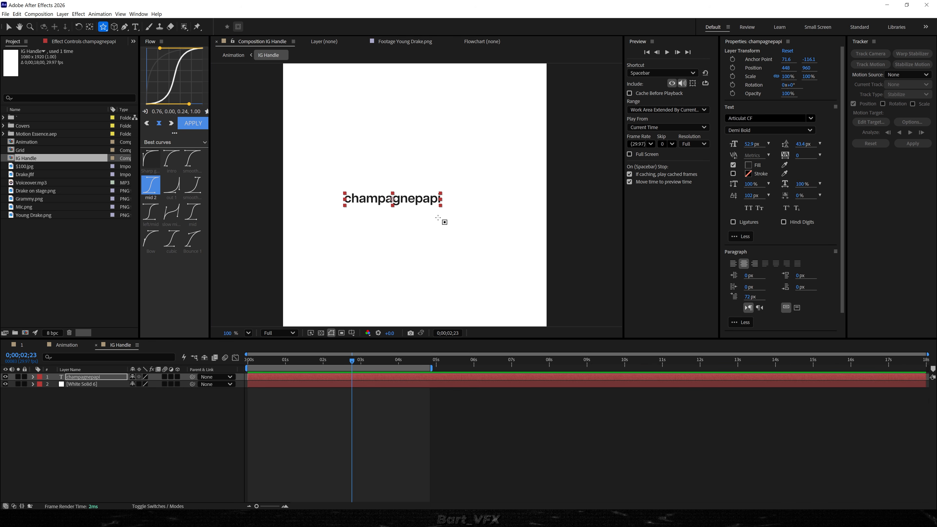
click(450, 199)
drag(452, 196, 461, 205)
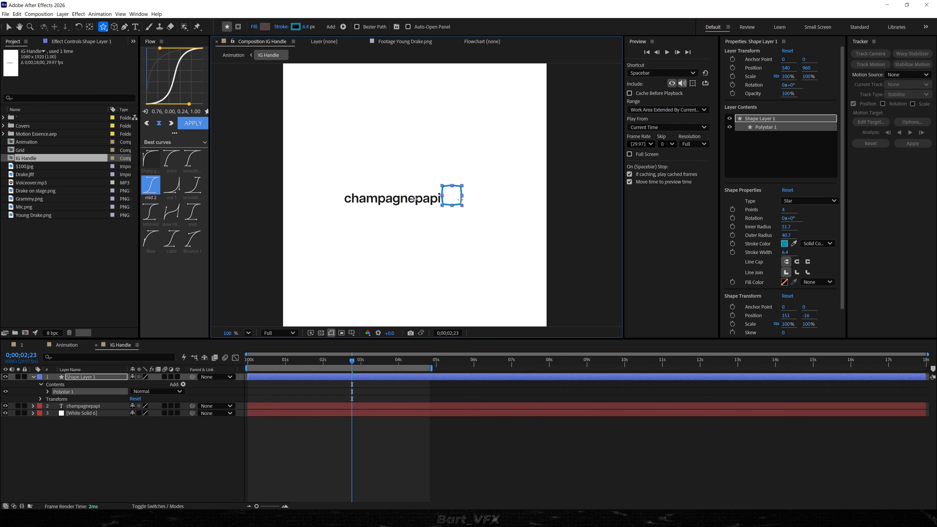
scroll(461, 195, up, 5)
key(v)
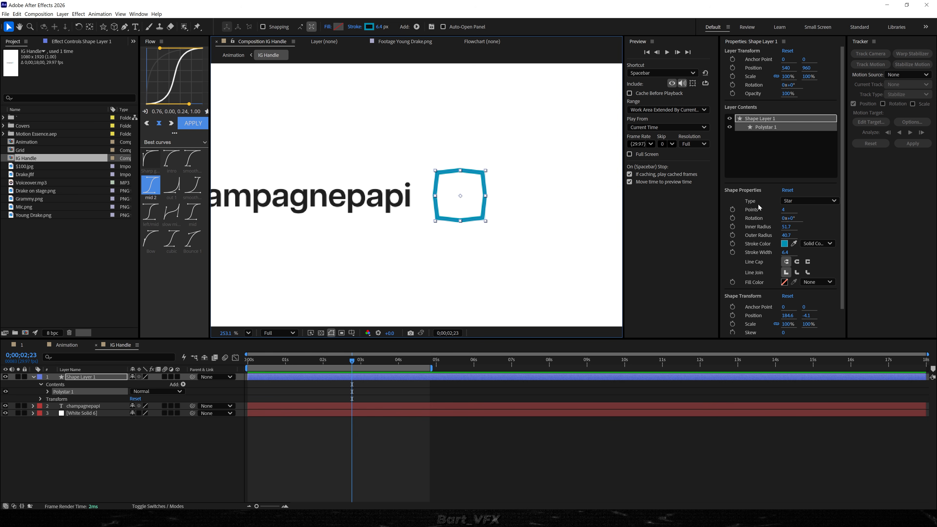
Give the star 9 points, remove its stroke and turn on a solid colour fill.
click(784, 211)
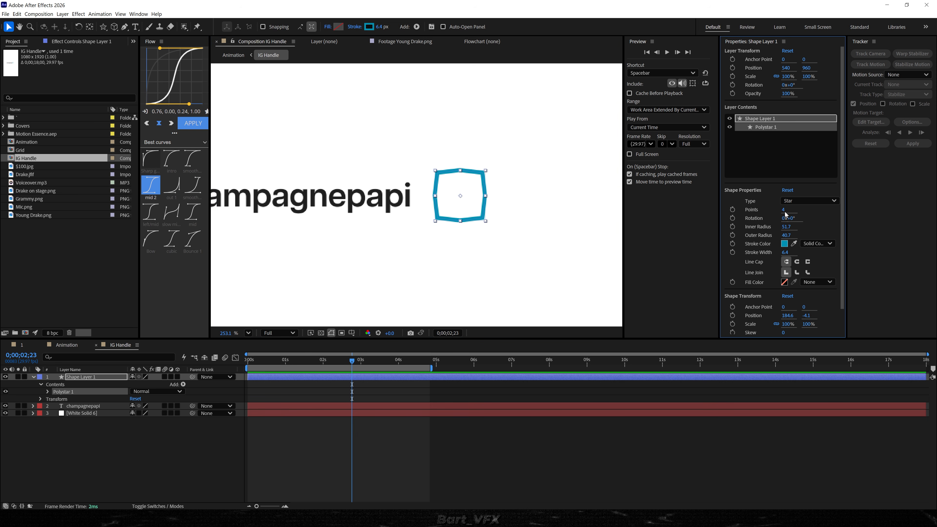
click(784, 211)
key(Return)
click(813, 244)
click(815, 256)
click(815, 283)
click(814, 298)
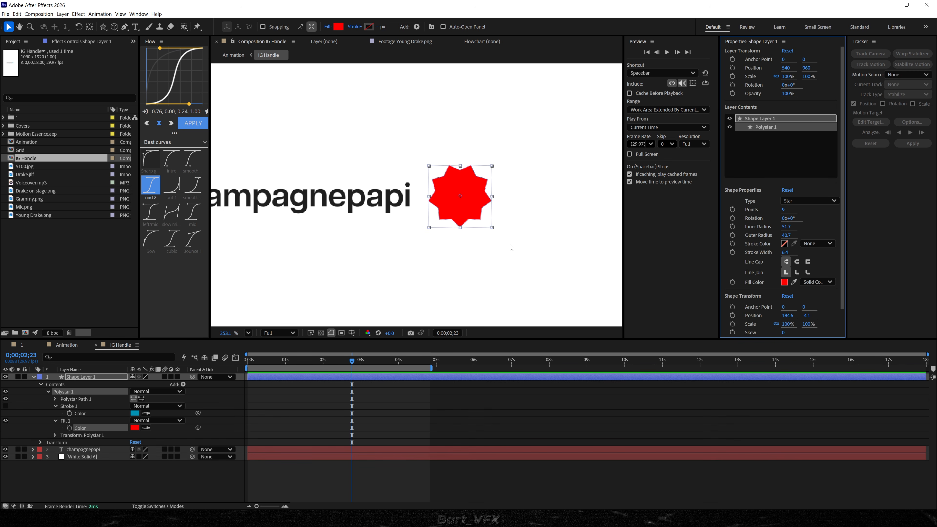
Change the star's fill colour to bright blue 00AEFF.
click(785, 283)
drag(651, 243, 652, 243)
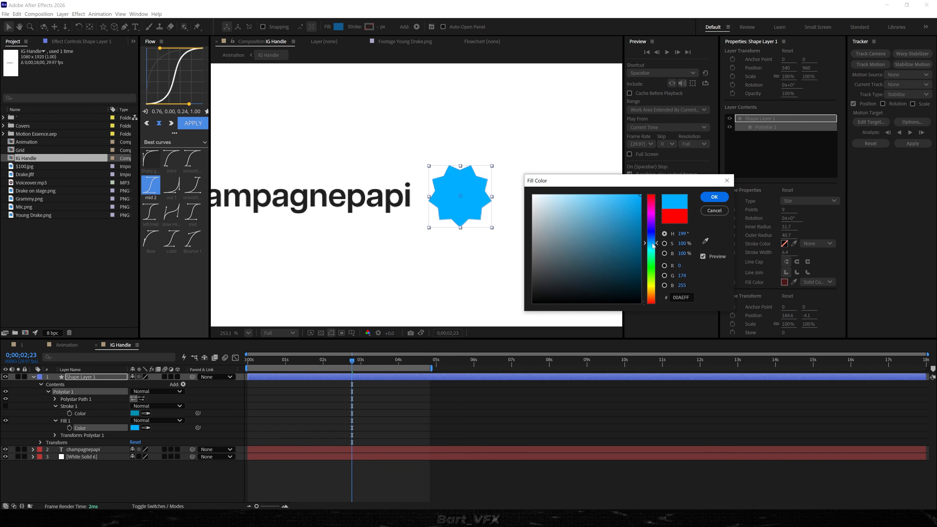
click(705, 203)
Draw an open three-point check mark path inside the blue star with the Pen tool.
scroll(519, 200, up, 2)
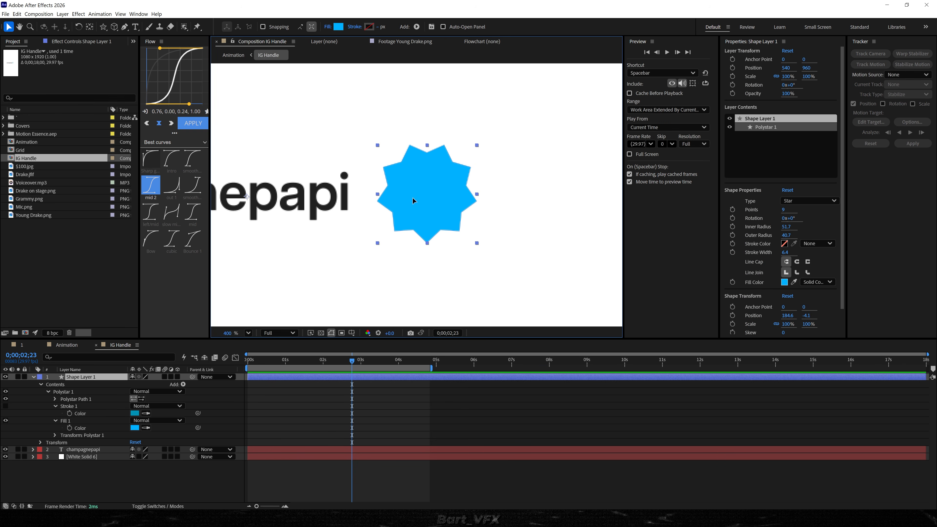
click(125, 27)
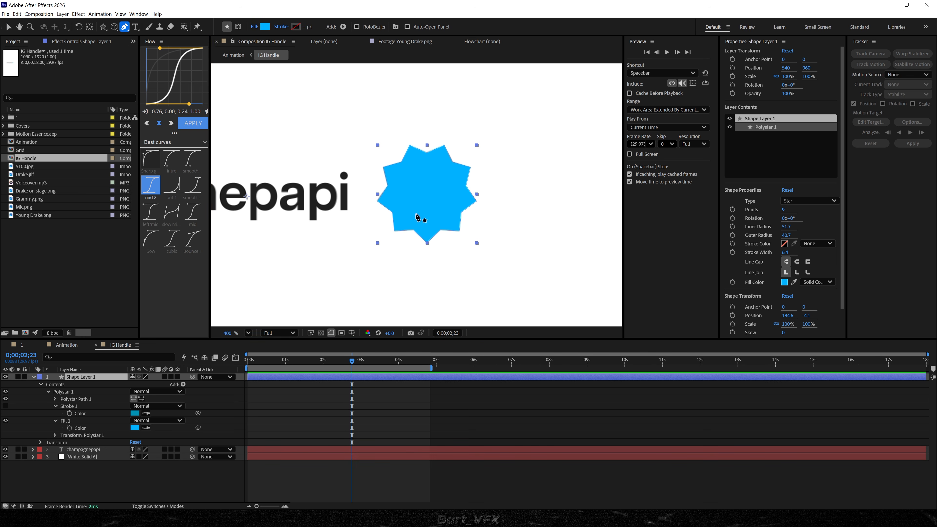
click(413, 193)
click(426, 206)
click(448, 183)
click(426, 206)
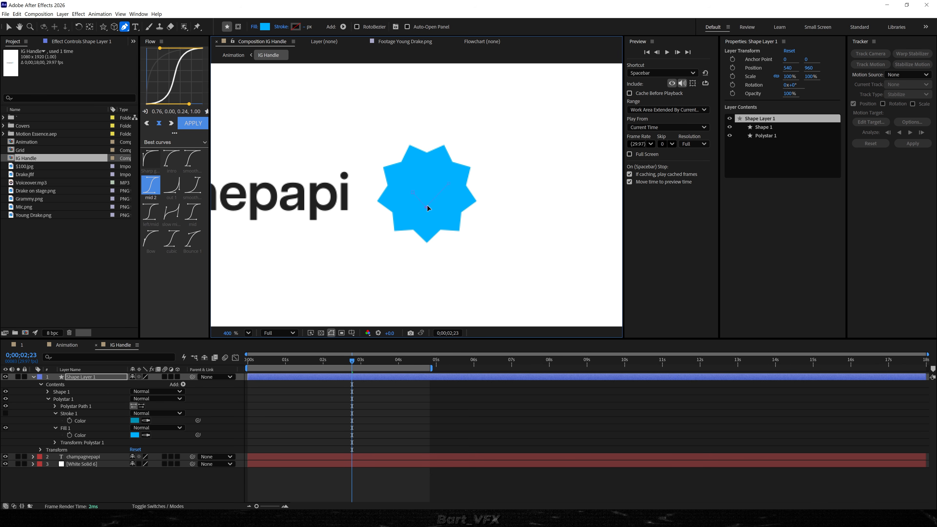
key(v)
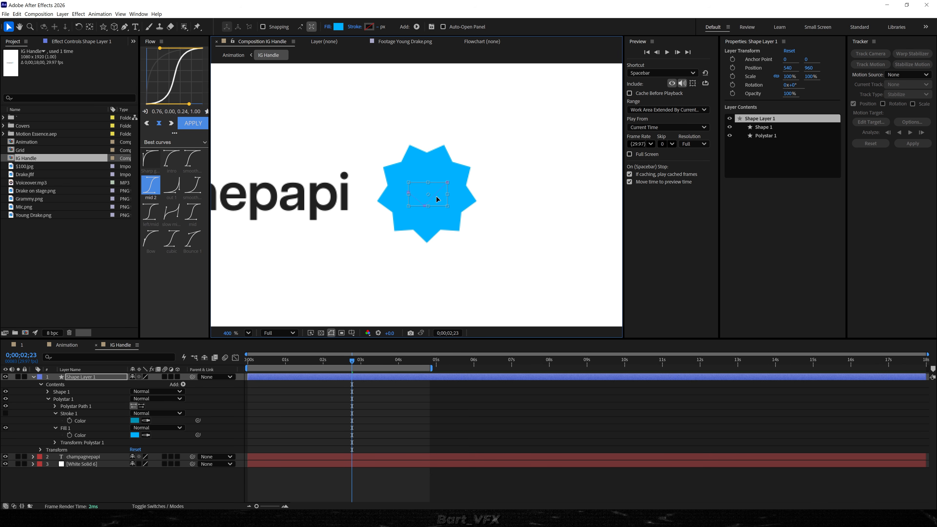
Remove the check mark's fill and give it a solid white stroke with round caps and round joins.
click(781, 129)
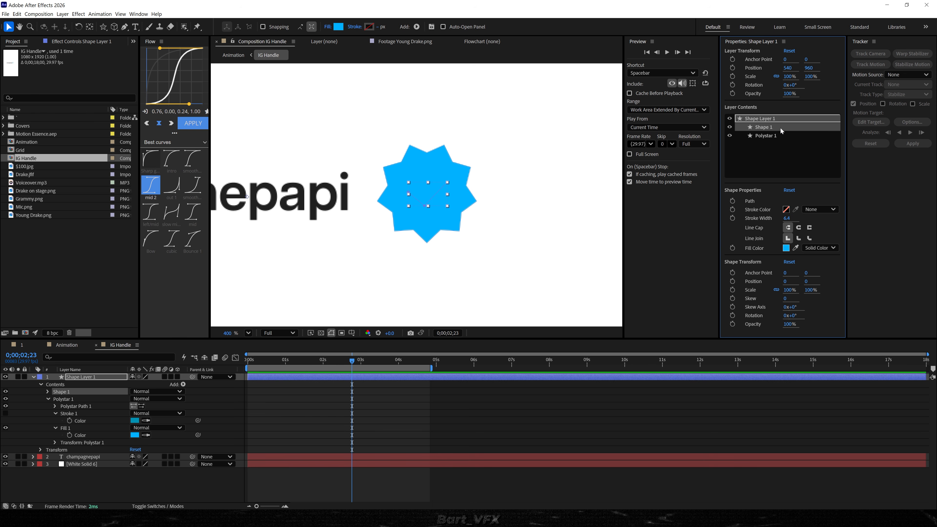
click(820, 247)
click(818, 260)
click(820, 209)
click(823, 232)
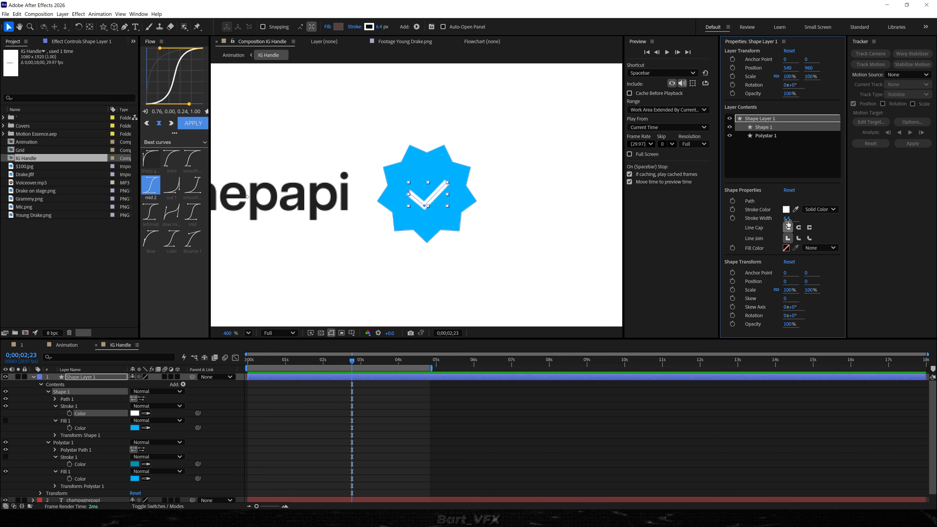
click(800, 228)
click(800, 239)
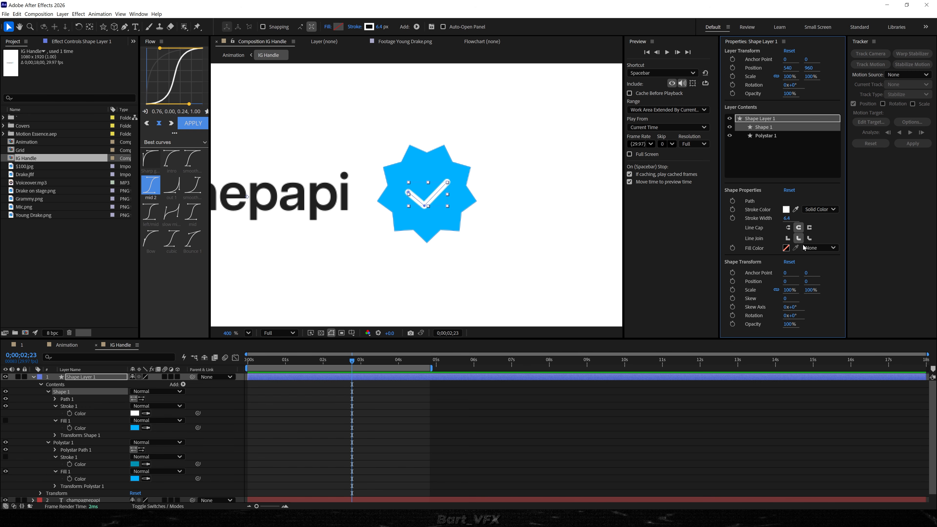
Fine-tune the white check mark's size and placement in the middle of the star.
click(441, 197)
scroll(441, 197, up, 1)
click(446, 201)
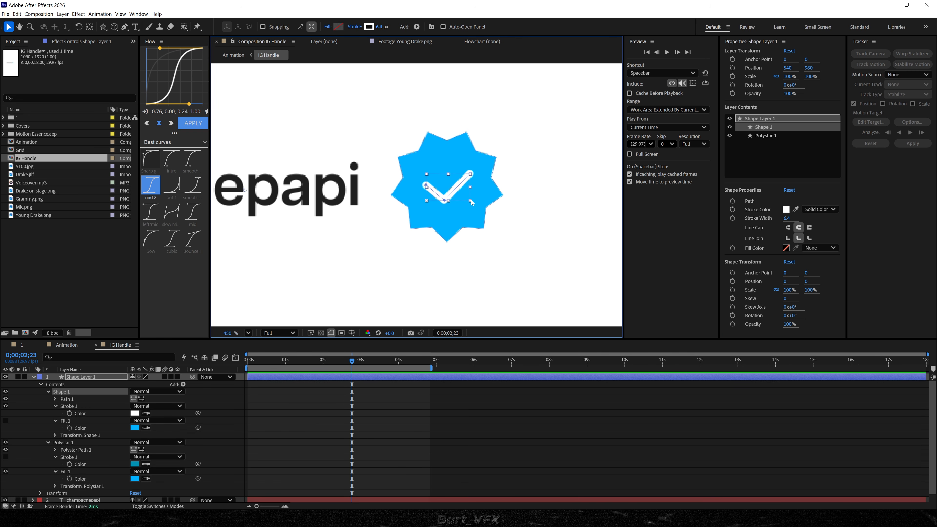
double_click(445, 202)
drag(470, 200, 466, 199)
Rename the shape layer as "Badge".
scroll(464, 217, down, 5)
click(102, 377)
key(Return)
text(Badge)
key(Return)
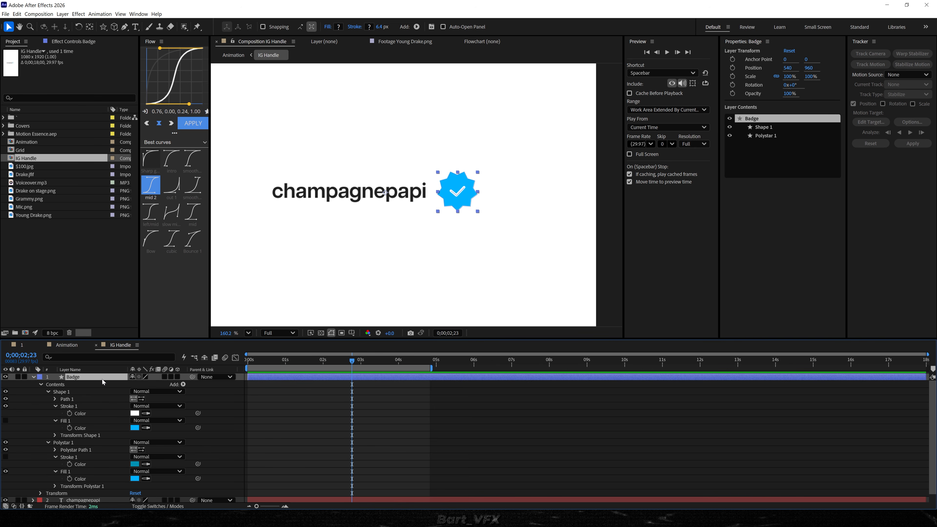
Scale the Badge layer to 44.9% and position it right after the champagnepapi text.
key(s)
drag(144, 385, 1, 434)
drag(456, 199, 443, 198)
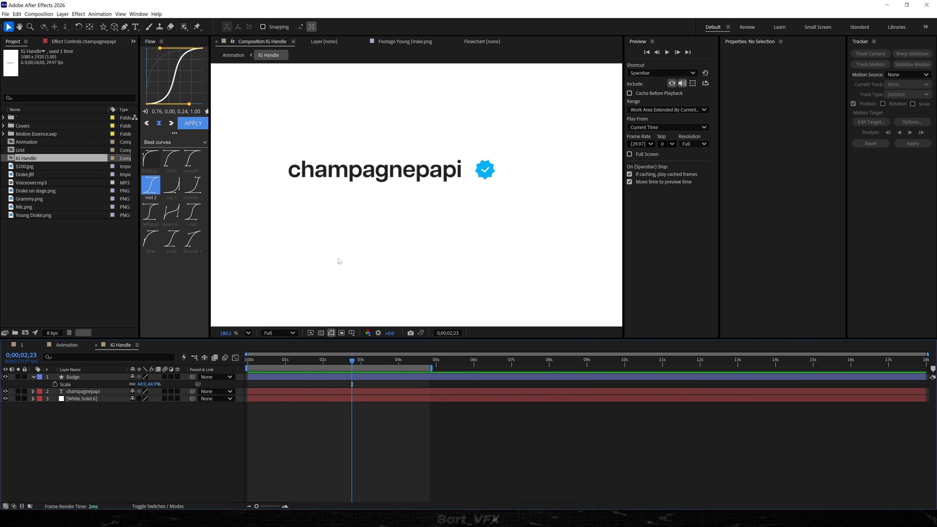
Duplicate the champagnepapi text below the original and change it to "384" with "posts" on a second line.
click(72, 392)
key(ctrl+d)
drag(352, 167, 352, 202)
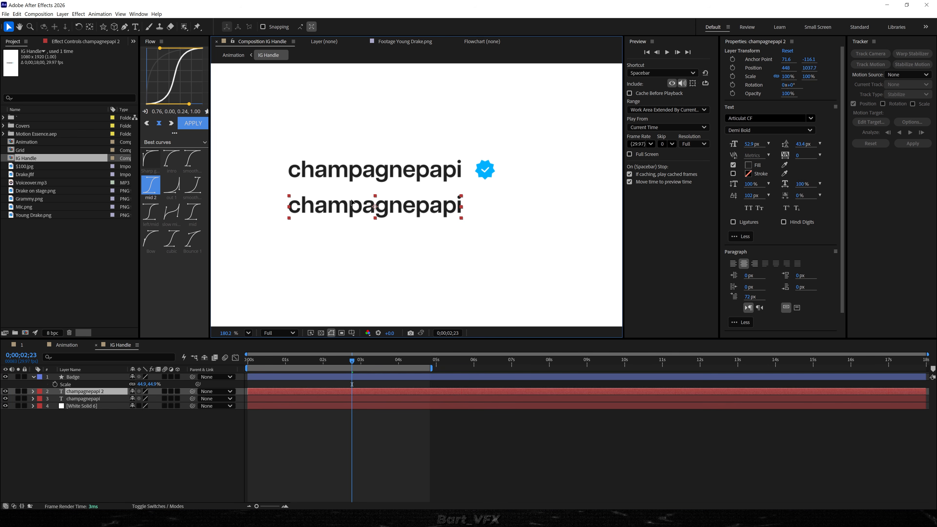
double_click(352, 202)
text(3)
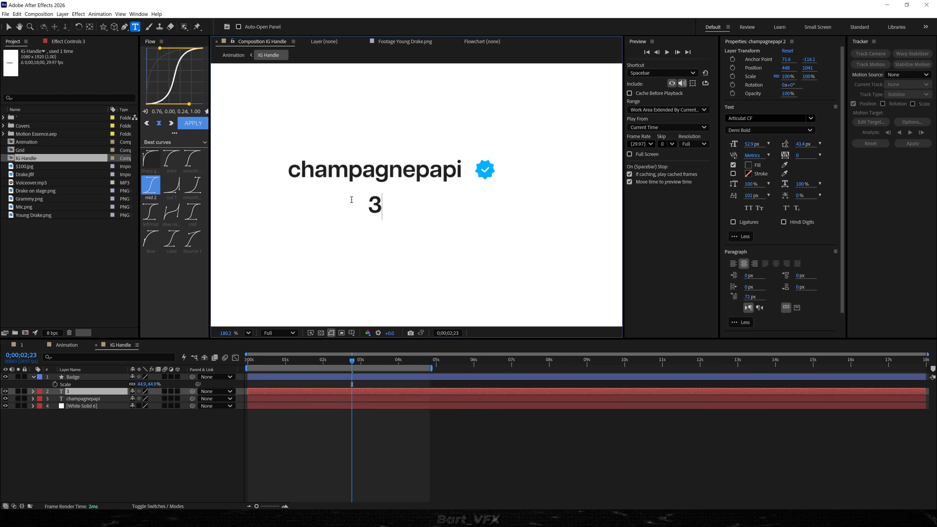
text(84 posts)
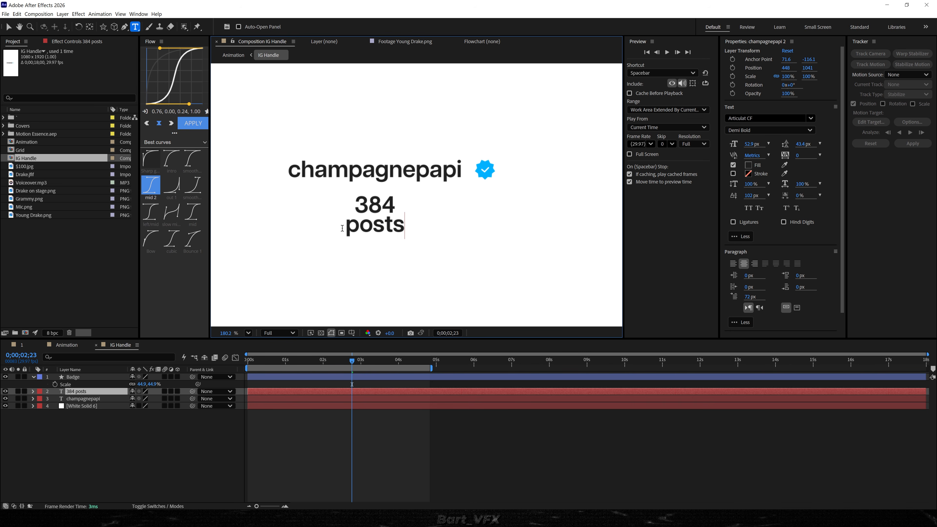
Set the word "posts" to Regular at 27.8 px and the number 384 to 55.9 px.
drag(346, 227, 420, 230)
click(784, 129)
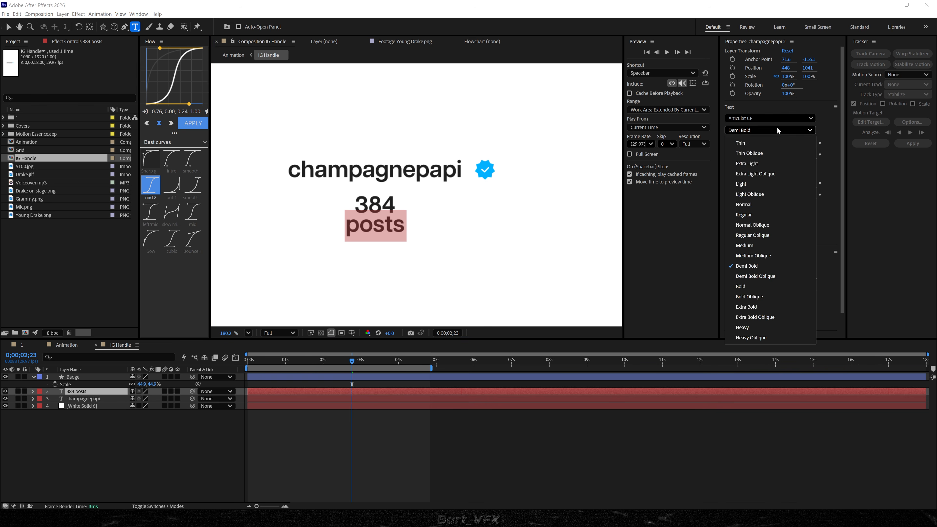
click(787, 211)
drag(752, 144, 676, 179)
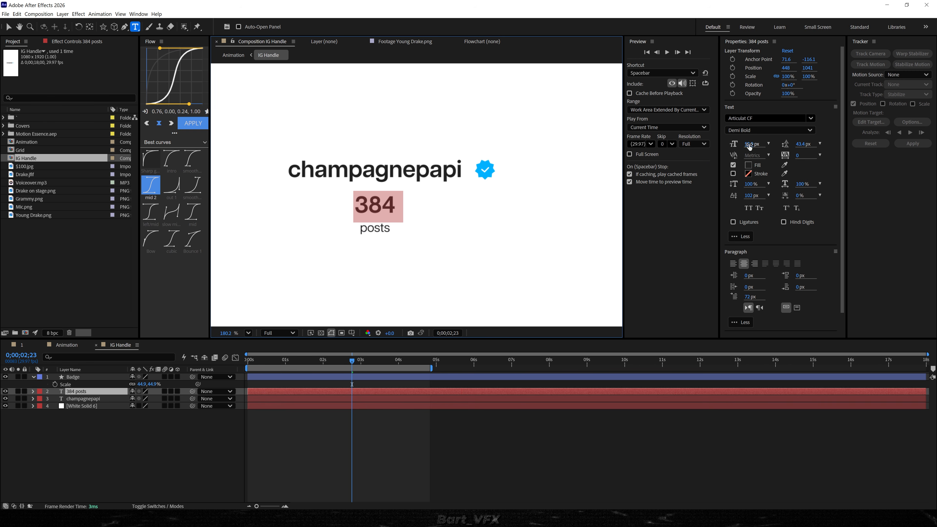
drag(749, 147, 764, 144)
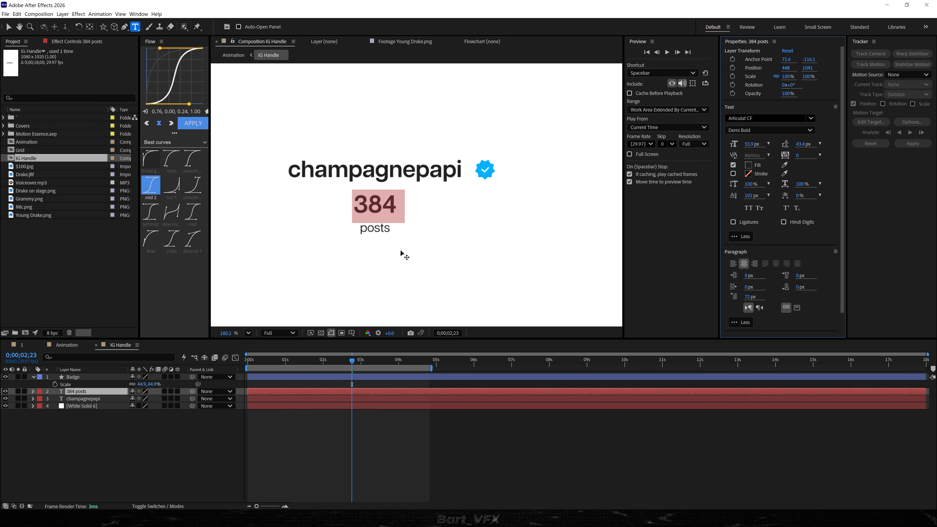
Tighten the 384 posts leading to 29.2 px, centre its anchor point and place it under the start of champagnepapi.
shift+click(417, 236)
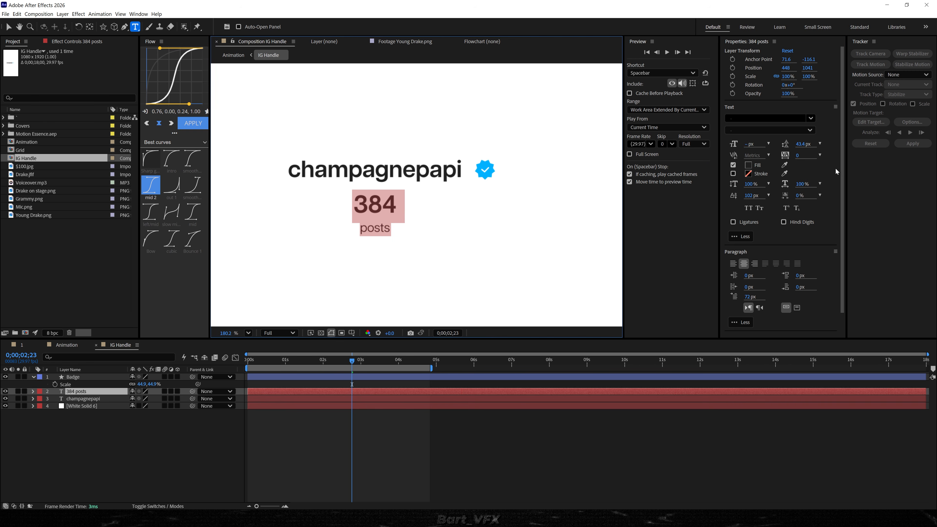
drag(803, 145, 751, 154)
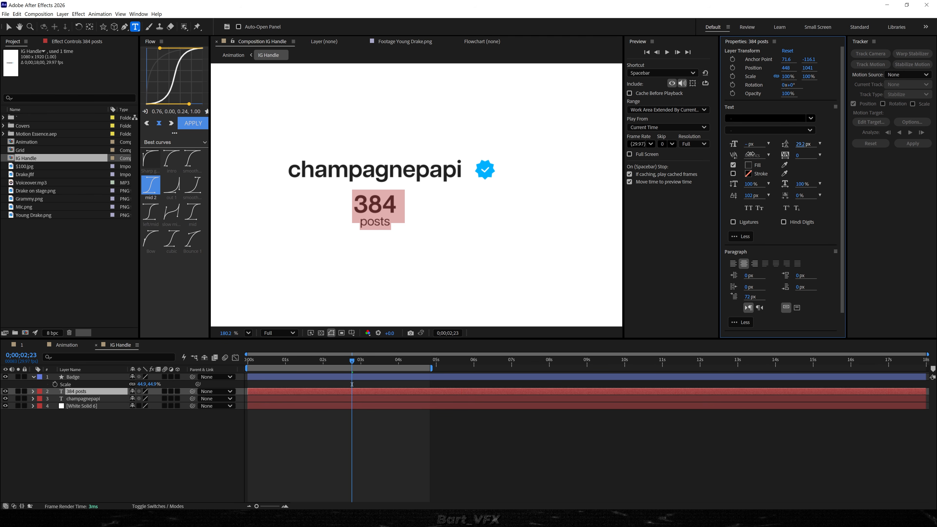
key(Escape)
drag(388, 217, 320, 217)
key(ctrl+alt+Home)
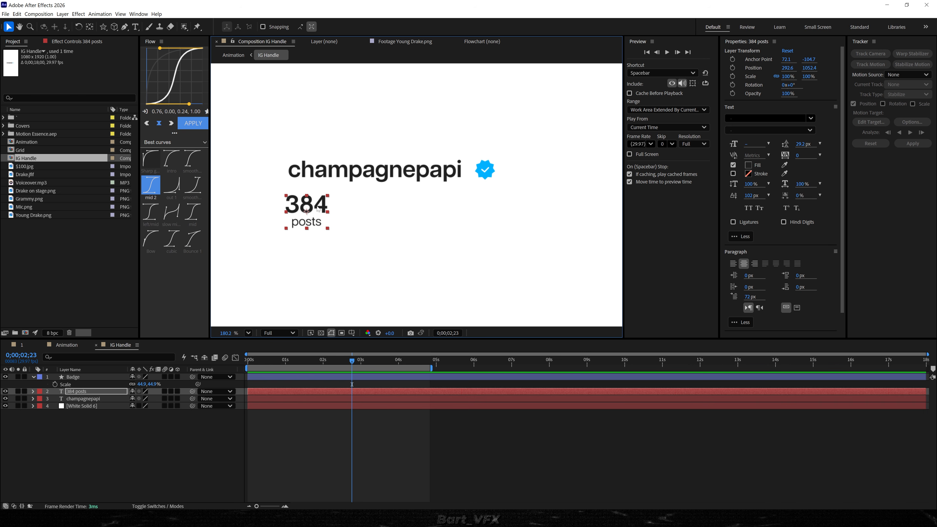
Duplicate the 384 posts text beside the original and change the copy to "139M" over "followers".
key(ctrl+d)
drag(318, 209, 406, 209)
double_click(378, 203)
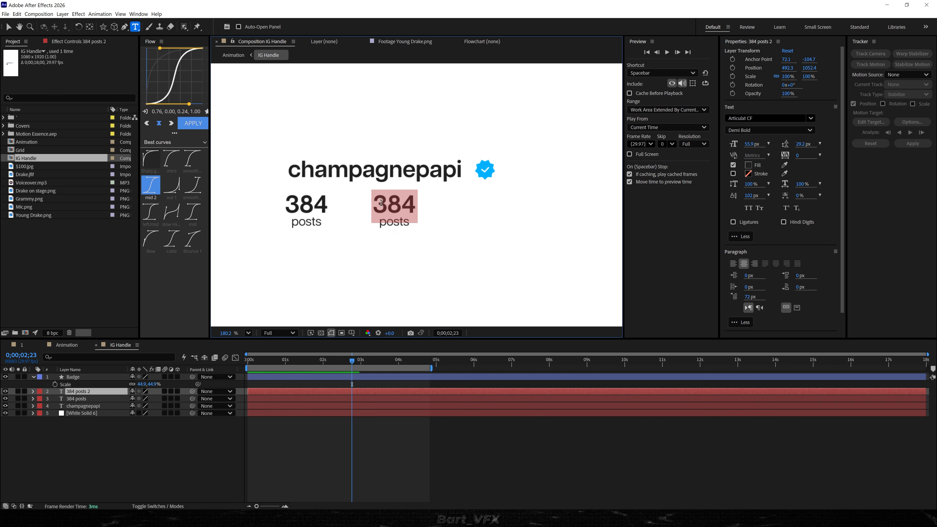
text(139)
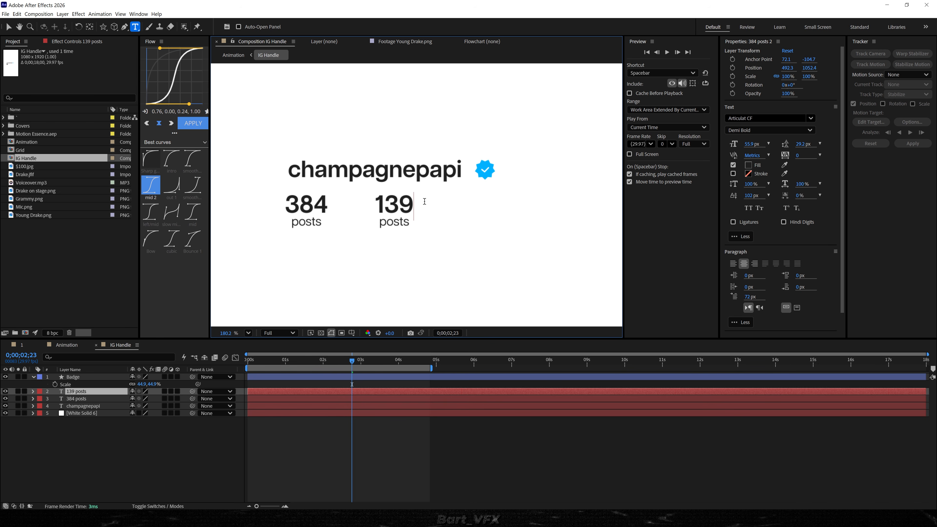
text(M)
key(ctrl+a)
click(380, 221)
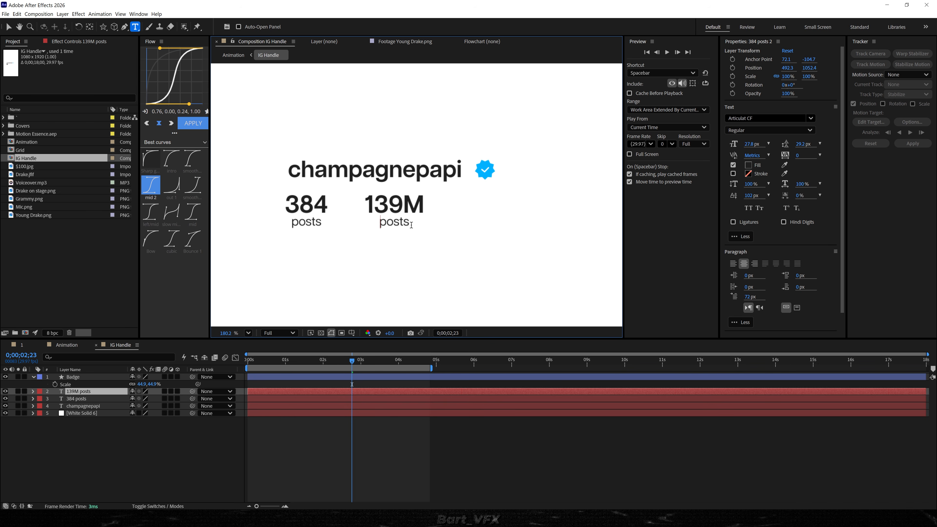
drag(411, 225, 372, 225)
text(followers)
key(Escape)
key(v)
Duplicate the 139M followers text into a third column and change the copy to "193" over "following".
click(394, 207)
key(ctrl+d)
drag(395, 208, 445, 219)
double_click(473, 207)
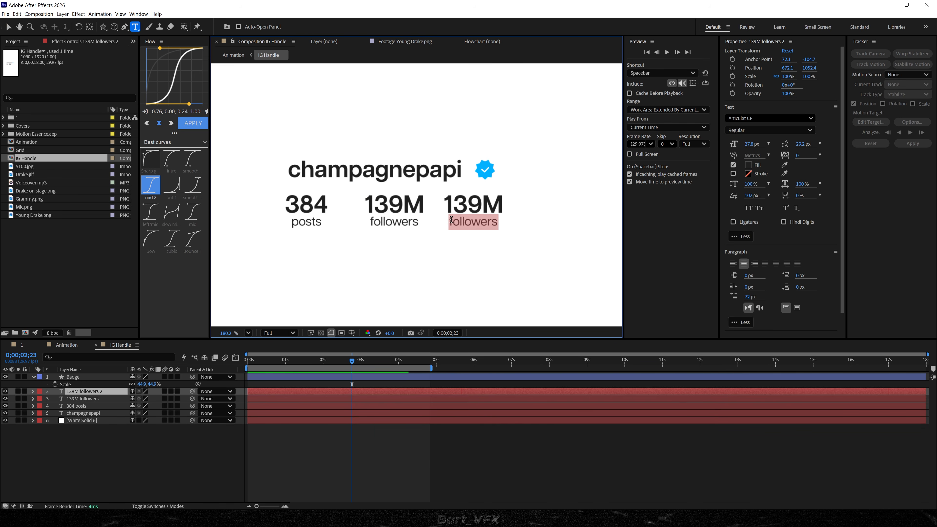
text(fo)
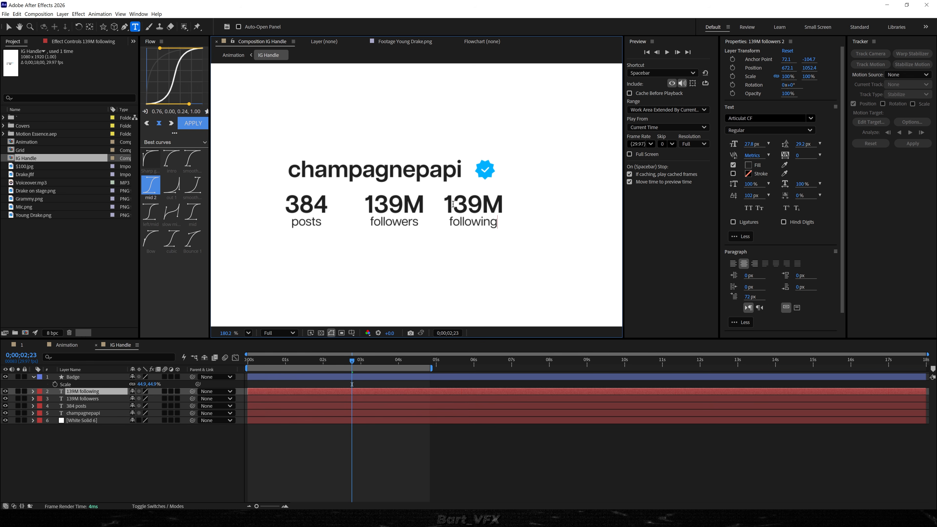
drag(457, 203, 557, 211)
text(93)
key(Return)
key(Escape)
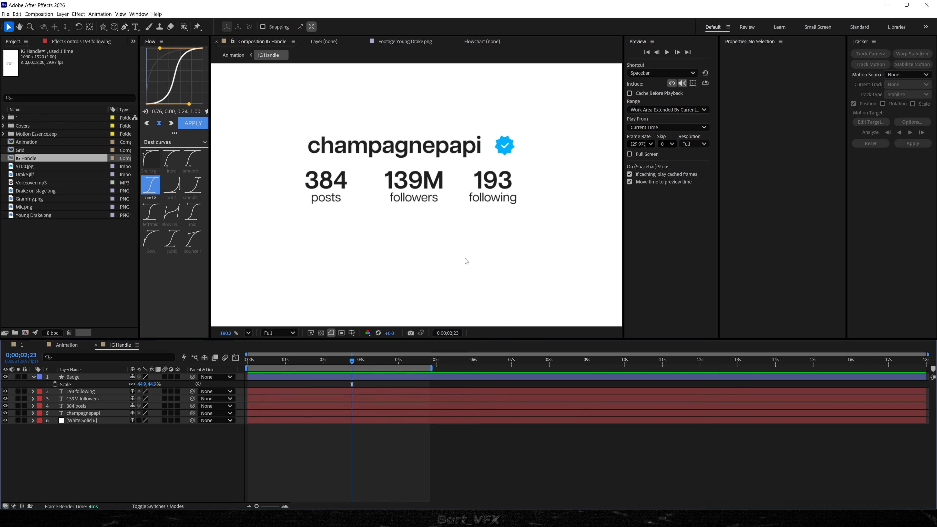
Parent the Badge to the champagnepapi text, scale the text to 77.7% and align it with the first column at X 400.8.
click(92, 414)
key(s)
drag(192, 377, 73, 433)
drag(357, 150, 339, 150)
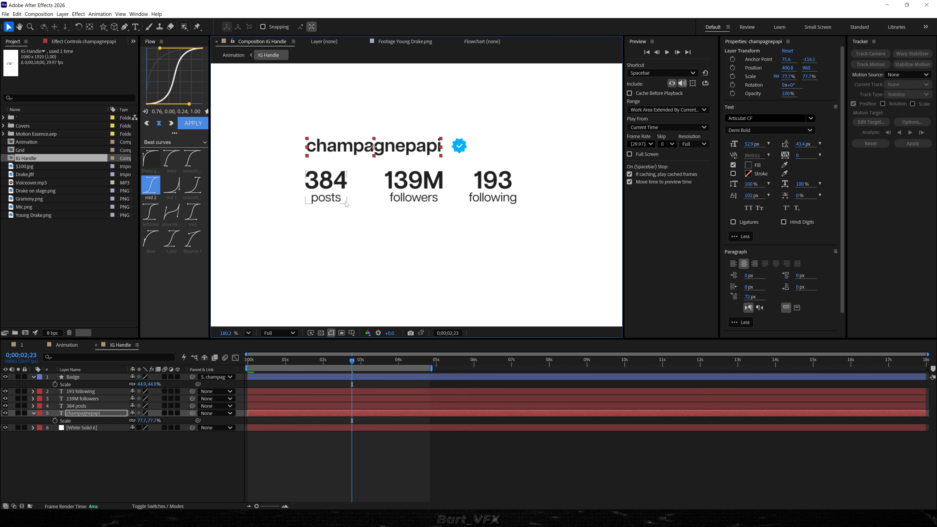
click(400, 469)
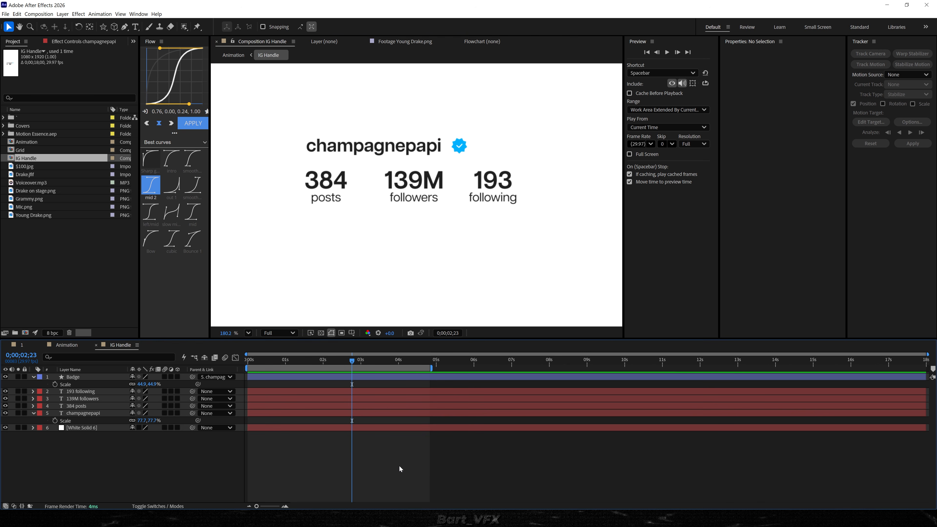
Delete White Solid 6 from the IG Handle composition and move the IG Handle layer in Animation up above the stage figure's head.
click(78, 429)
key(Delete)
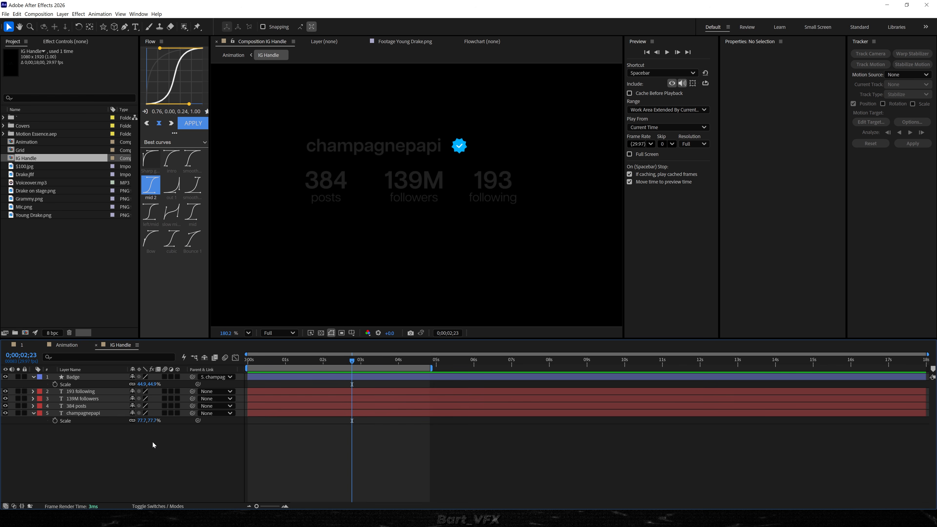
key(Tab)
click(91, 442)
drag(424, 209, 428, 132)
Scale the IG Handle layer to 109.2% and nudge it higher above the stage figure's head.
scroll(428, 133, up, 5)
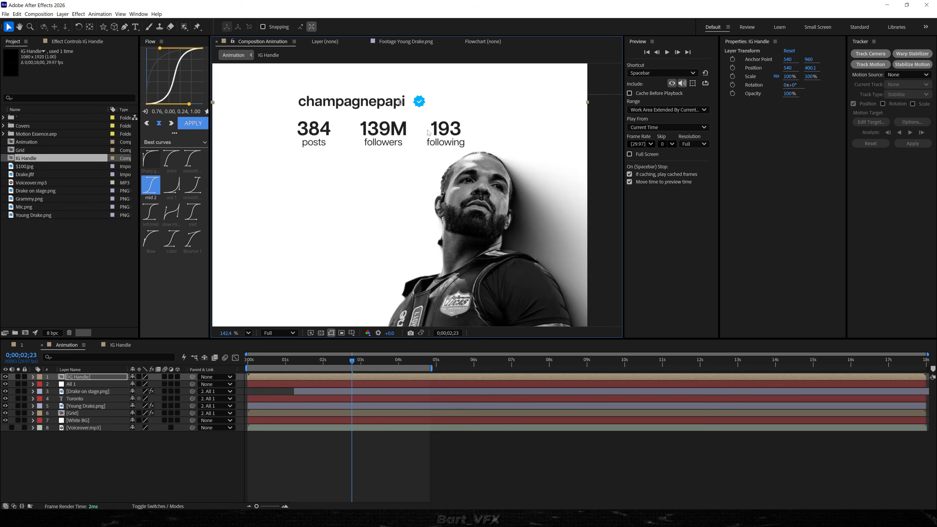
key(s)
drag(148, 384, 182, 382)
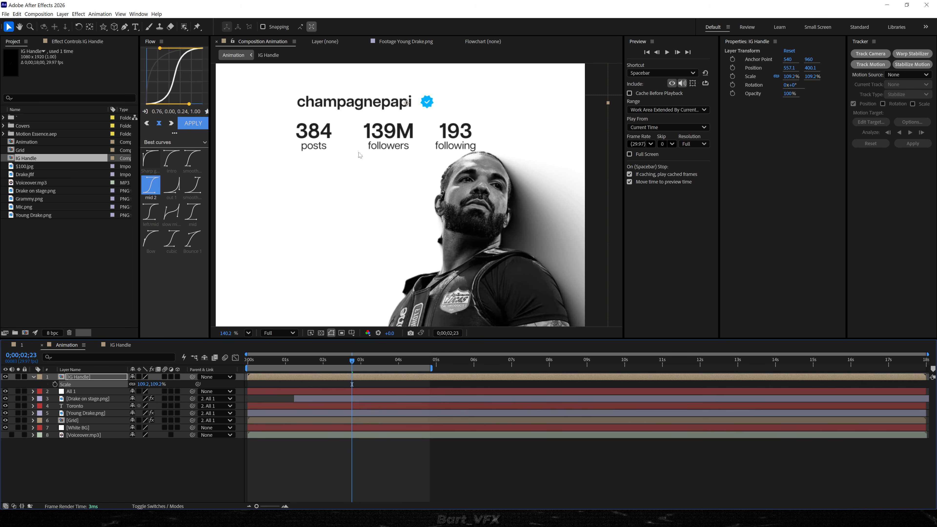
drag(387, 129, 395, 118)
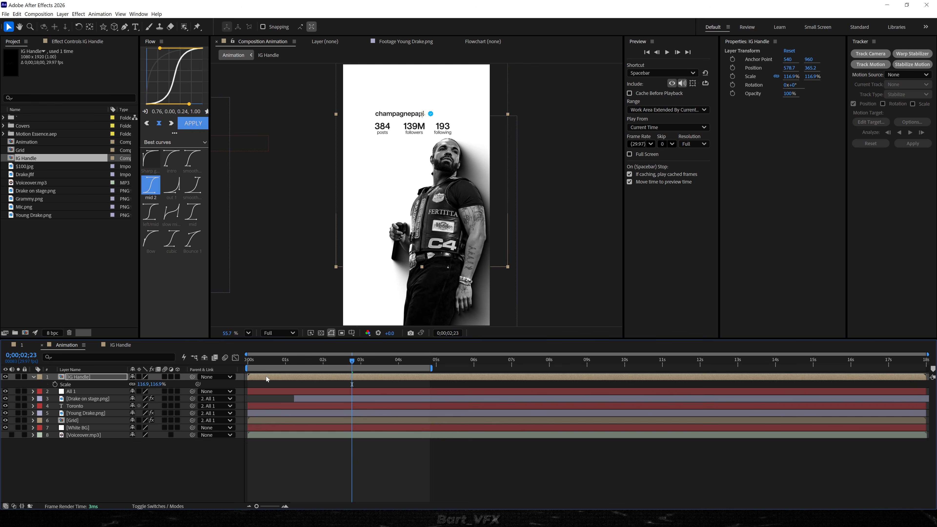
Enlarge the champagnepapi text slightly inside the IG Handle composition and realign it with the first stats column.
double_click(267, 379)
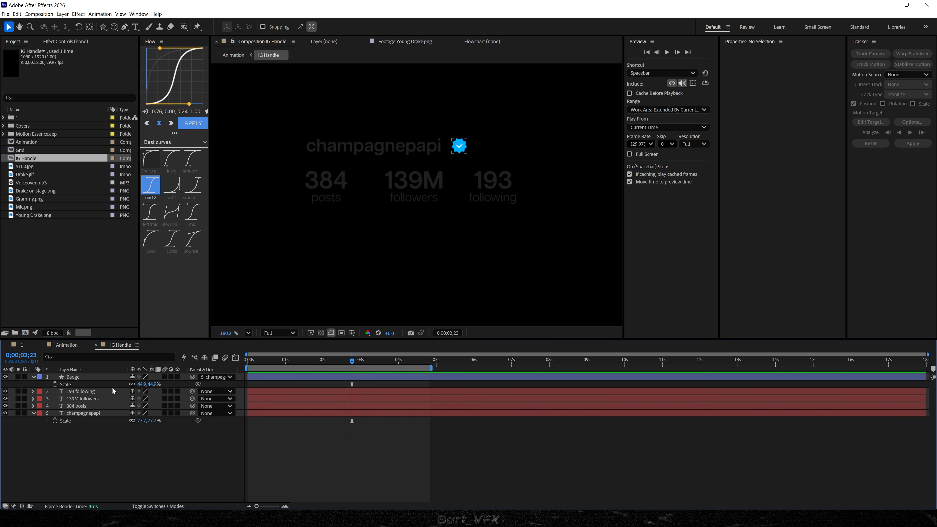
click(81, 415)
drag(140, 421, 160, 420)
click(174, 447)
drag(323, 152, 326, 150)
Move the IG Handle layer below Drake on stage.png in the Animation composition and parent it to All 1.
click(66, 345)
drag(82, 378, 81, 405)
click(236, 451)
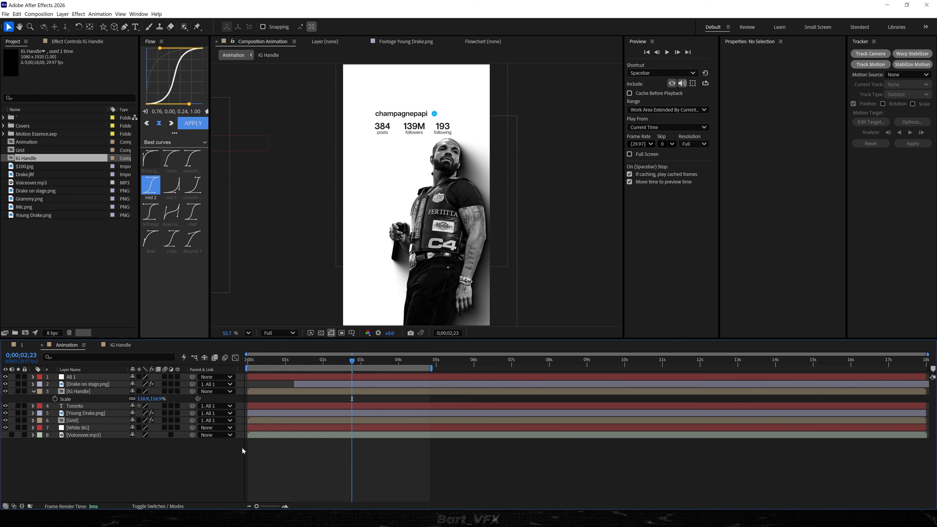
drag(192, 391, 73, 377)
Preview the slide, set the IG Handle layer's scale to 151.4% and reposition it above the stage figure's head.
key(Home)
key(space)
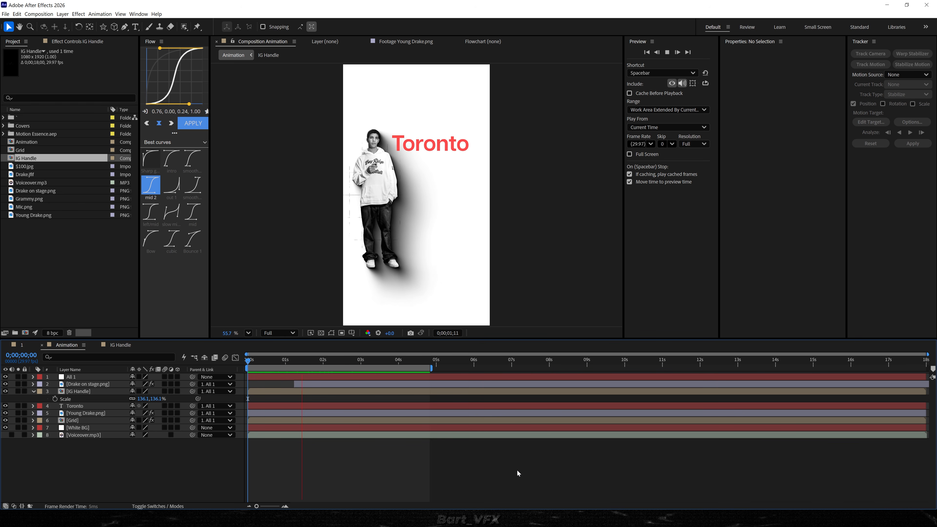
key(space)
click(76, 392)
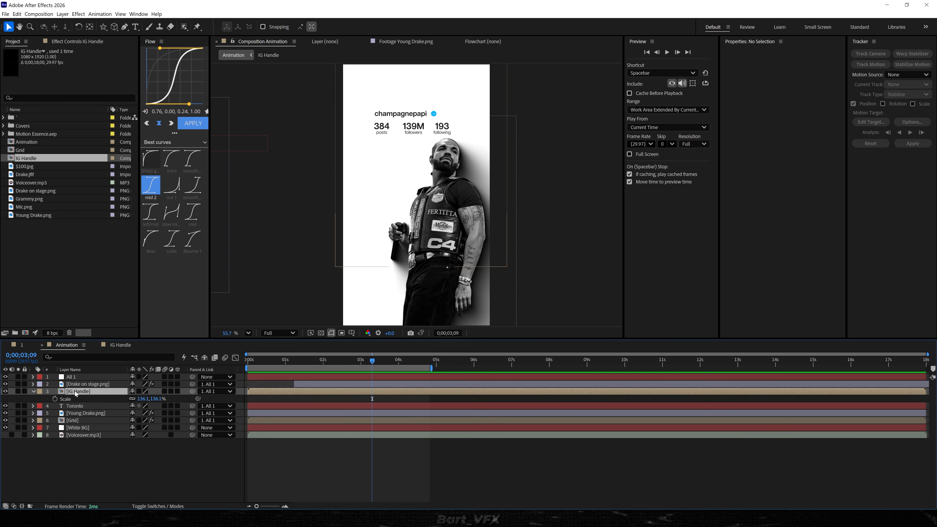
key(s)
key(s)
drag(151, 401, 211, 403)
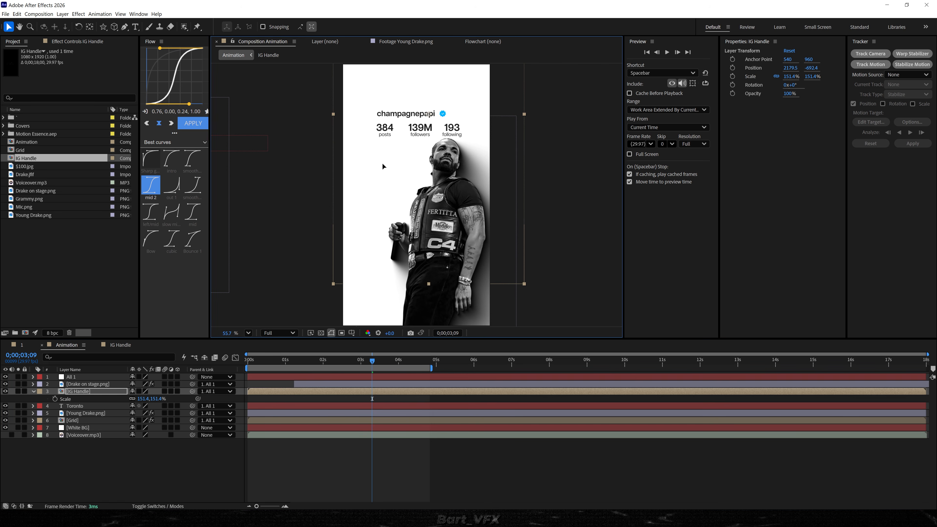
double_click(384, 164)
Move All 1's ending Position keyframe out to about 0;00;03;17 and preview the longer slide.
key(space)
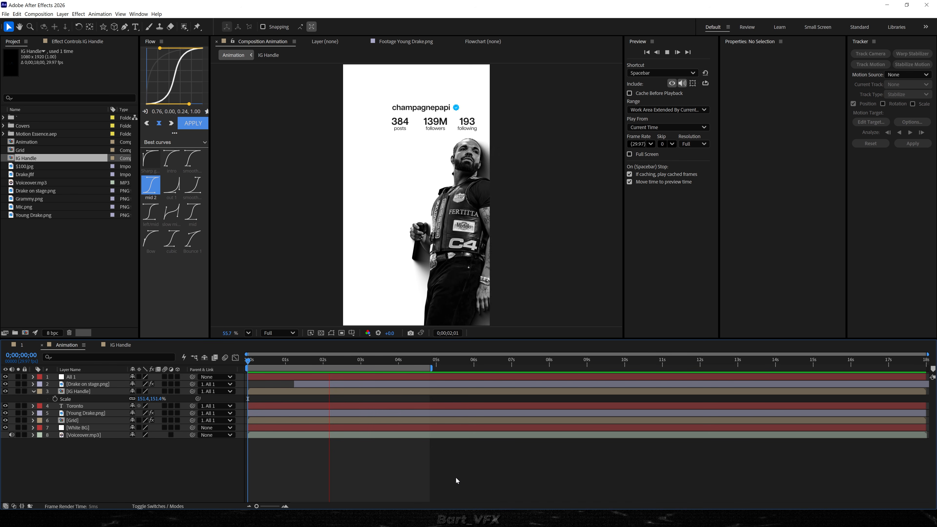
click(79, 377)
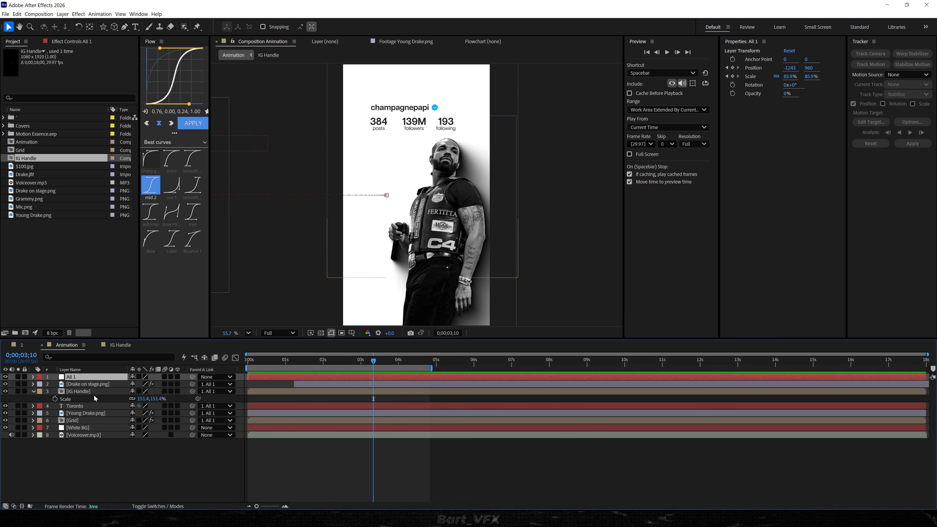
key(u)
drag(358, 386, 382, 384)
key(Home)
click(421, 490)
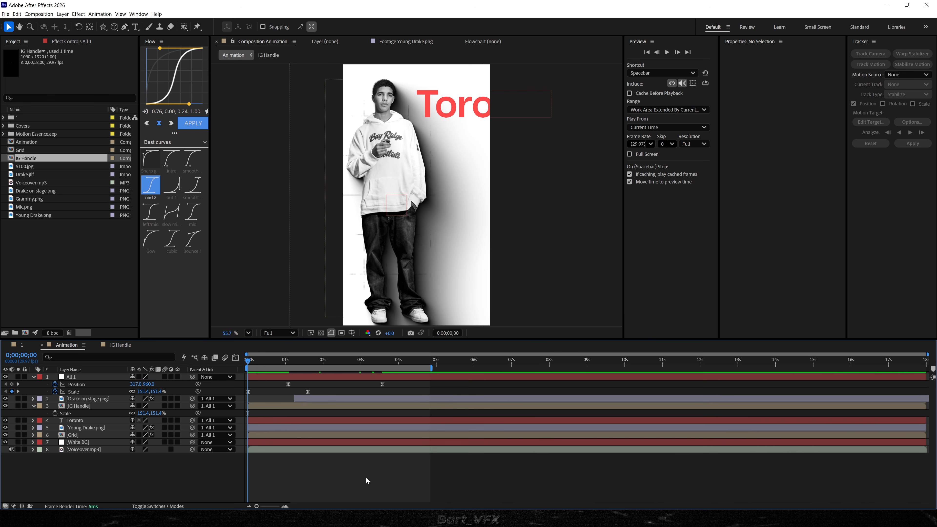
key(space)
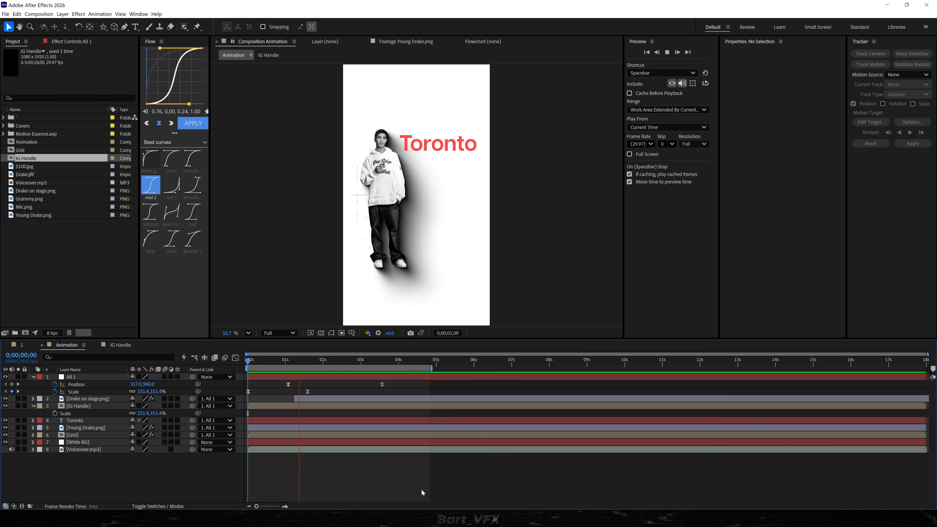
click(369, 365)
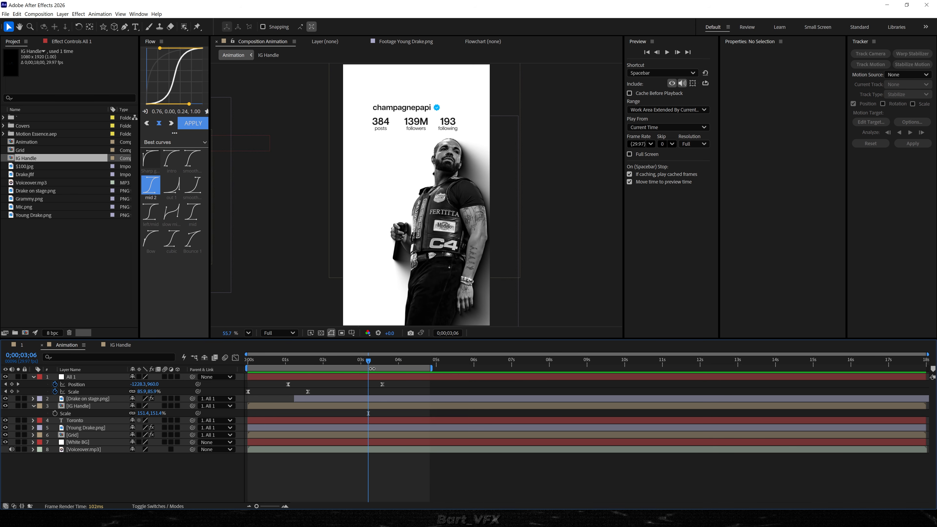
Reshape the speed graph of All 1's Position keyframes so the peak comes earlier, and preview the motion.
drag(397, 385, 373, 389)
key(shift+F3)
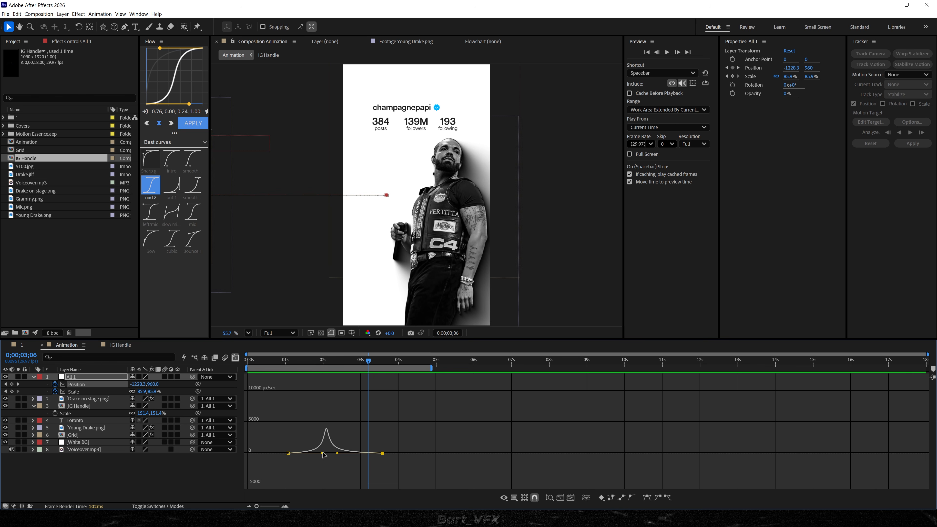
drag(324, 455, 318, 455)
key(space)
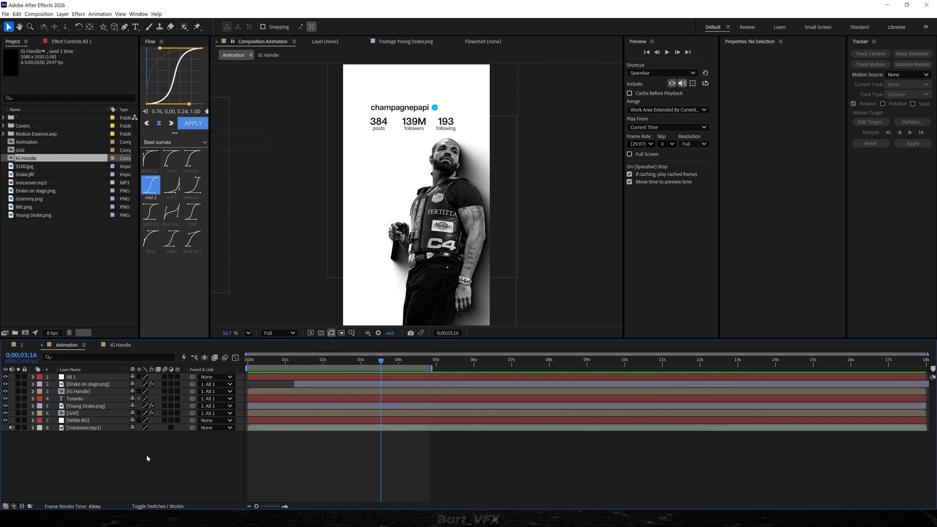
Create a null object named "All 2" and parent the All 1 null to it.
right_click(120, 451)
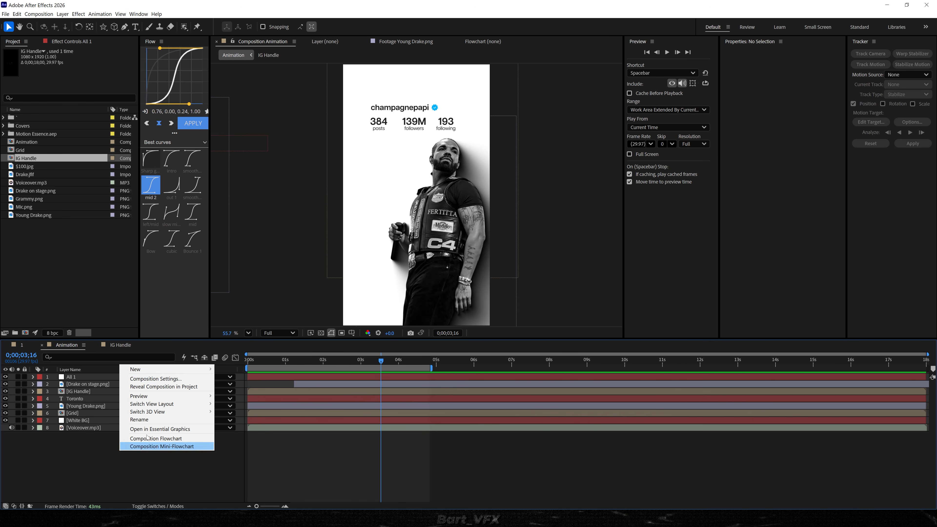
mouse_move(155, 371)
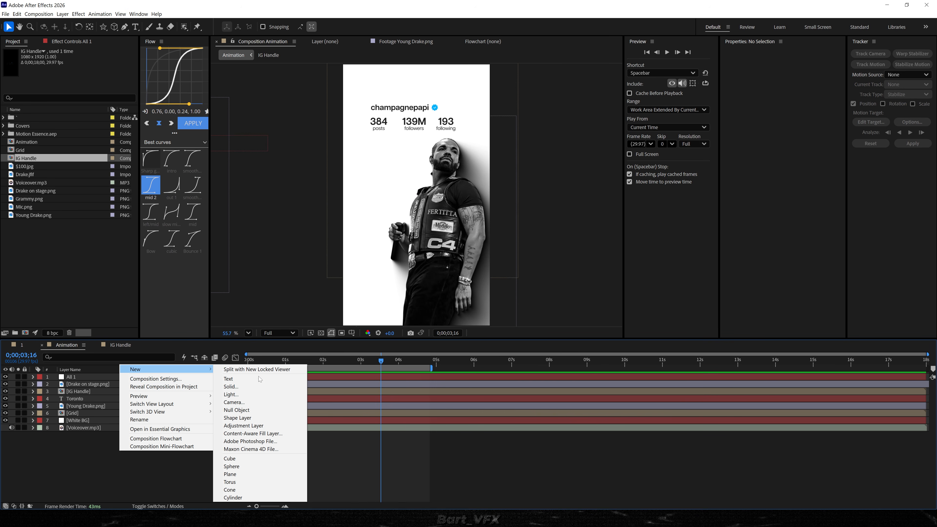
click(248, 410)
key(Return)
text(All)
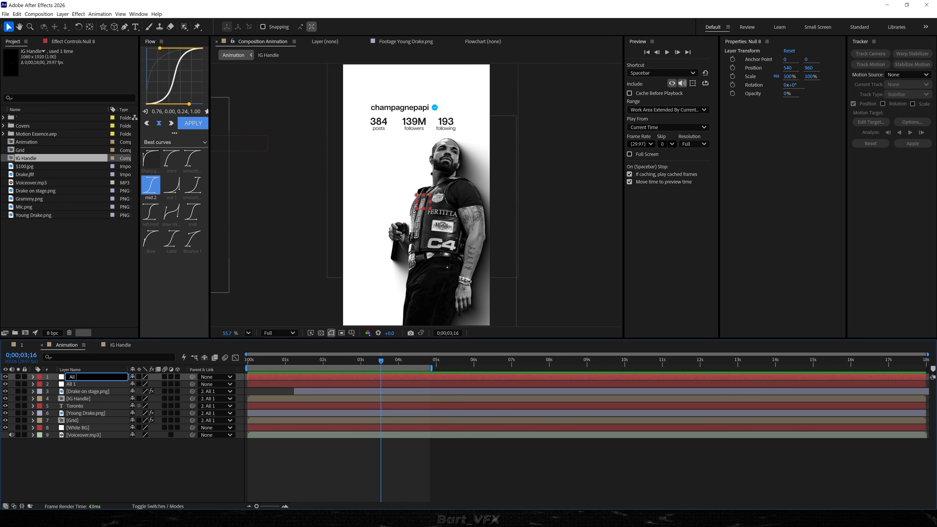
text( 2)
key(Return)
drag(193, 385, 93, 378)
Keyframe All 2's Position down to Y 2893 and extend the work area to about 7.7 seconds.
drag(362, 363, 387, 362)
key(alt+shift+p)
drag(147, 384, 896, 404)
drag(388, 384, 535, 368)
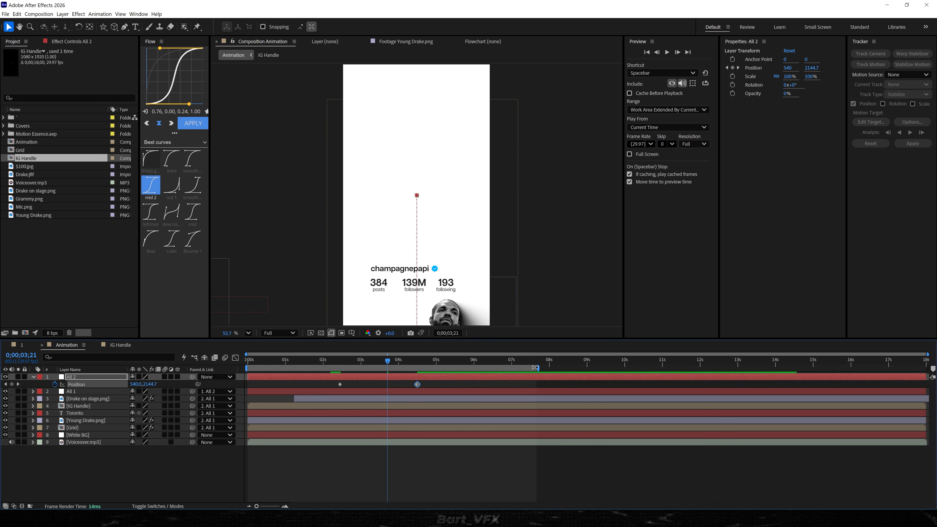
Apply Easy Ease to All 2's Position keyframes, reshape their speed graph for a faster start and preview the drop.
drag(436, 386, 309, 391)
key(F9)
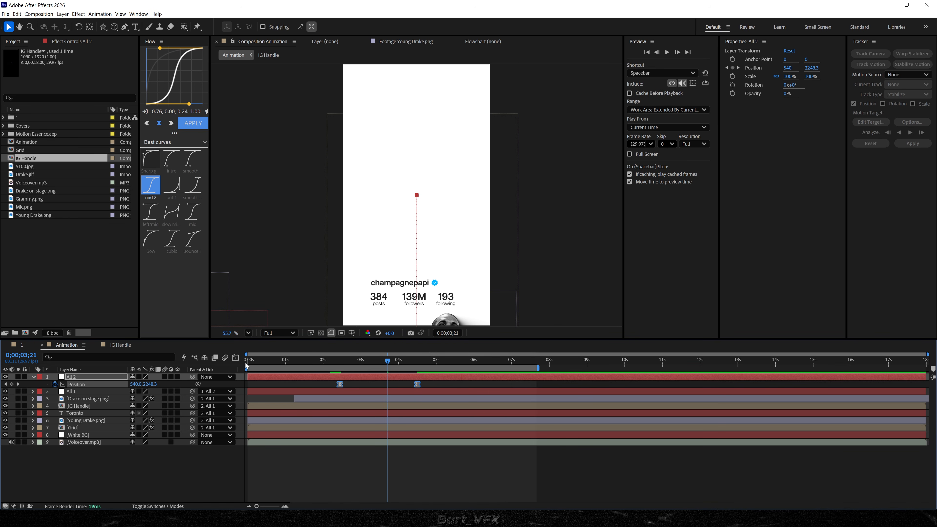
click(236, 358)
drag(404, 453, 369, 454)
click(334, 360)
key(space)
Shift All 2's Position keyframes to about 3 and 5 seconds and preview the animation from the start.
key(space)
click(235, 358)
drag(430, 382, 338, 364)
key(space)
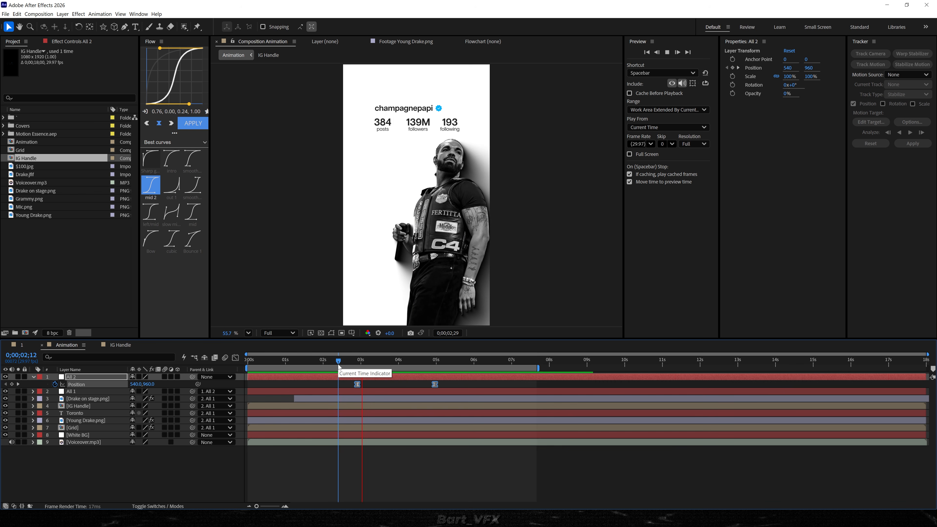
key(space)
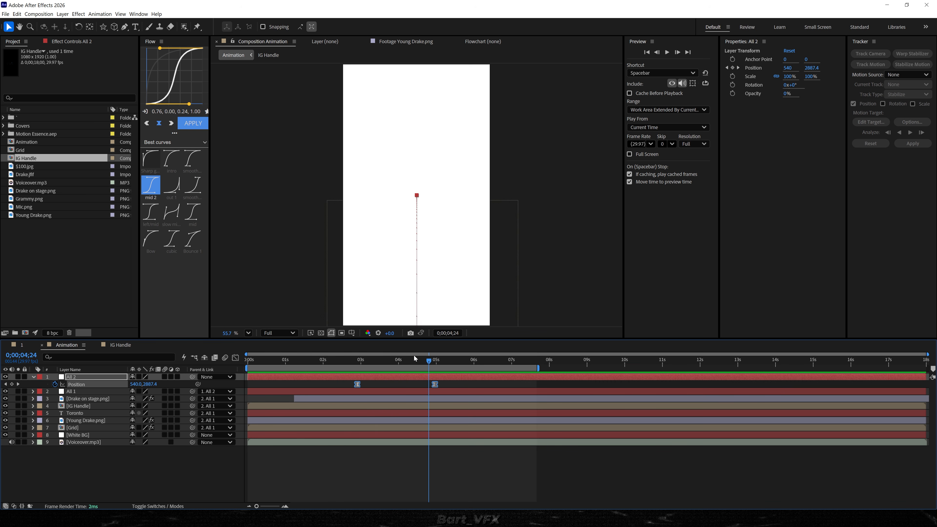
drag(413, 362, 177, 361)
key(space)
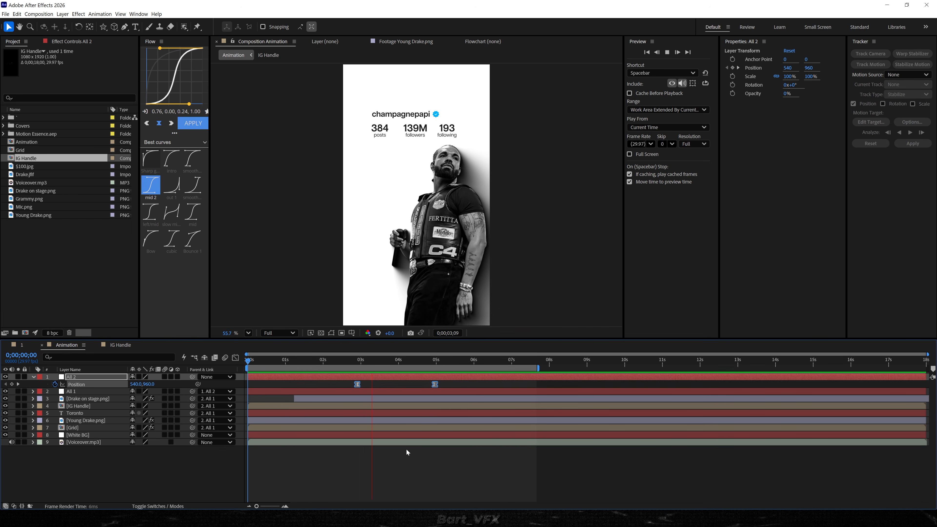
key(space)
click(413, 471)
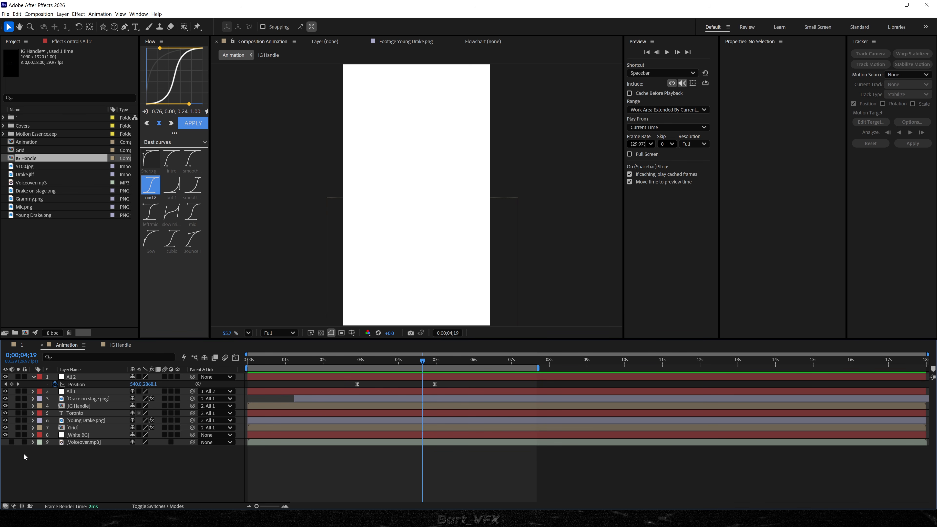
Add Grammy.png starting at about 0;00;03;24, scale it down in the frame's centre and parent it to All 1.
click(58, 222)
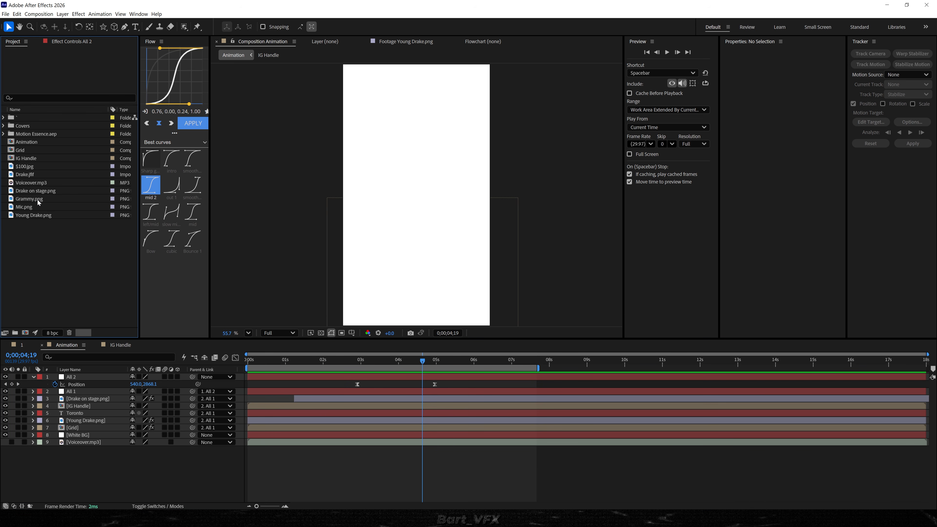
drag(37, 200, 391, 376)
drag(391, 361, 470, 361)
key(s)
drag(144, 384, 126, 384)
drag(193, 377, 89, 411)
click(407, 475)
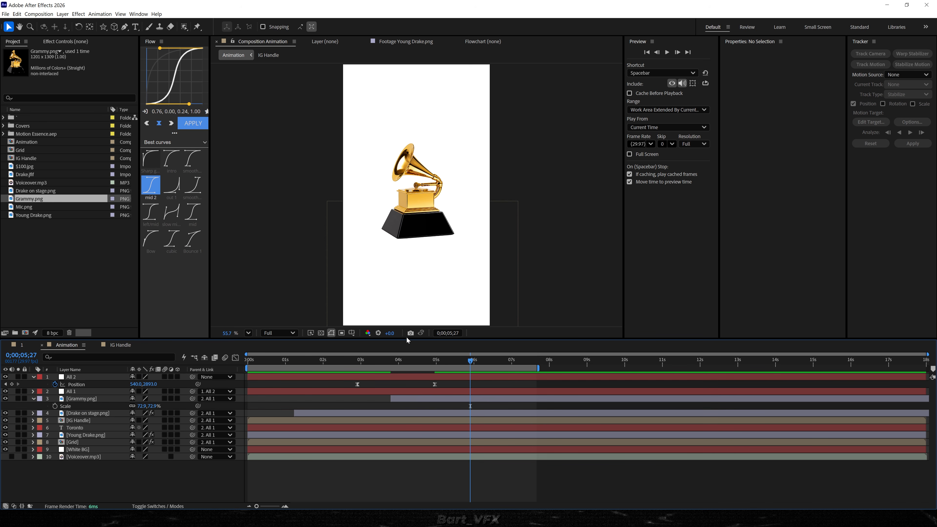
Add a "5" text at 393.9 px with its anchor point centred, and centre it in the composition.
click(134, 28)
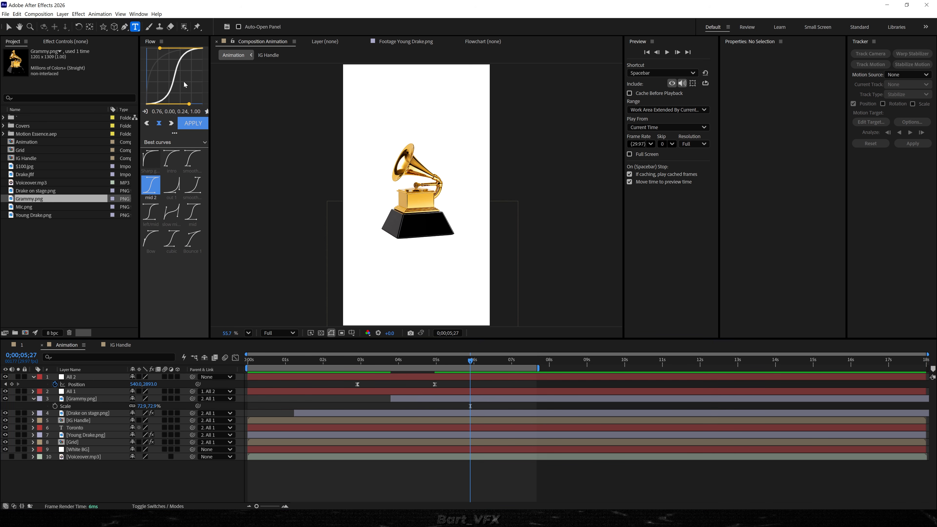
click(391, 153)
text(5)
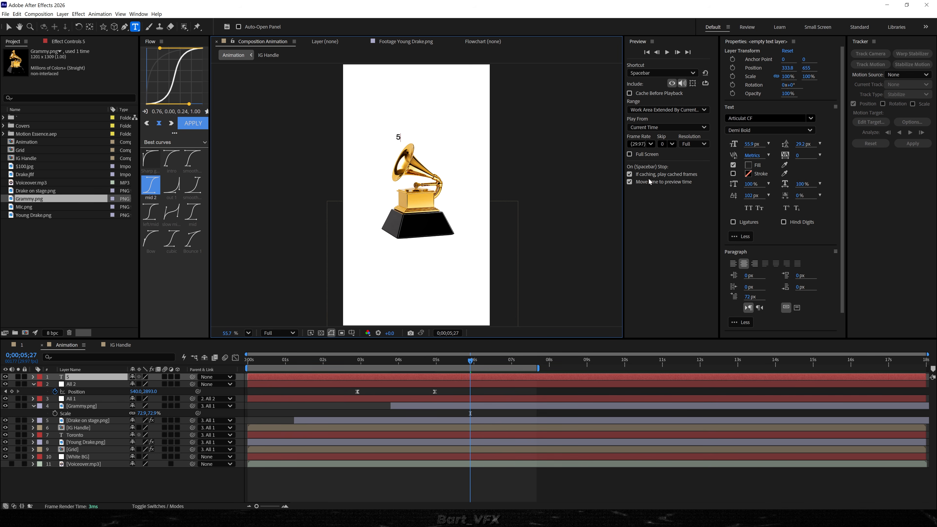
drag(762, 141, 813, 175)
click(444, 376)
key(v)
key(ctrl+alt+Home)
key(ctrl+Home)
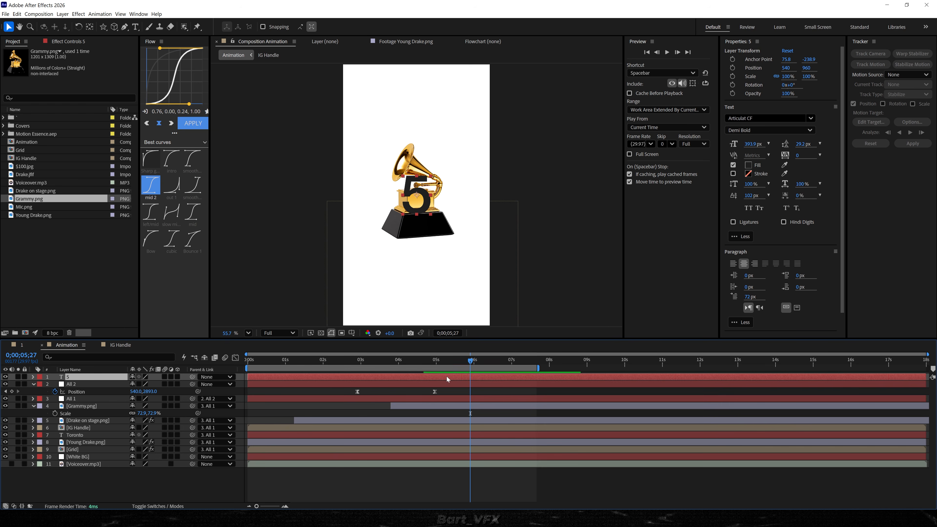
Pre-compose the 5 text as "5 Comp 1" with all attributes moved, and open it with the transparency grid on.
right_click(446, 376)
click(501, 323)
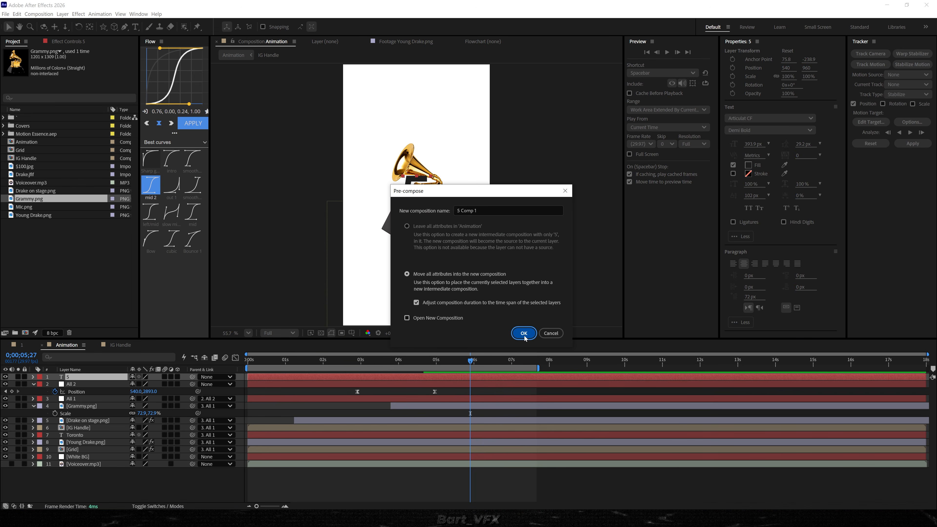
click(524, 334)
double_click(450, 375)
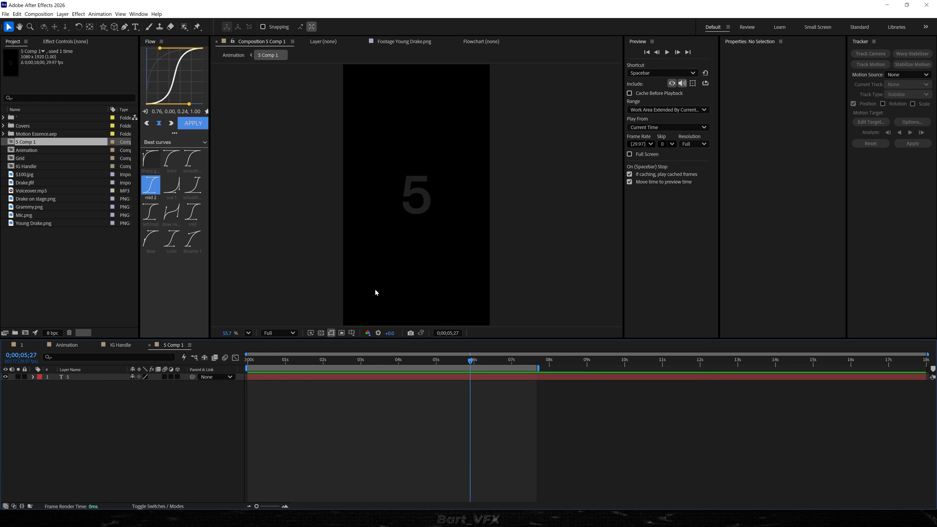
click(321, 333)
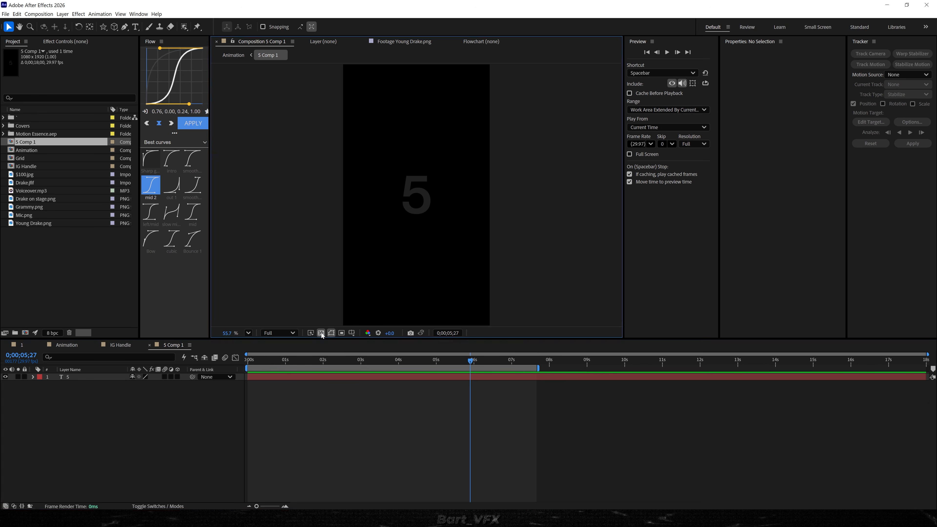
scroll(432, 207, up, 3)
Shift the 5 text to one side, duplicate it beside the original and change the copy to "x".
click(394, 216)
drag(393, 213, 443, 219)
key(ctrl+d)
double_click(434, 217)
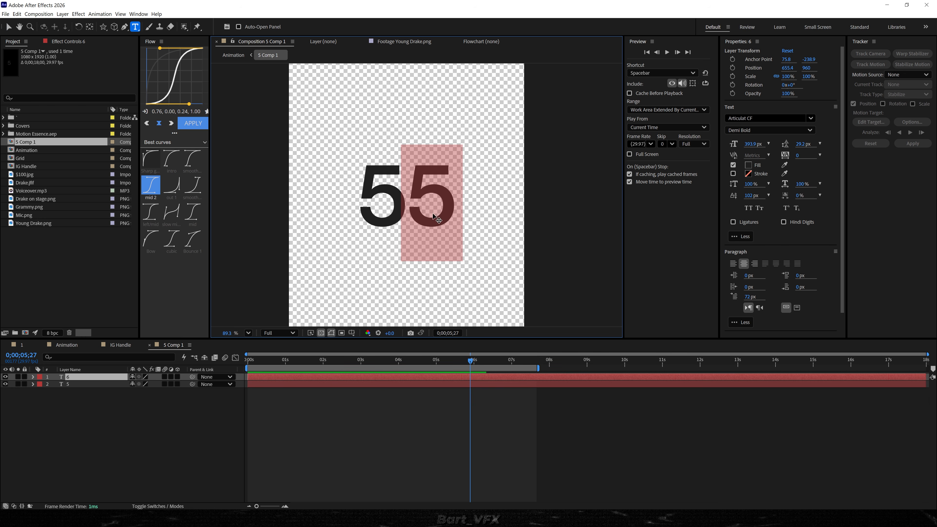
text(x)
click(418, 418)
key(v)
Keyframe the 5's position so it rises from about y 1331.9 at the start to its resting place at 0;00;00;24.
click(373, 208)
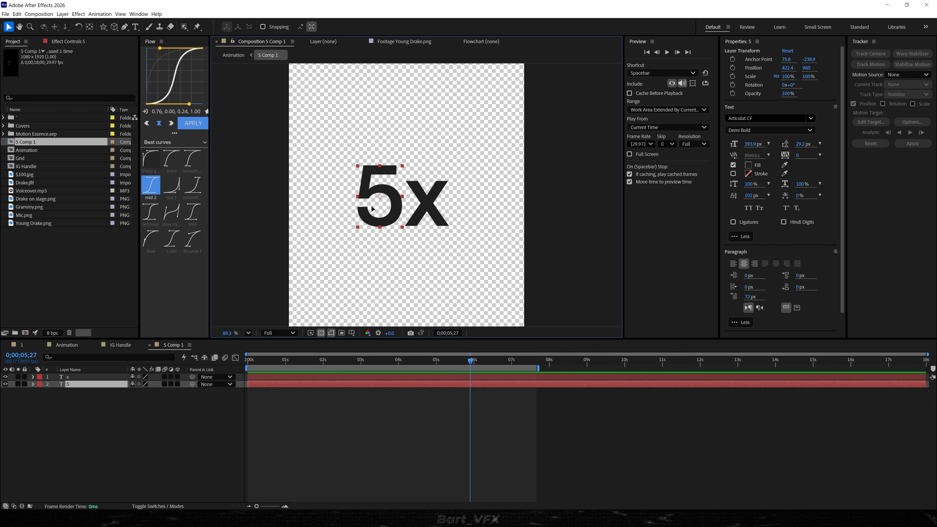
click(279, 362)
key(alt+shift+p)
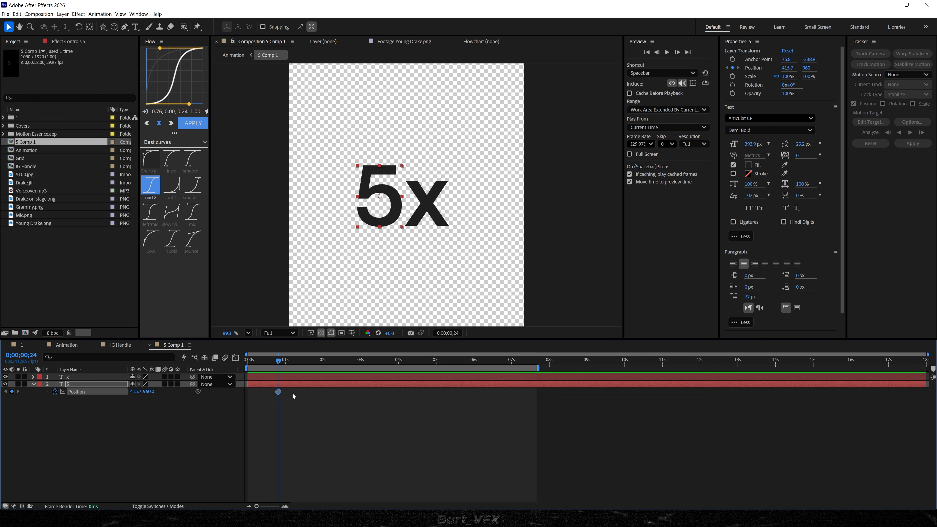
drag(279, 361, 233, 361)
drag(382, 206, 382, 288)
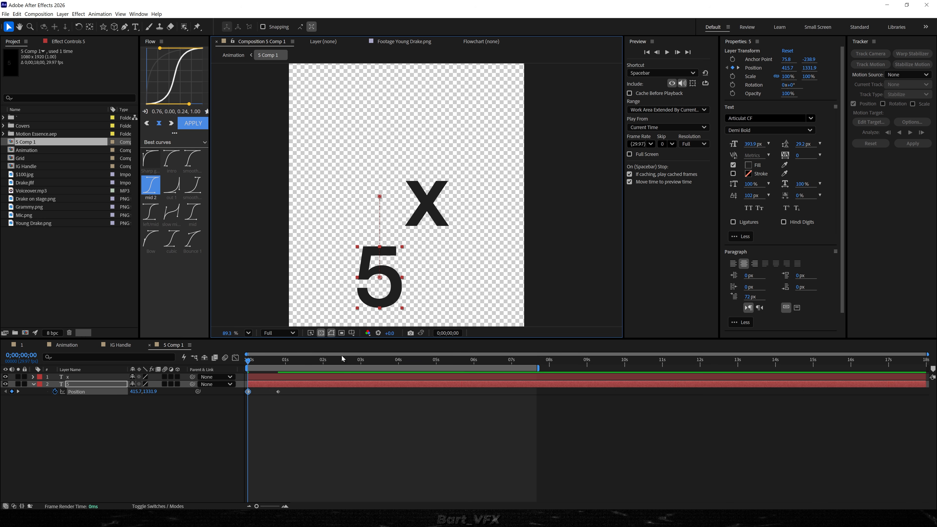
Ease the 5's position keyframes, reshape their speed graph into an early peak with a long slow finish, and preview the motion.
drag(311, 392, 206, 407)
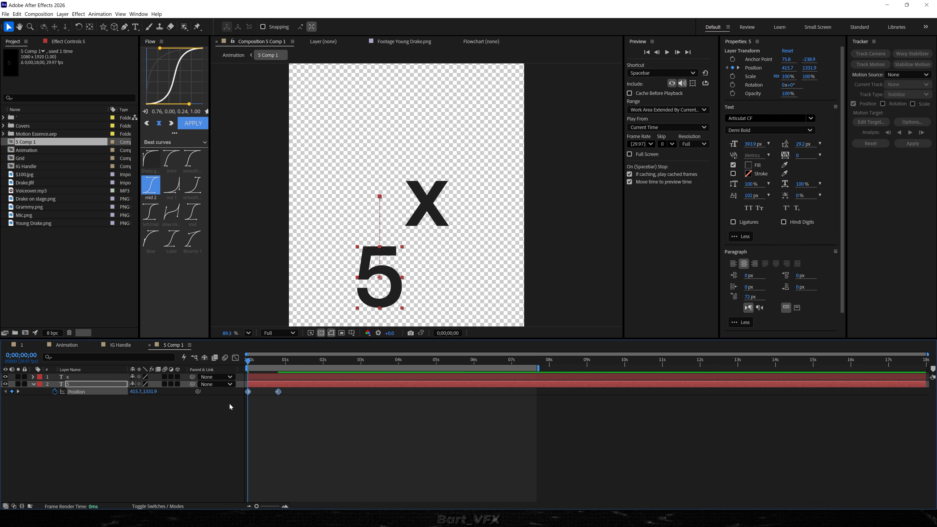
click(235, 357)
click(570, 498)
drag(804, 461, 738, 494)
drag(679, 466, 497, 469)
drag(333, 466, 279, 466)
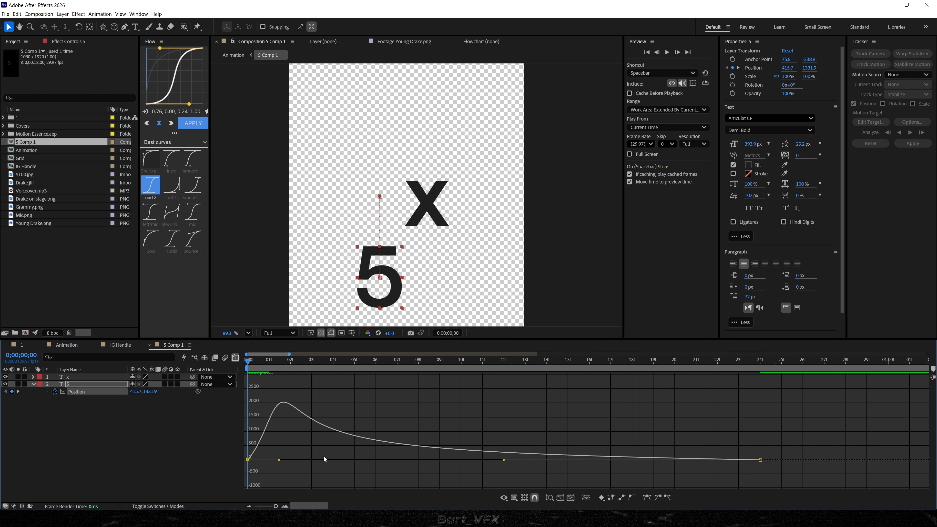
key(space)
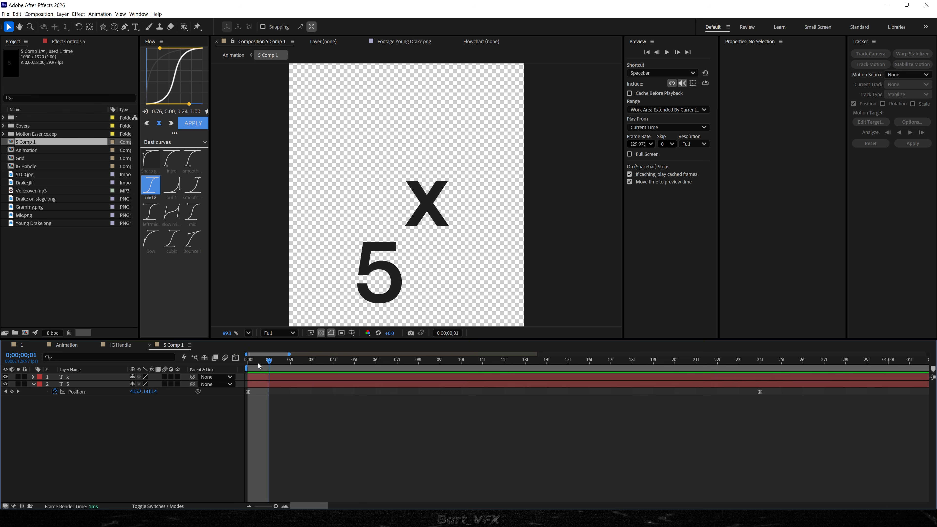
Pre-compose the animated 5 text as "5 Comp 2" with all attributes moved into the new composition.
mouse_move(260, 367)
mouse_down()
mouse_move(499, 372)
mouse_move(247, 374)
mouse_up()
click(381, 262)
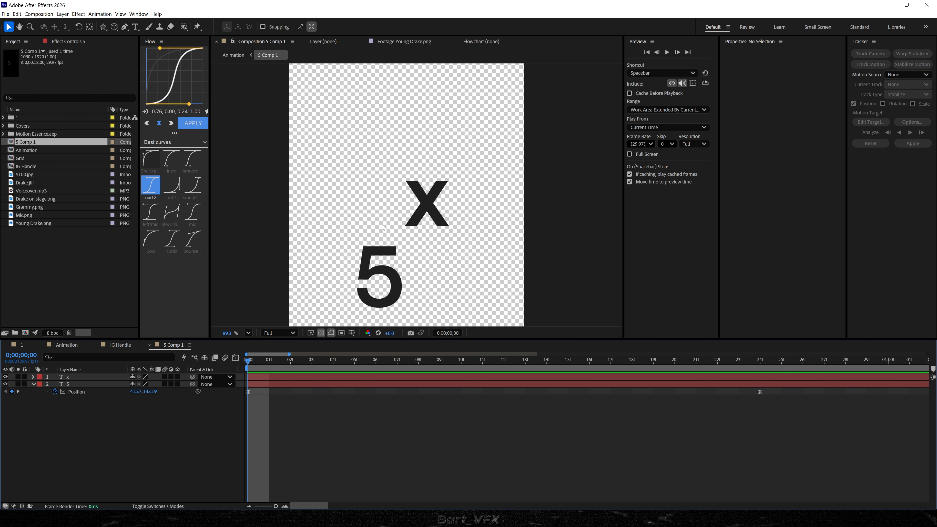
click(81, 392)
click(217, 440)
right_click(93, 384)
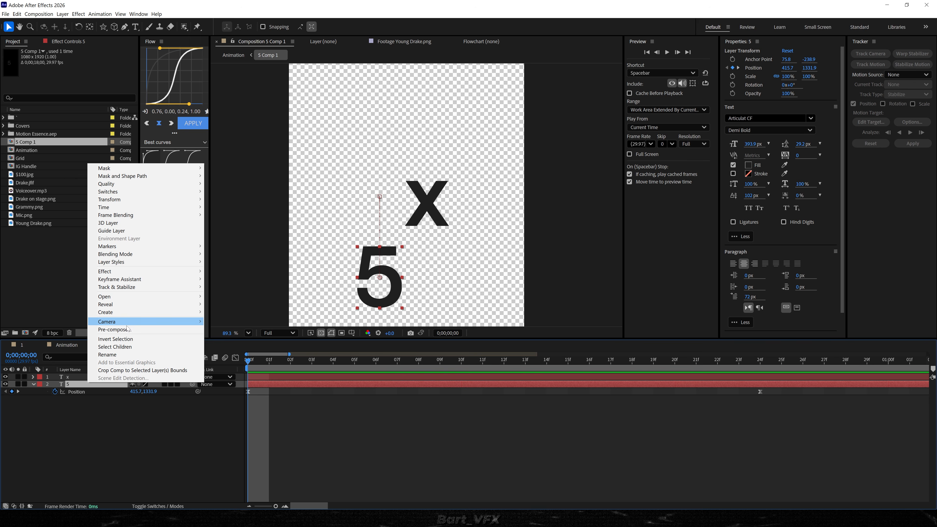
click(111, 329)
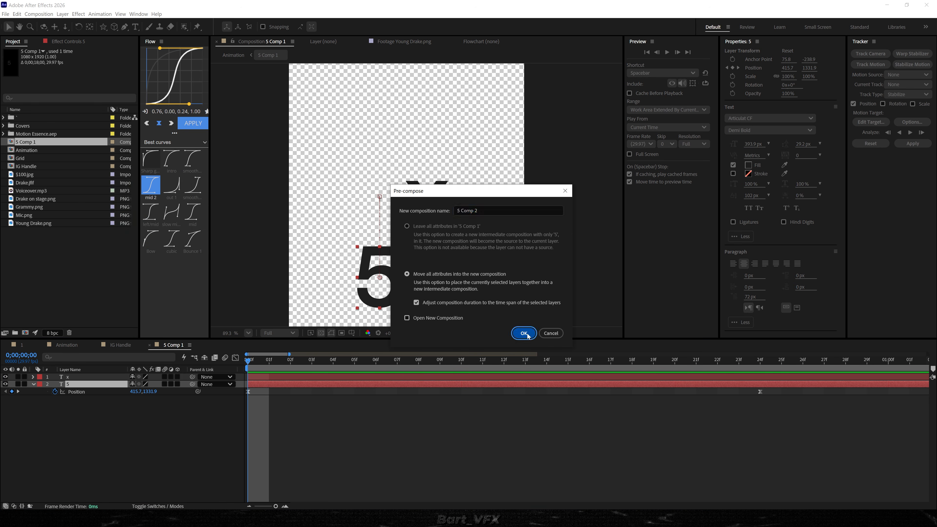
click(523, 333)
Mask 5 Comp 2 with a rectangle around the 5's resting position and preview the masked reveal.
click(103, 27)
click(131, 27)
click(270, 384)
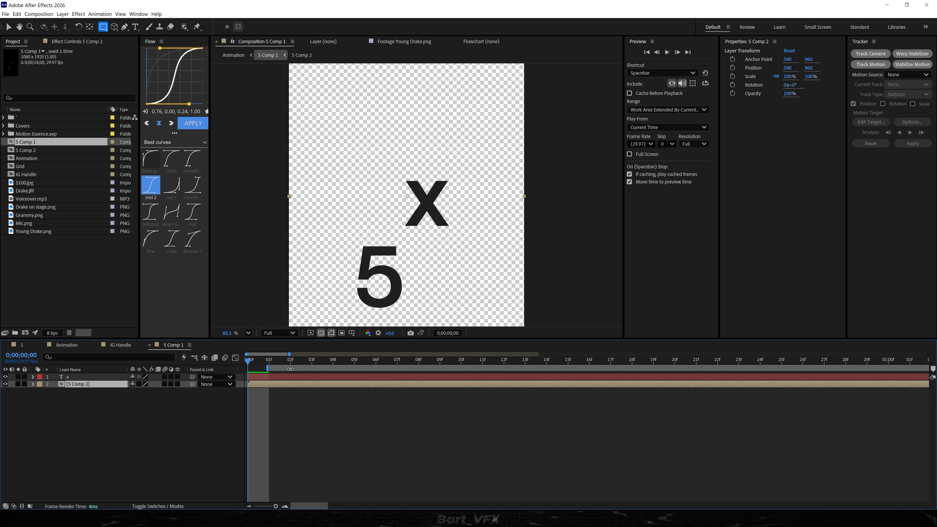
key(space)
drag(347, 157, 408, 230)
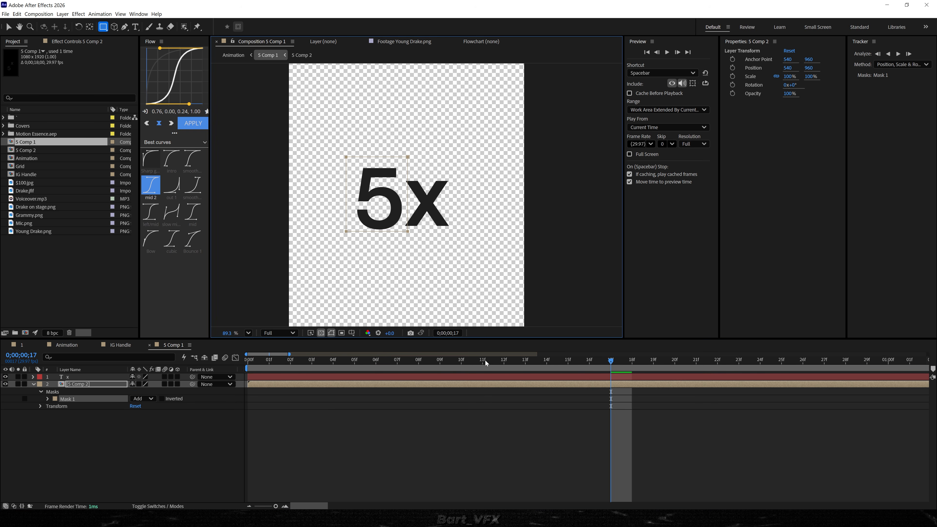
key(space)
key(space)
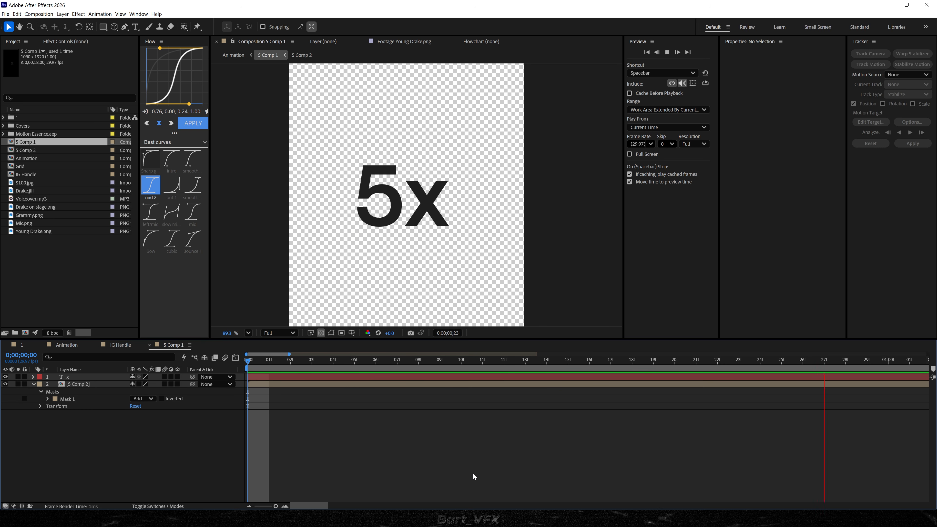
key(space)
scroll(372, 455, down, 5)
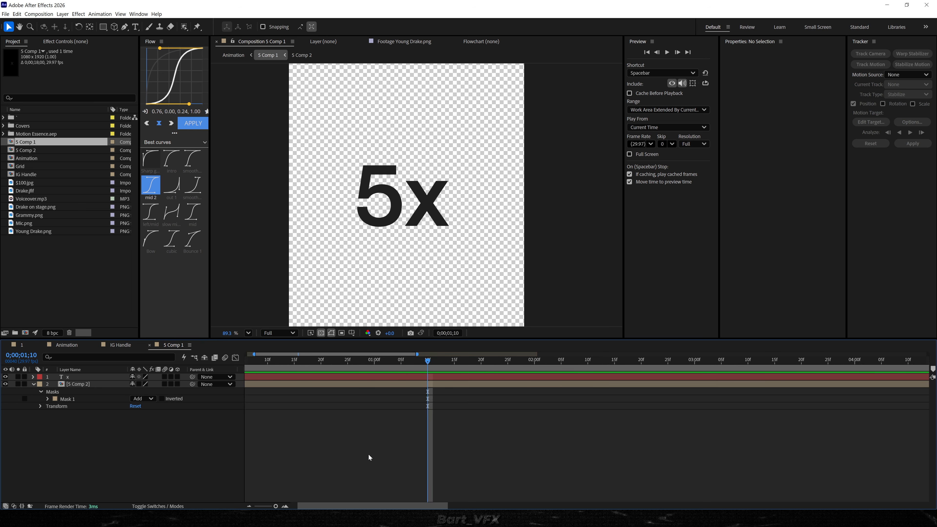
In the Animation composition, start 5 Comp 1 at about 0;00;03;15, place it behind the Grammy, scale it to 159.4% and raise it to y 694.4.
click(75, 348)
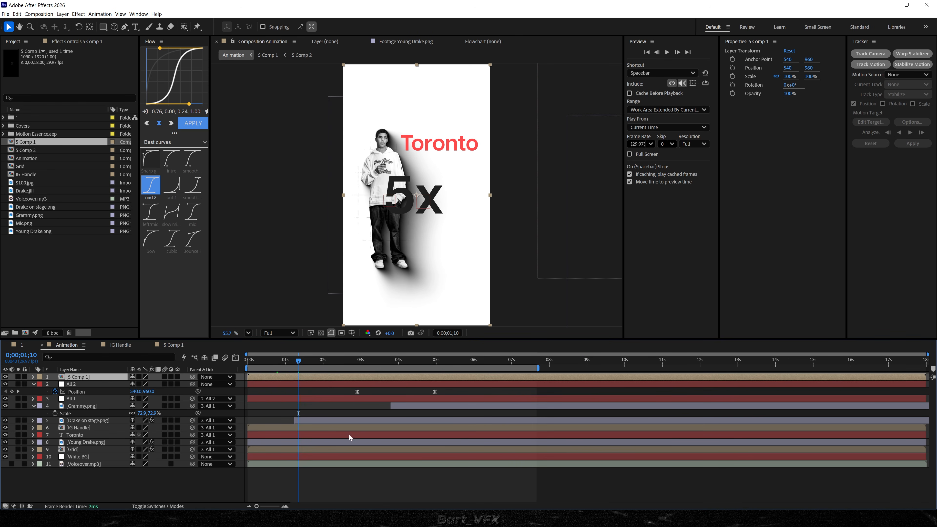
drag(299, 360, 420, 360)
drag(257, 379, 386, 380)
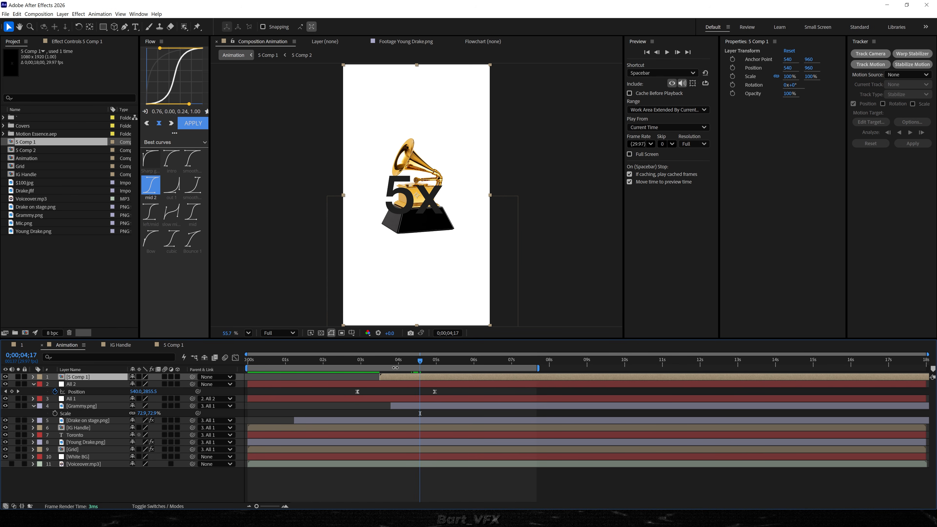
drag(79, 377, 82, 416)
key(s)
drag(146, 420, 168, 421)
drag(456, 213, 460, 177)
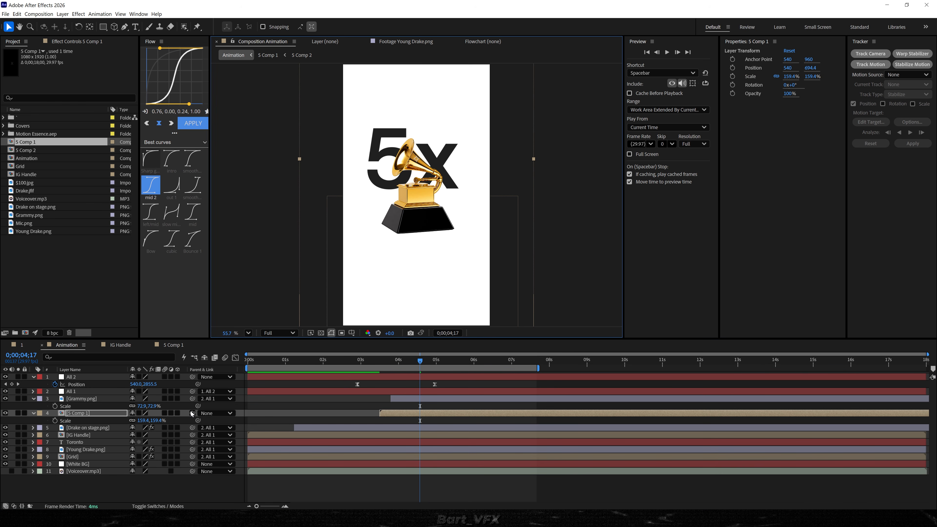
Parent 5 Comp 1 to All 1, delay its start to about 0;00;03;23 and preview the move.
drag(192, 413, 81, 394)
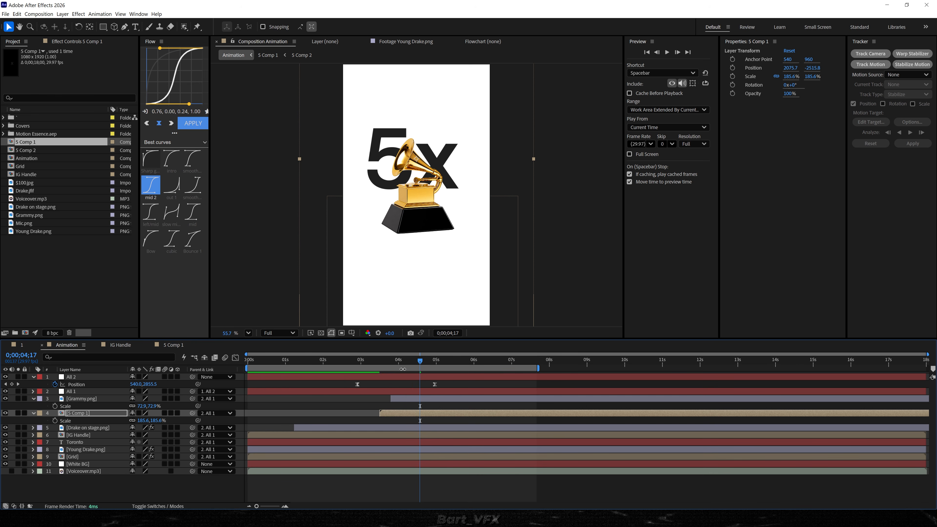
drag(400, 363, 348, 364)
drag(398, 412, 409, 413)
key(space)
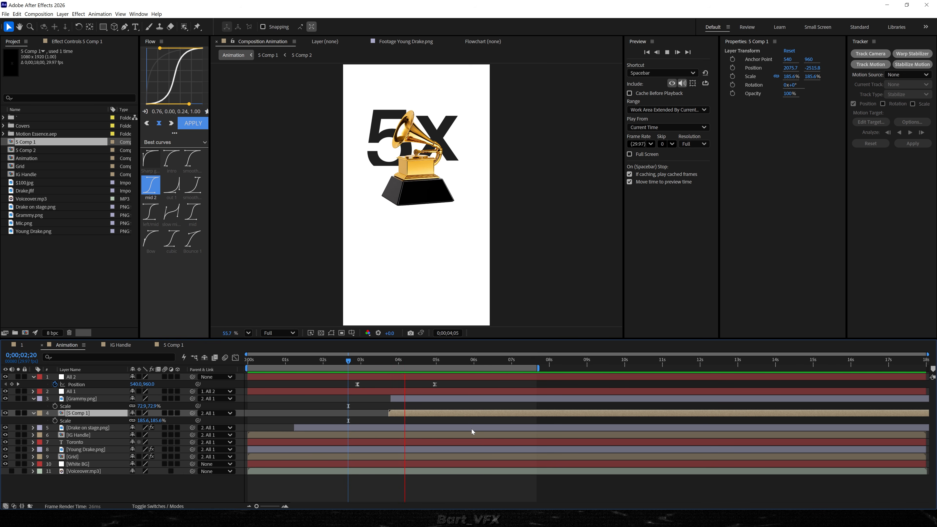
key(space)
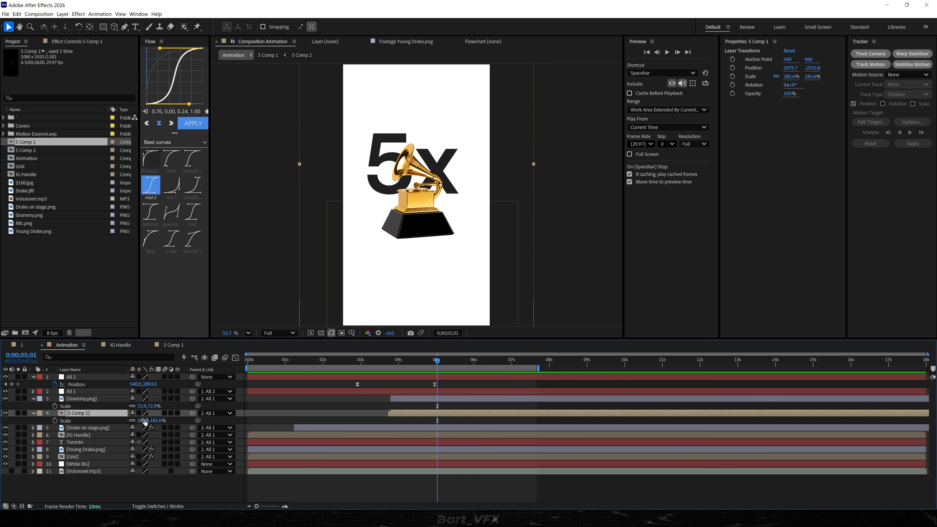
Scale 5 Comp 1 down to 161.7% and Grammy.png to 63.1%, adjusting the Grammy's vertical placement beneath the 5x.
drag(145, 421, 103, 422)
click(431, 262)
drag(431, 262, 431, 261)
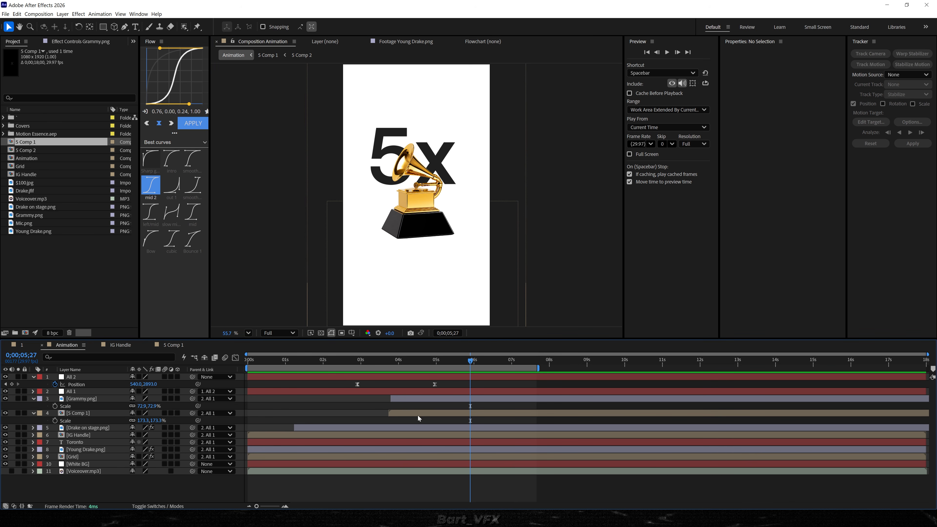
drag(141, 406, 105, 428)
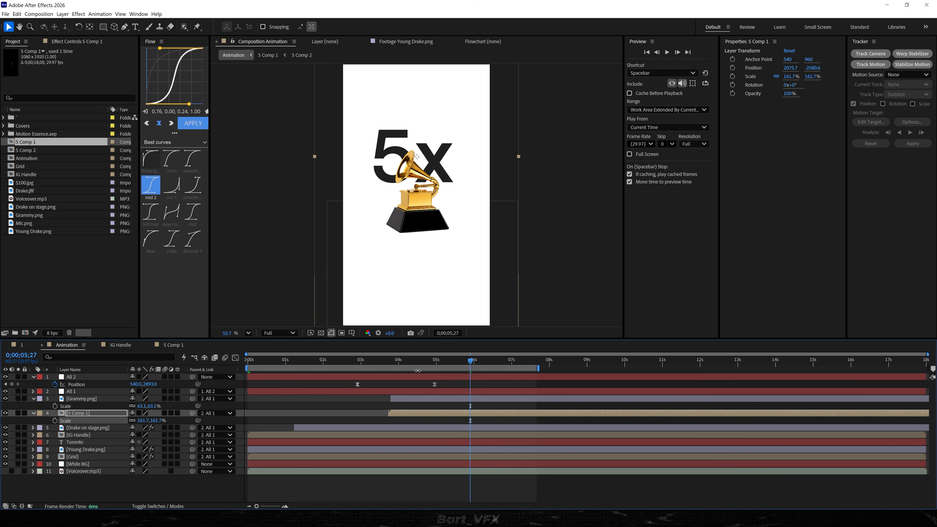
Move All 2's final position keyframe to 0;00;06;06 and shift its speed graph peak earlier for a longer slow finish.
click(436, 363)
drag(434, 384, 481, 385)
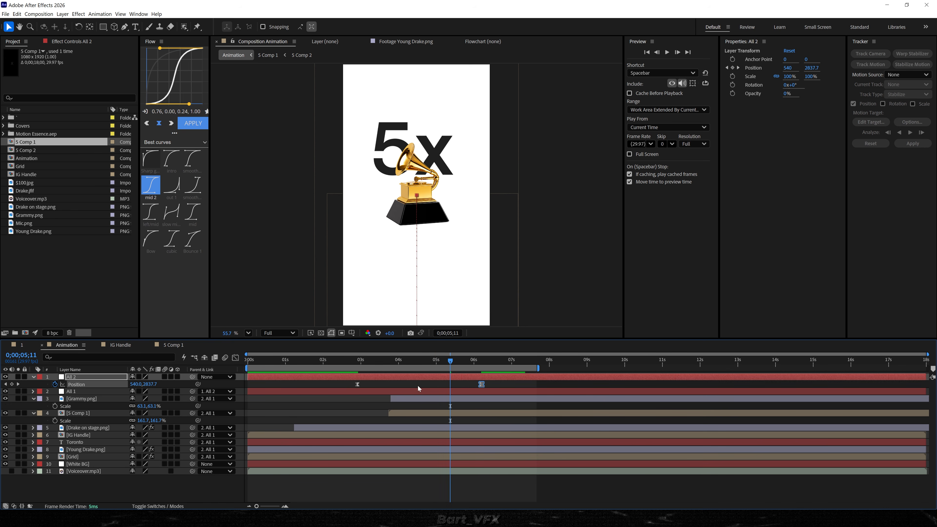
key(shift+F3)
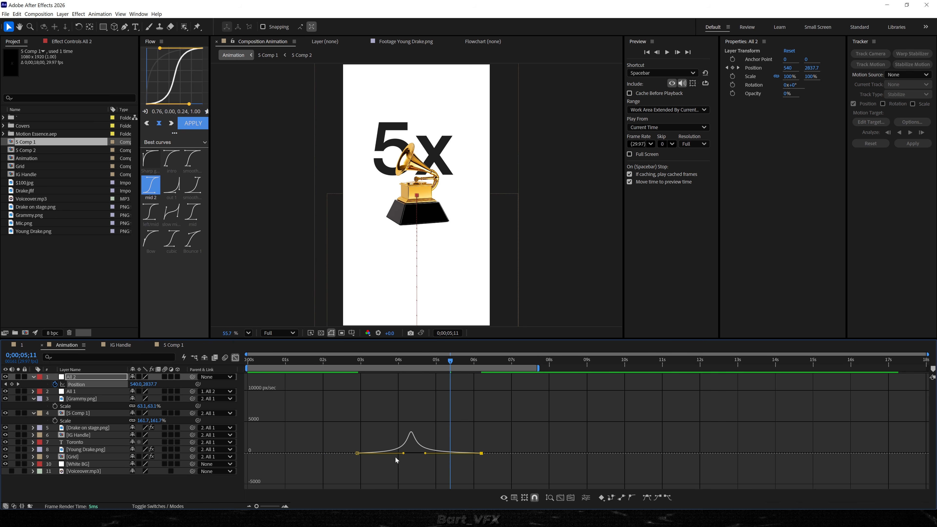
mouse_move(403, 454)
mouse_down()
mouse_move(393, 455)
mouse_move(412, 454)
mouse_up()
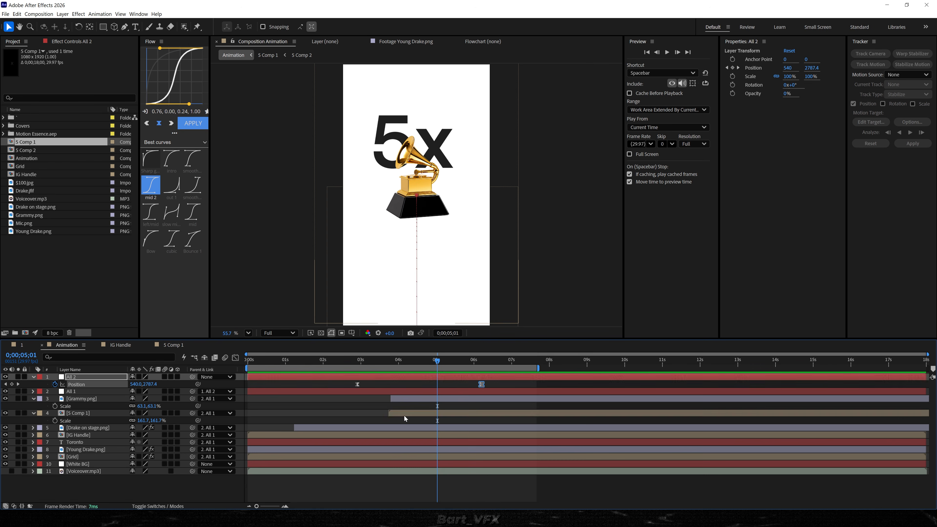
Delay 5 Comp 1's start to about 0;00;04;00 and preview the whole animation from the beginning.
drag(405, 415, 414, 415)
key(space)
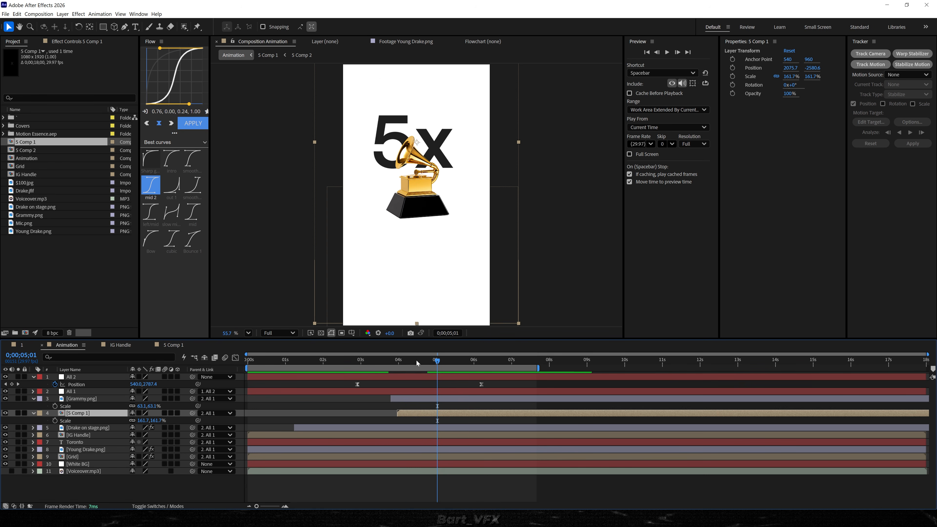
click(384, 362)
click(73, 493)
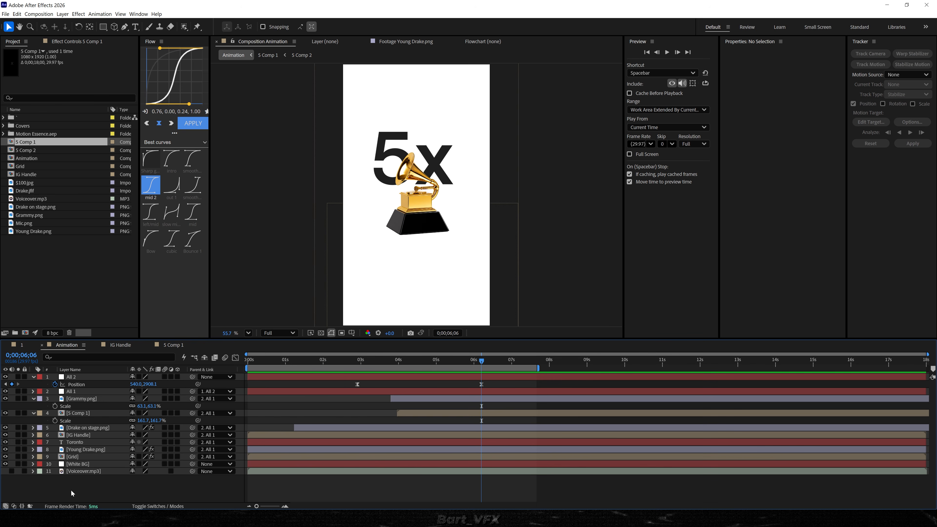
key(Home)
key(space)
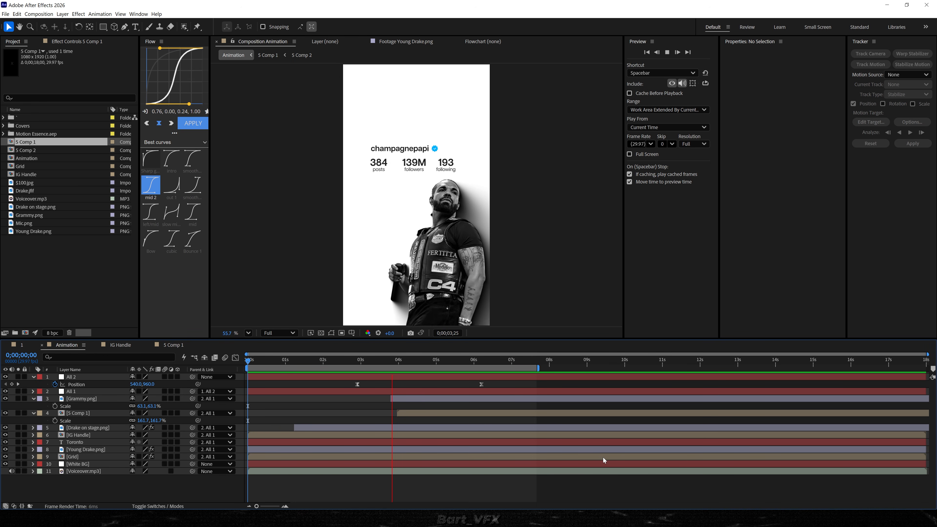
key(space)
Add a null object named "All 3" and parent All 2 to it.
key(u)
right_click(109, 456)
mouse_move(125, 375)
click(256, 414)
key(Return)
text(A)
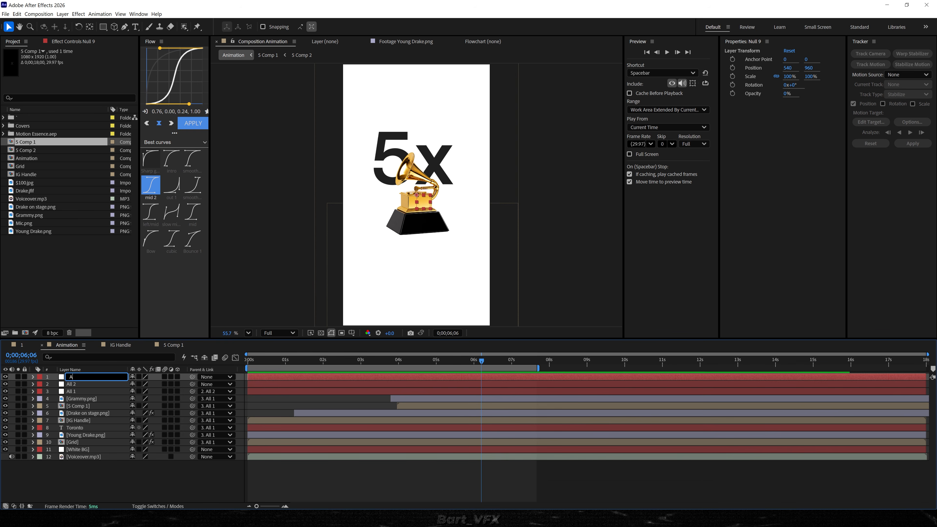
text(ll 3)
key(Return)
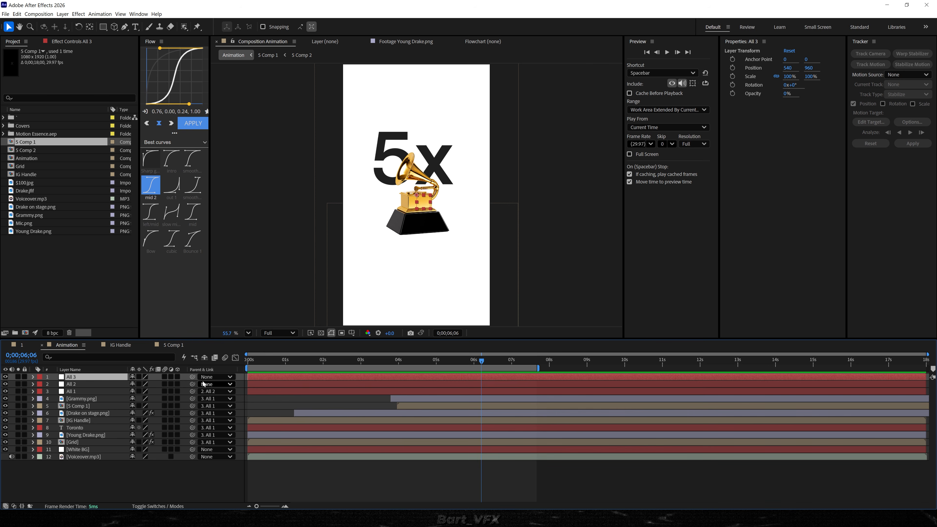
drag(178, 386, 78, 377)
Keyframe All 3's scale from 100% at 0;00;05;26 to a smaller size at about 0;00;08;10, extending the work area to about 13 seconds.
key(shift+Page_Up)
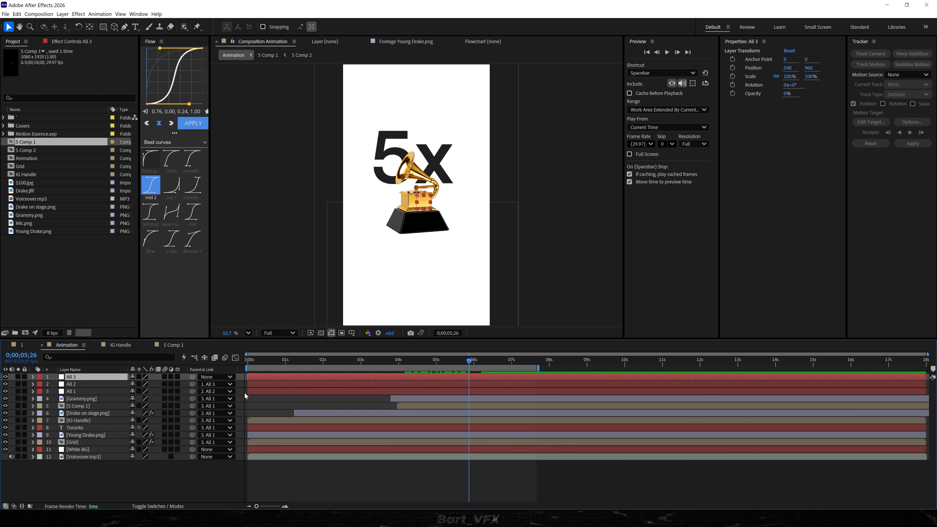
key(alt+shift+s)
drag(536, 368, 739, 368)
drag(469, 361, 561, 361)
drag(138, 384, 126, 385)
click(516, 385)
Trim the ends of the Drake on stage, IG Handle, Toronto, Young Drake and Grid layers at 0;00;06;14.
drag(471, 362, 491, 363)
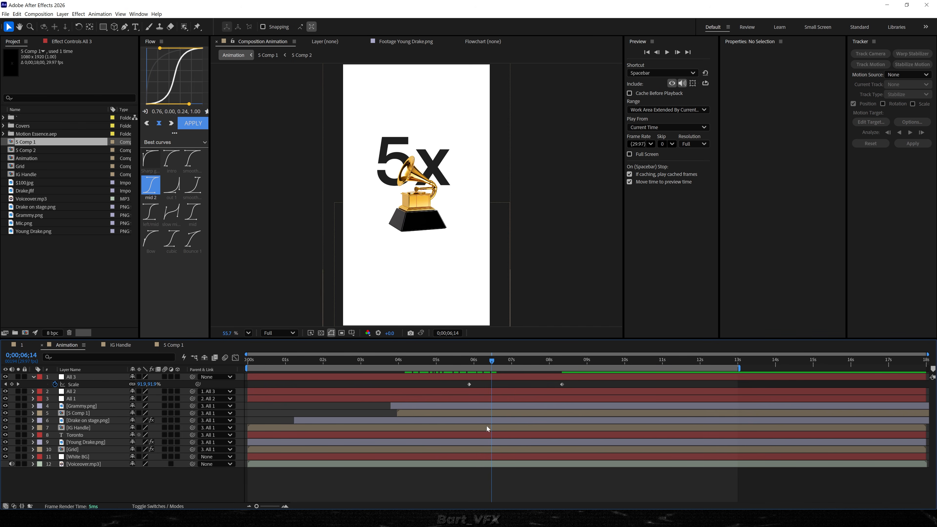
click(77, 451)
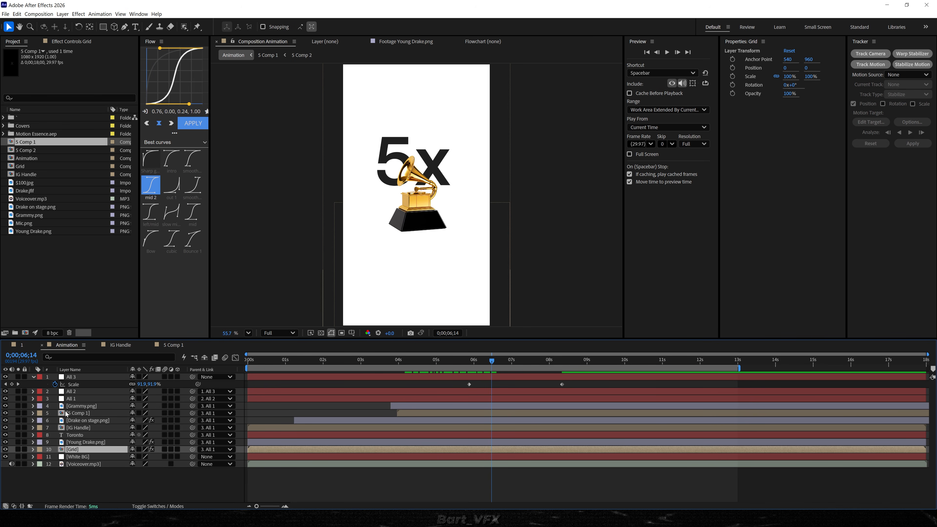
shift+click(80, 421)
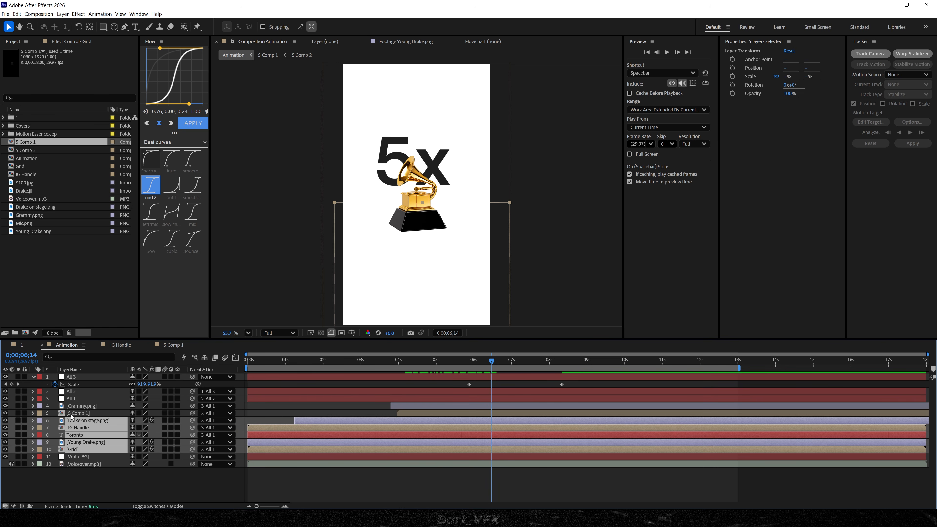
key(alt+bracketright)
Apply the Flow "mid" curve to All 3's eased scale keyframes, shift them to begin at about 0;00;05;15 and preview.
drag(492, 362, 552, 382)
drag(571, 380, 431, 393)
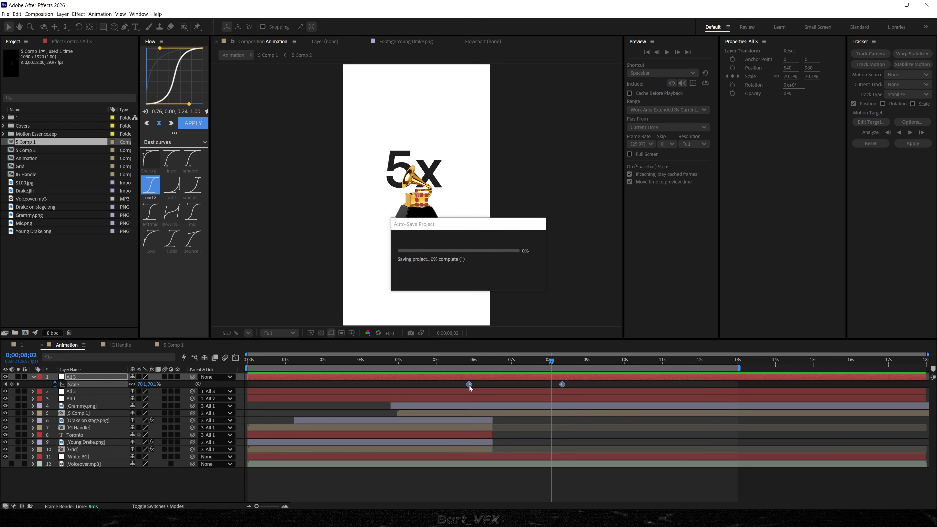
key(F9)
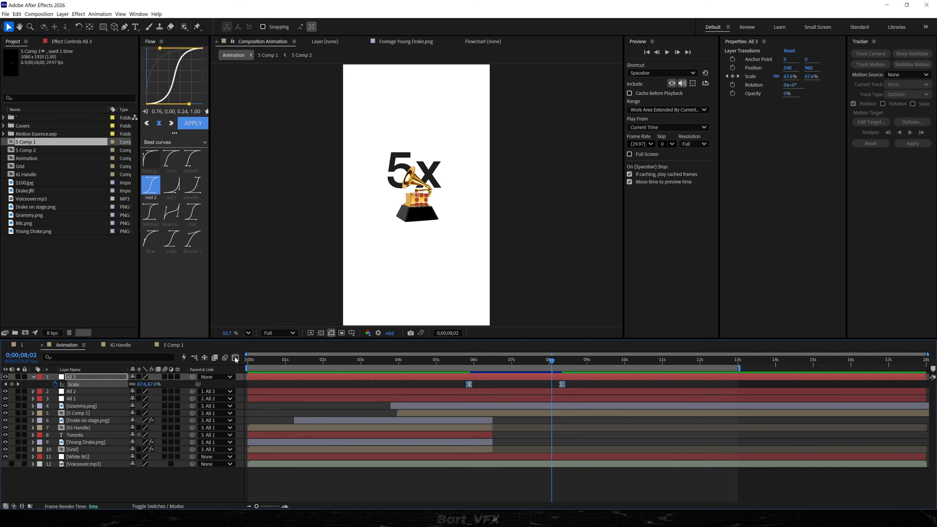
click(235, 358)
click(571, 498)
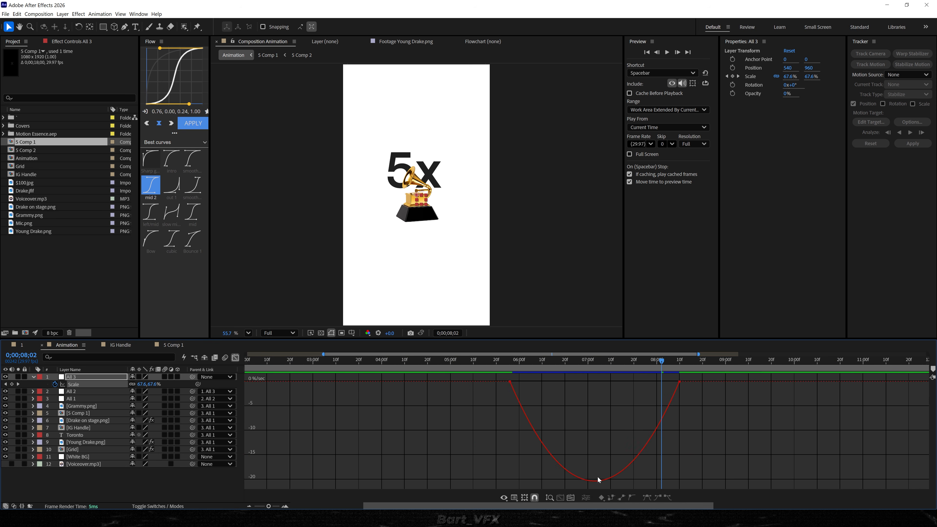
drag(699, 393, 477, 461)
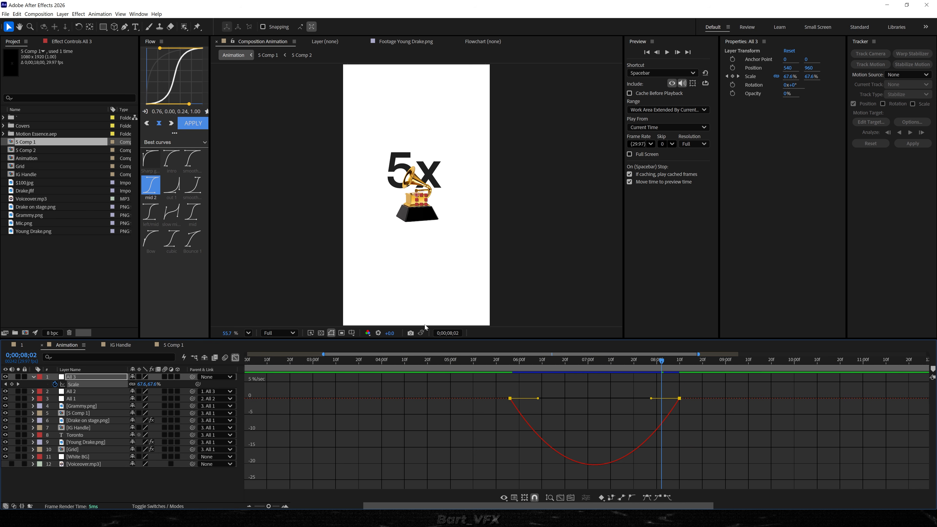
click(190, 213)
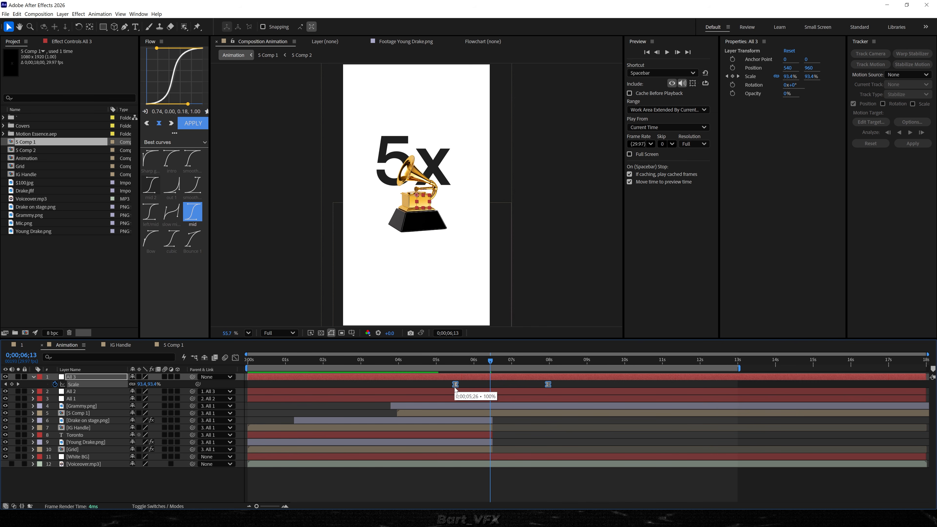
click(430, 360)
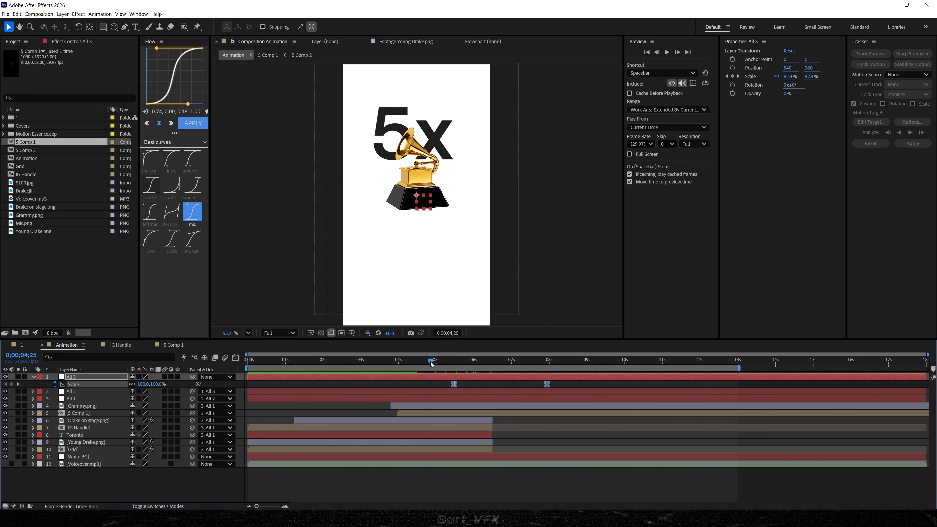
key(space)
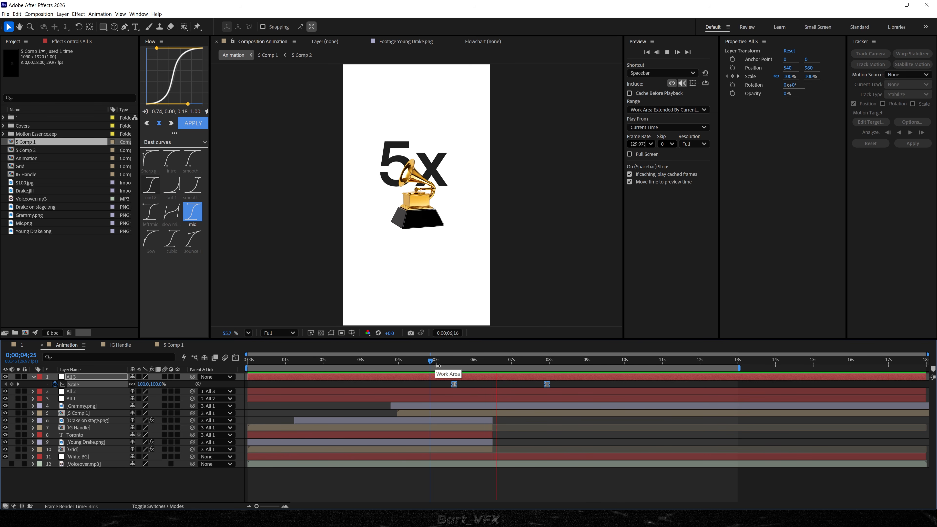
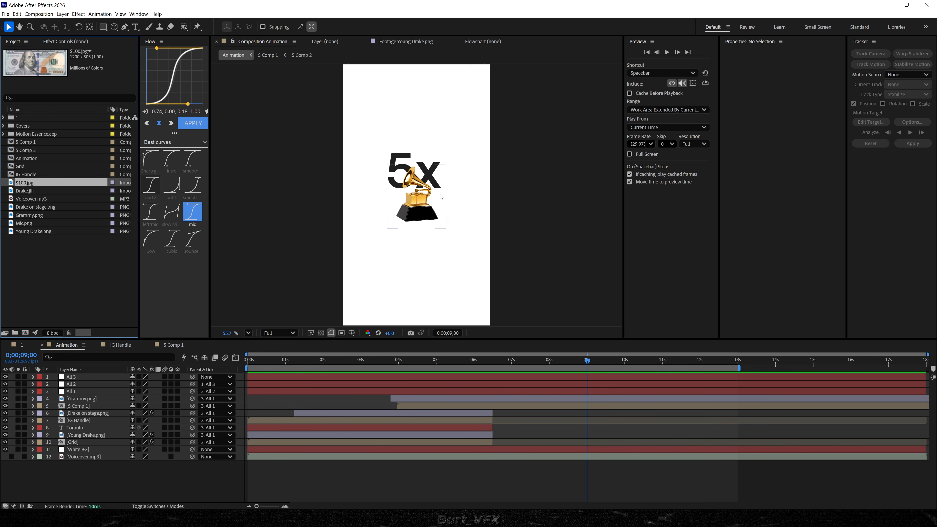
Add $100.jpg as the top layer of the Animation comp, pre-compose it as "$100" with all attributes moved, and open that comp.
drag(55, 197, 247, 375)
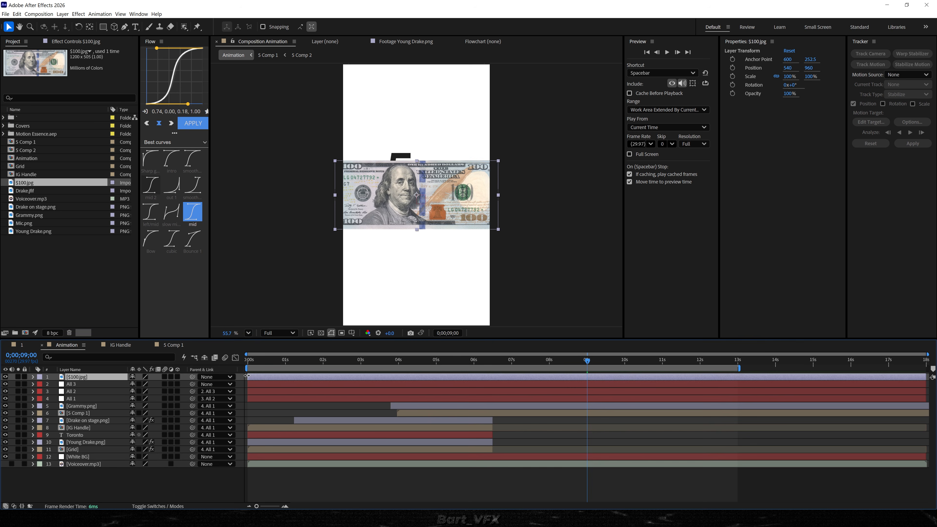
right_click(261, 378)
click(332, 324)
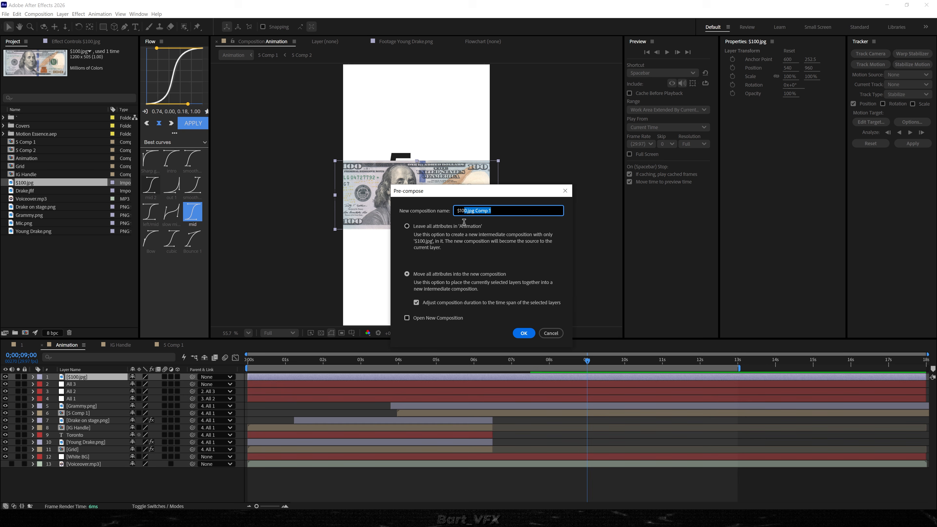
click(523, 333)
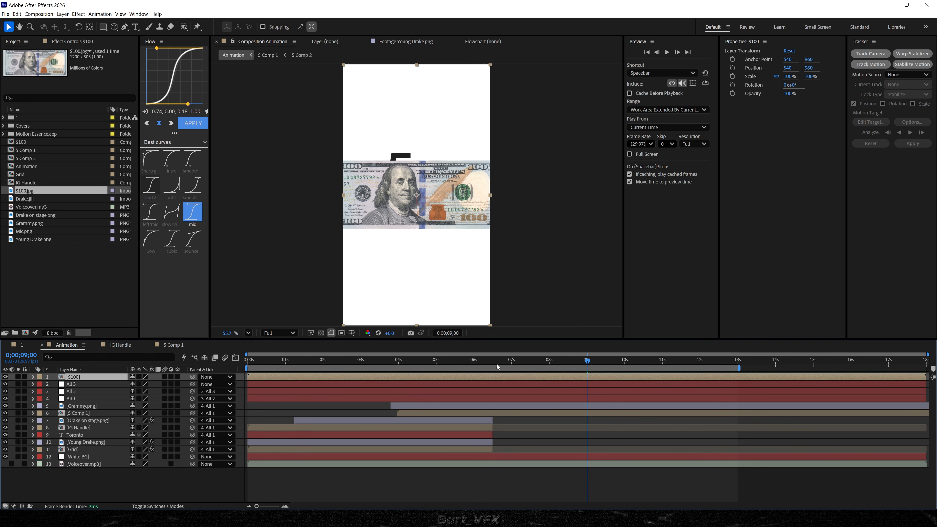
double_click(280, 379)
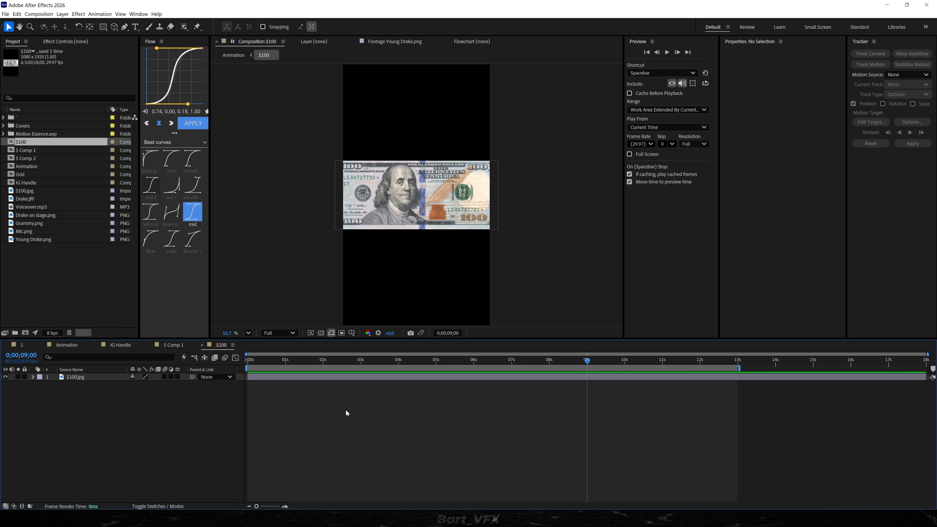
Set the $100 composition's size to 1920 x 1080 px.
key(ctrl+k)
key(Escape)
click(49, 15)
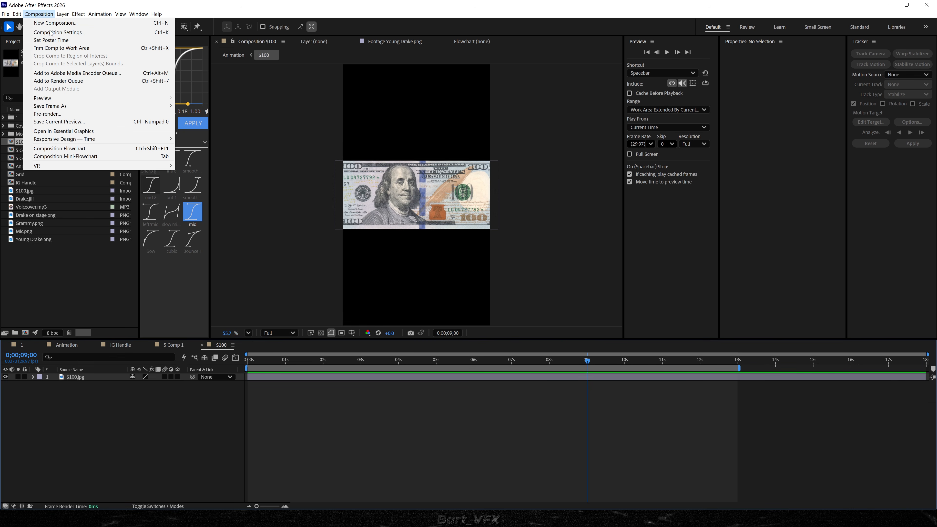
click(59, 32)
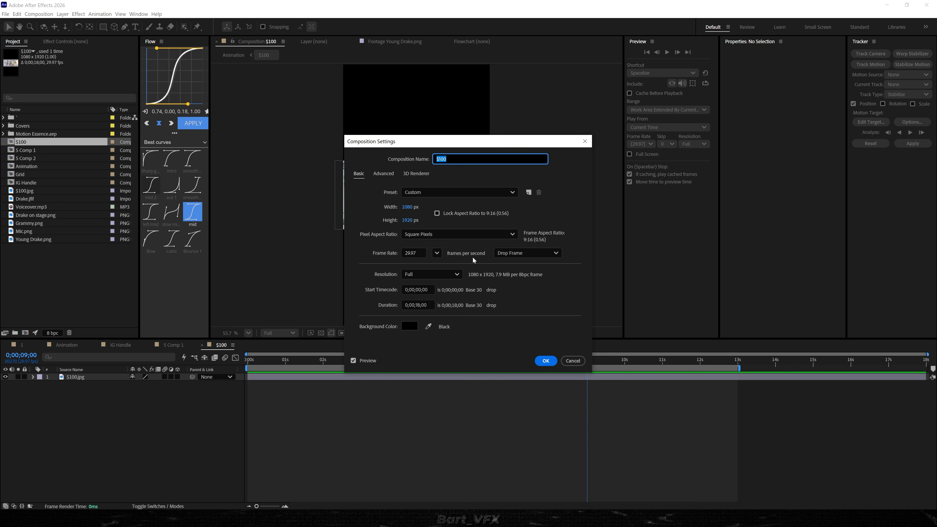
click(409, 207)
text(1920)
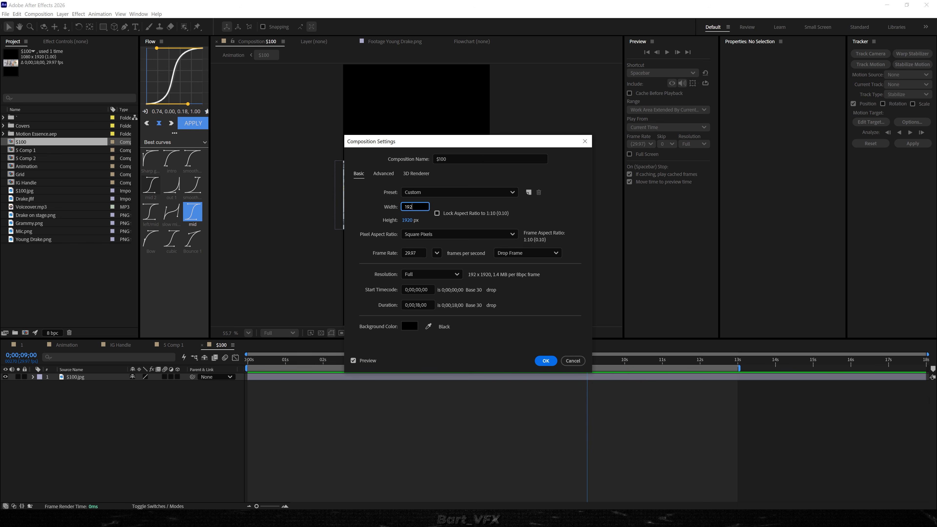
key(Tab)
text(180)
key(BackSpace)
key(BackSpace)
text(080)
click(539, 360)
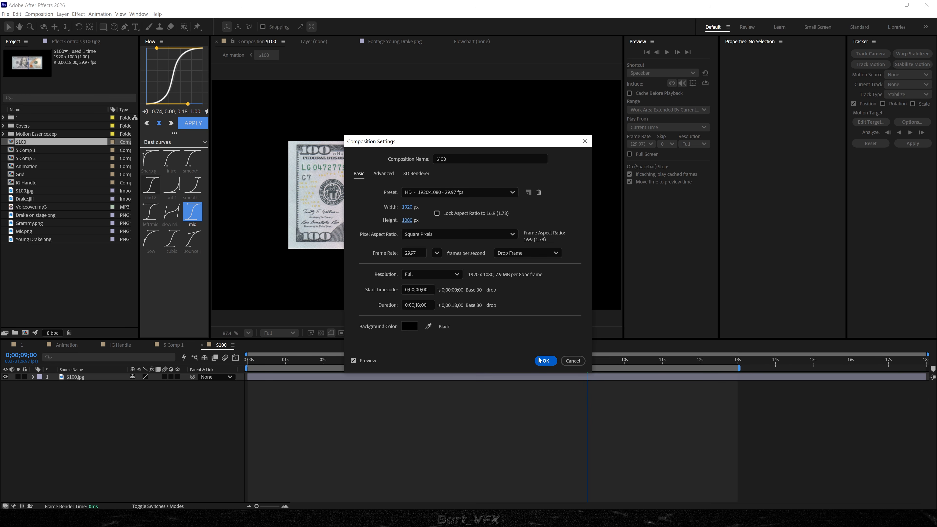
click(545, 365)
Scale the $100.jpg layer to 51% and add position and rotation keyframes at 0;00;04;00.
click(118, 377)
drag(144, 390, 4, 465)
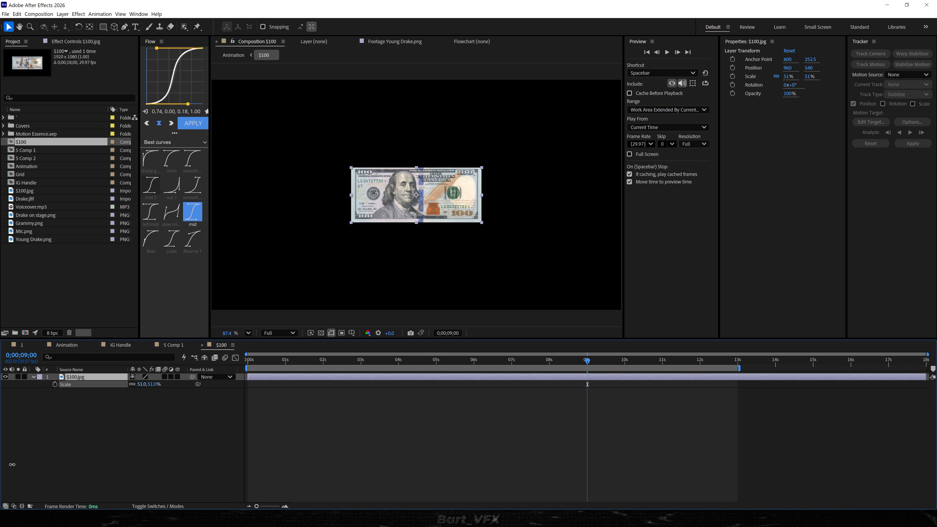
scroll(374, 383, up, 3)
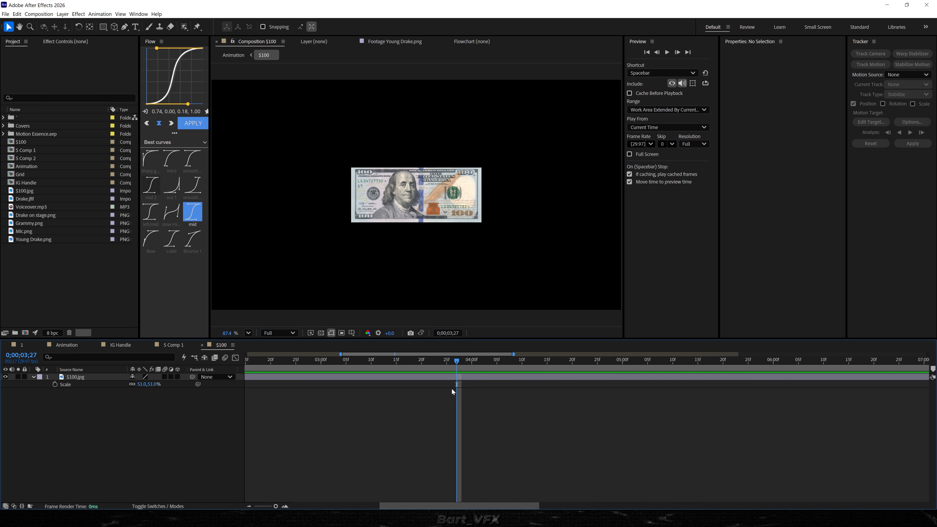
scroll(453, 388, left, 1)
drag(505, 362, 522, 361)
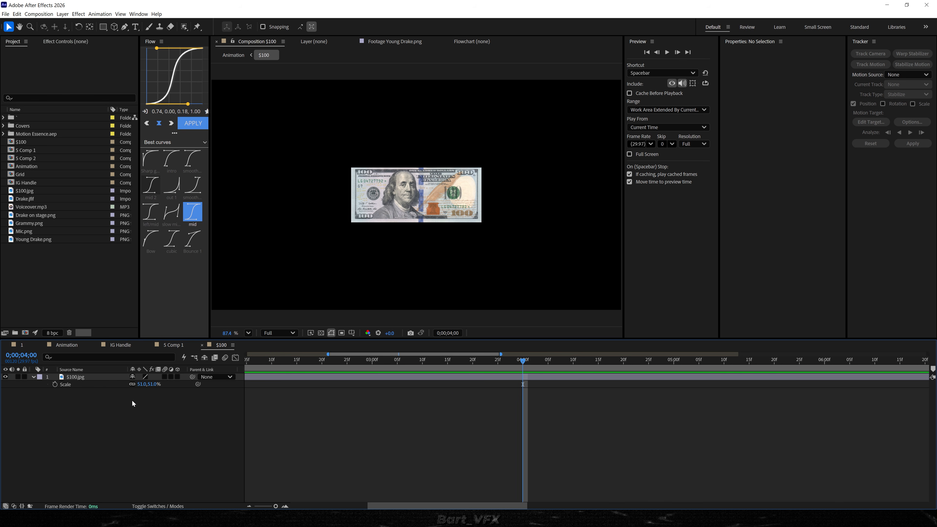
key(alt+shift+p)
key(shift+r)
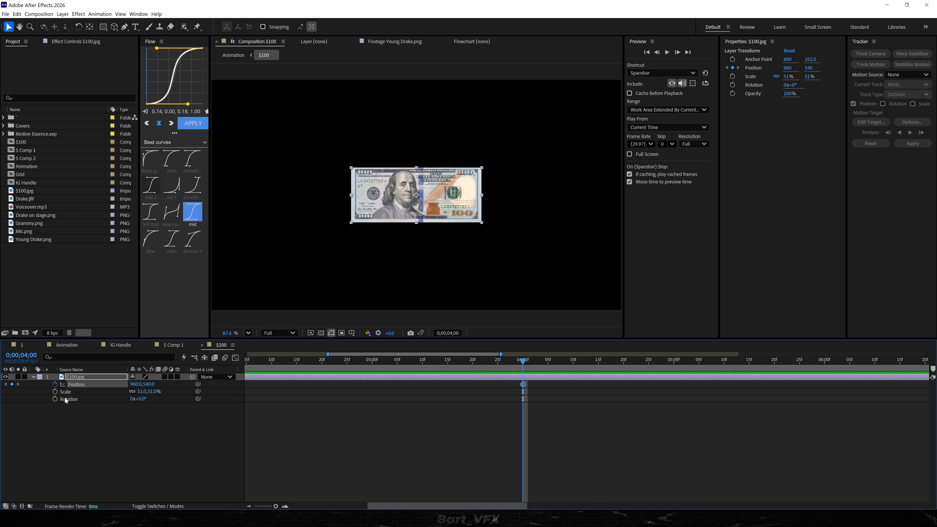
click(54, 399)
At 0;00;00;00, set the bill's X position to 215 and its rotation to -283°, and preview the motion.
scroll(470, 430, down, 5)
drag(341, 361, 238, 364)
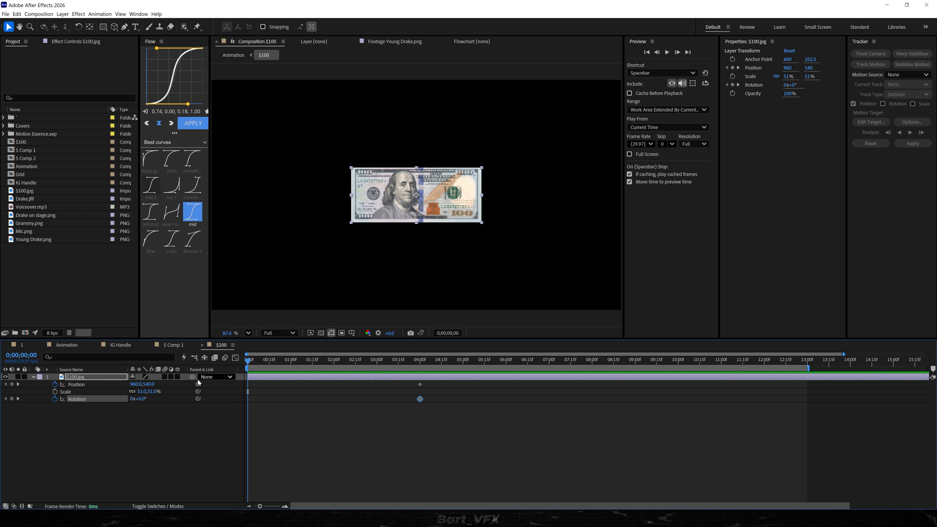
click(169, 440)
drag(142, 384, 5, 384)
drag(139, 399, 41, 421)
key(space)
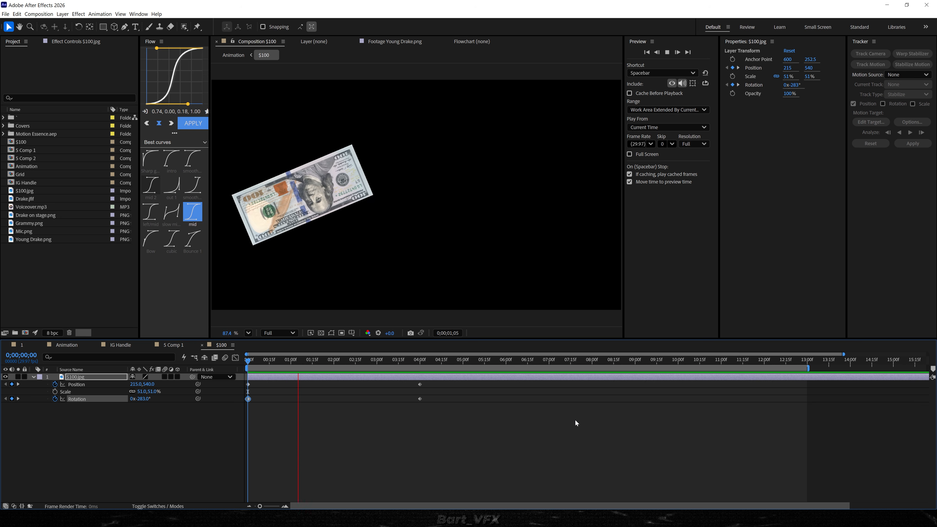
Easy ease the bill's position and rotation keyframes, shape their speed curves to peak early with a long slowdown, and preview.
drag(486, 383, 277, 415)
key(F9)
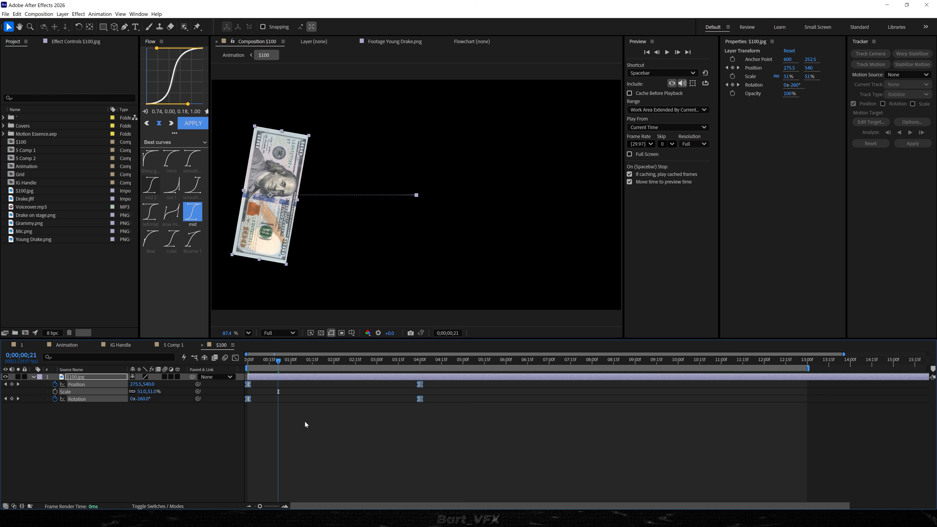
click(235, 360)
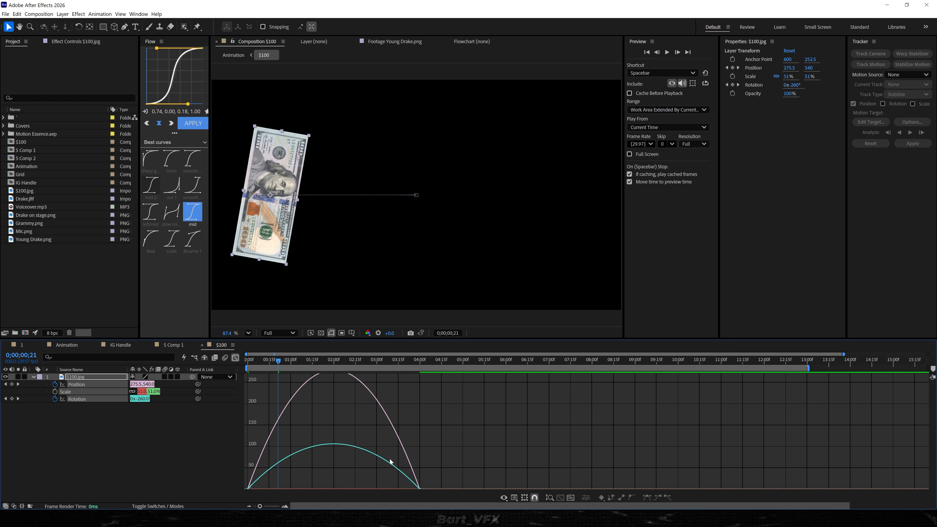
drag(465, 432, 267, 456)
drag(281, 359, 202, 358)
key(space)
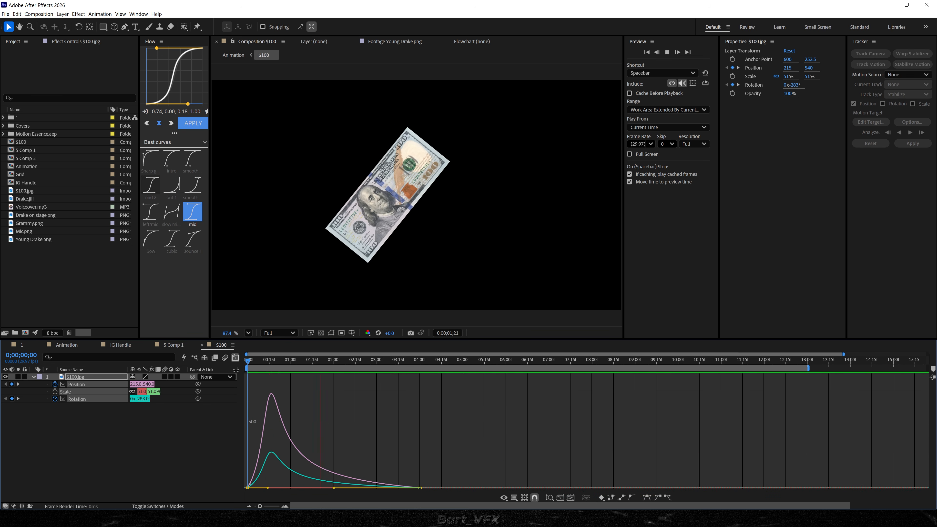
key(space)
key(shift+F3)
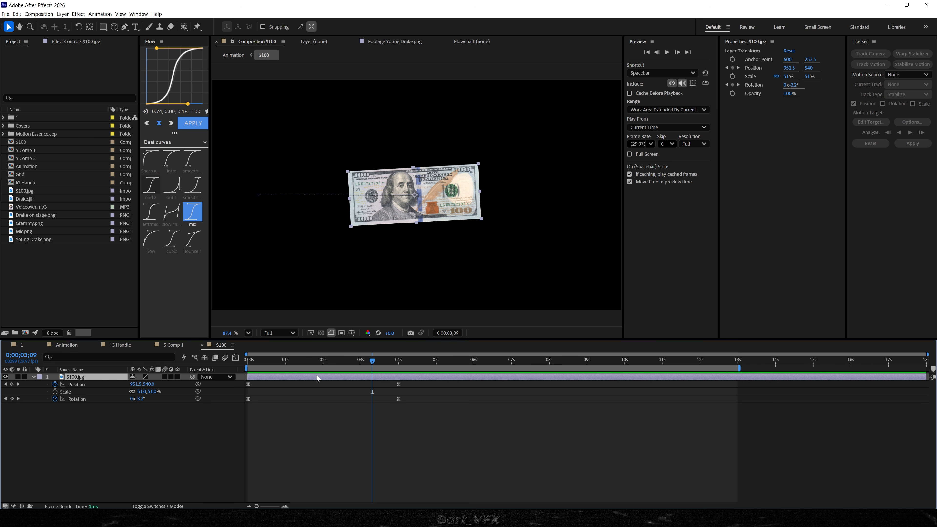
Pre-compose the animated $100.jpg layer as "$100 Cylinder", moving all attributes into the new composition.
right_click(314, 376)
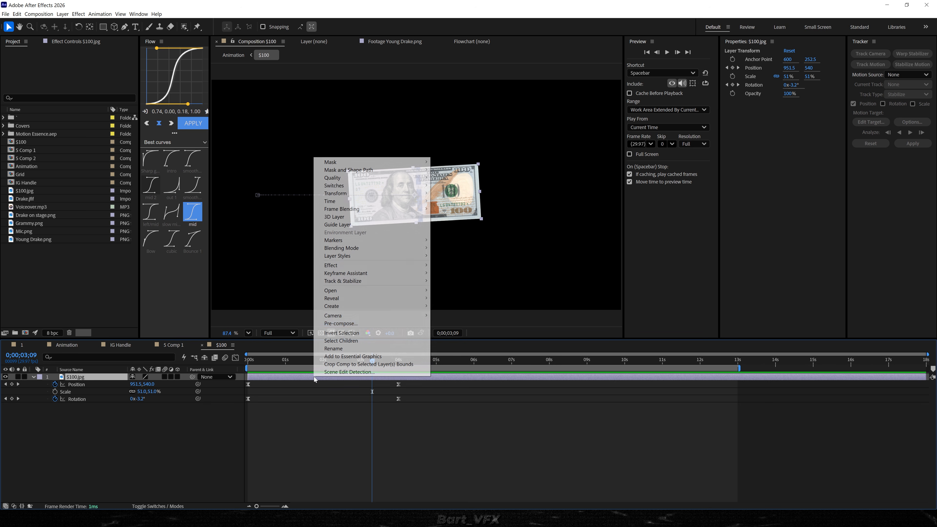
click(353, 326)
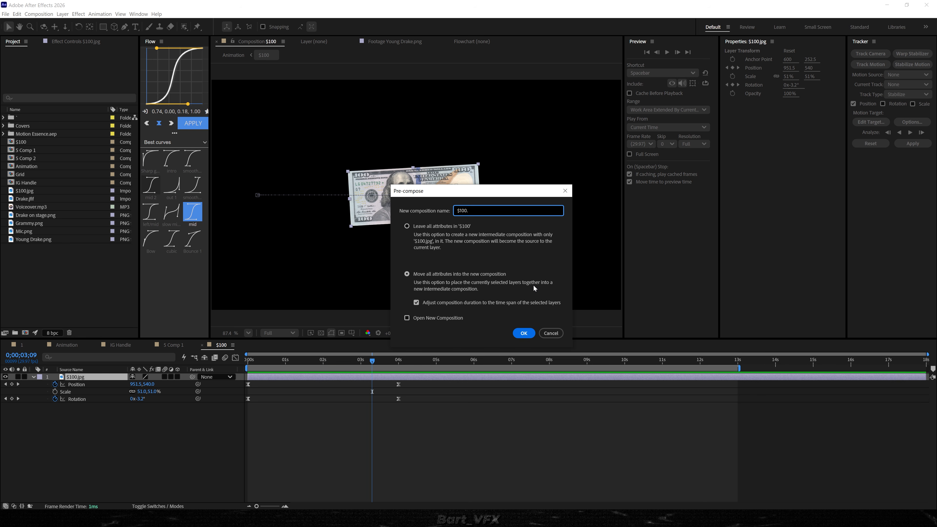
text(C)
key(Return)
Apply the CC Cylinder effect to the $100 Cylinder layer.
click(287, 383)
click(287, 379)
click(166, 427)
click(88, 380)
key(ctrl+space)
text(cc cyl)
key(Return)
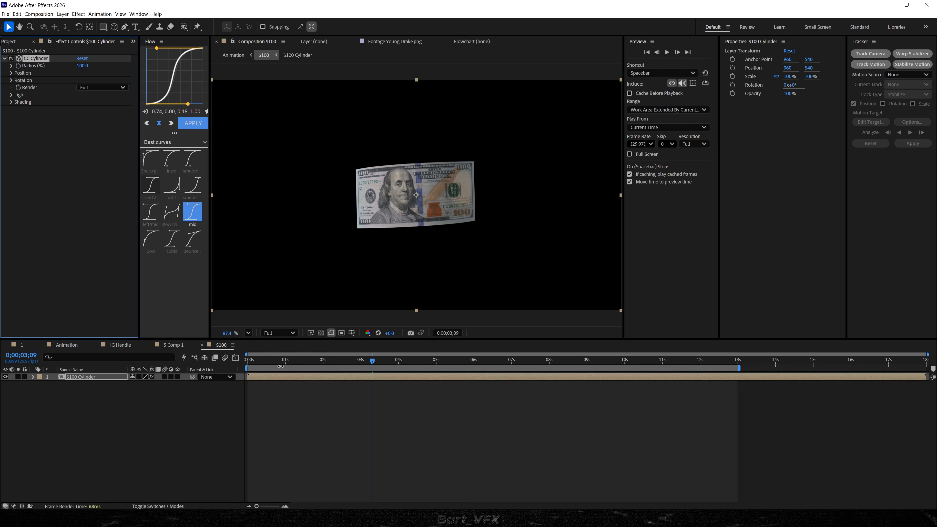
Keyframe CC Cylinder's Rotation X, Y and Z at 0;00;00;00 and reveal those keyframes in the timeline.
key(Home)
click(103, 398)
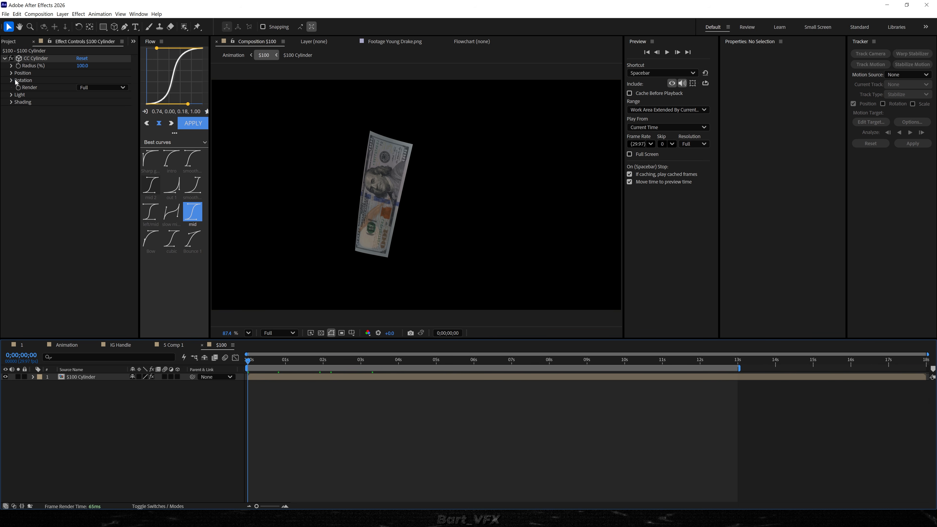
click(17, 81)
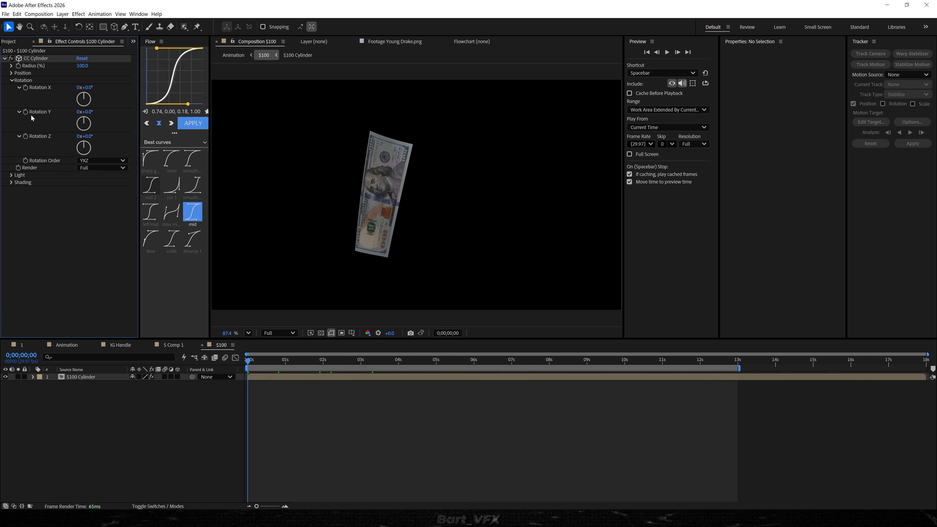
click(25, 136)
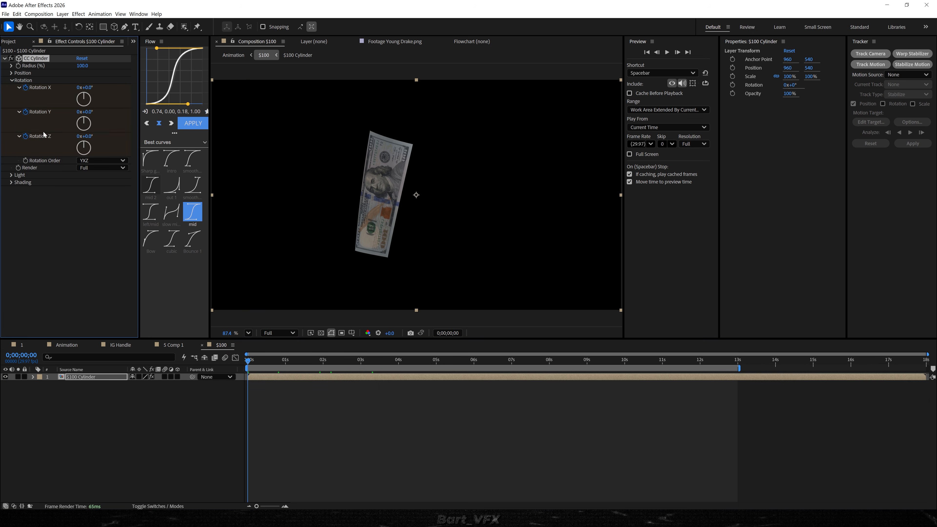
key(u)
click(321, 421)
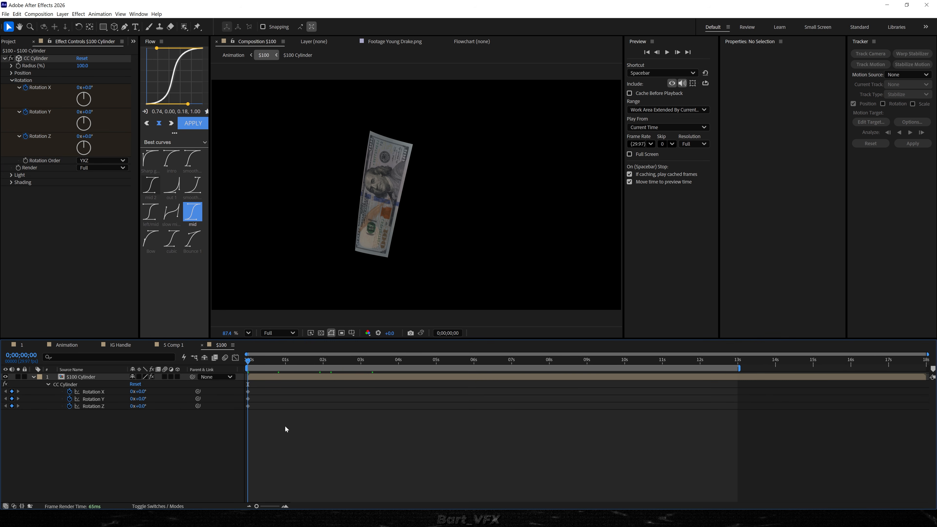
Move the CC Cylinder Rotation X, Y and Z keyframes to 0;00;04;00.
drag(141, 402, 272, 402)
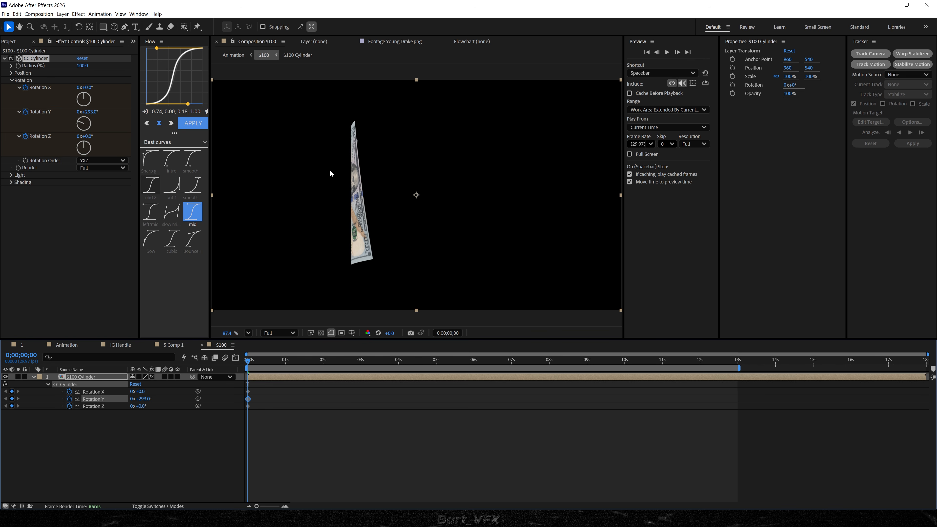
key(ctrl+z)
drag(248, 399, 403, 404)
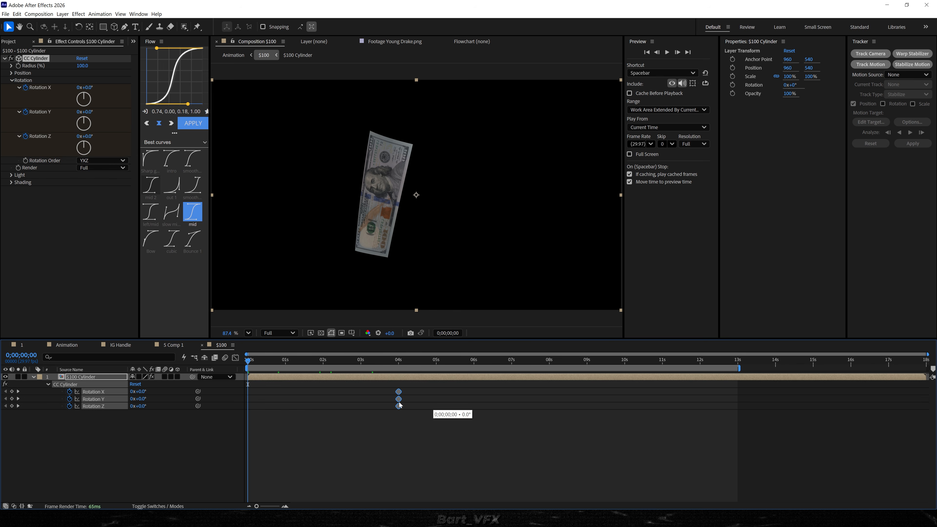
click(143, 433)
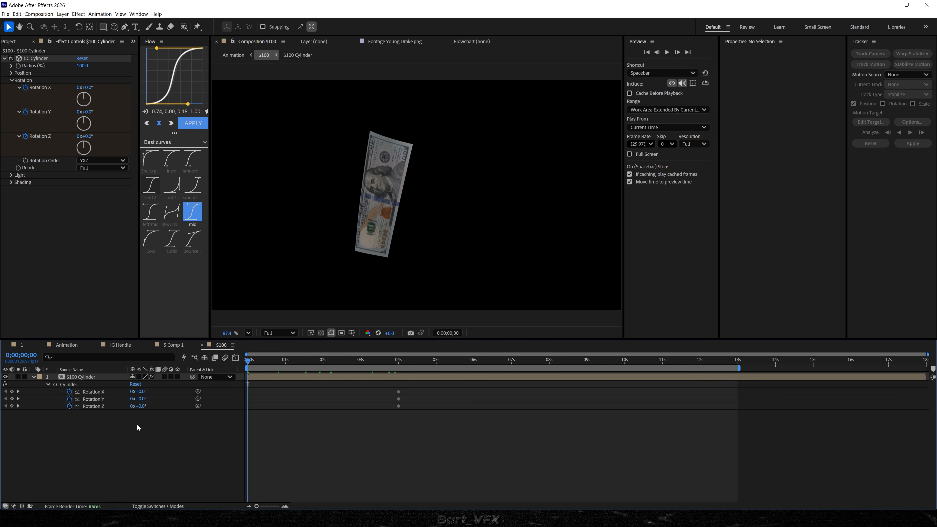
At 0;00;00;00, set CC Cylinder's Rotation X to 80°, Rotation Y to 140° and Rotation Z to 140°, and preview.
click(140, 392)
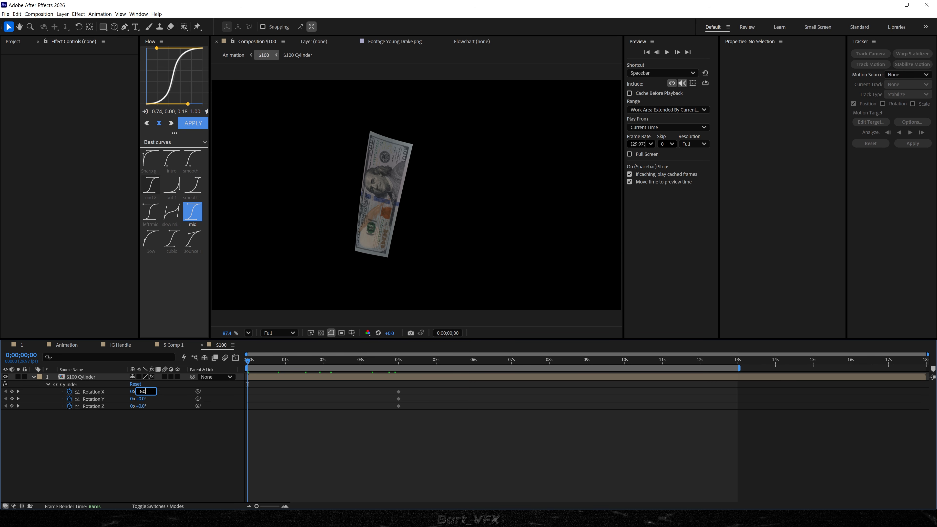
key(Return)
click(137, 399)
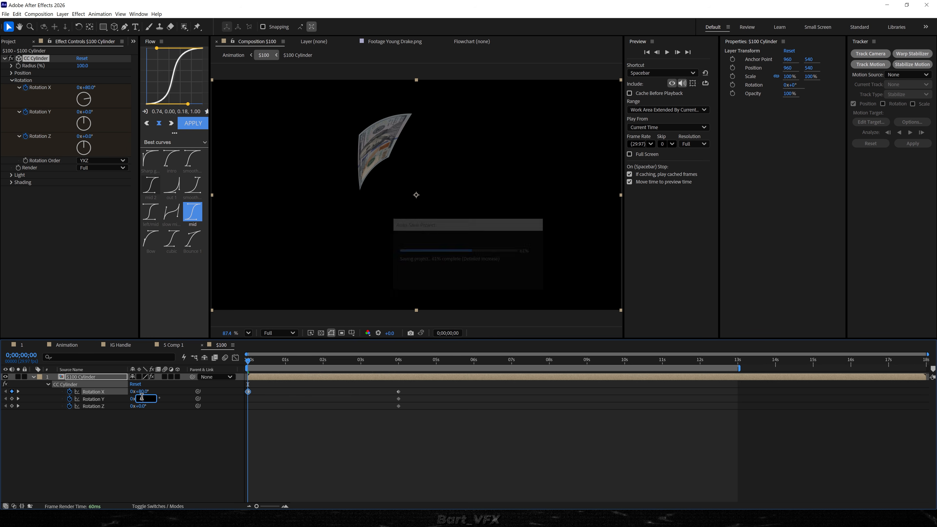
text(140)
key(Return)
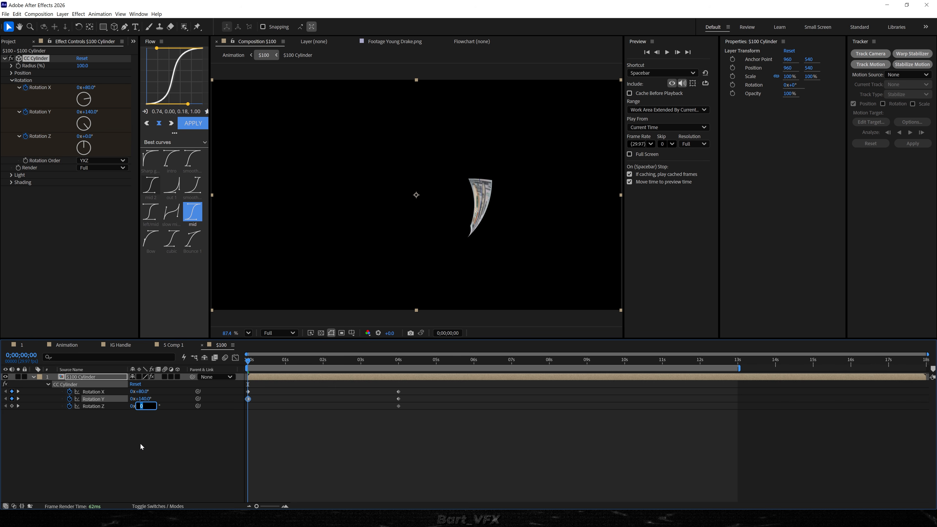
text(140)
key(Return)
click(323, 421)
key(space)
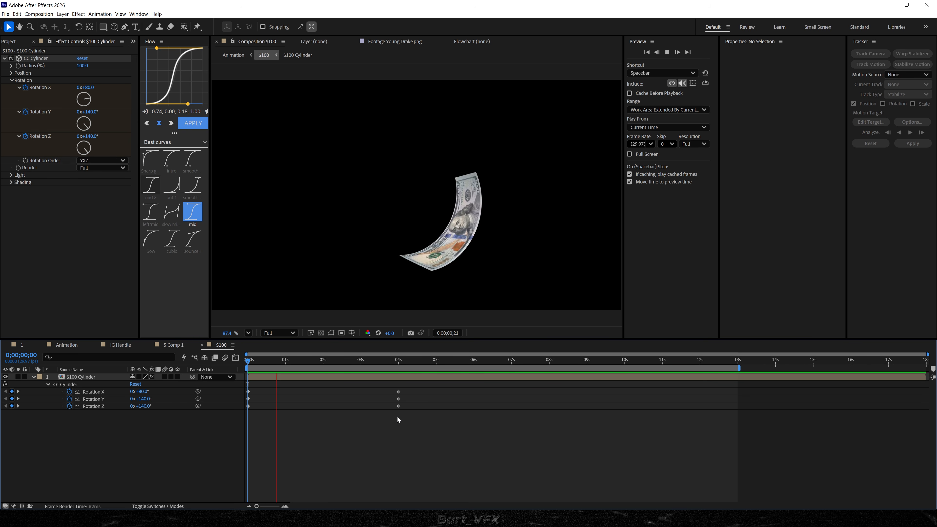
At 0;00;04;00, set CC Cylinder's Rotation X to -35°, Rotation Y to -40° and Rotation Z to -35°, and return to the start.
drag(390, 359, 400, 359)
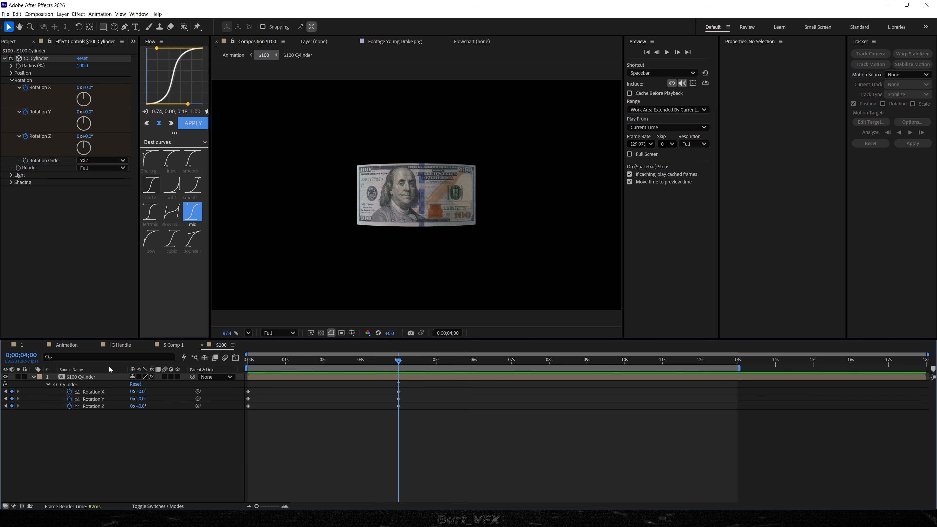
click(141, 392)
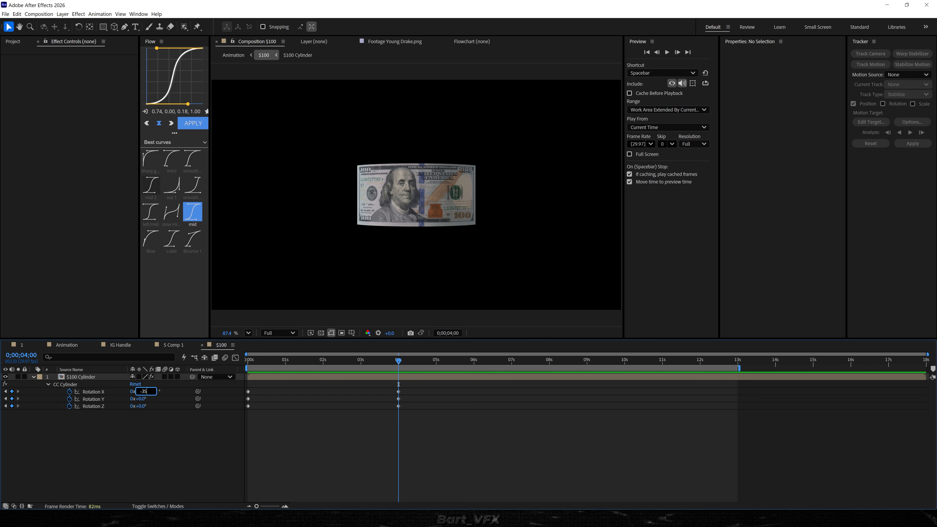
key(Return)
click(138, 398)
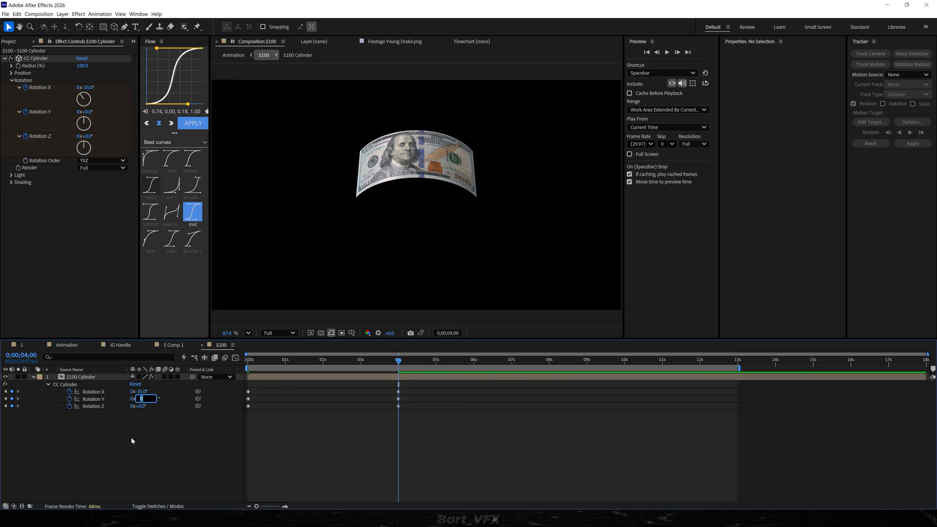
text(-40)
key(Return)
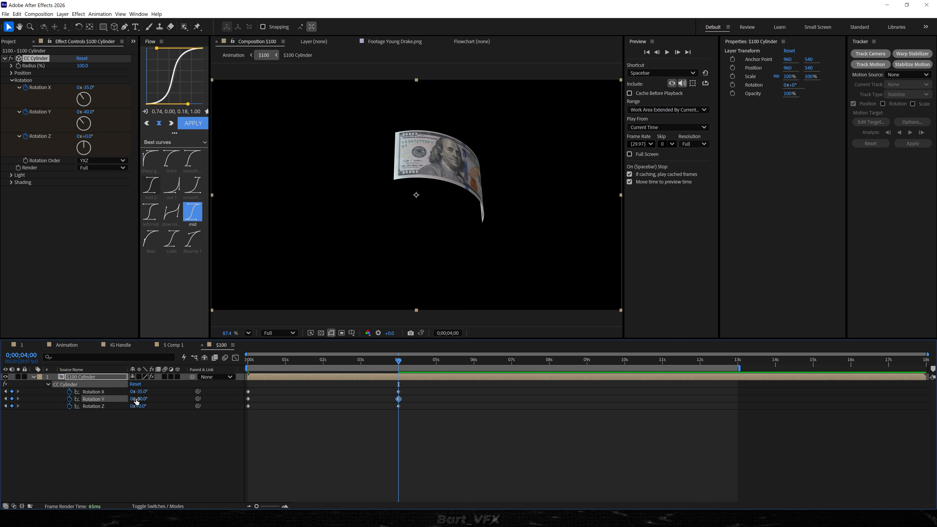
click(141, 406)
text(-35)
key(Return)
key(Home)
click(392, 258)
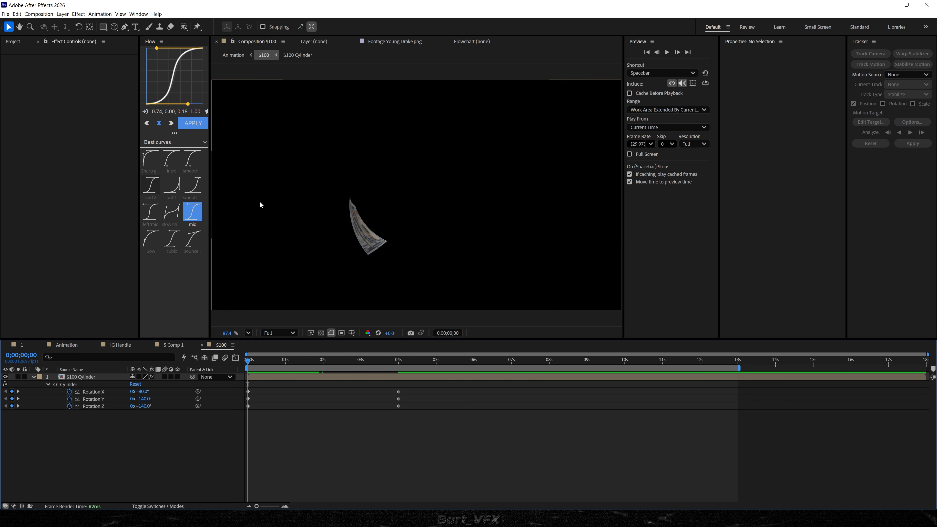
At 0;00;00;00, keyframe the $100 Cylinder layer's Position and set it to -736, 540, off the frame's left side.
click(89, 377)
scroll(352, 265, down, 2)
scroll(352, 263, down, 1)
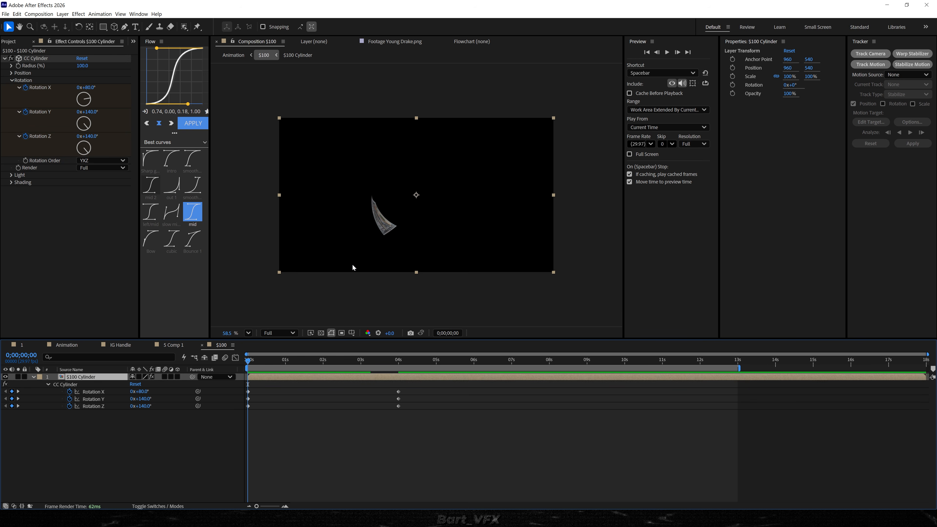
key(alt+shift+p)
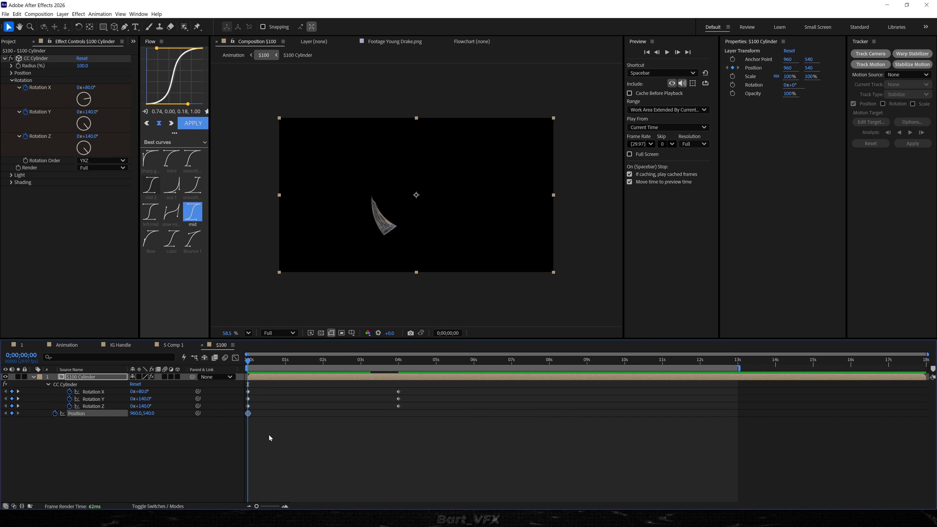
drag(374, 233, 192, 250)
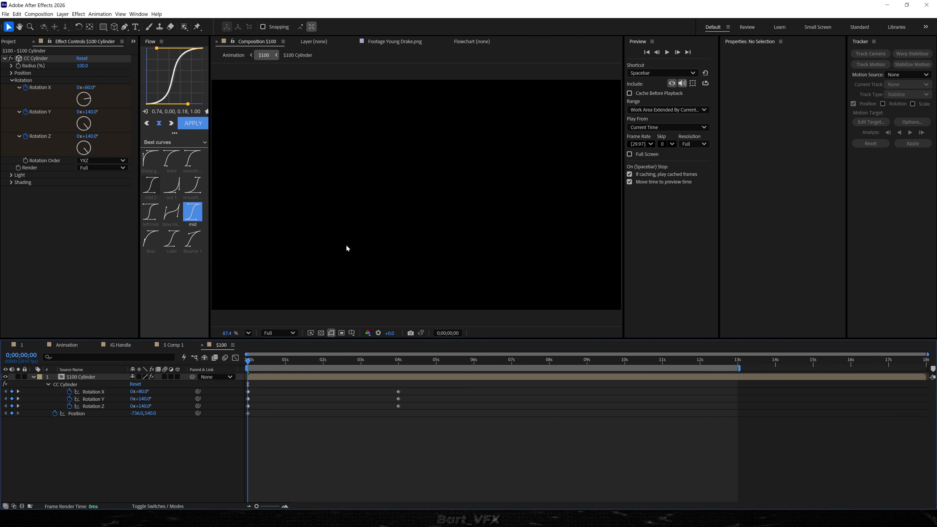
scroll(346, 244, down, 5)
drag(347, 245, 374, 239)
key(v)
At 0;00;04;00, set the $100 Cylinder layer's Position to 2381, 540 and preview the bill's flight from the start.
drag(288, 360, 397, 369)
drag(143, 413, 229, 446)
drag(147, 415, 418, 370)
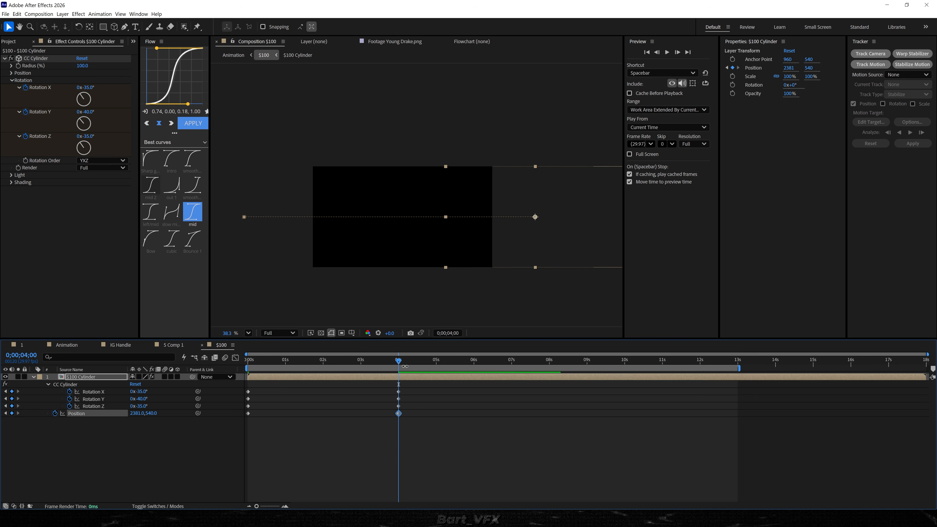
scroll(410, 261, up, 3)
key(Home)
key(space)
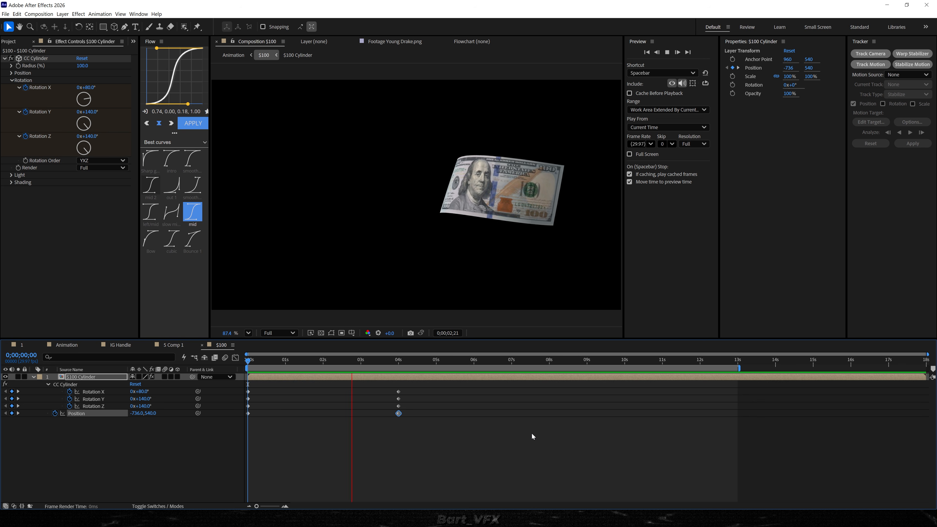
key(space)
key(space)
key(Home)
key(space)
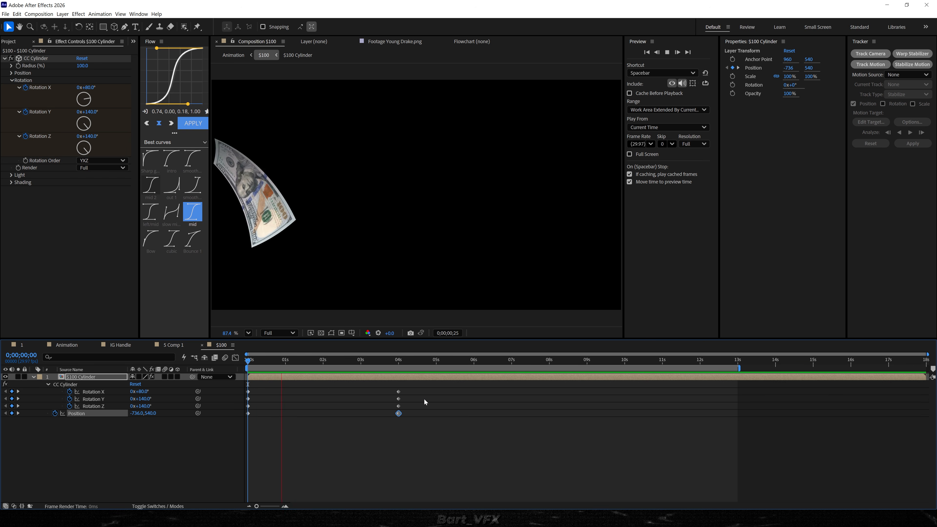
key(space)
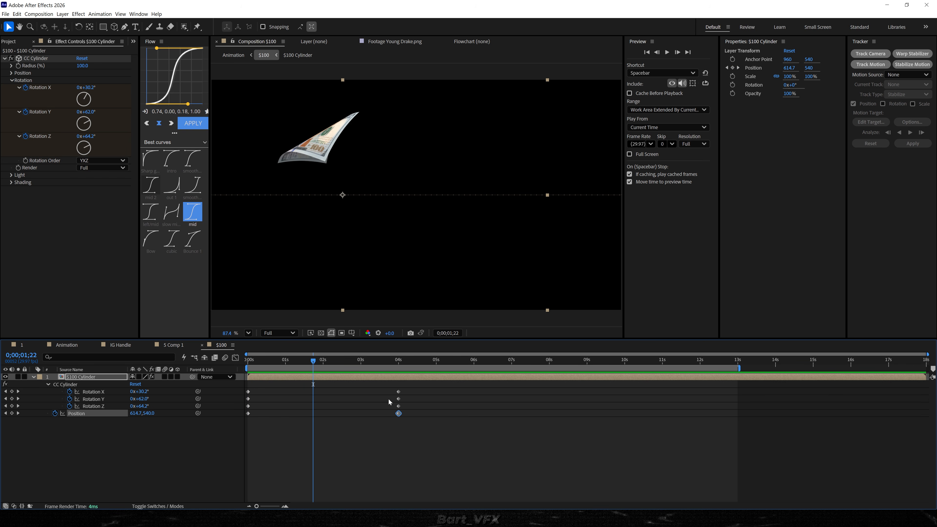
Apply Easy Ease to all Rotation and Position keyframes of the $100 Cylinder layer in the $100 composition.
double_click(282, 379)
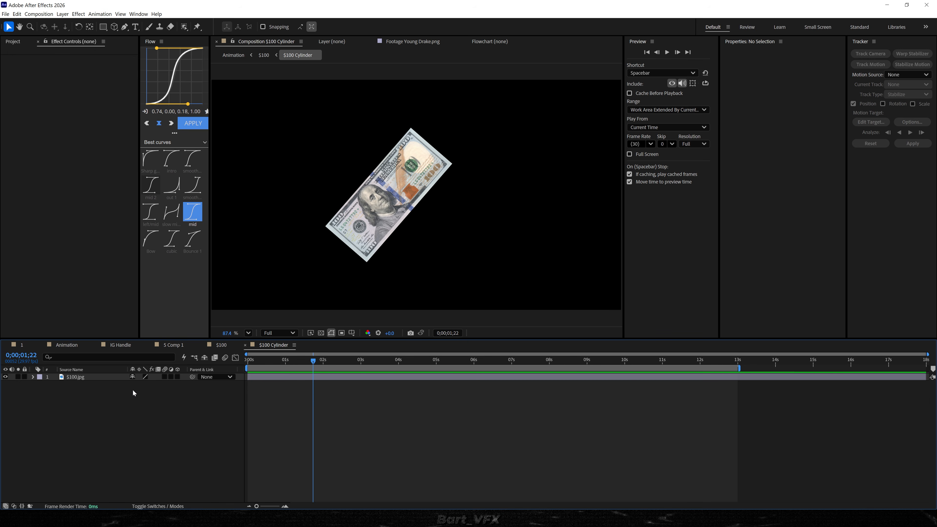
click(222, 345)
drag(420, 385, 280, 430)
key(F9)
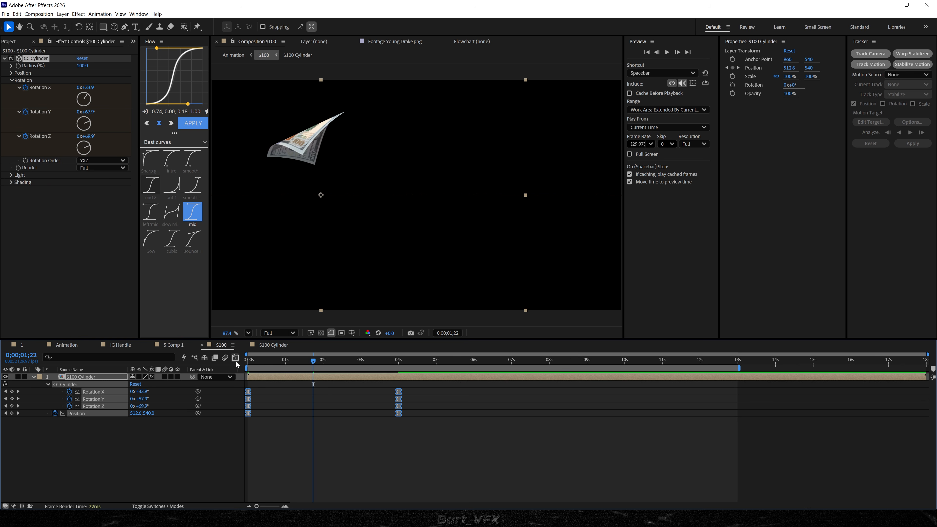
Reshape the keyframes' speed graph to peak within the first second and ease out slowly to 0;00;04;00, and preview.
click(236, 358)
scroll(434, 463, down, 3)
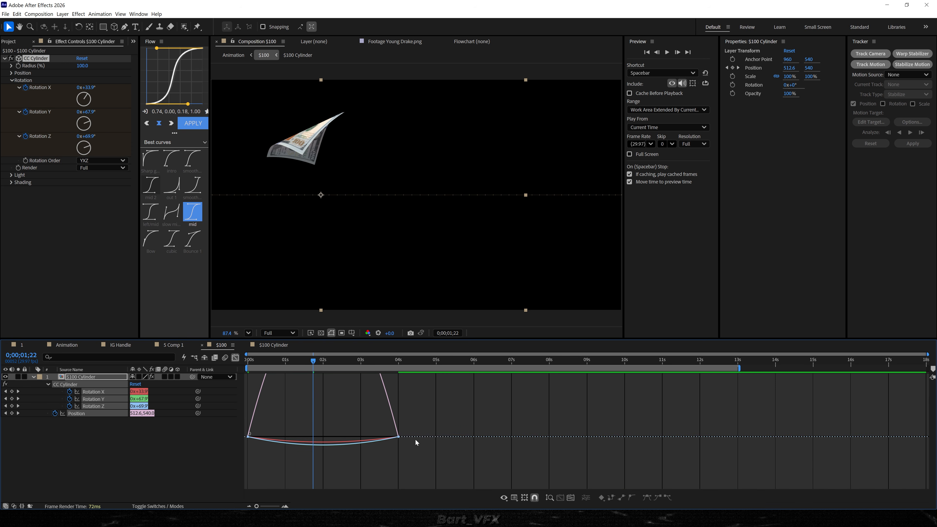
click(364, 441)
drag(373, 437, 323, 437)
click(248, 430)
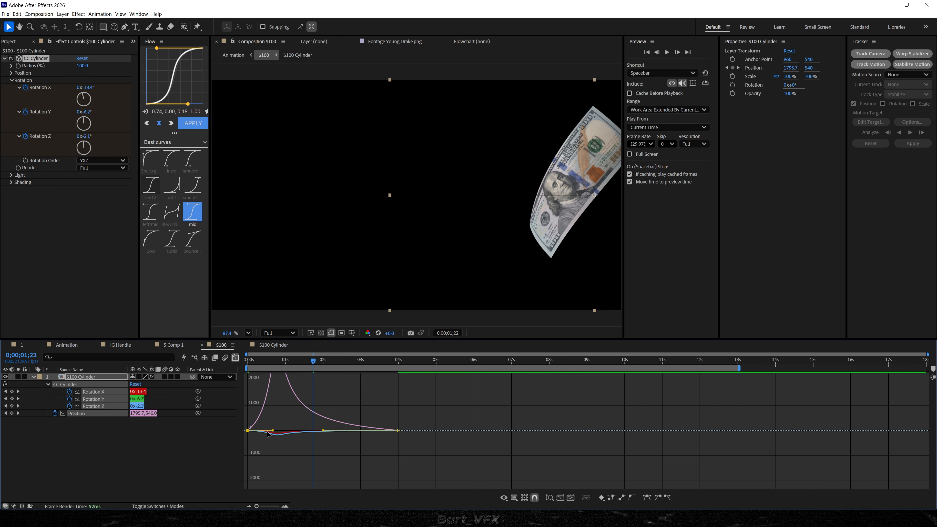
drag(313, 360, 228, 358)
key(space)
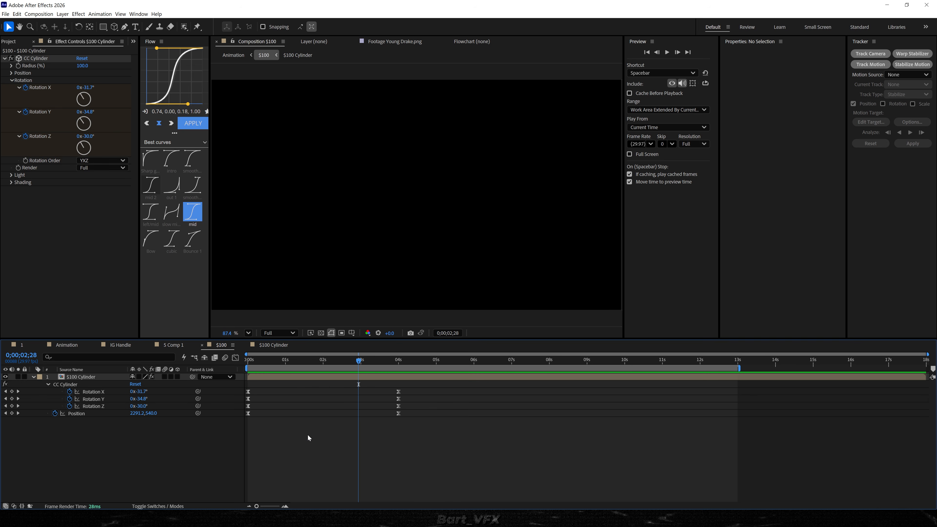
In the Animation composition, start the $100 layer at about 0;00;06;15 below All 1, parent it to All 1, and preview.
key(Tab)
click(245, 435)
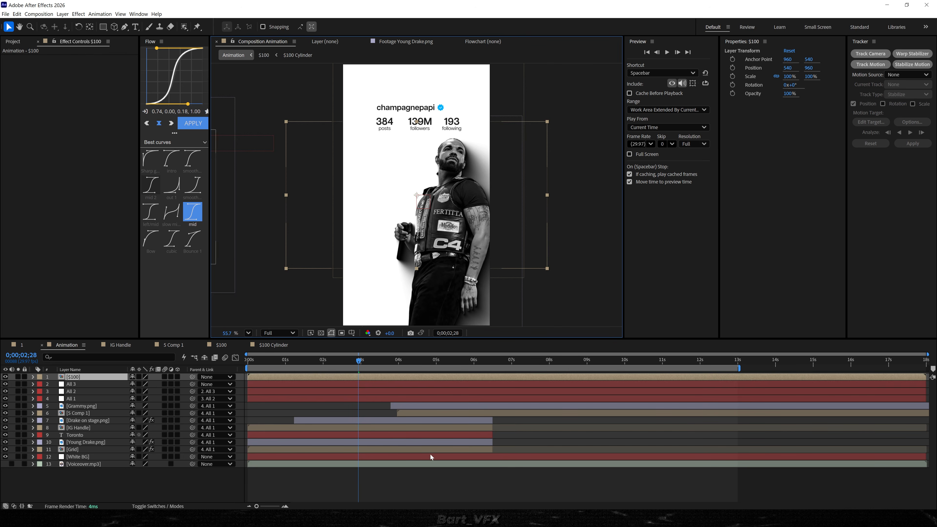
drag(525, 378, 545, 379)
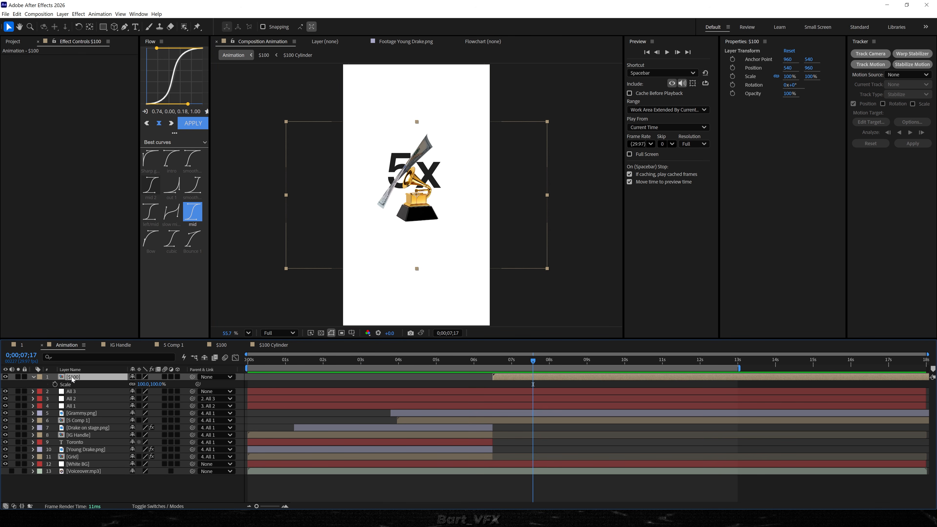
drag(73, 380, 134, 420)
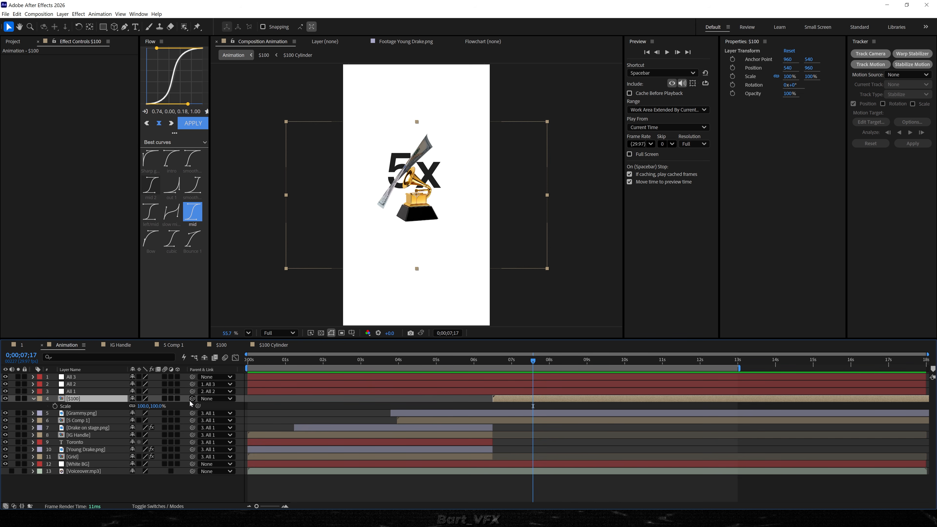
drag(192, 399, 74, 391)
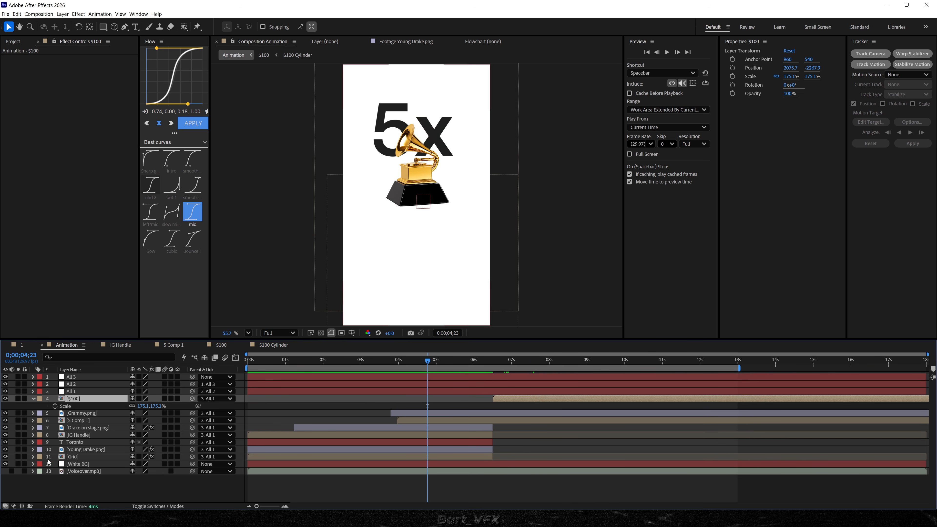
key(space)
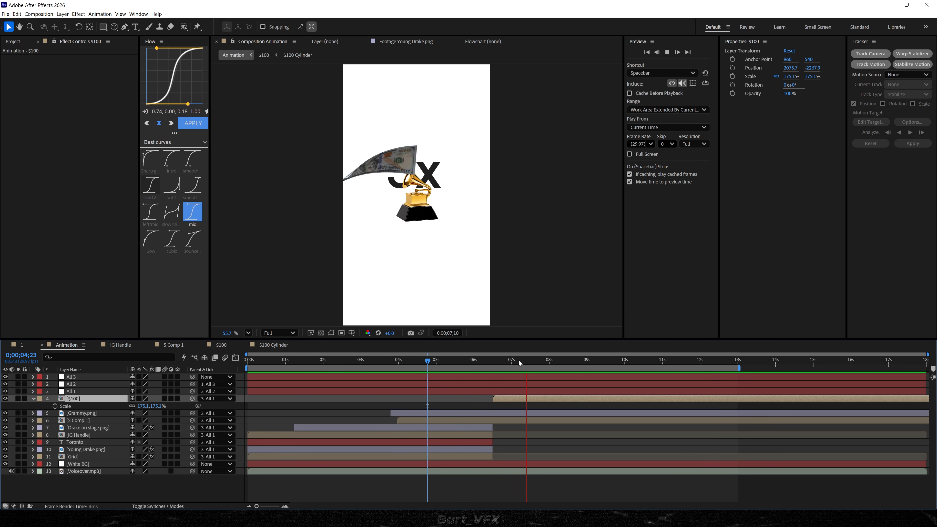
Reveal All 3's Scale keyframes, shift the layer about 12 frames earlier, and preview the zoom-out.
click(81, 378)
key(s)
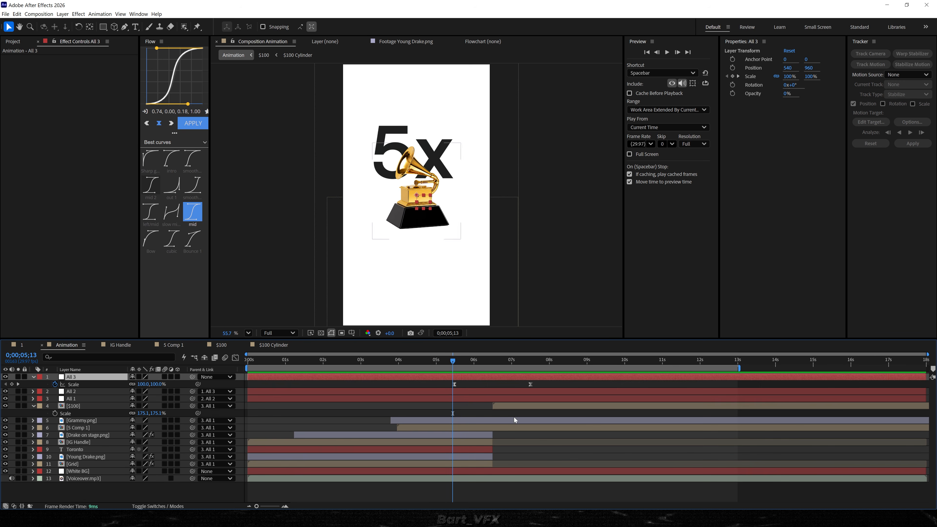
drag(525, 379, 512, 378)
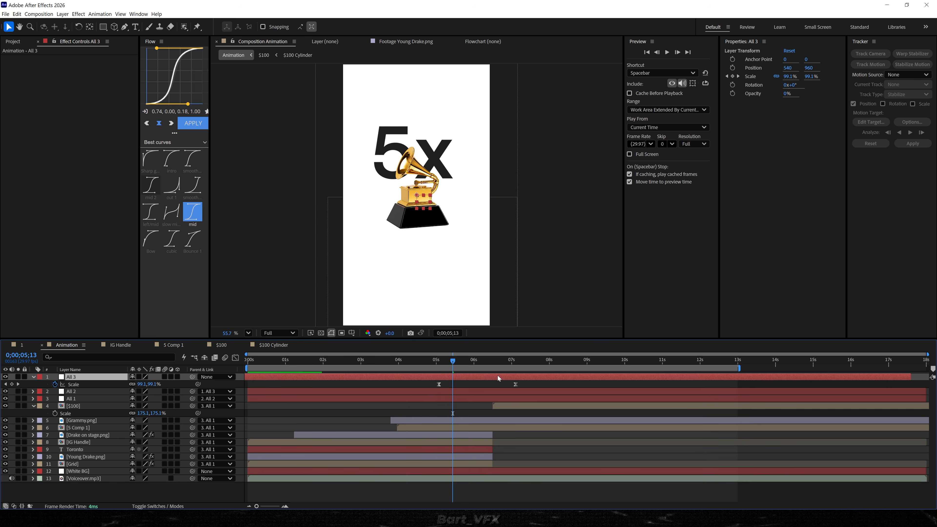
click(414, 361)
key(space)
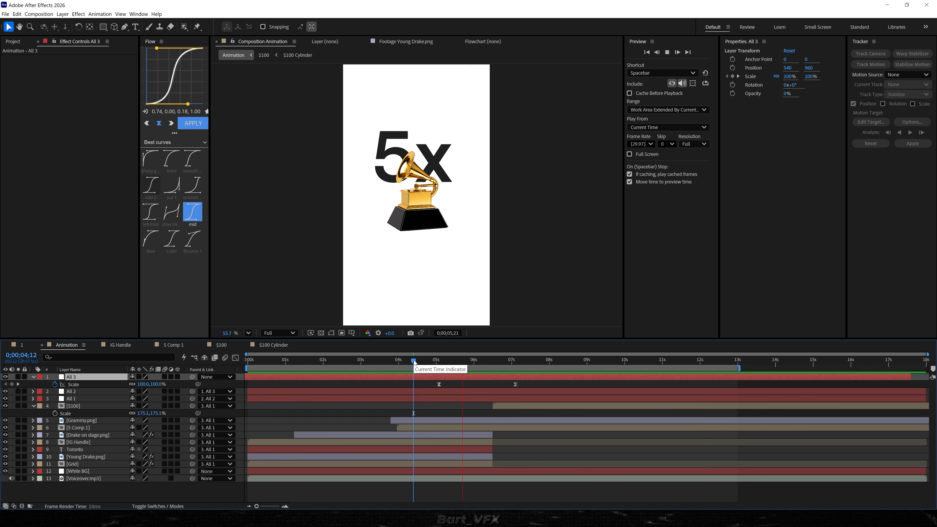
Trim the ends of the Drake on stage, IG Handle, Toronto, Young Drake and Grid layers to 0;00;06;02 and preview.
drag(414, 361, 477, 372)
click(483, 436)
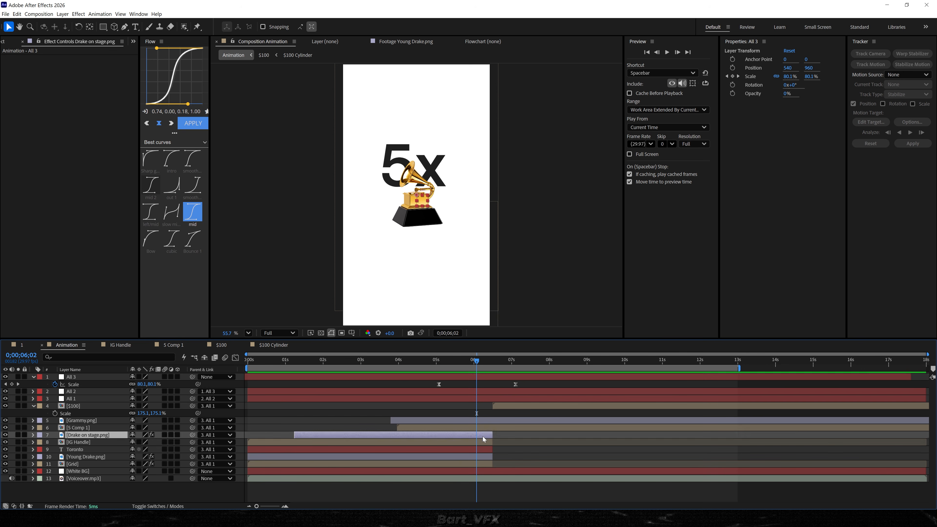
shift+click(483, 464)
key(alt+])
click(547, 459)
key(space)
Move the $100 layer's start to about 0;00;05;03, shift All 3 earlier to match, and preview the transition.
drag(506, 405, 469, 406)
key(space)
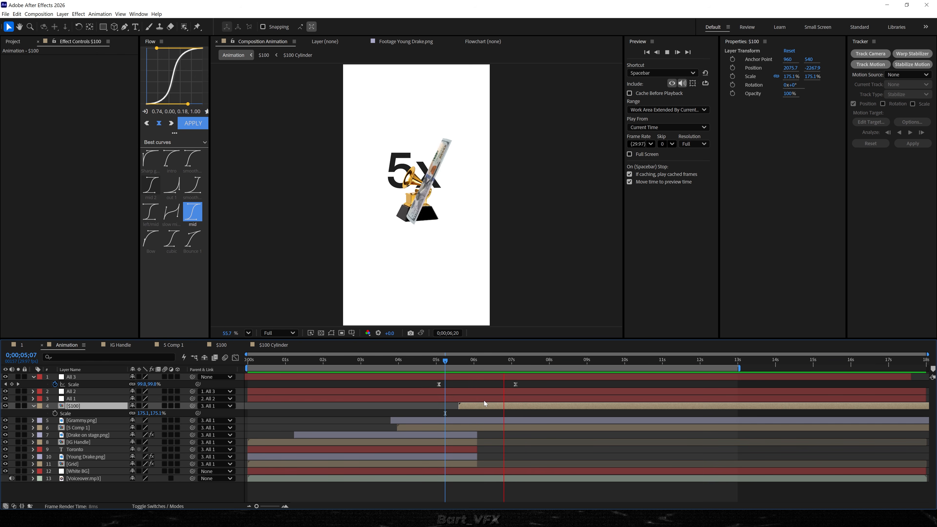
key(space)
drag(492, 405, 484, 405)
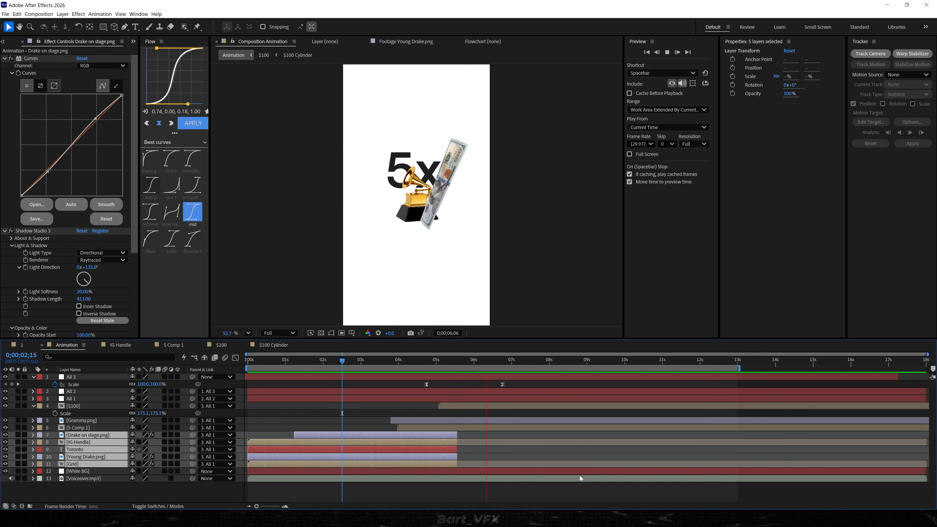
key(space)
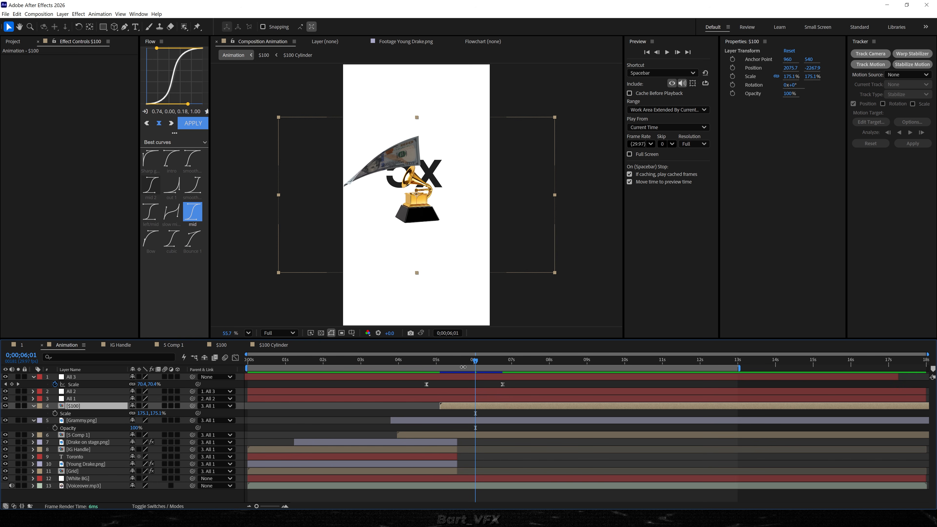
Apply the Drop Shadow effect to the $100 layer in the Animation composition.
key(ctrl+space)
text(rop)
key(BackSpace)
key(BackSpace)
key(BackSpace)
text(drop)
key(Return)
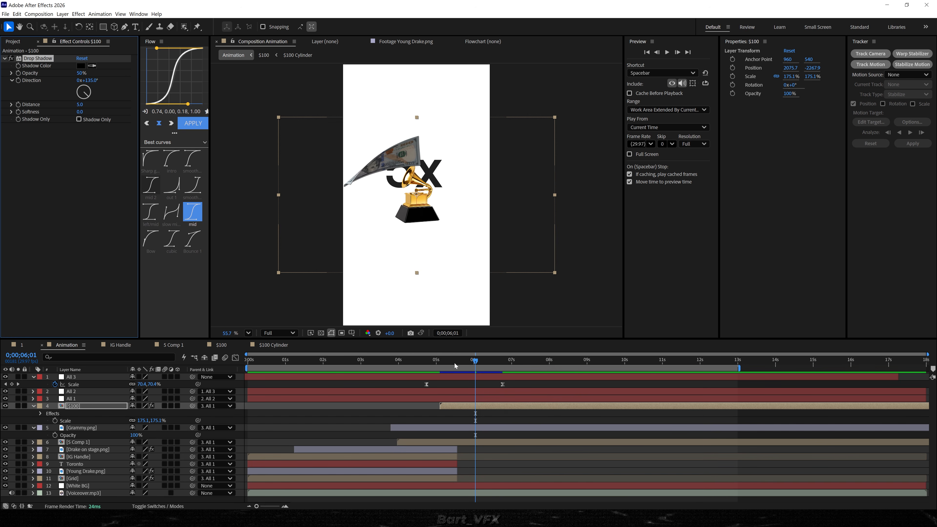
Set the $100 layer's Drop Shadow Distance to 0 and Softness to 189, and inspect the shadow around the bill.
click(85, 105)
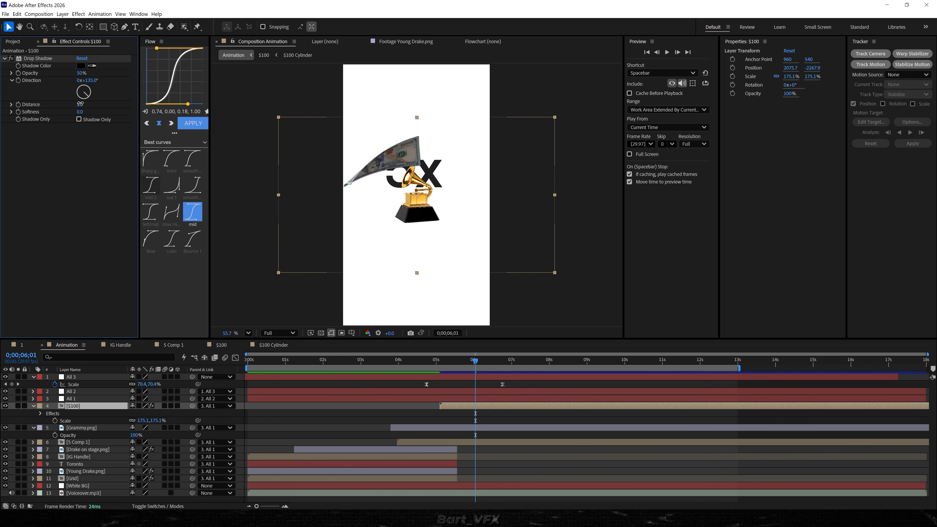
drag(80, 111, 107, 112)
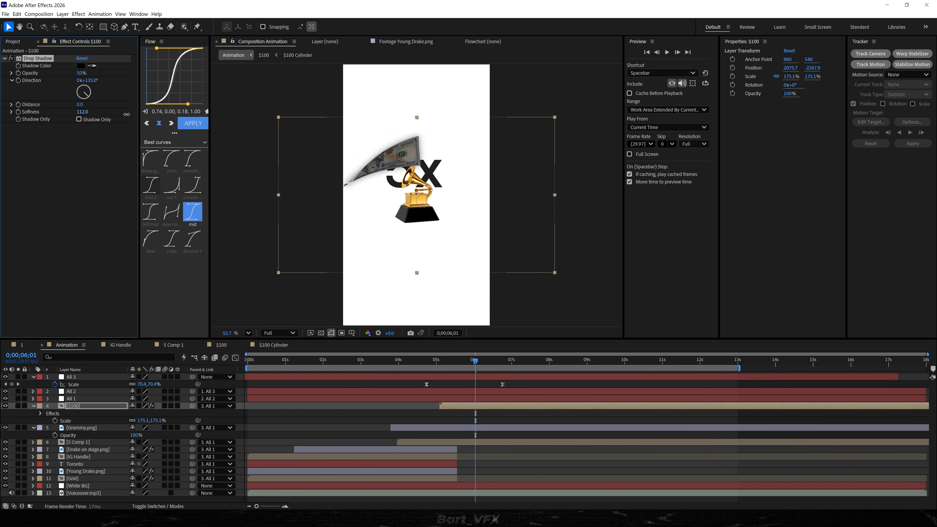
drag(127, 114, 155, 115)
scroll(394, 154, up, 5)
drag(395, 154, 362, 182)
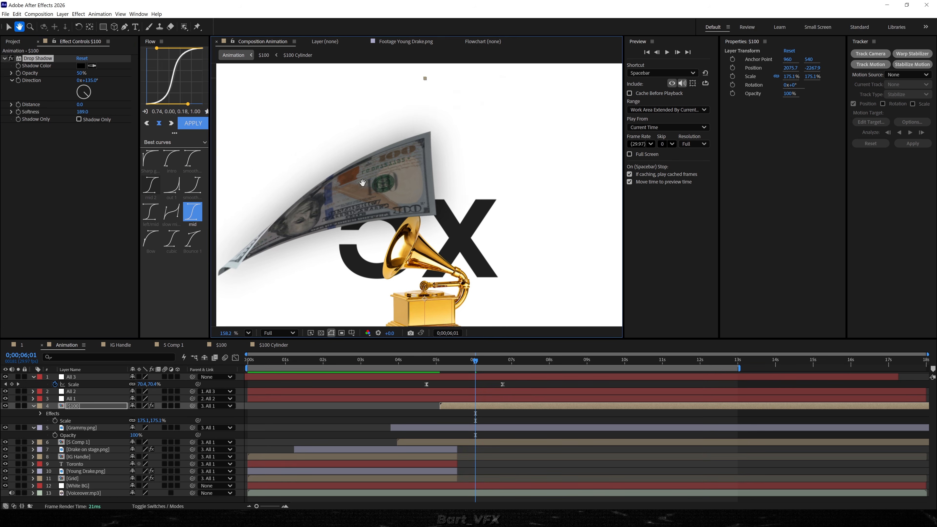
Enable motion blur for the $100 Cylinder layer inside the $100 composition and return to the Animation composition.
double_click(465, 405)
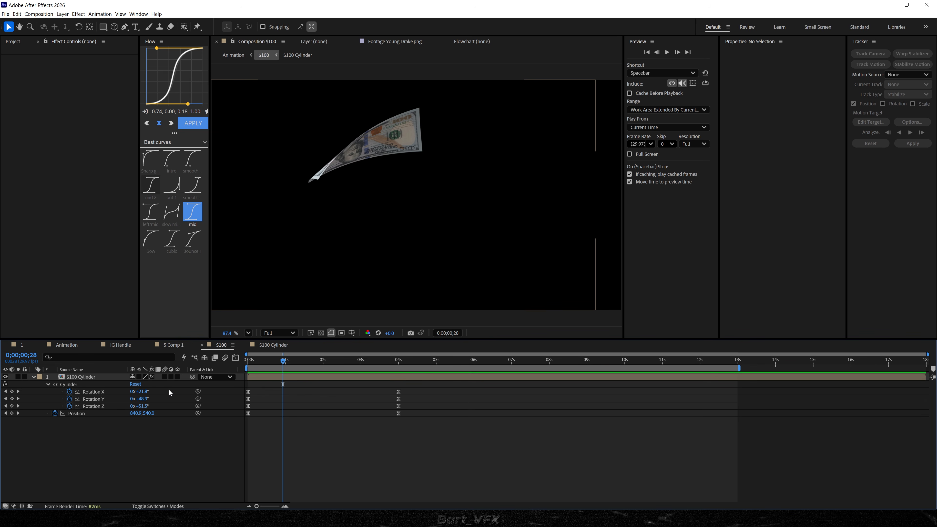
click(164, 376)
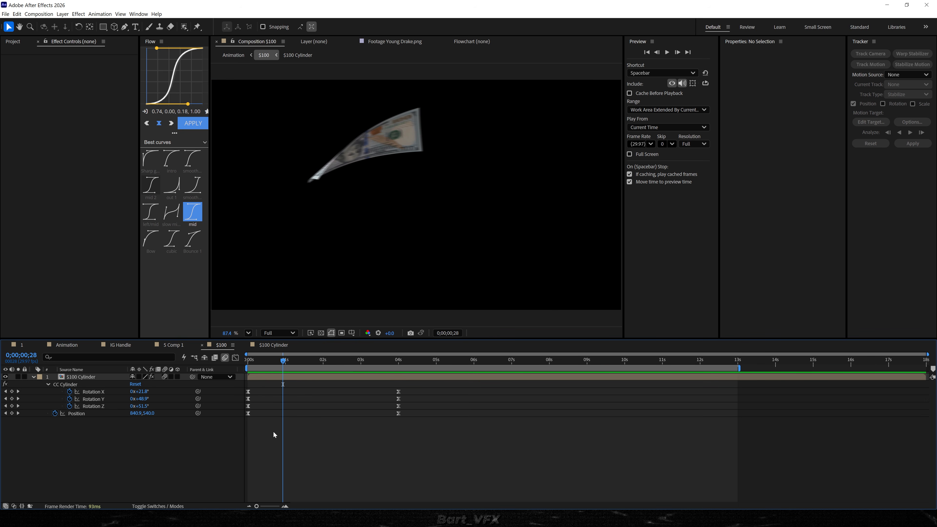
key(Tab)
click(174, 417)
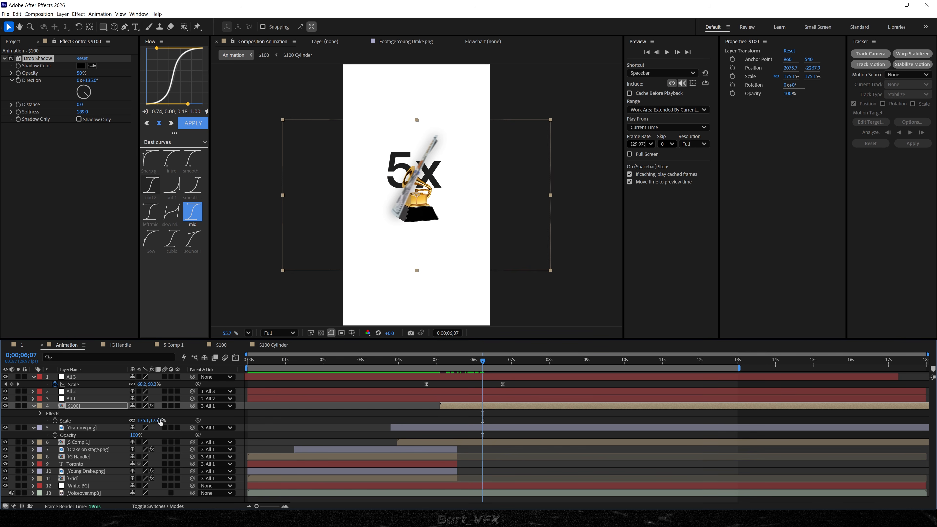
Scale the $100 layer up to 332.1% and preview the bill passing in front of the Grammy.
key(s)
key(s)
drag(143, 414, 774, 373)
drag(435, 363, 483, 363)
key(space)
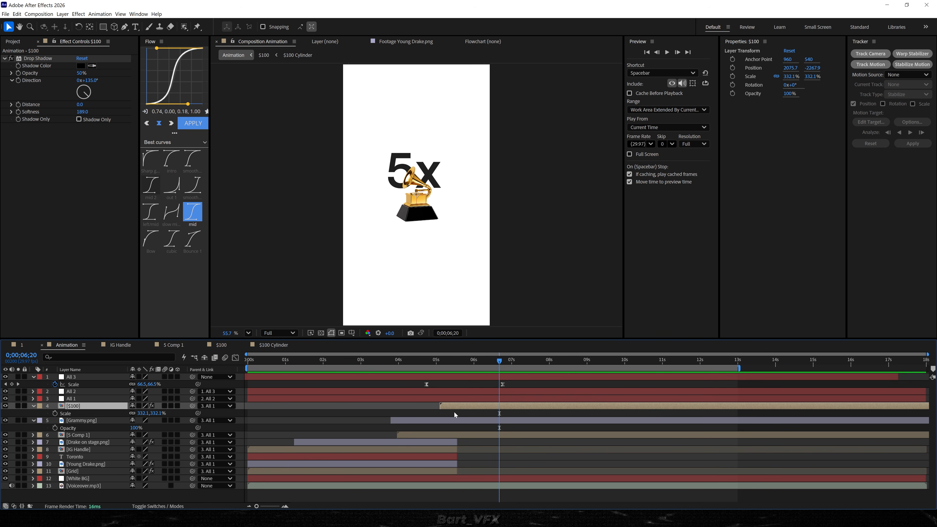
Duplicate the $100 layer three times and move all four bill layers to start at about 0;00;05;11.
key(ctrl+d)
key(ctrl+d)
key(ctrl+d)
drag(451, 428, 465, 424)
Retime All 3's second Scale keyframe to about 0;00;06;24, start the $100 layers at about 0;00;04;29, and preview.
drag(458, 360, 463, 361)
mouse_move(511, 382)
mouse_down()
mouse_move(483, 386)
mouse_move(512, 385)
mouse_up()
drag(463, 362, 435, 362)
key(space)
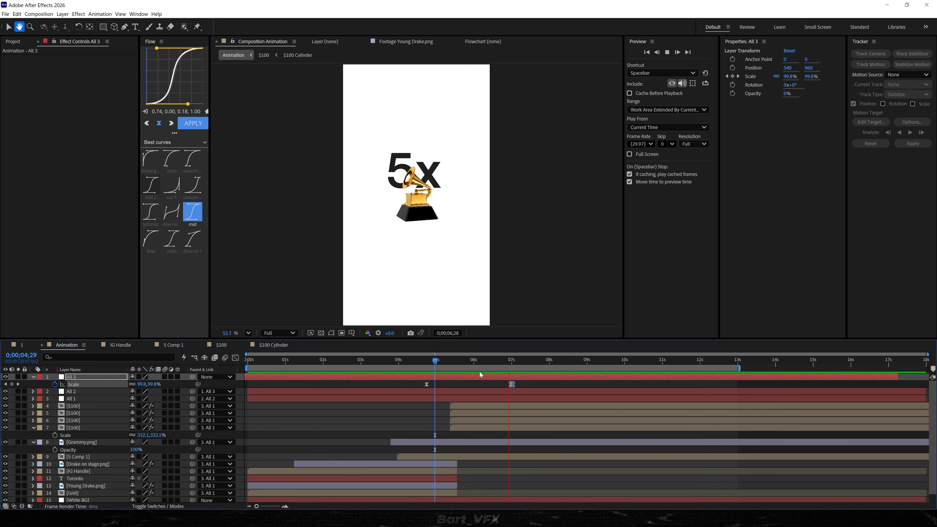
key(space)
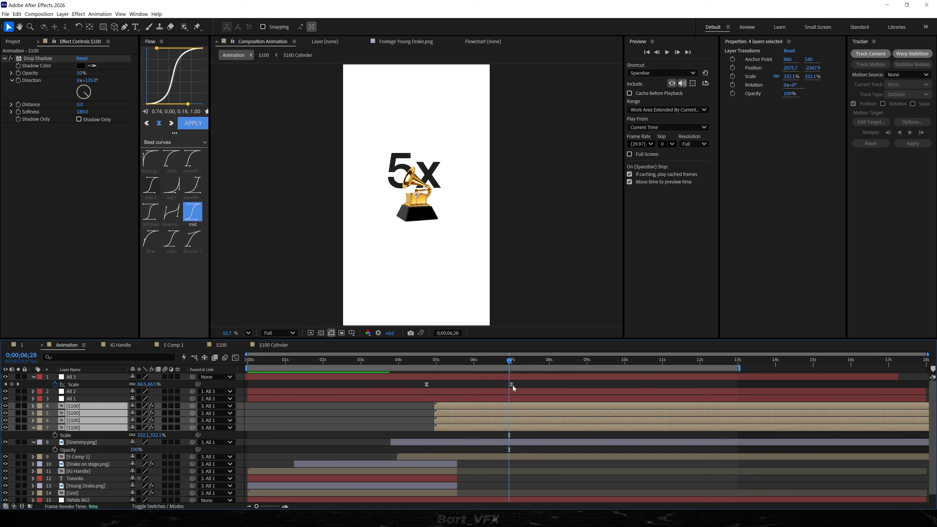
drag(514, 383, 506, 388)
key(space)
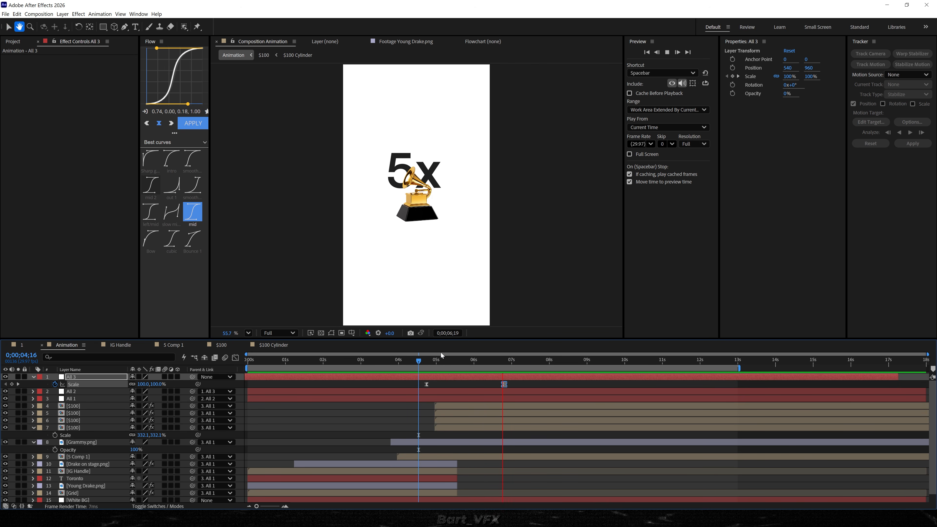
key(space)
Set the uppermost $100 layer's rotation to 220° and preview the two bills crossing the Grammy.
click(453, 361)
click(457, 420)
drag(444, 360, 491, 364)
scroll(419, 282, down, 2)
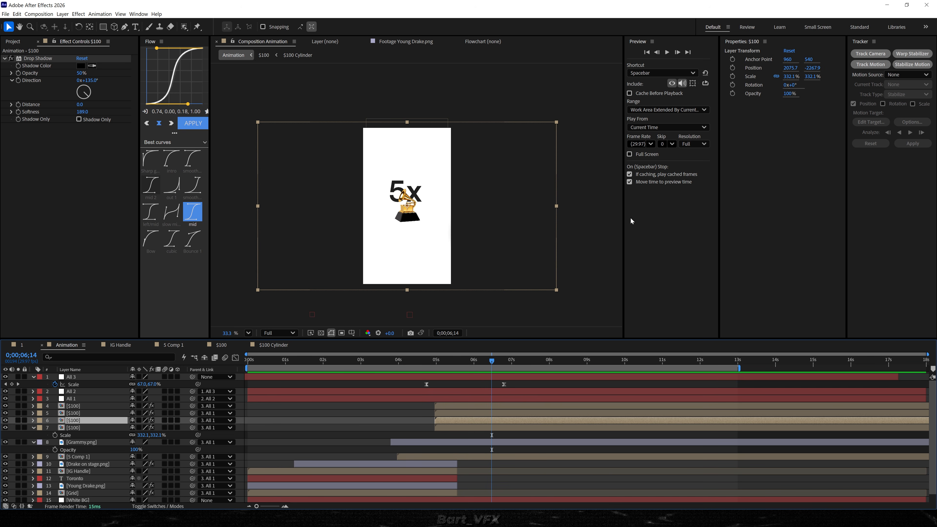
click(379, 431)
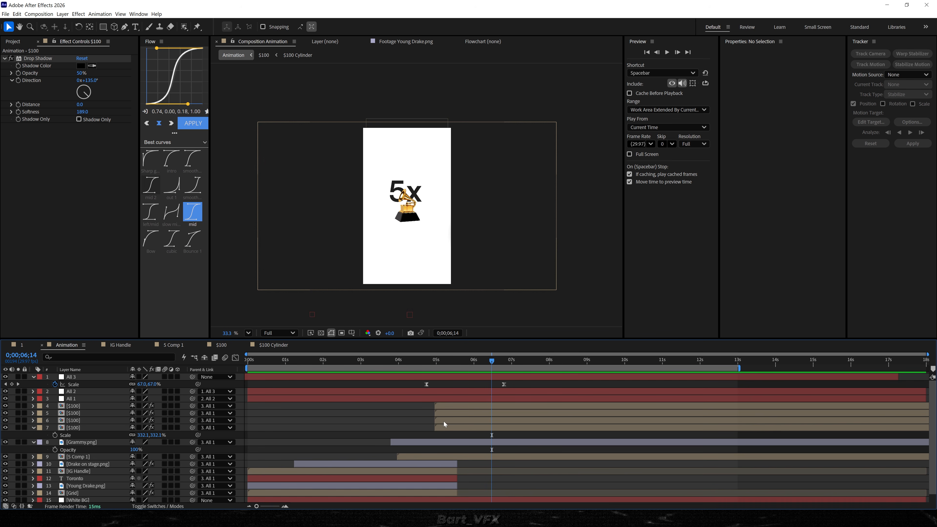
scroll(392, 221, up, 2)
click(122, 405)
key(r)
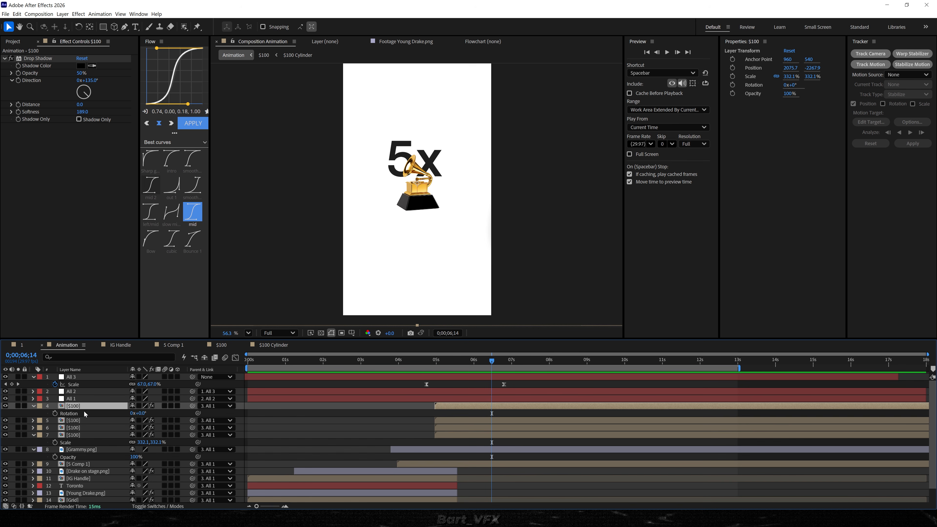
drag(140, 413, 236, 409)
click(291, 419)
click(420, 360)
key(space)
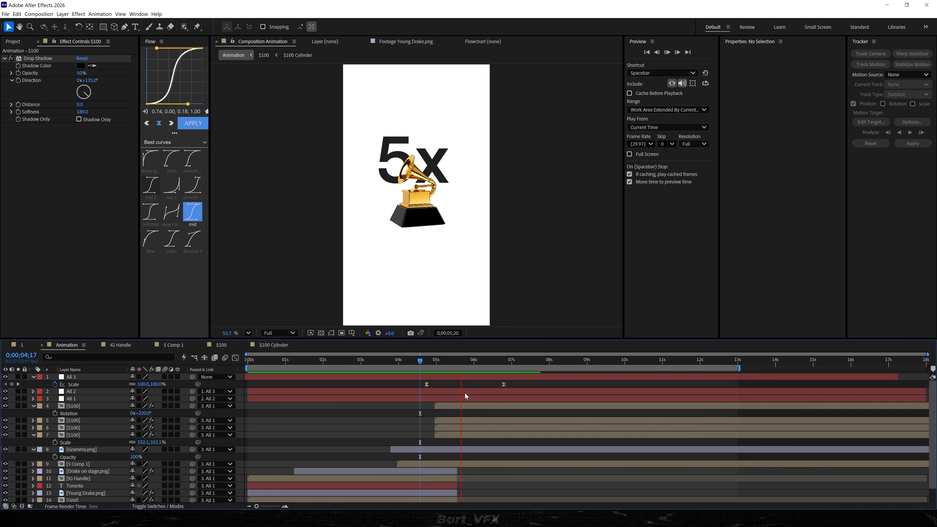
drag(454, 362, 442, 360)
key(space)
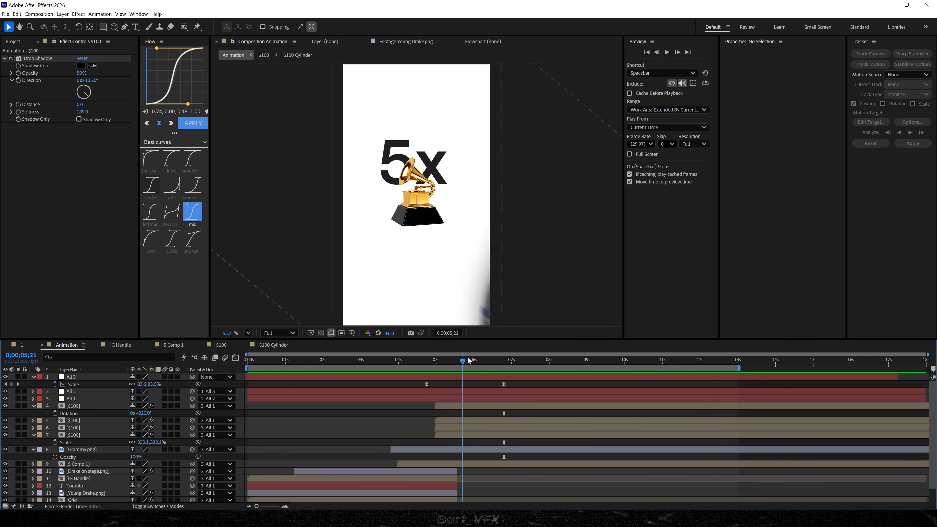
Set the second $100 layer's rotation to 40° and check the bills' arrangement at several frames.
scroll(270, 465, down, 2)
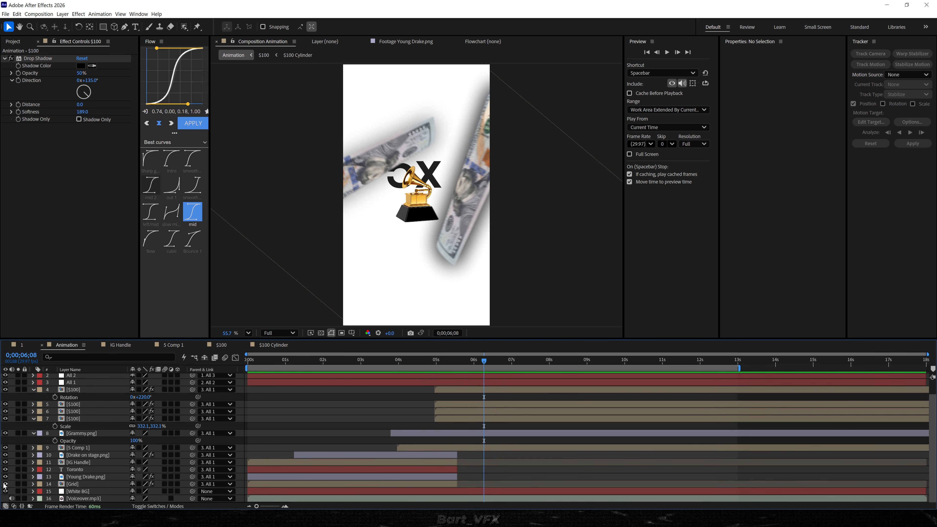
drag(142, 412, 156, 410)
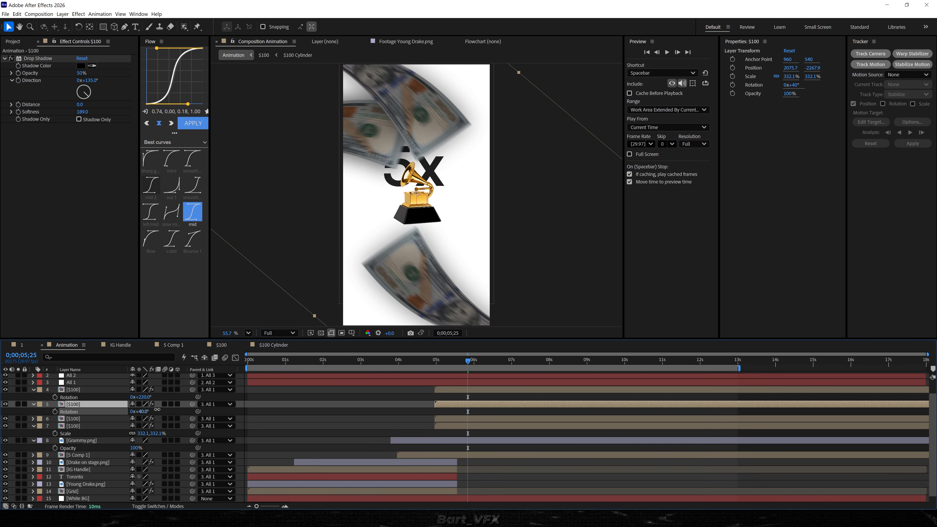
drag(468, 361, 482, 363)
drag(482, 363, 490, 362)
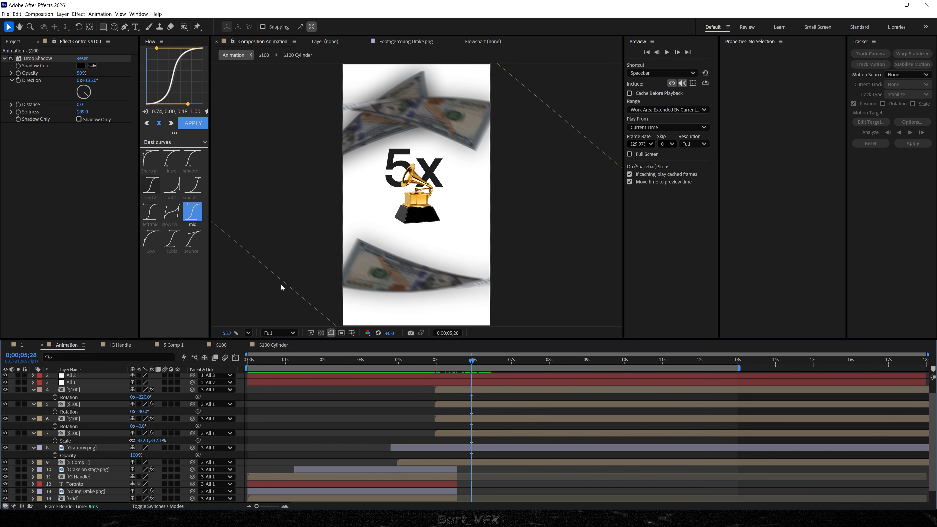
scroll(281, 284, down, 2)
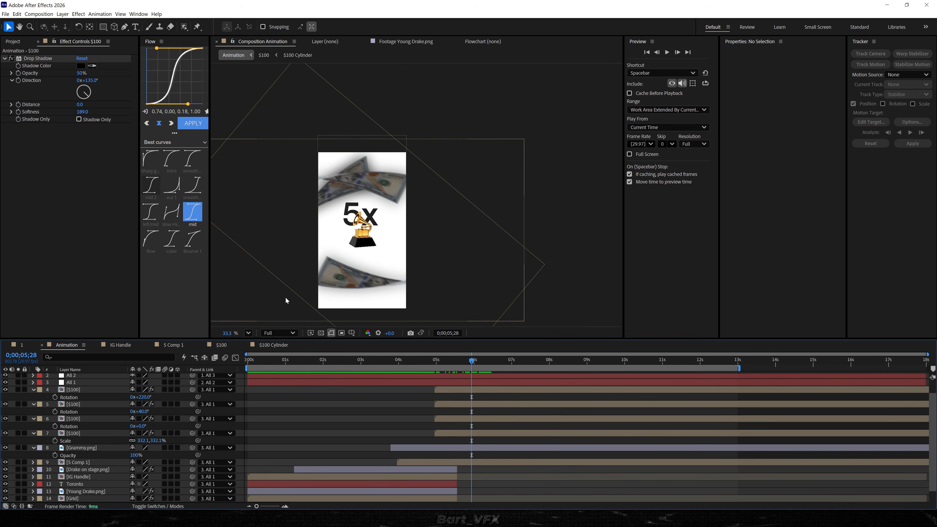
Set the third $100 layer's rotation to 161° and preview the bills.
drag(143, 428, 204, 420)
key(space)
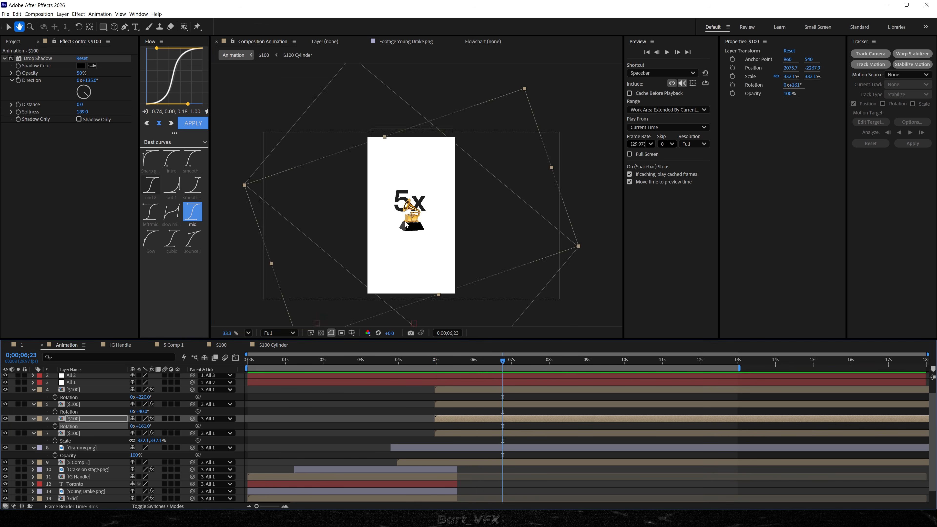
scroll(406, 247, up, 3)
click(410, 371)
key(space)
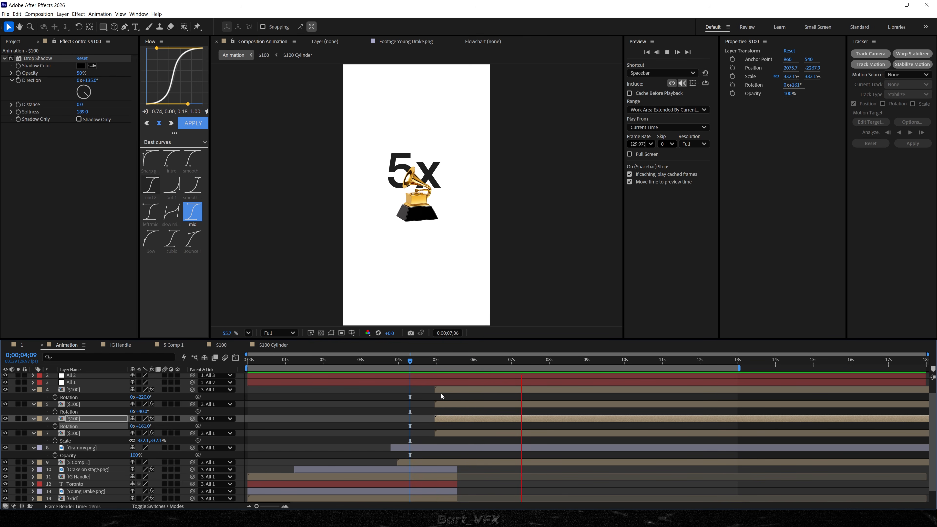
Set the fourth $100 layer's rotation to 88° and check the bills' entrance.
click(96, 434)
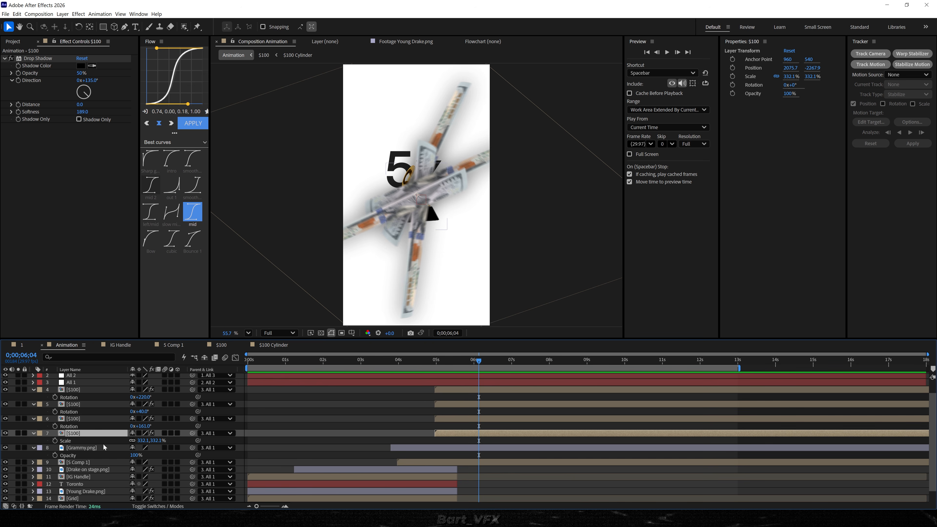
drag(140, 442, 178, 440)
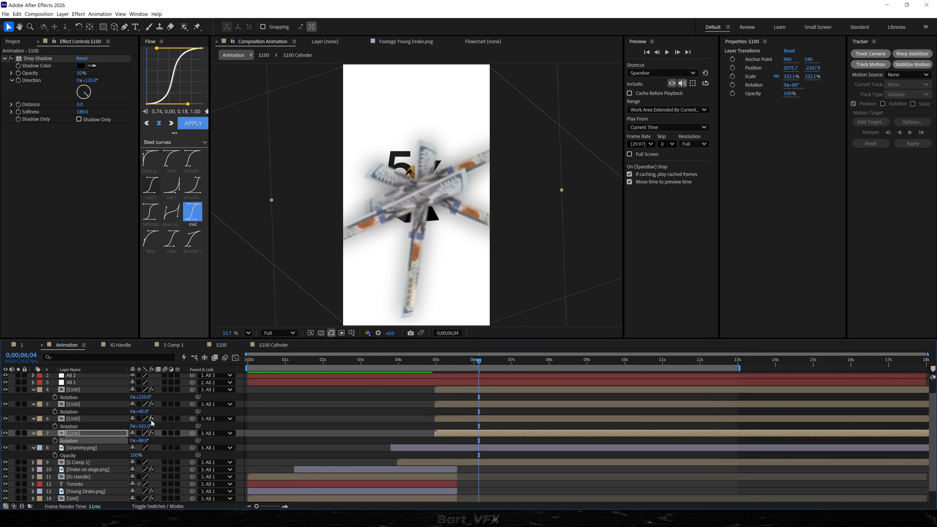
drag(420, 361, 460, 362)
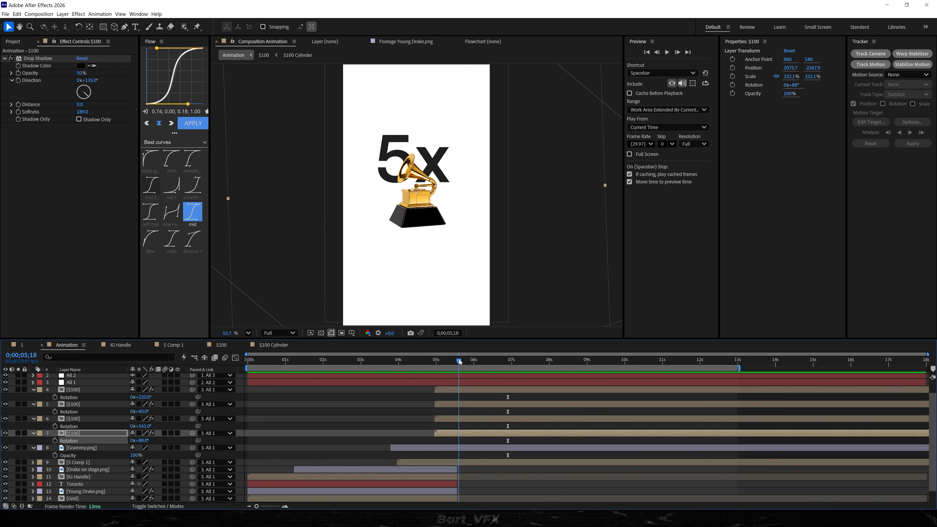
Stagger the four $100 layers a few frames apart, with the uppermost starting first, and preview.
click(453, 391)
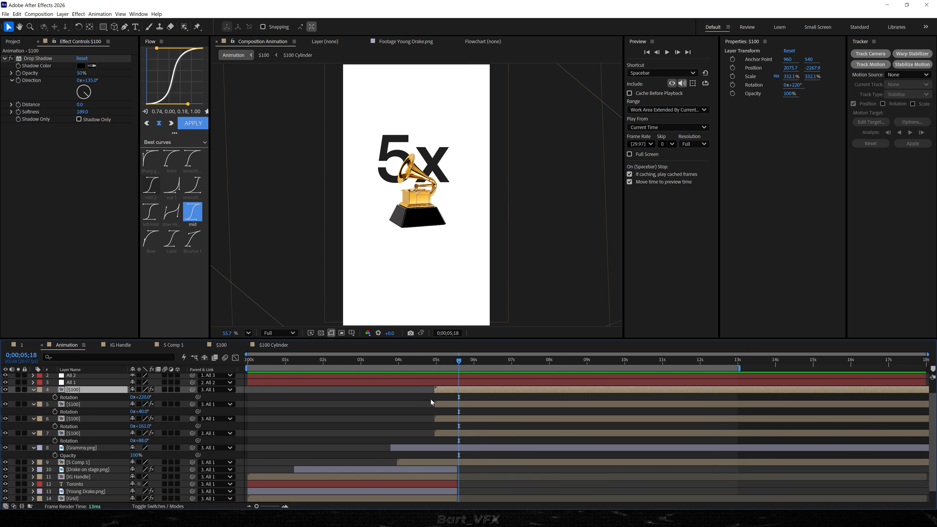
shift+click(453, 436)
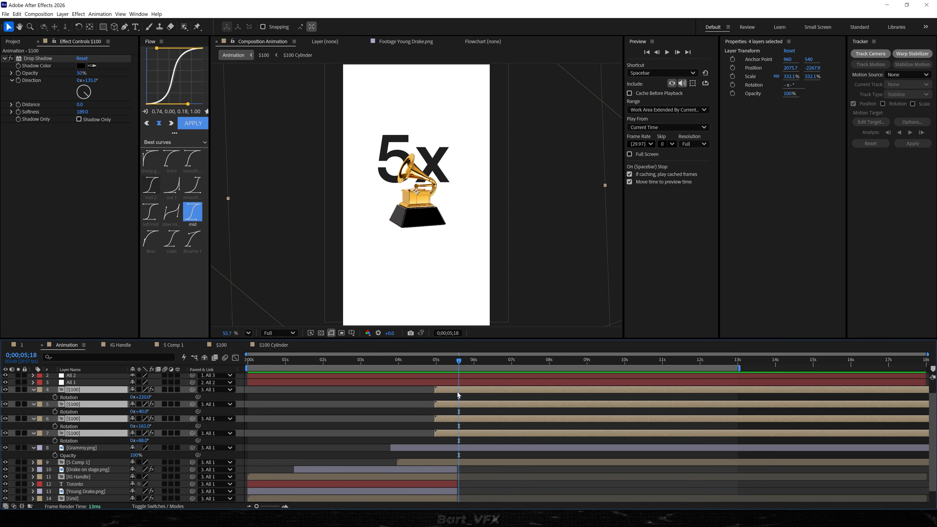
drag(449, 388, 464, 385)
click(402, 411)
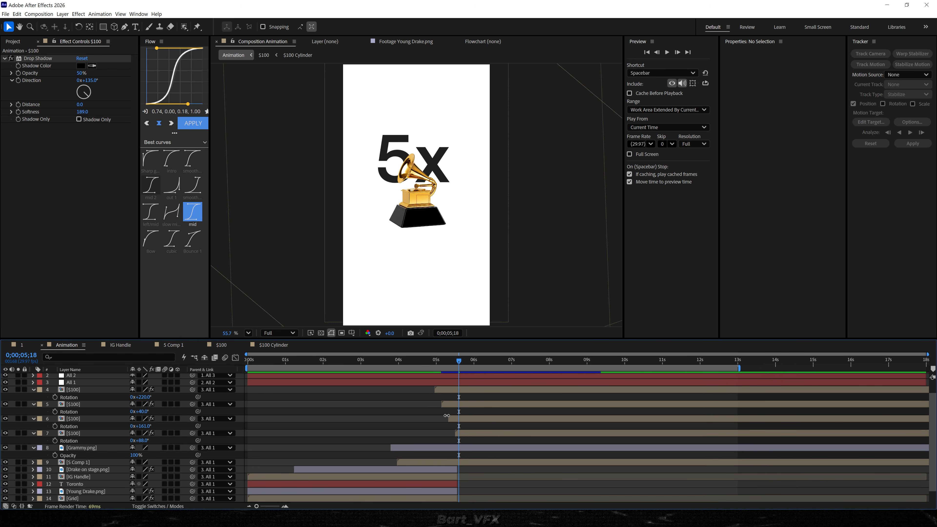
click(428, 361)
key(space)
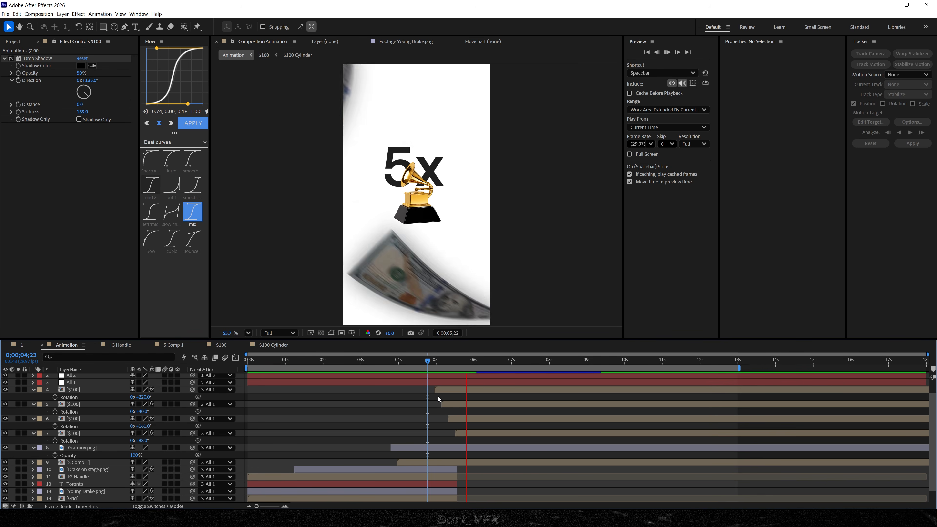
Lower the fourth $100 layer's bill in the frame to a position of about 2117, -1078.
key(space)
mouse_move(491, 362)
mouse_down()
mouse_move(500, 363)
mouse_move(488, 363)
mouse_up()
click(432, 293)
scroll(433, 292, down, 3)
drag(433, 292, 430, 310)
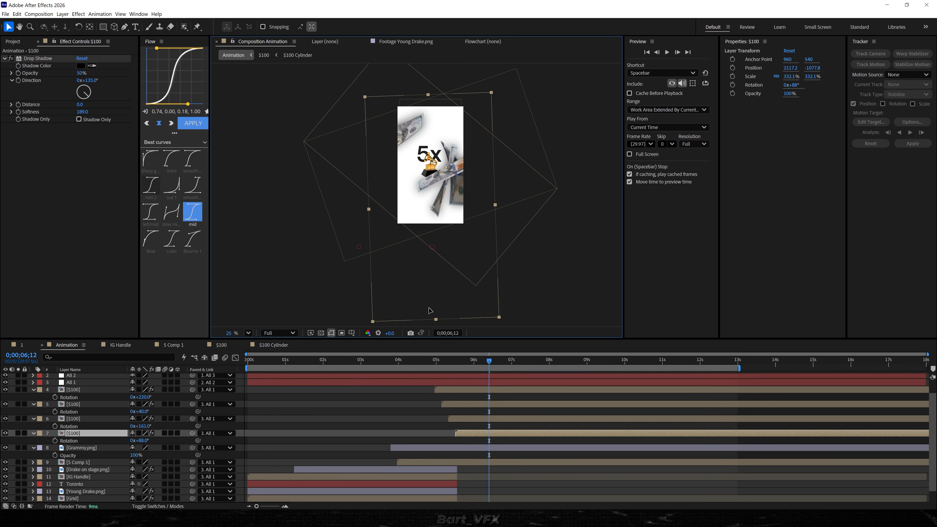
Spread out the remaining bills, placing the second $100 layer at about 3045, -1349, and preview the animation.
scroll(424, 302, up, 2)
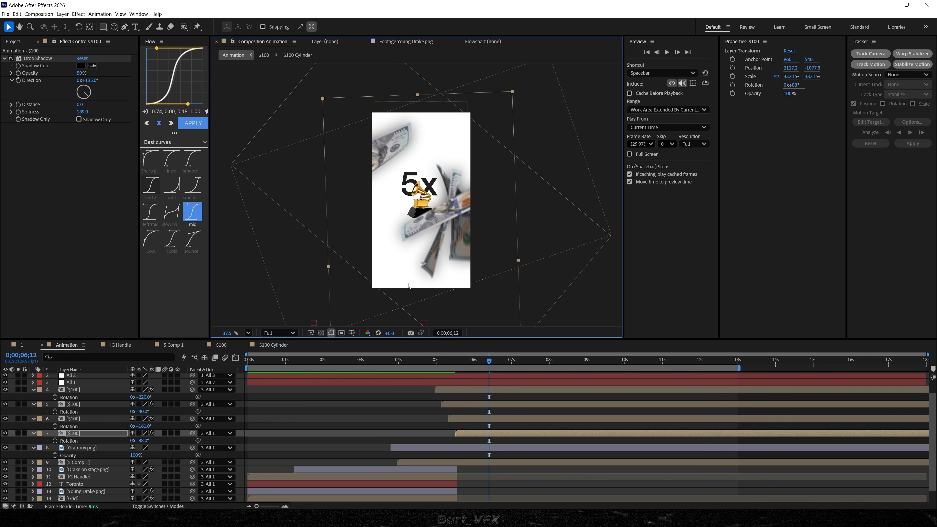
click(475, 418)
drag(309, 290, 216, 315)
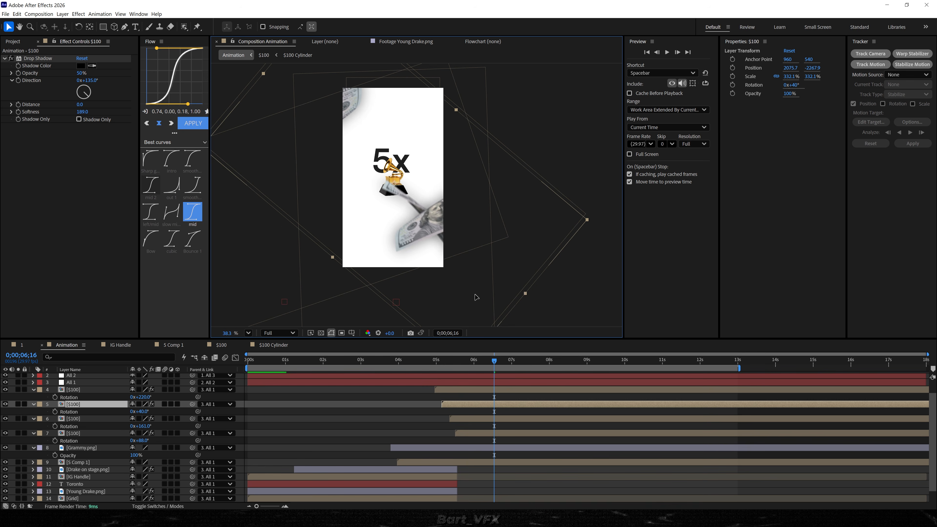
drag(477, 296, 522, 335)
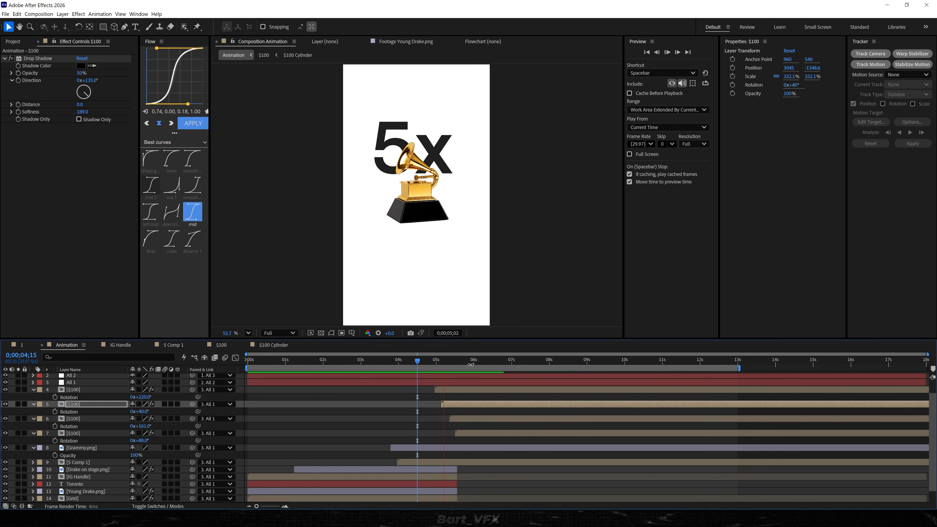
key(space)
click(424, 363)
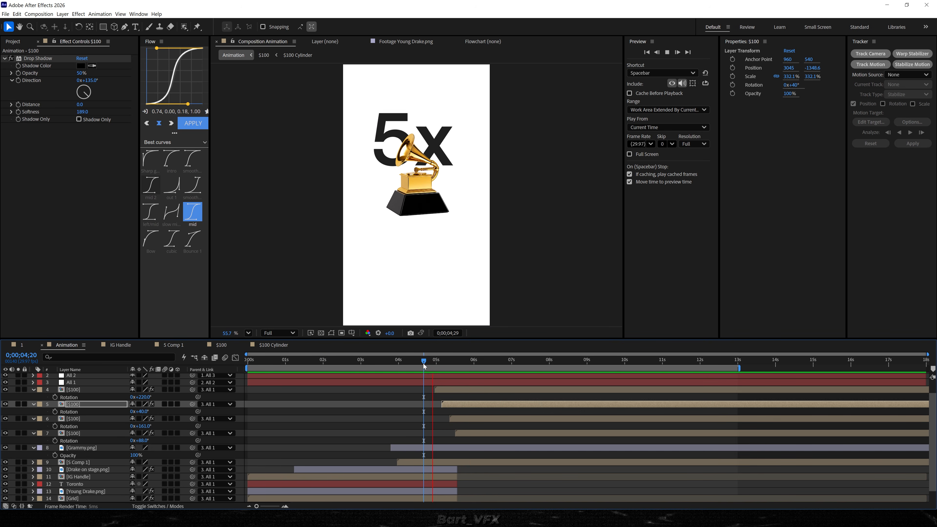
key(space)
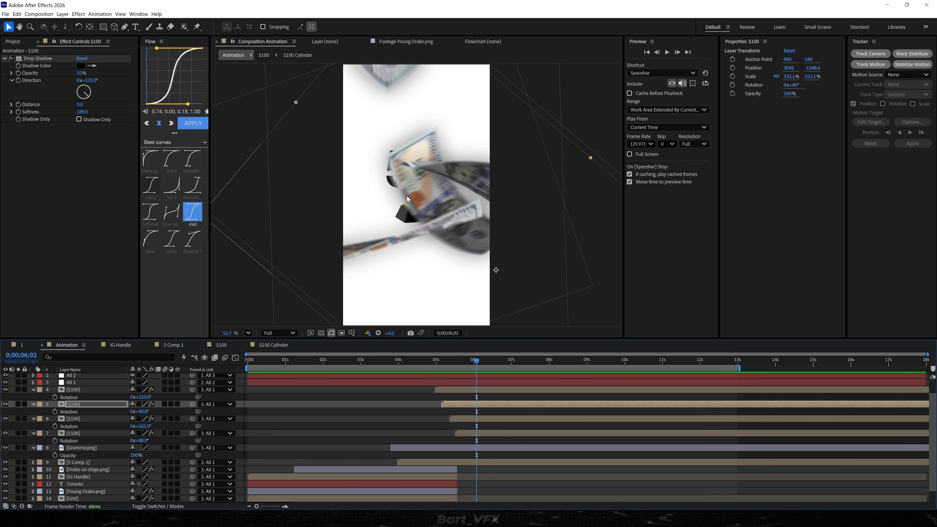
Rename the 5 Comp 1 layer to "5x" and link its Opacity to Grammy.png's Opacity.
click(467, 464)
shift+click(83, 450)
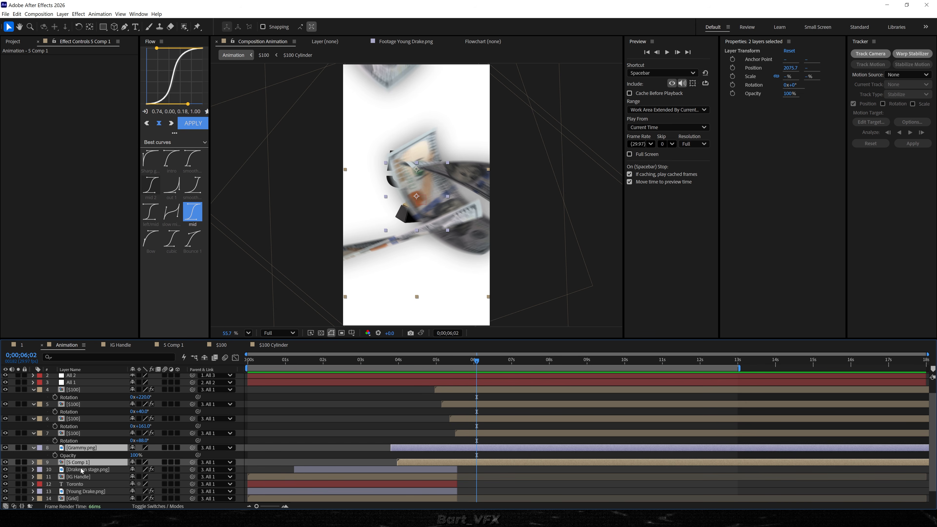
click(81, 475)
click(81, 463)
key(Return)
text(5)
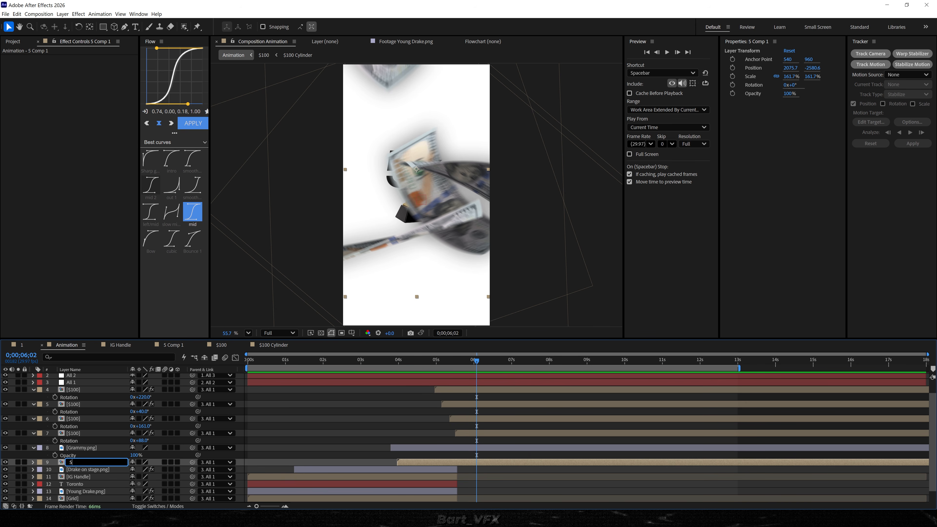
text(x)
key(Return)
key(t)
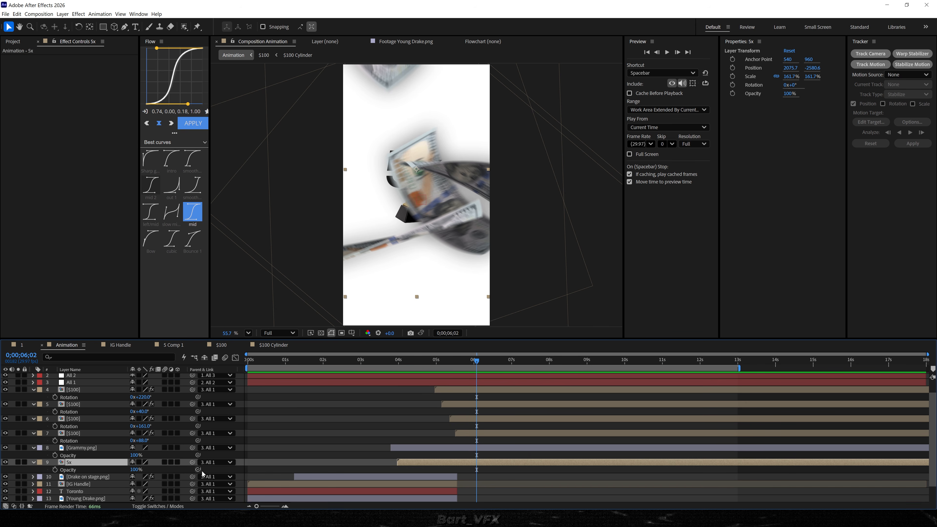
drag(198, 469, 56, 462)
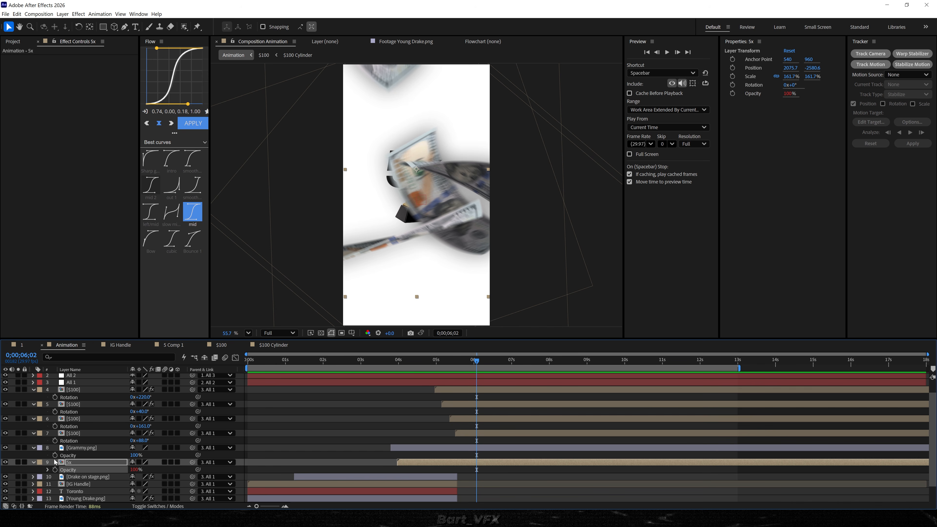
Keyframe Grammy.png's Opacity from 100% to 0% just before and at 0;00;06;02, and preview the disappearance.
key(ctrl+Up)
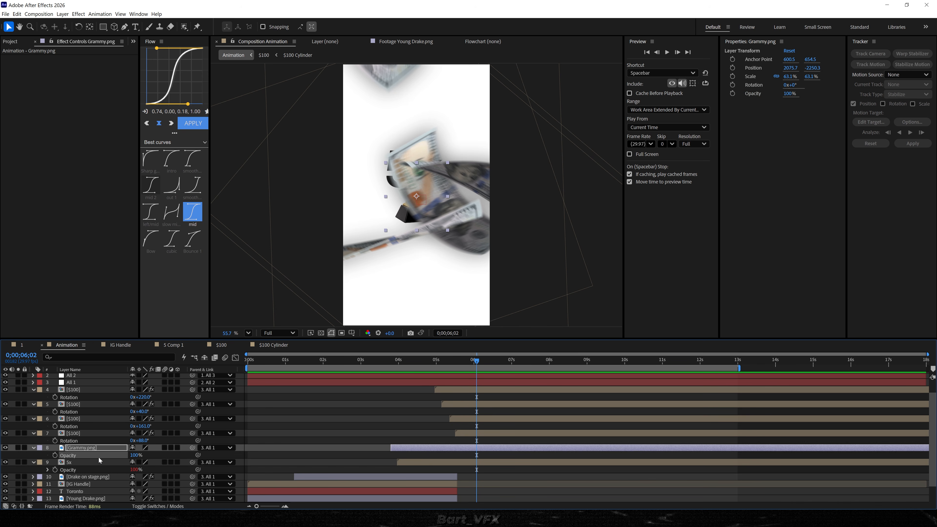
click(55, 455)
drag(476, 456, 473, 456)
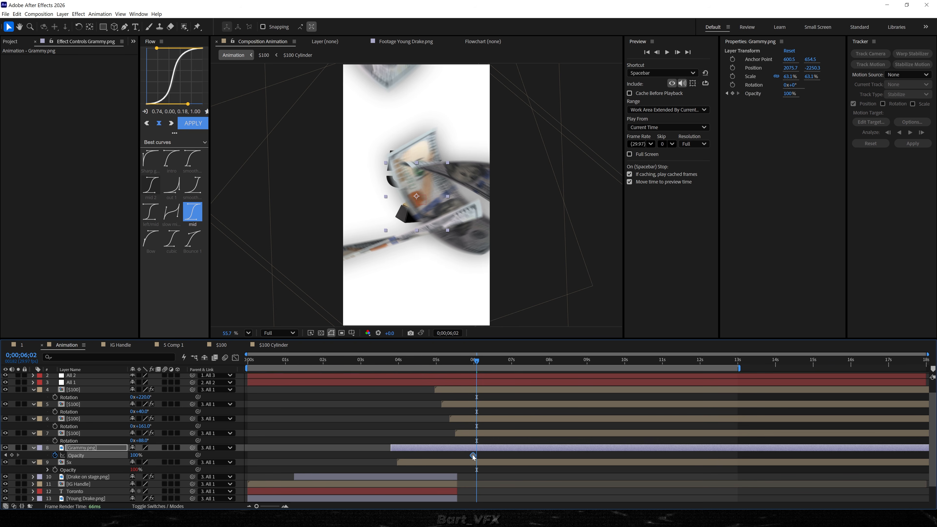
drag(137, 455, 42, 468)
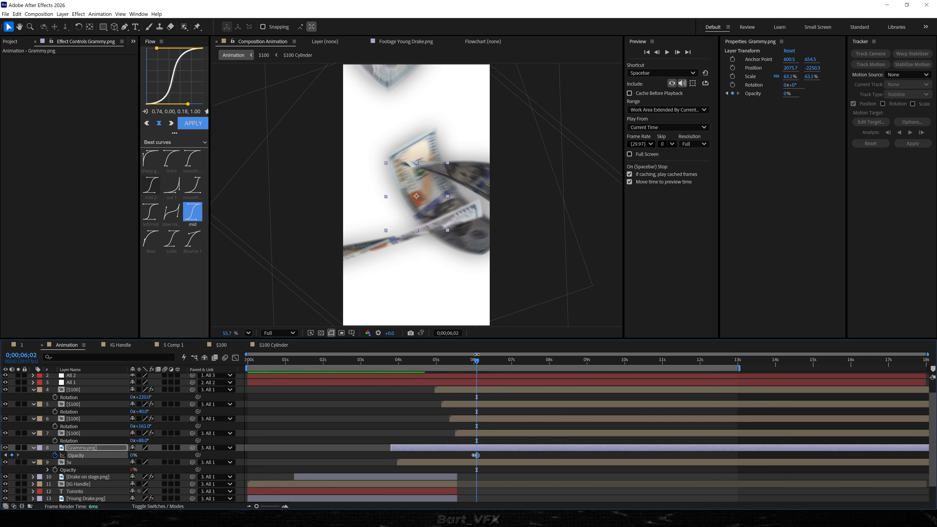
drag(467, 361, 426, 362)
key(space)
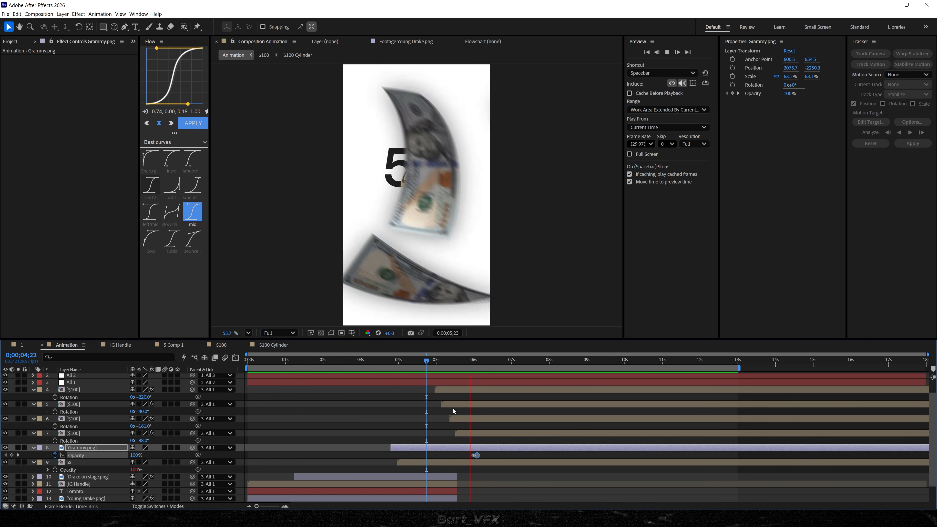
Move Grammy.png's Opacity keyframes to begin at about 0;00;06;02 and preview the timing.
key(space)
scroll(477, 456, up, 3)
drag(460, 456, 474, 456)
drag(445, 362, 400, 363)
key(space)
Tighten Grammy.png's fade by moving its second Opacity keyframe to about 0;00;06;03, and preview it behind the bills.
key(space)
click(486, 458)
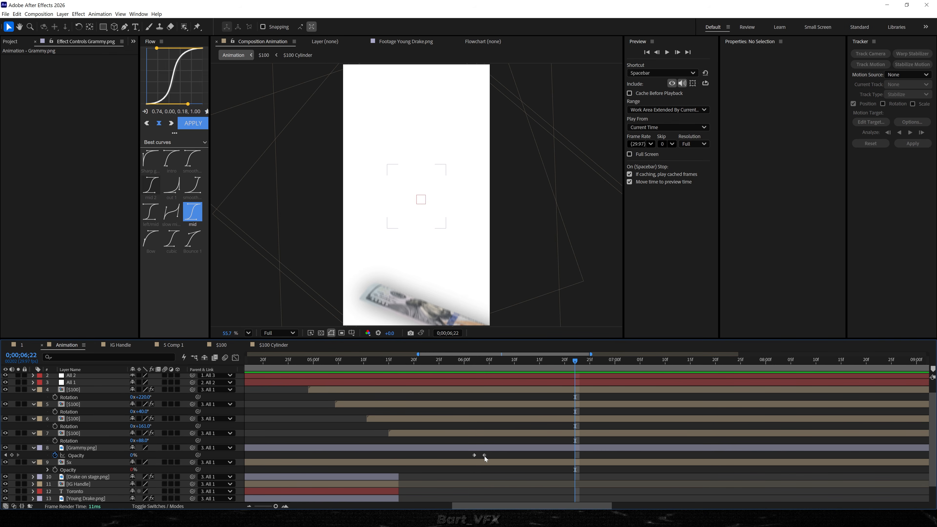
drag(485, 456, 480, 457)
drag(467, 362, 400, 371)
key(space)
click(424, 363)
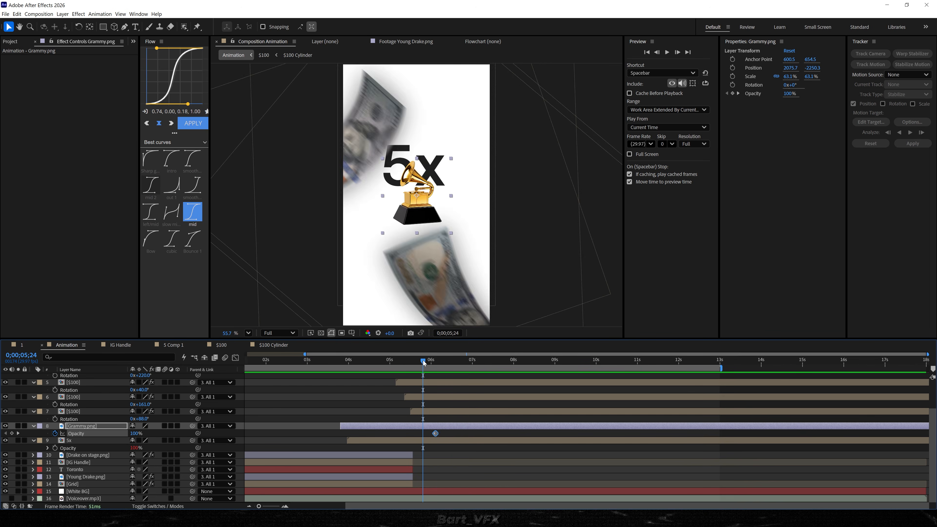
key(space)
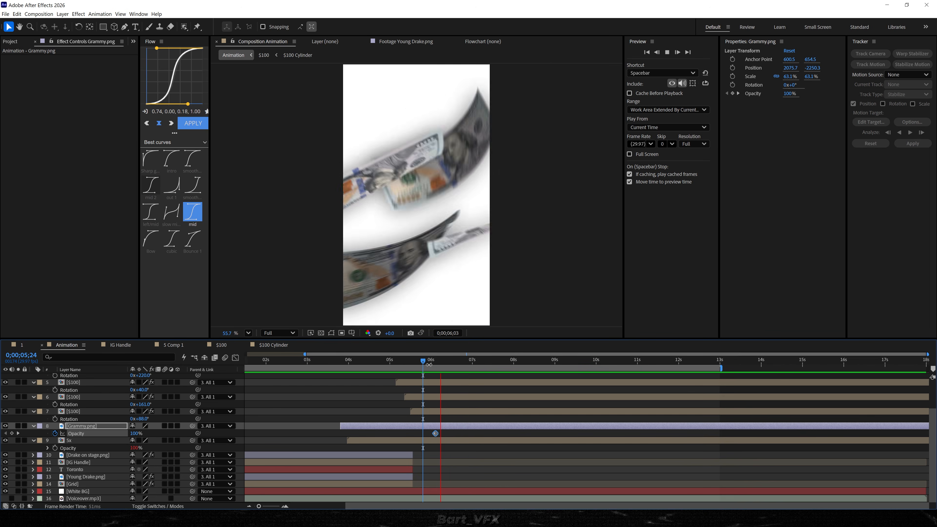
drag(428, 370, 436, 372)
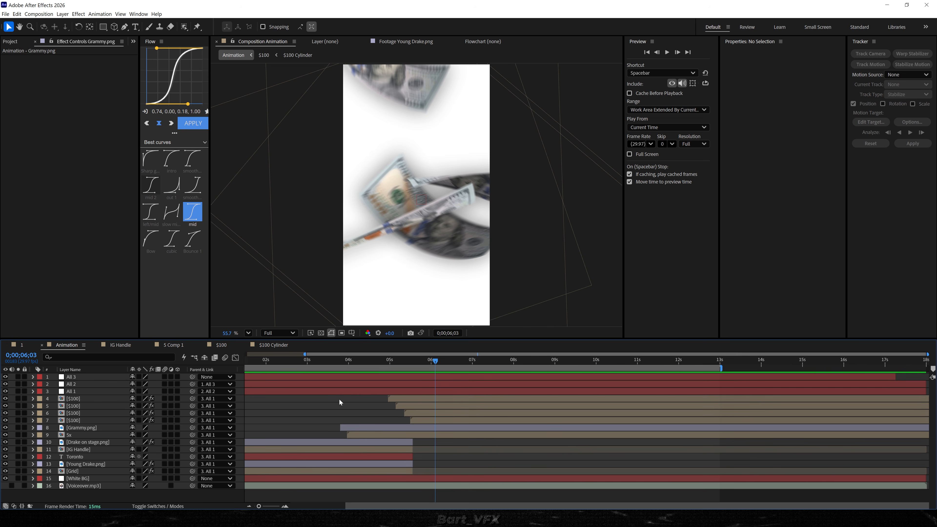
Add a "$400M" text layer in Articulat CF Demi Bold with the green fill 45A85B.
click(136, 26)
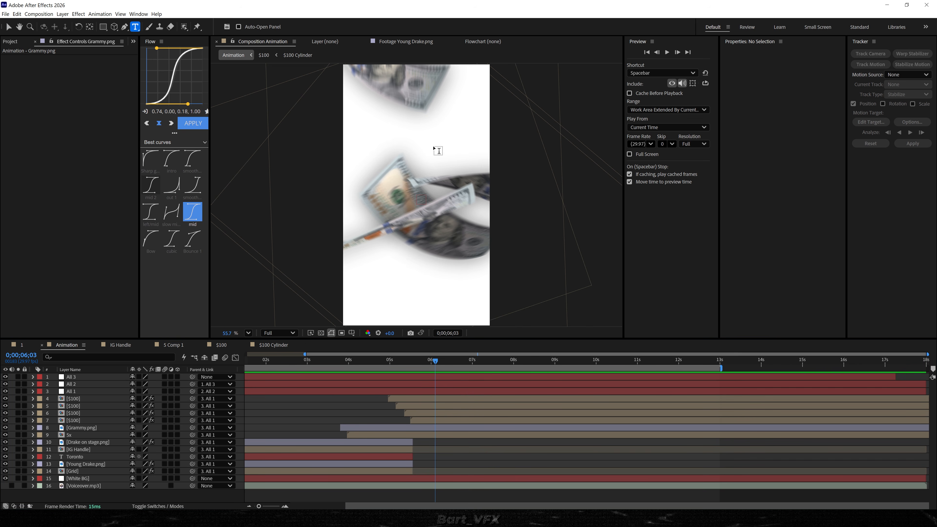
click(406, 184)
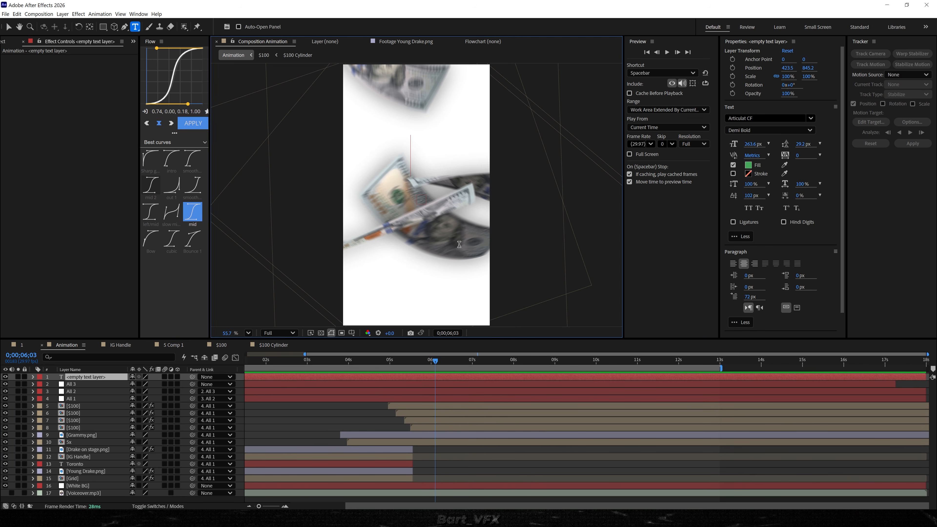
text($400M)
key(ctrl+a)
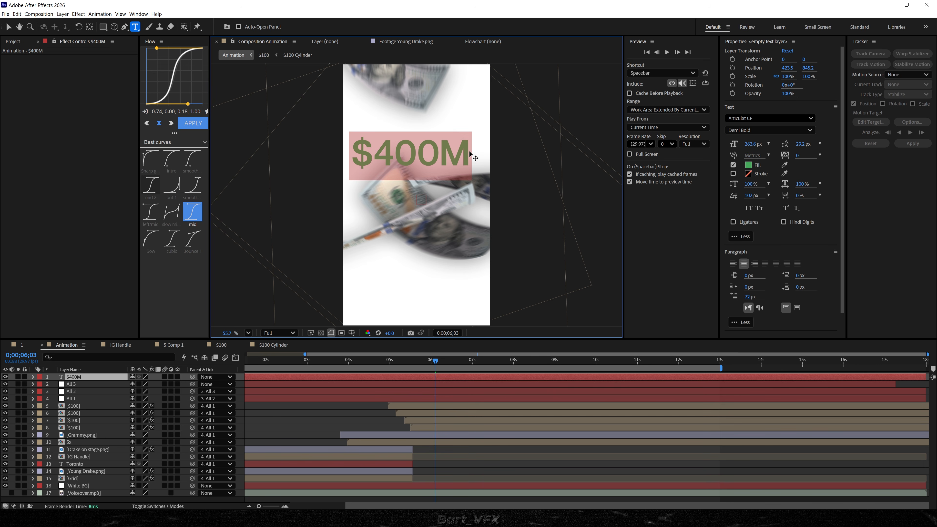
click(748, 165)
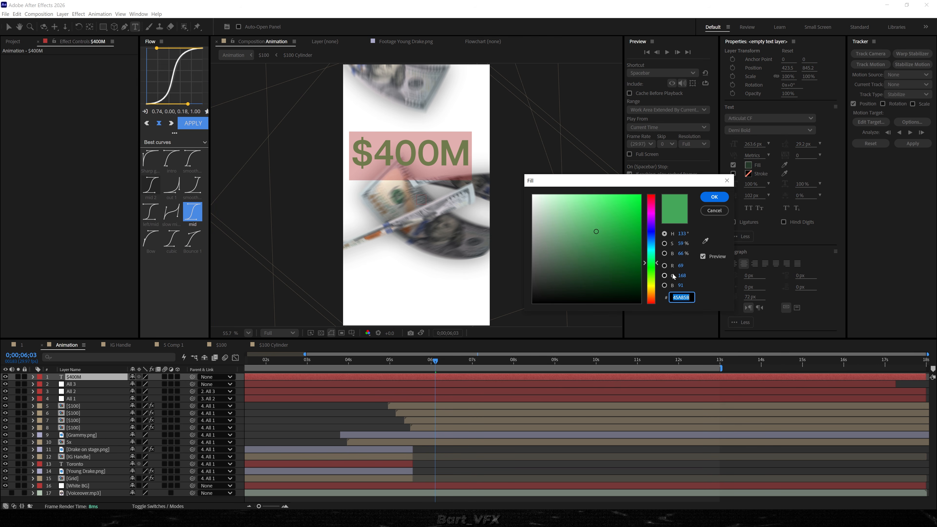
click(715, 197)
Center the $400M layer and its anchor point in the composition, then place it below the $100 layers and parent it to All 1.
key(Escape)
key(ctrl+alt+Home)
key(ctrl+Home)
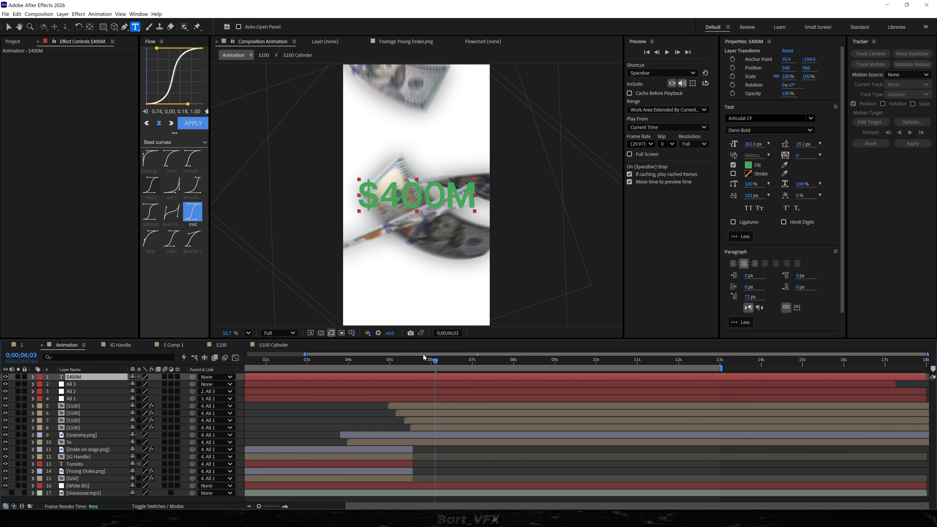
key(v)
drag(85, 378, 82, 431)
drag(192, 427, 72, 391)
Trim the $400M layer to start at Grammy.png's second Opacity keyframe, about 0;00;06;03.
click(423, 361)
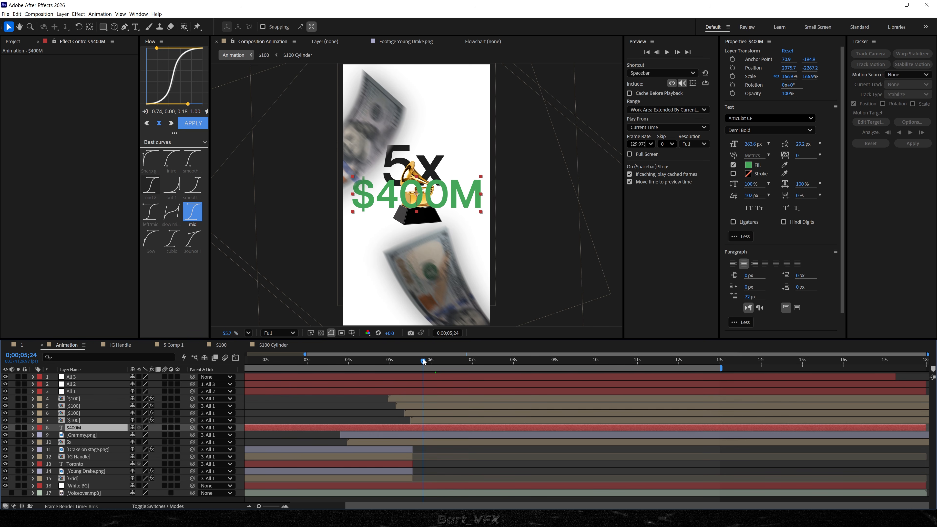
click(418, 436)
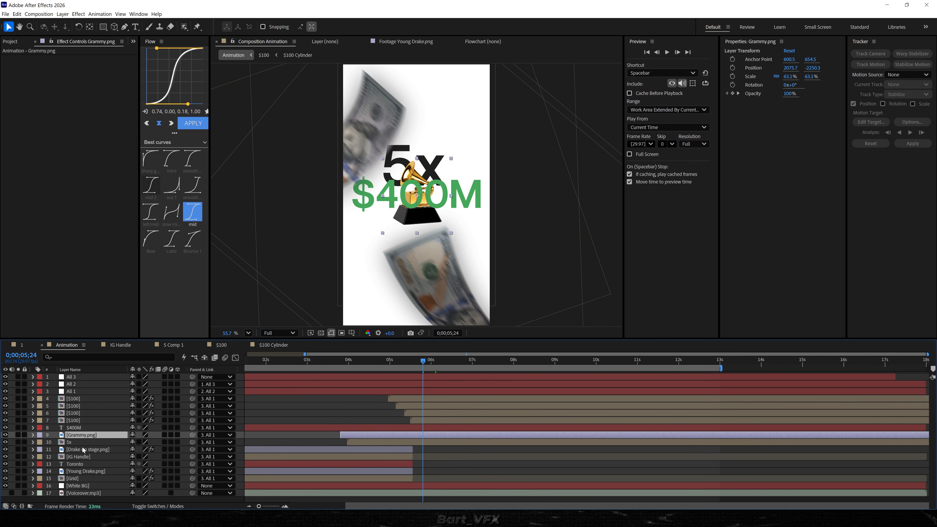
key(u)
scroll(448, 442, up, 2)
drag(385, 363, 391, 363)
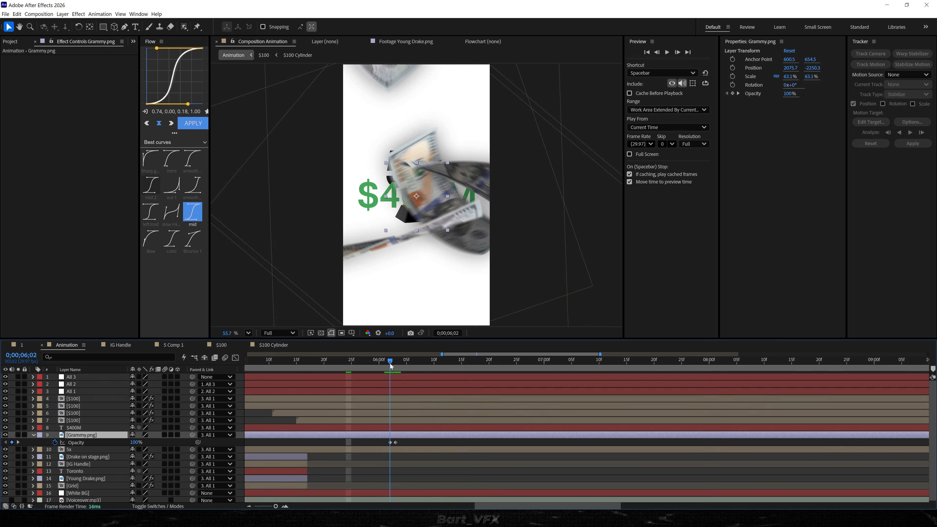
Reduce the $400M layer's Scale to about 128.8% at 0;00;06;16.
click(468, 363)
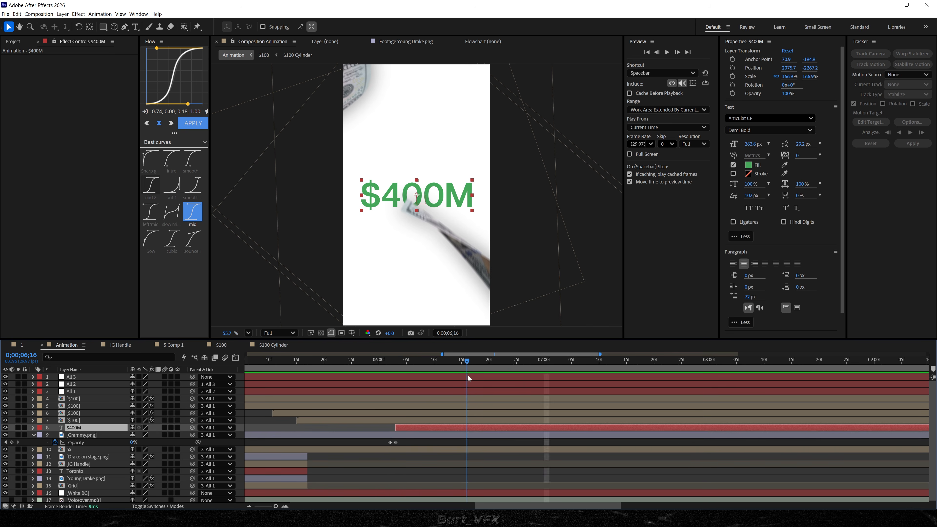
key(s)
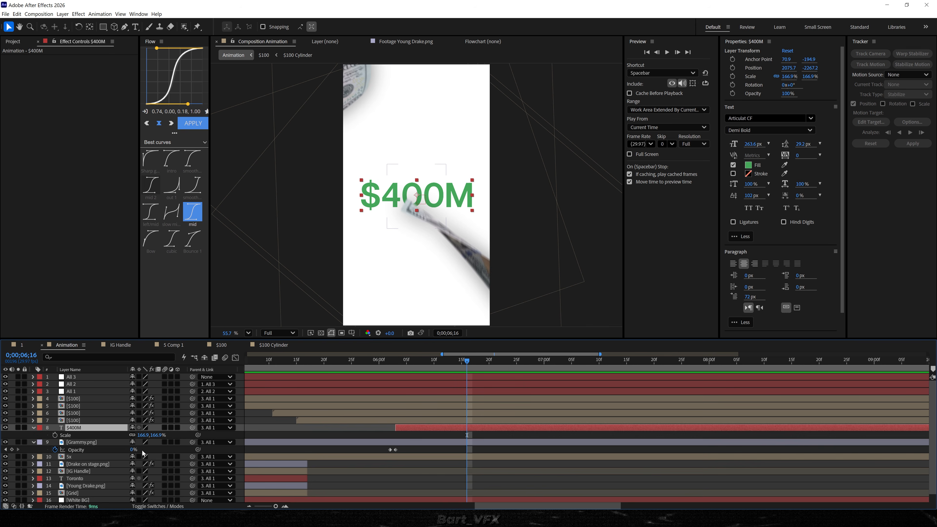
drag(147, 436, 21, 470)
Duplicate the $400M layer, move the copy just above the original and change its text to "Net Worth".
click(428, 427)
key(ctrl+d)
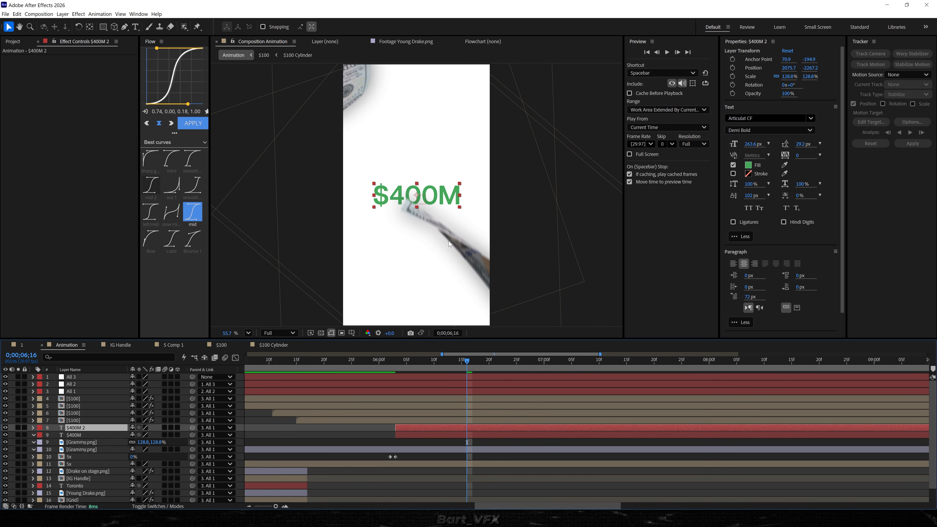
scroll(416, 186, up, 1)
drag(456, 208, 456, 163)
double_click(456, 162)
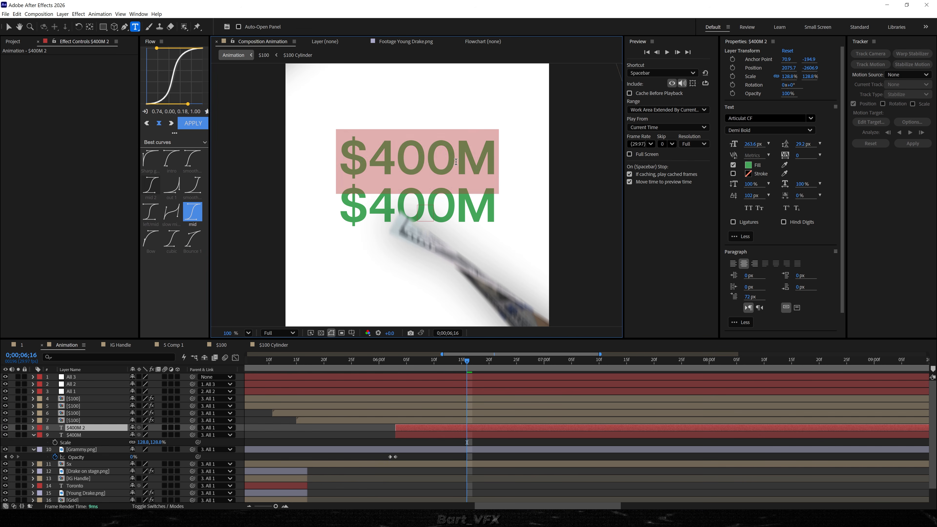
text(Net Worth)
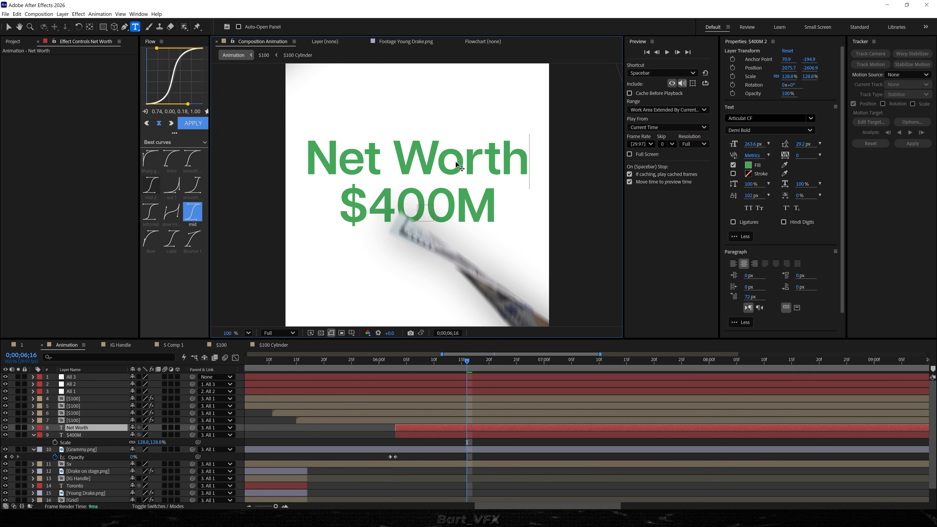
Set the "Net Worth" text to Ephesis Regular at 119.1 px with a black fill.
key(ctrl+a)
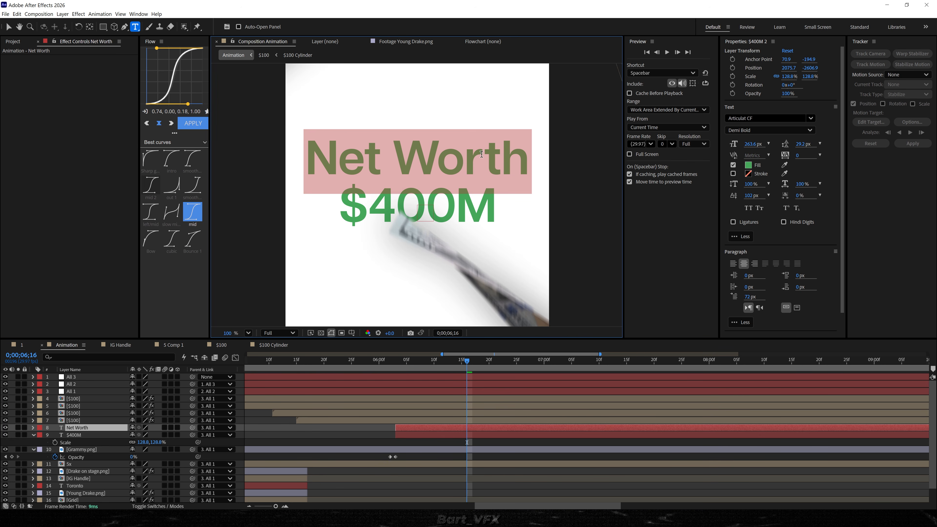
click(737, 116)
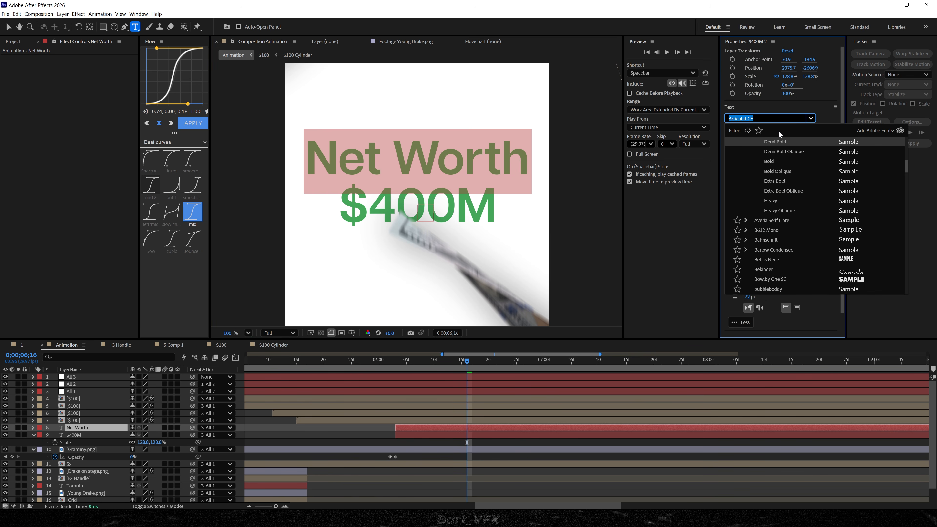
text(ephes)
key(Return)
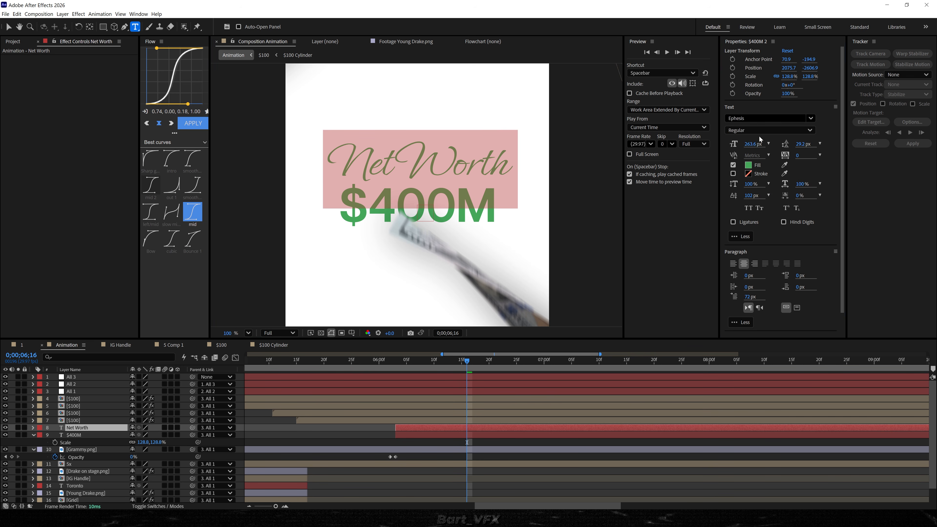
click(748, 167)
drag(550, 269, 472, 292)
click(722, 203)
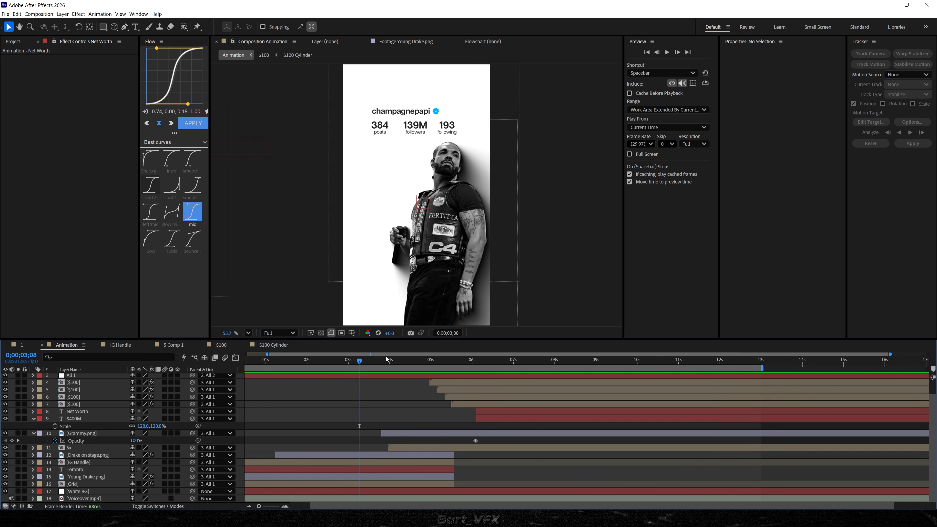
Preview the animation from the Drake scene through the bills to the Net Worth $400M text.
scroll(388, 360, left, 2)
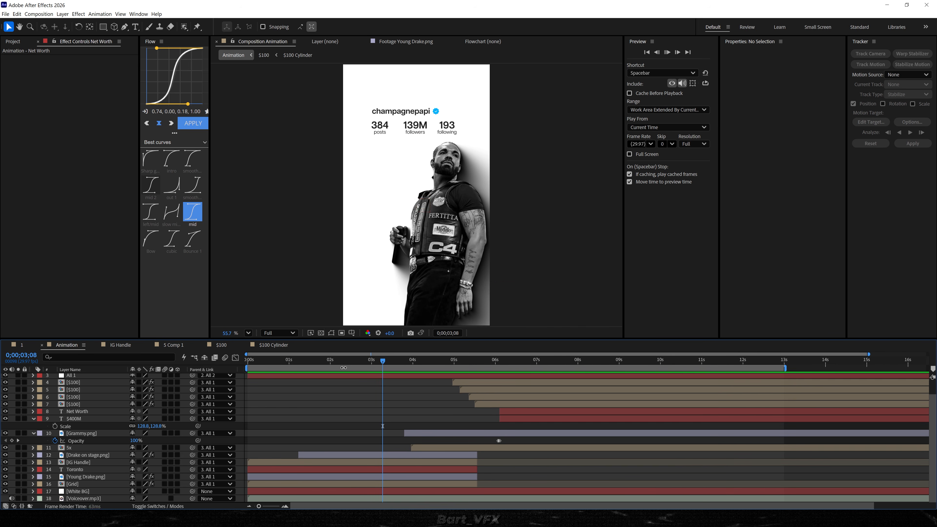
key(space)
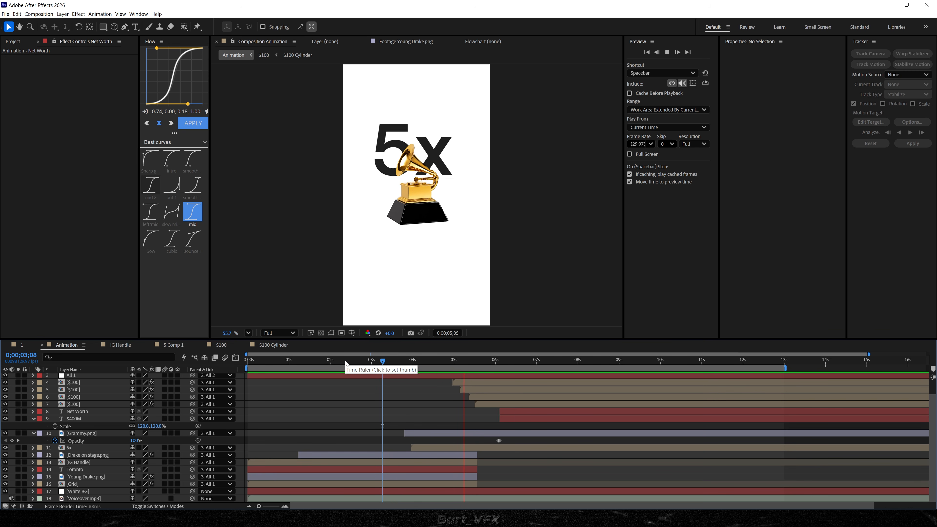
key(space)
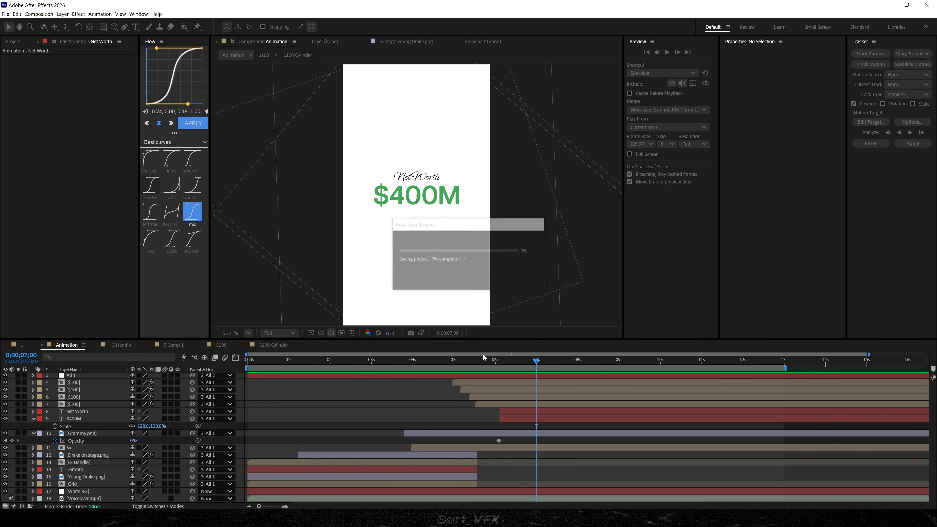
click(440, 362)
key(space)
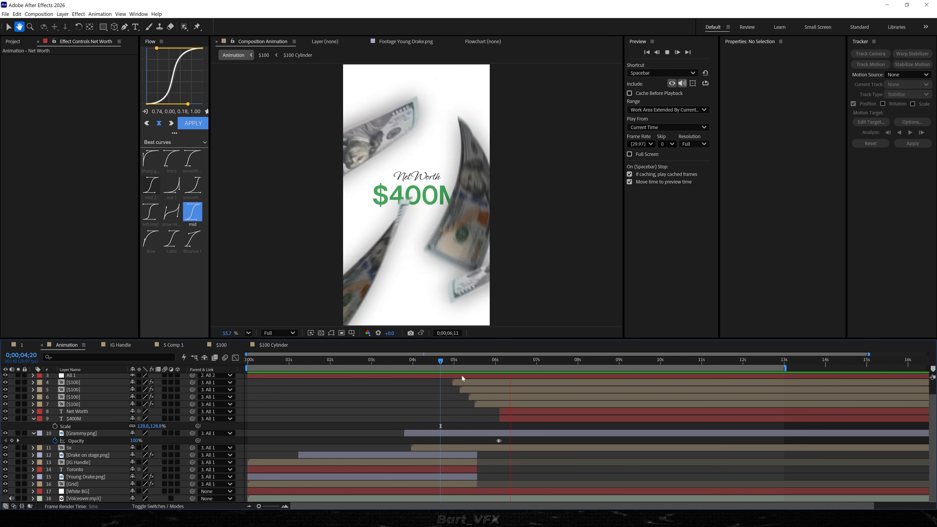
Shift All 3, the four $100 layers, Net Worth and $400M a few frames earlier, so $400M starts at about 0;00;05;29.
scroll(384, 379, up, 2)
click(384, 378)
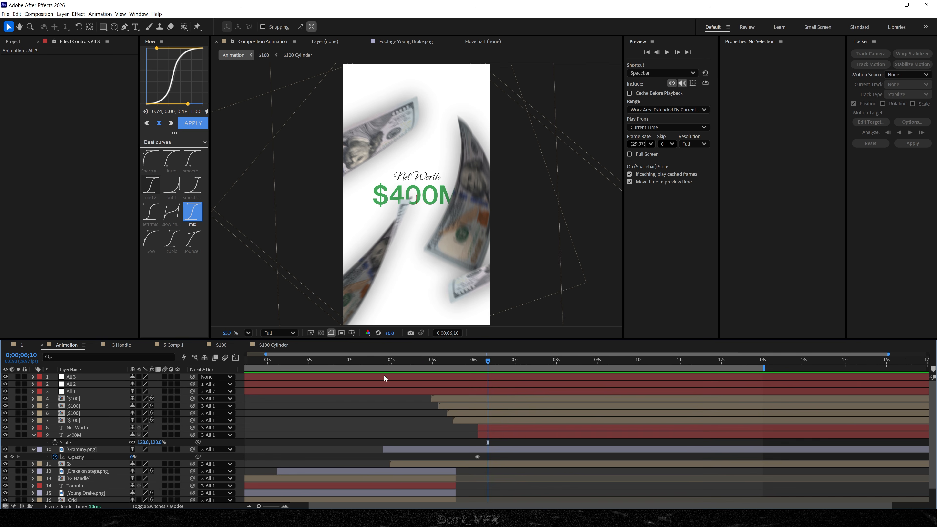
click(74, 379)
shift+click(504, 436)
ctrl+click(458, 392)
ctrl+click(456, 385)
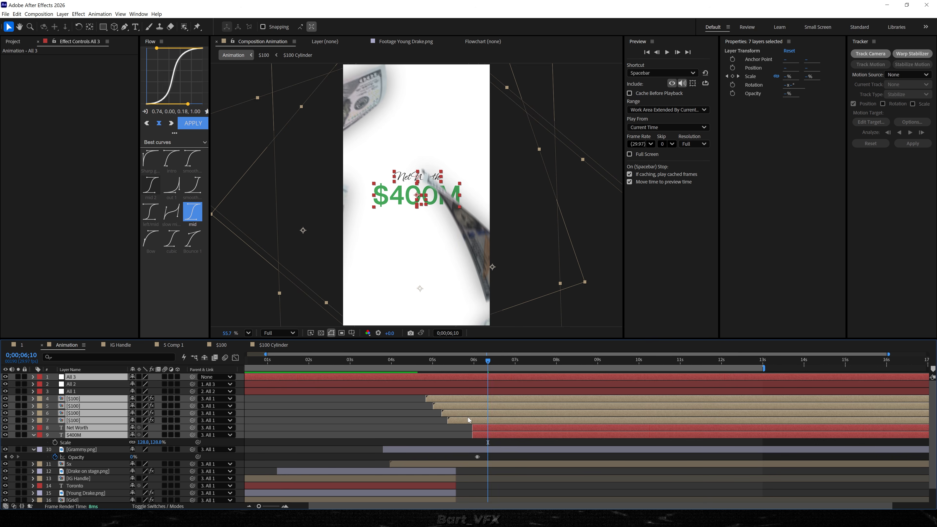
Move Grammy.png's Opacity keyframes earlier to begin at about 0;00;05;18.
click(477, 457)
alt+scroll(471, 459, up, 4)
drag(482, 457, 461, 459)
click(455, 362)
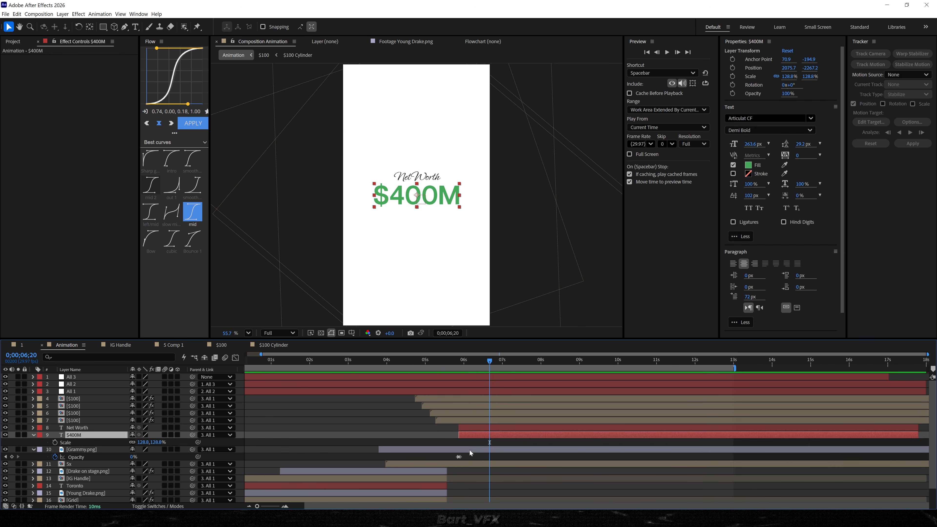
drag(468, 454, 448, 459)
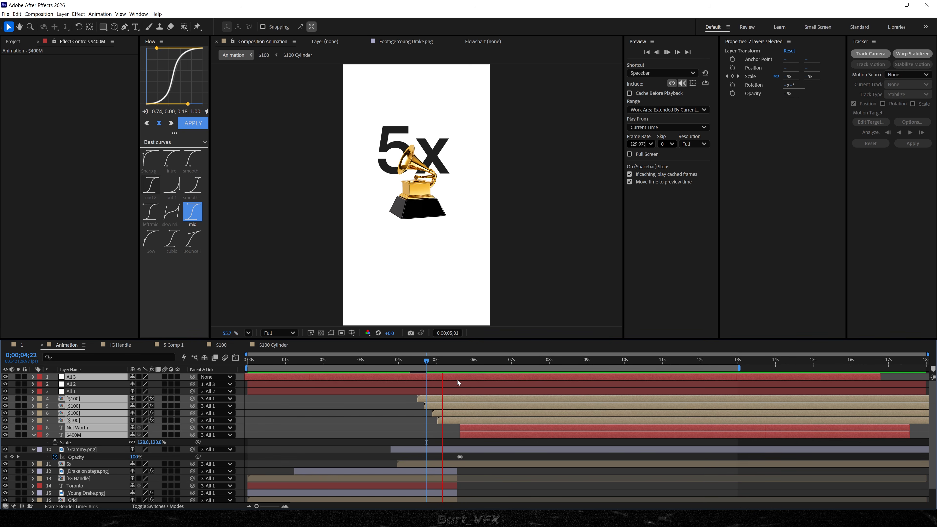
Trim Drake on stage, IG Handle, Toronto, Young Drake and Grid to end at about 0;00;05;05, and preview the transition.
key(space)
click(430, 359)
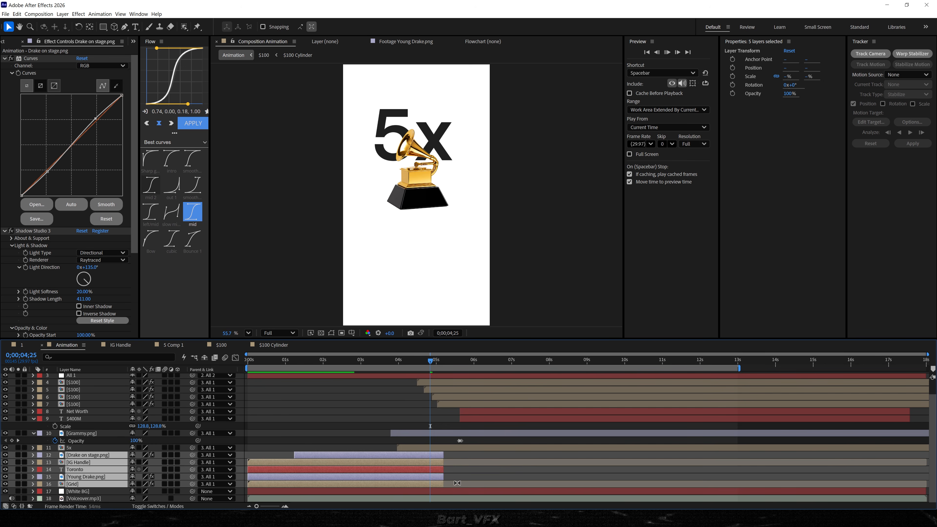
key(space)
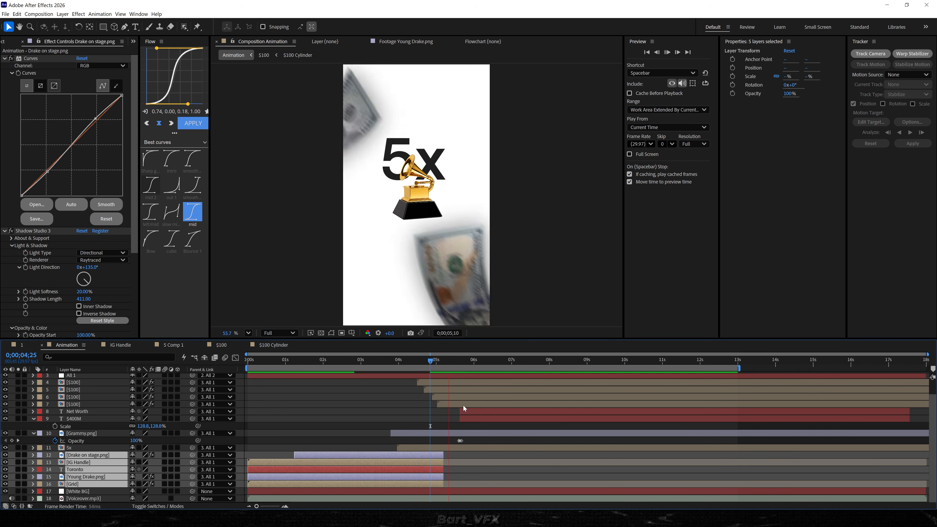
key(space)
Move All 3's last Scale keyframe to about 0;00;07;03 and preview the slower zoom.
scroll(452, 384, up, 2)
click(451, 377)
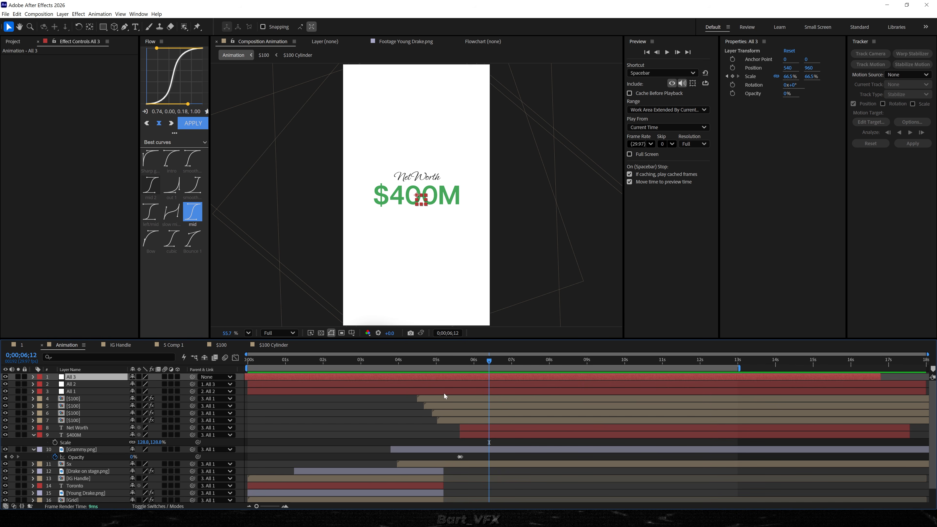
key(u)
drag(489, 384, 516, 385)
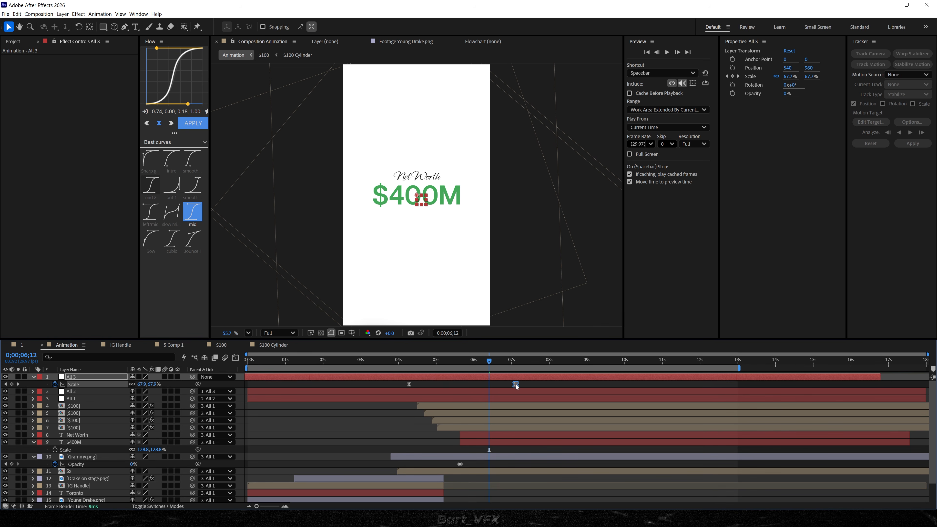
drag(466, 361, 377, 361)
key(space)
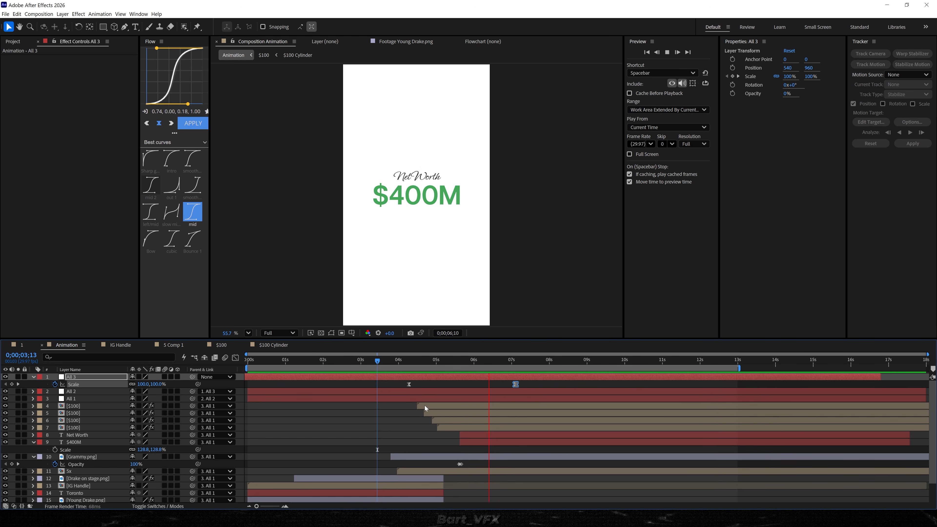
key(space)
Close the IG Handle, 5 Comp 1, $100 and $100 Cylinder compositions, keeping 1 and Animation open.
click(421, 362)
click(96, 345)
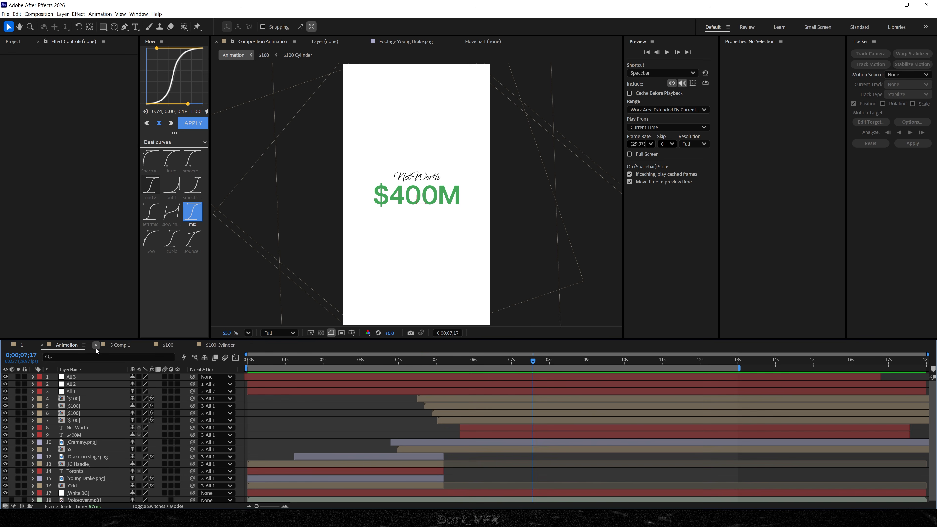
Duplicate the All 3 null and delete the copy's last Scale keyframe.
click(490, 364)
click(88, 378)
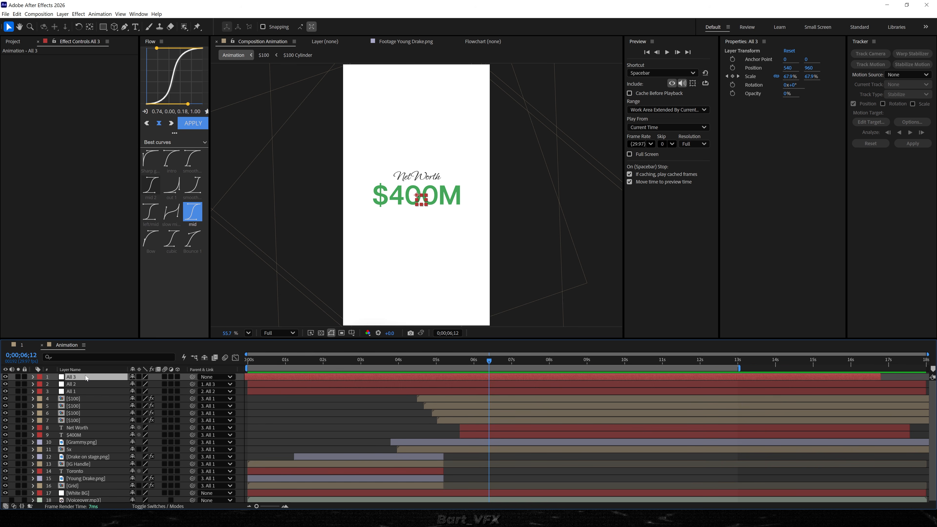
key(ctrl+d)
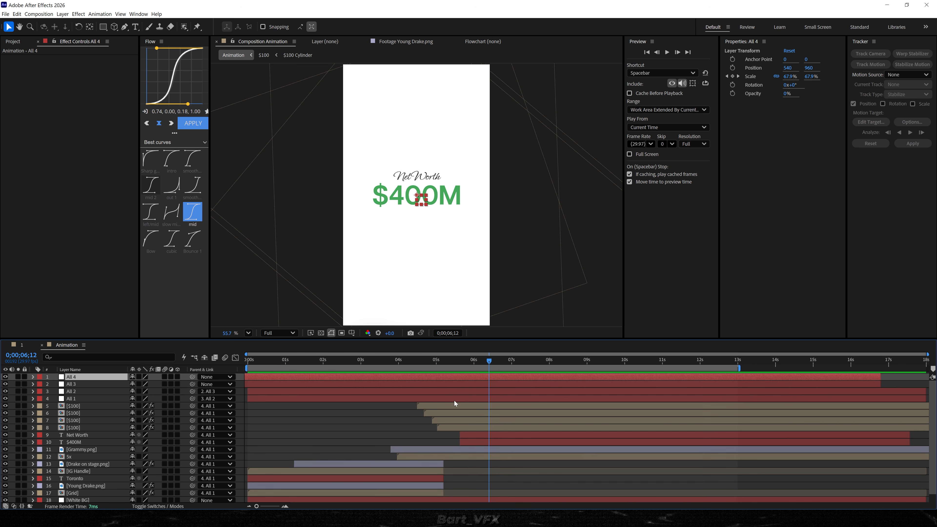
key(u)
click(516, 384)
key(Delete)
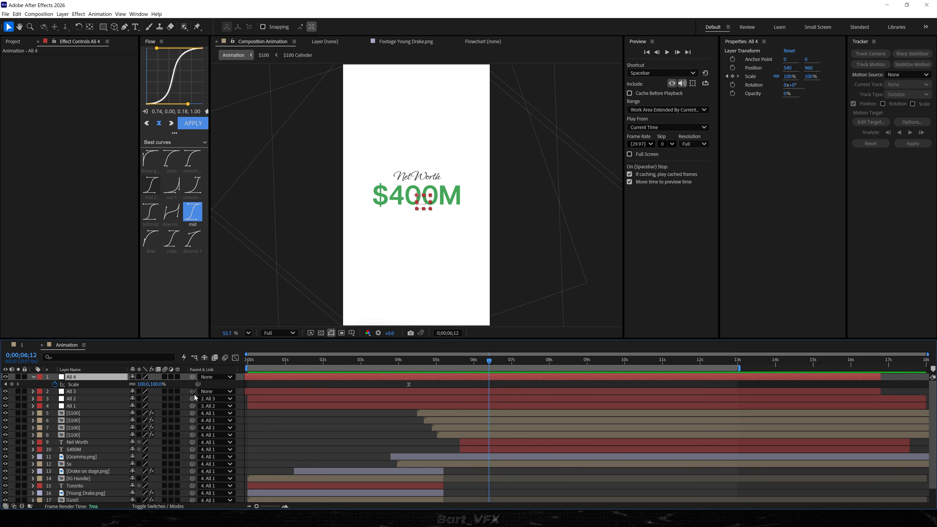
Parent All 3 to All 4 and shift All 4 so its Scale keyframe sits at about 0;00;05;17.
drag(105, 384, 100, 378)
click(373, 392)
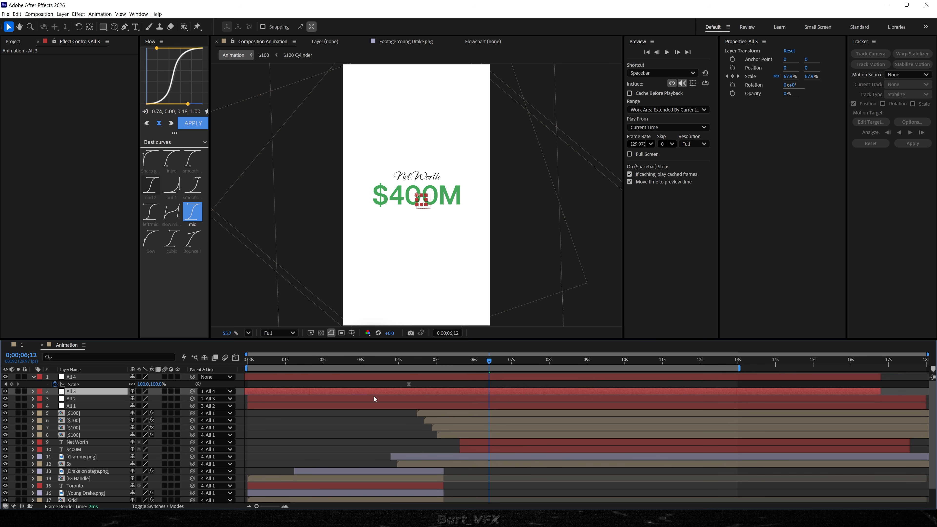
key(u)
drag(456, 377, 483, 376)
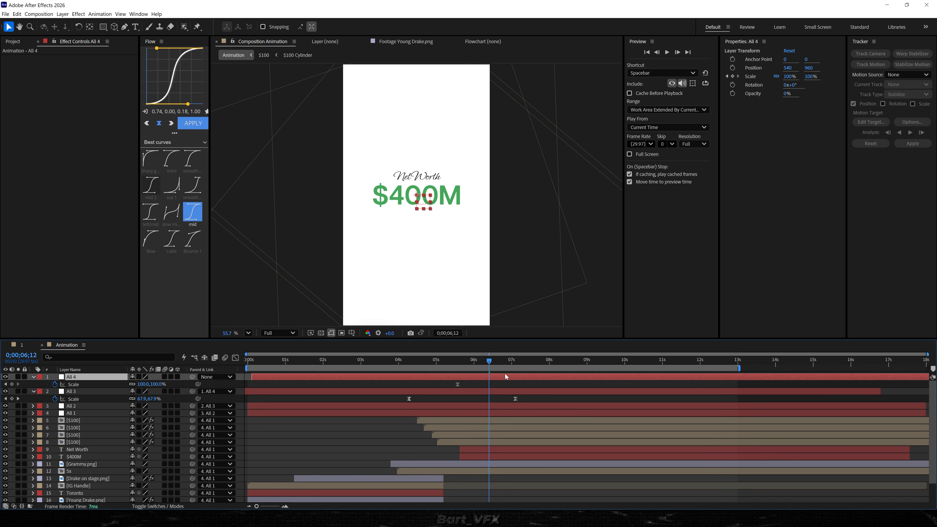
Keyframe All 4's Position at 0;00;05;17, and at 0;00;10;08 set Scale to 74.8% and X position to -233.
click(457, 364)
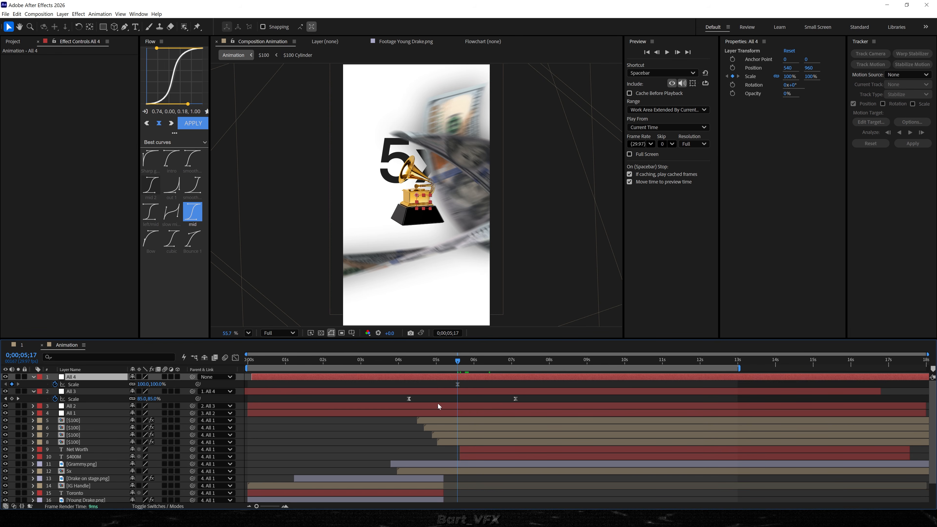
key(alt+shift+p)
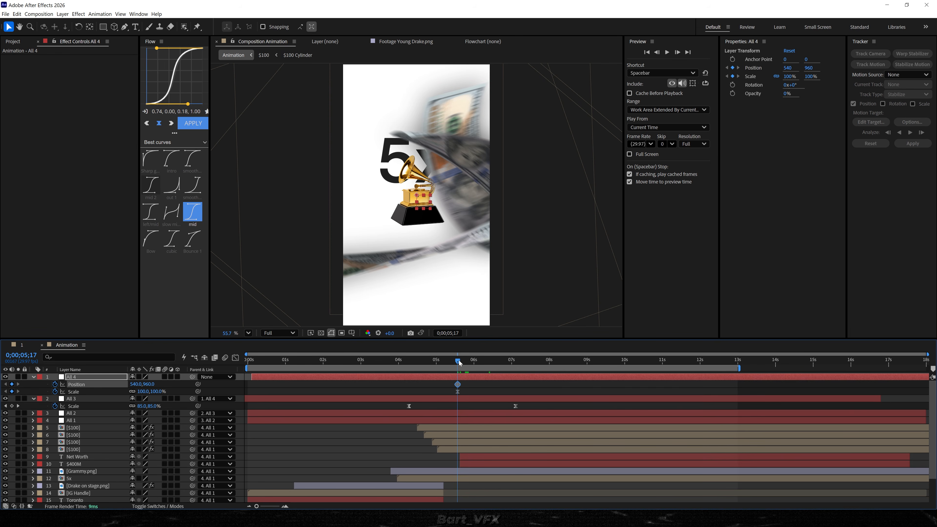
drag(458, 363, 545, 363)
drag(635, 372, 634, 372)
drag(147, 392, 60, 420)
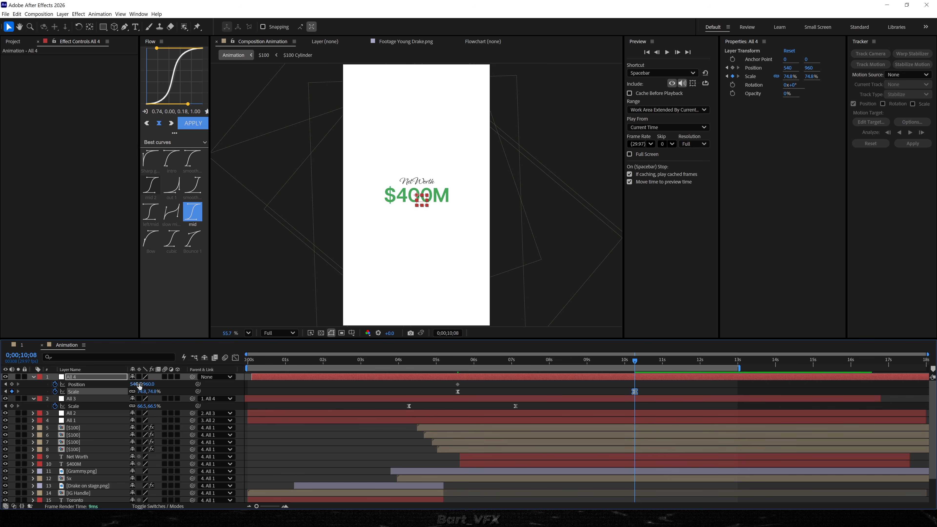
drag(142, 385, 108, 386)
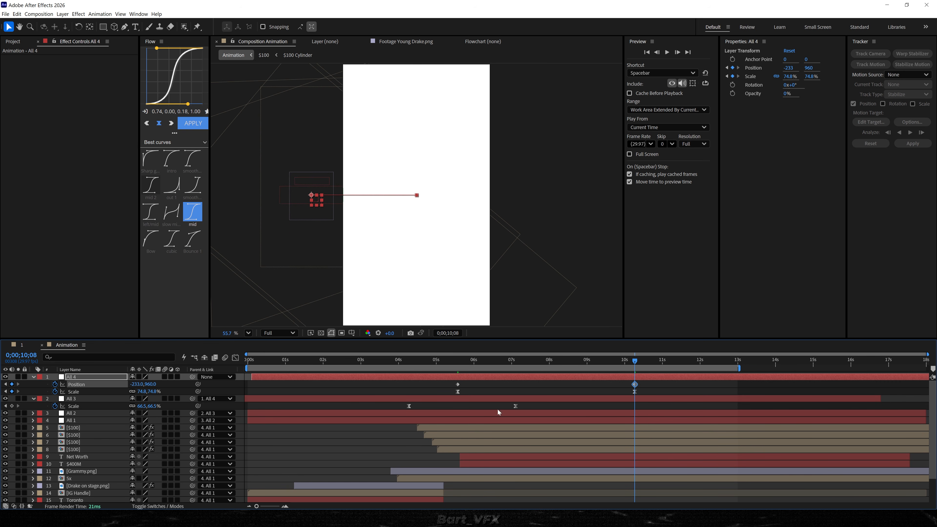
Apply the saved "mid" easing curve to all of All 4's keyframes, check the speed graph and preview the move.
drag(660, 395, 446, 381)
click(192, 212)
key(shift+F3)
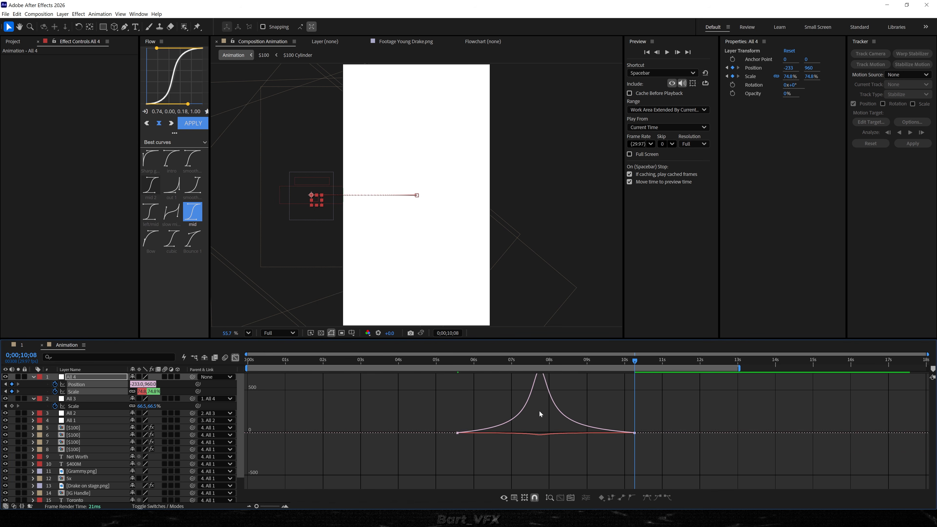
key(shift+F3)
click(439, 363)
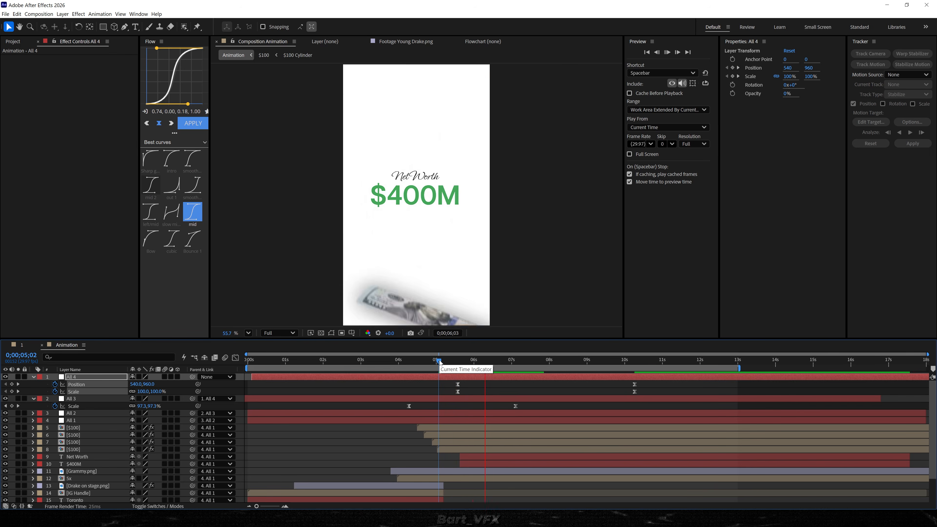
key(space)
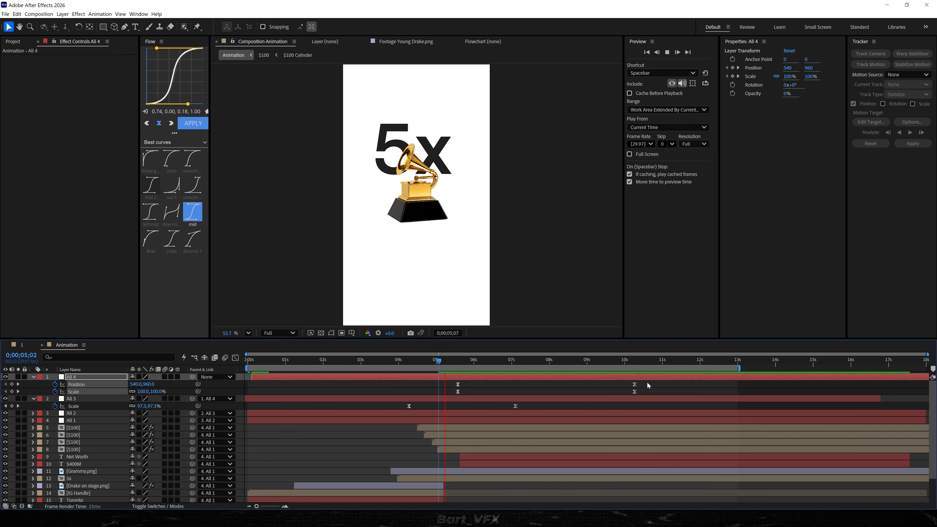
Compress All 4's keyframes so the last pair sits at about 0;00;08;13, and preview the faster move.
drag(652, 382, 437, 408)
key(space)
drag(651, 387, 370, 401)
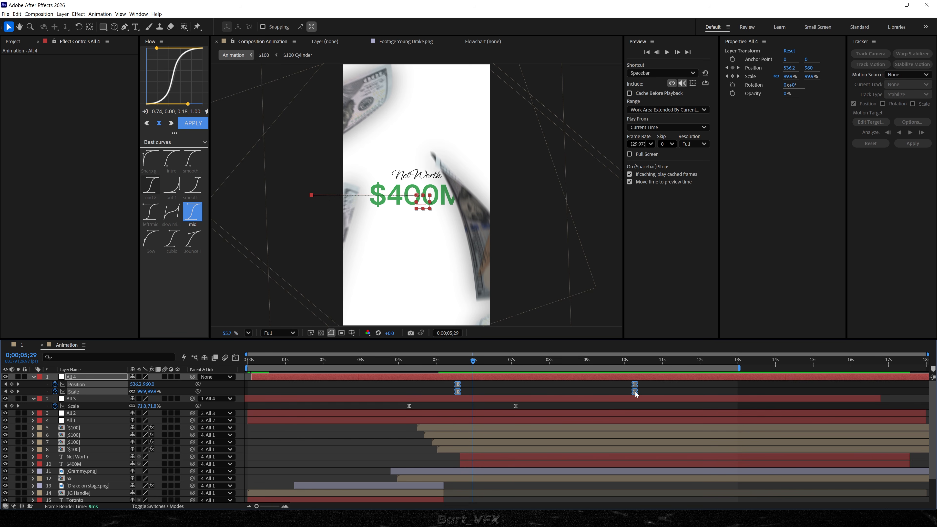
drag(577, 396, 567, 397)
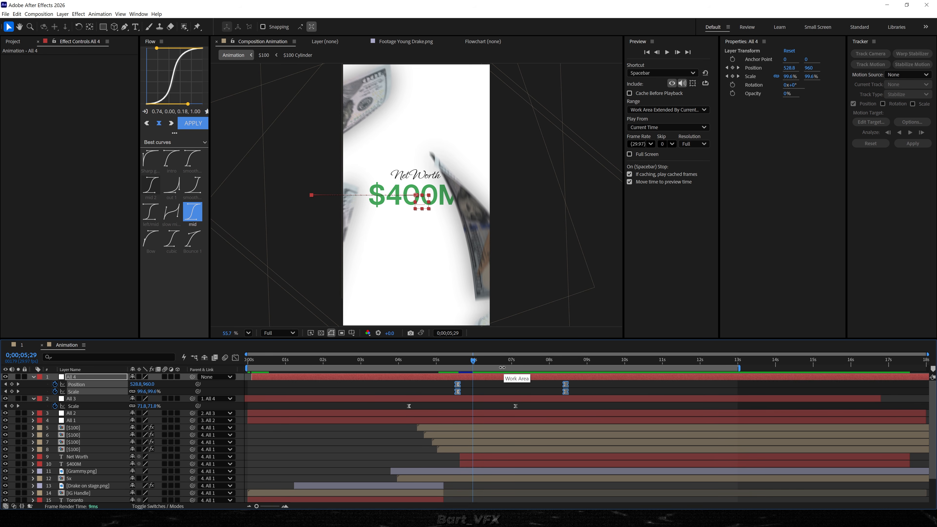
key(space)
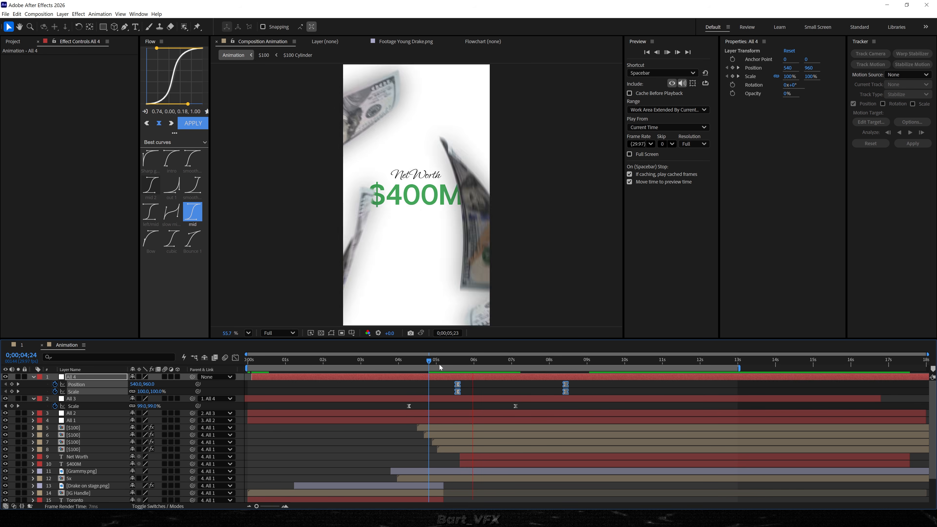
Adjust All 4's ending keyframes at 0;00;08;13 to X position -380 and Scale 66.1%.
click(554, 364)
click(555, 387)
drag(565, 364, 567, 364)
drag(142, 386, 122, 394)
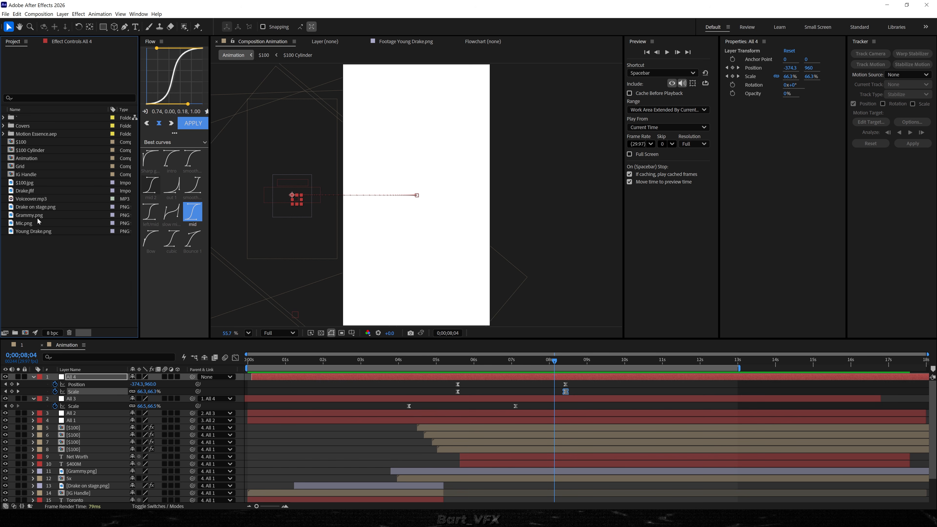
Place Drake.jfif above the $100 layers from about 0;00;07;13 and mask the portrait with a circular ellipse mask.
click(31, 191)
drag(24, 195, 529, 427)
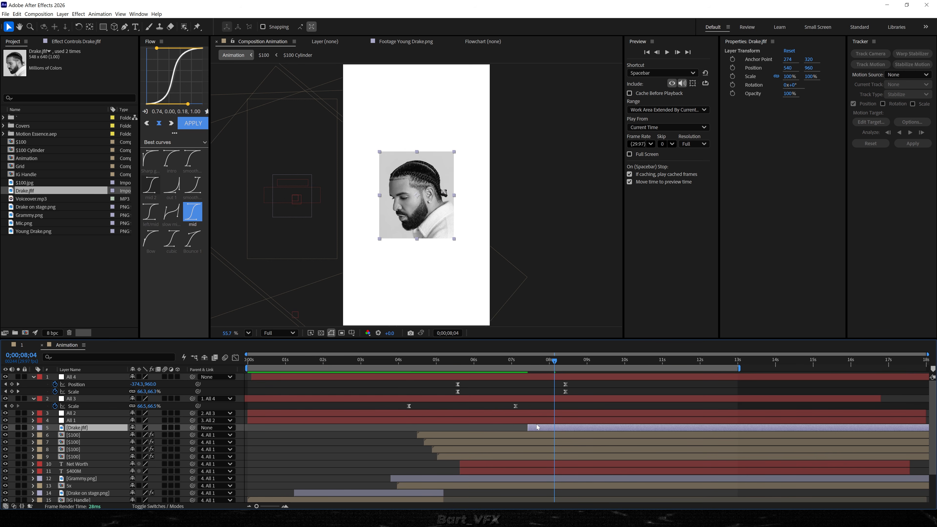
click(102, 27)
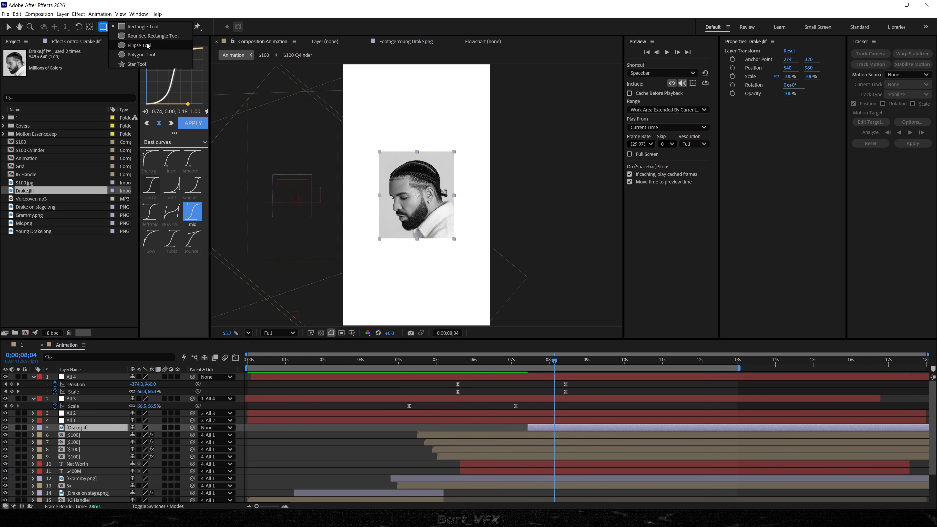
click(168, 48)
scroll(417, 196, up, 8)
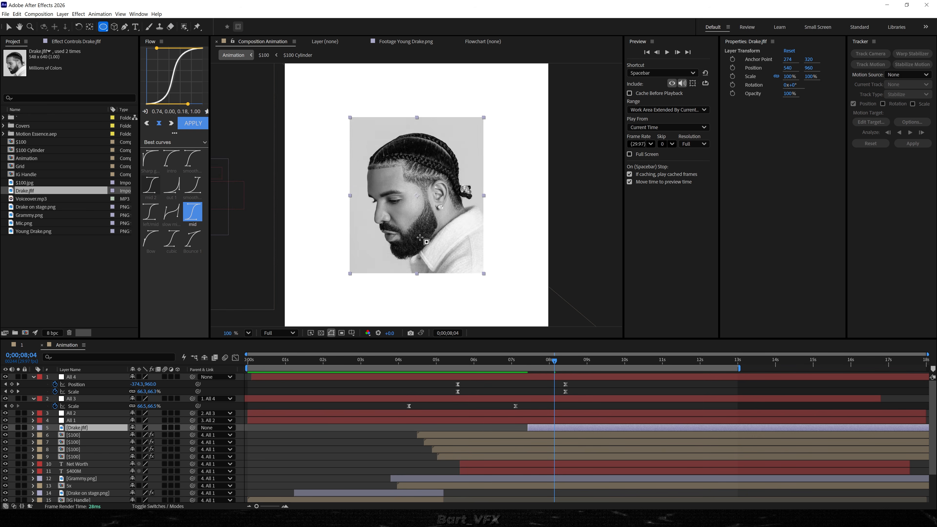
drag(333, 115, 499, 280)
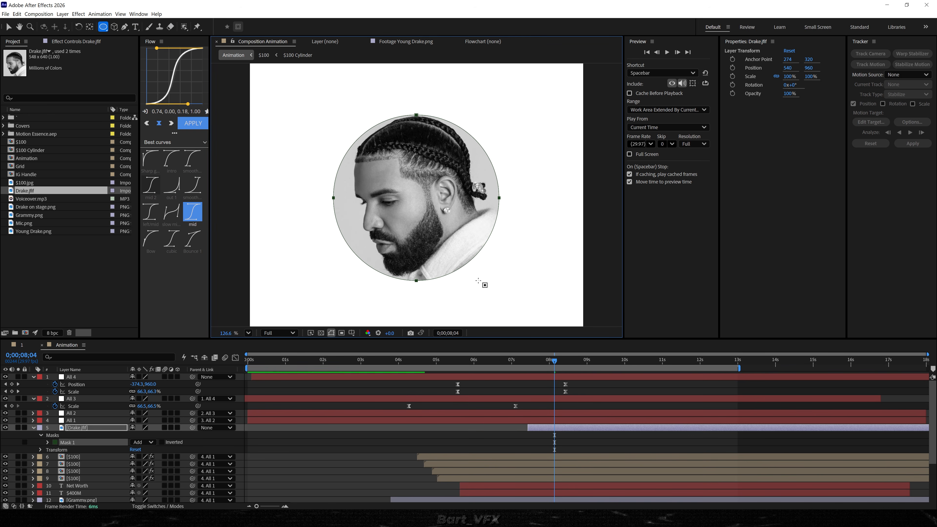
key(v)
click(152, 426)
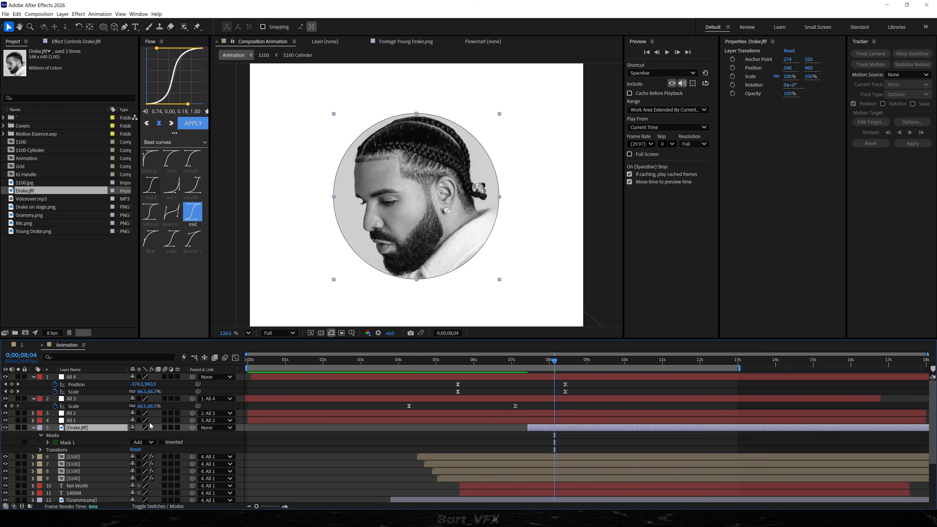
Parent Drake.jfif to All 1 and start it at about 0;00;06;22, then collapse the layers' open properties.
drag(192, 427, 83, 421)
key(space)
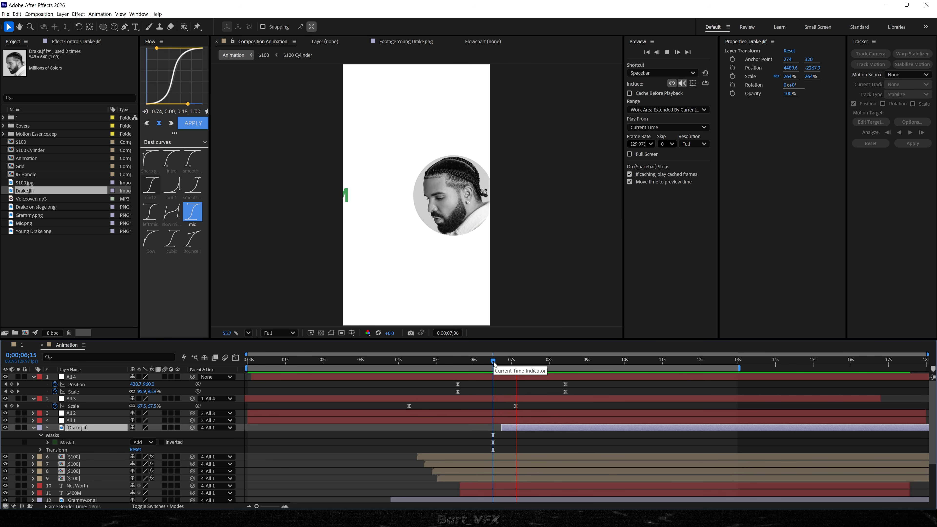
key(space)
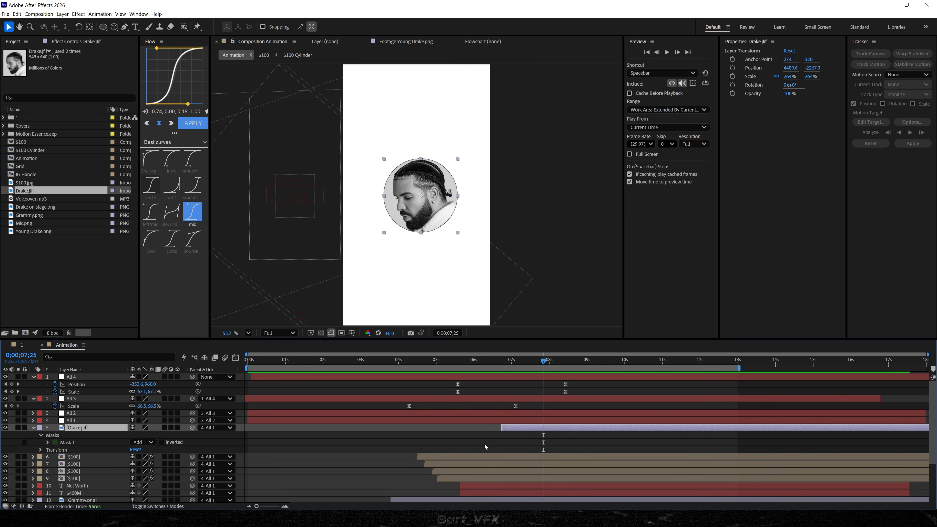
click(483, 444)
key(u)
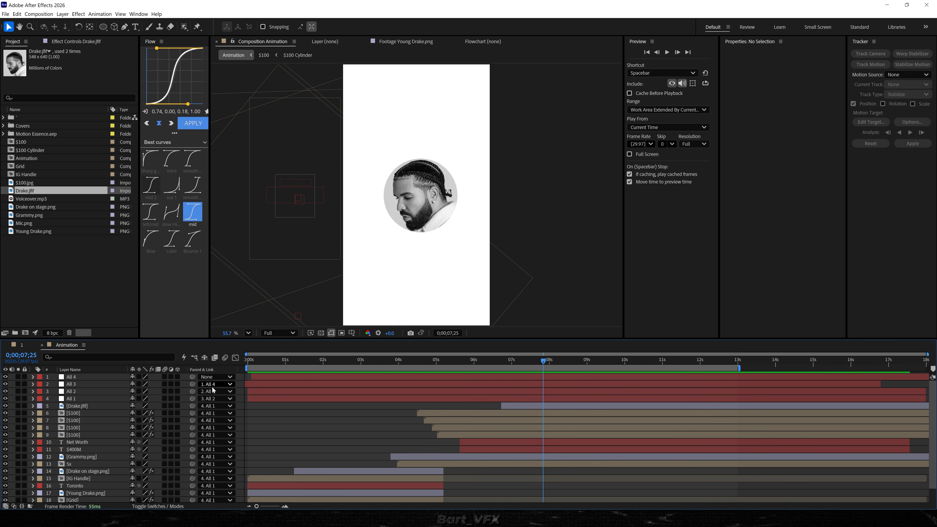
Create a two-line text layer reading "130" and "billion streams" over the Drake portrait.
key(ctrl+t)
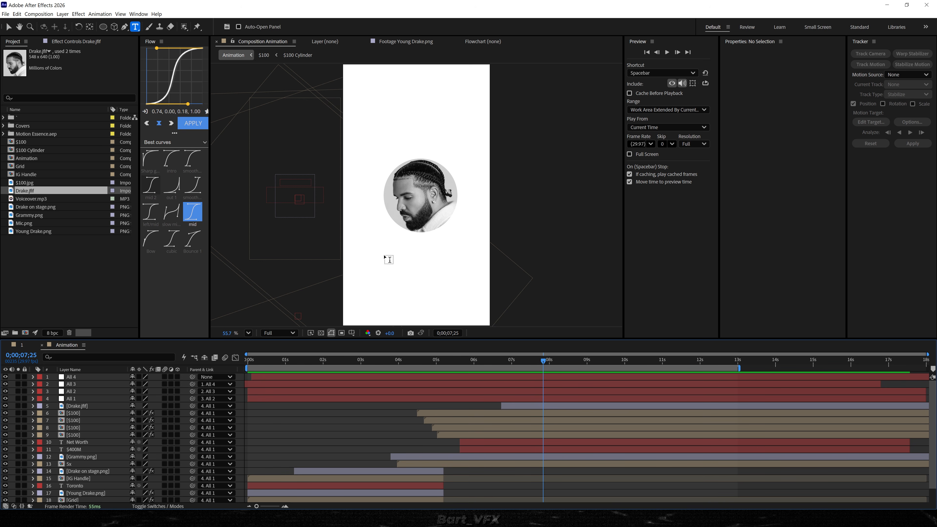
click(404, 238)
text(130)
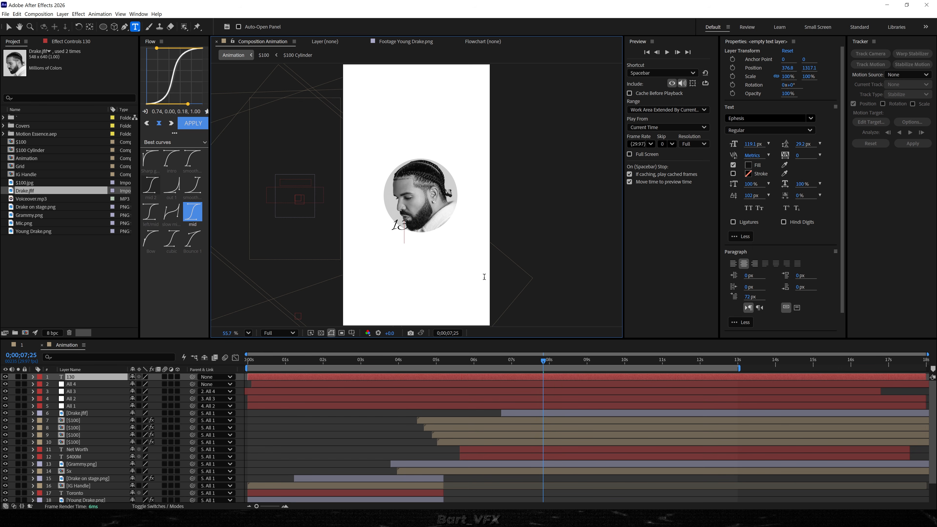
text( billion streams)
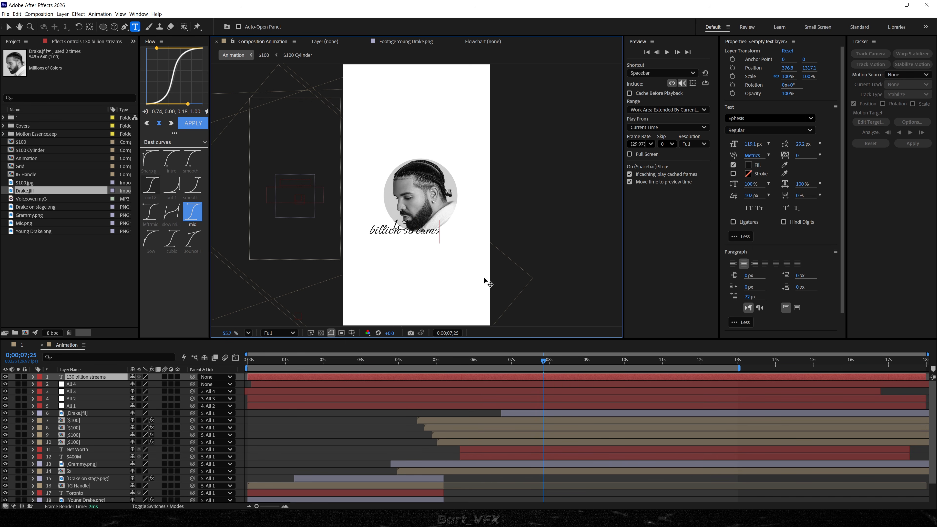
Left-align the whole text and change its font to Articulat CF Demi Bold.
key(ctrl+a)
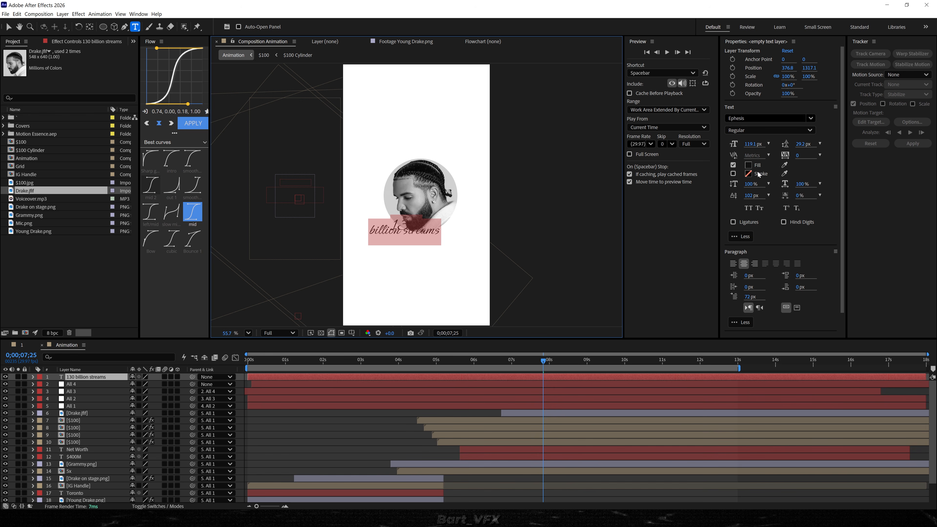
click(733, 264)
click(785, 115)
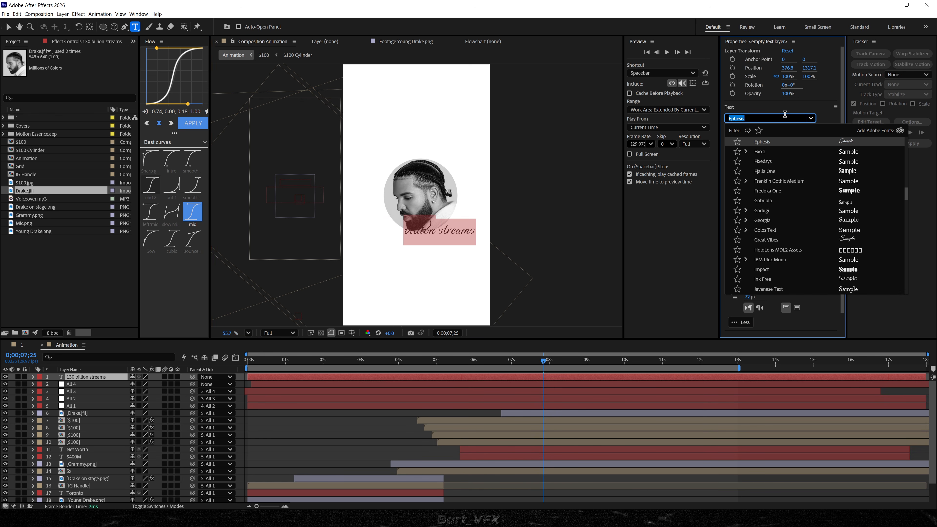
text(arti)
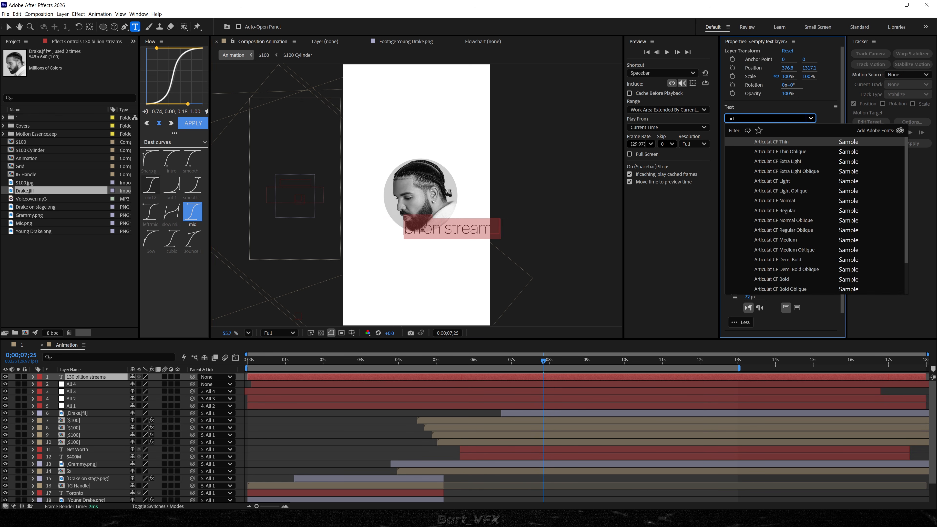
click(795, 258)
Center the text layer's anchor point and move the text just below the Drake portrait.
click(466, 413)
key(v)
click(463, 378)
key(ctrl+alt+Home)
drag(427, 226, 390, 239)
Set the text's leading to 120.2 px and move the text layer directly below Drake.jfif in the layer order.
double_click(390, 240)
drag(806, 144, 840, 140)
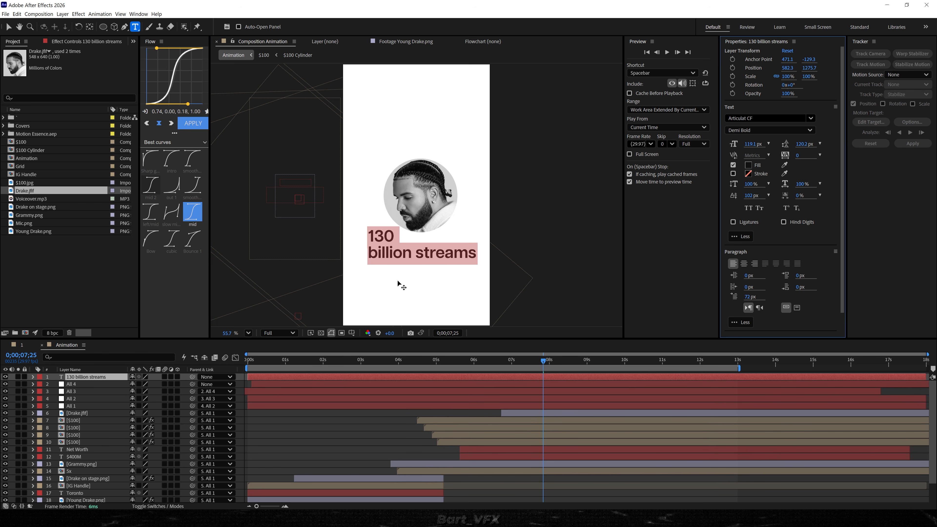
drag(81, 375, 78, 416)
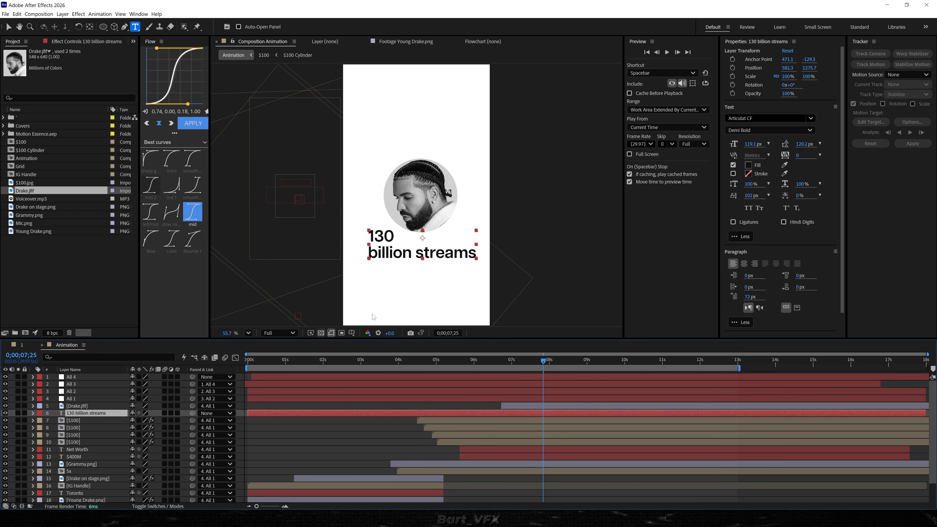
Capitalize the second text line as "Billion Streams".
scroll(405, 281, up, 1)
drag(357, 226, 343, 226)
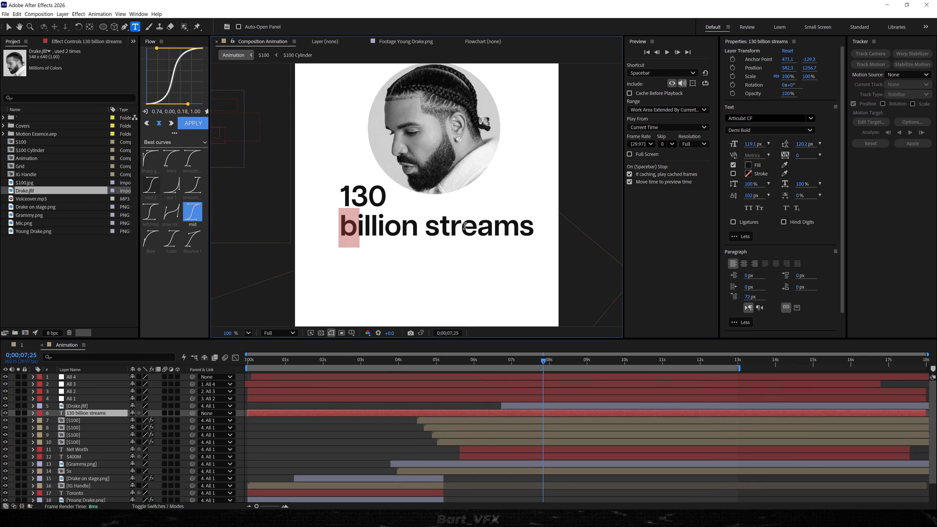
text(B)
drag(440, 225, 429, 225)
text(S)
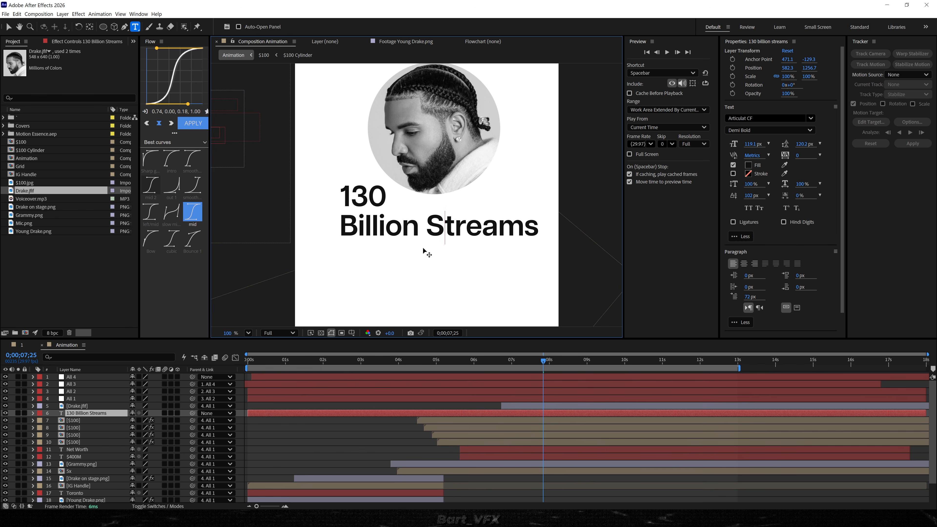
Make the "Billion Streams" line smaller than "130" and set the leading of both lines to 72.8 px.
drag(339, 227, 780, 179)
drag(760, 147, 604, 191)
key(ctrl+a)
drag(801, 146, 638, 188)
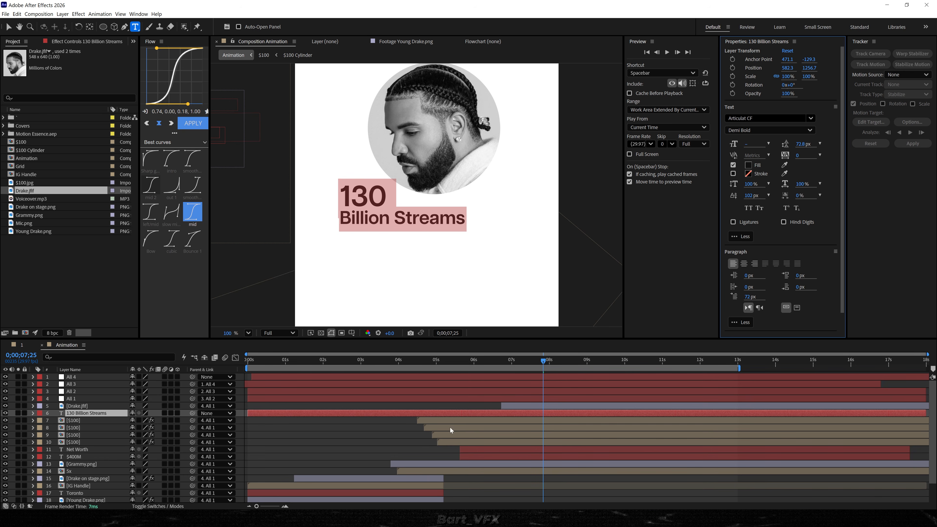
Trim the start of the 130 Billion Streams layer to about 0;00;06;28.
click(459, 414)
drag(520, 362, 509, 363)
key(alt+[)
Parent 130 Billion Streams to the All 1 null and preview the move away from $400M.
drag(508, 363, 569, 364)
key(v)
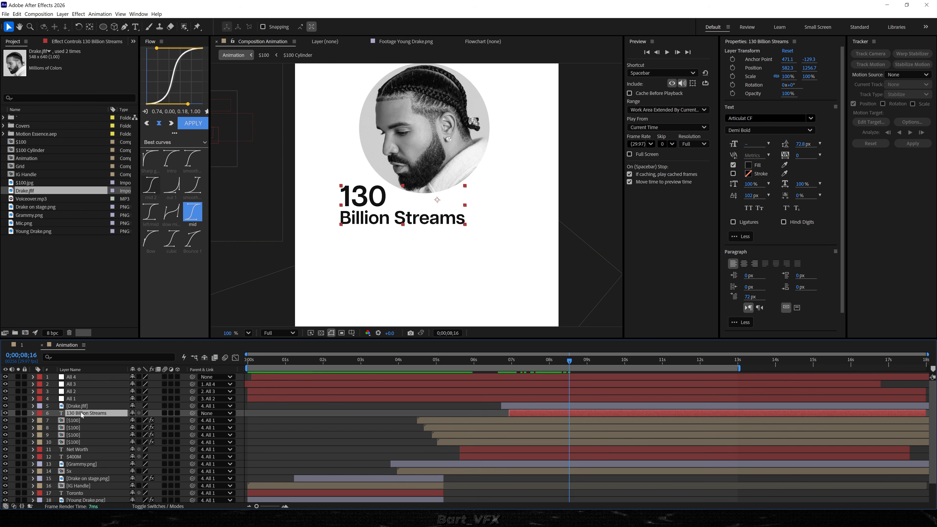
drag(192, 413, 82, 399)
drag(537, 362, 495, 364)
key(shift+/)
key(space)
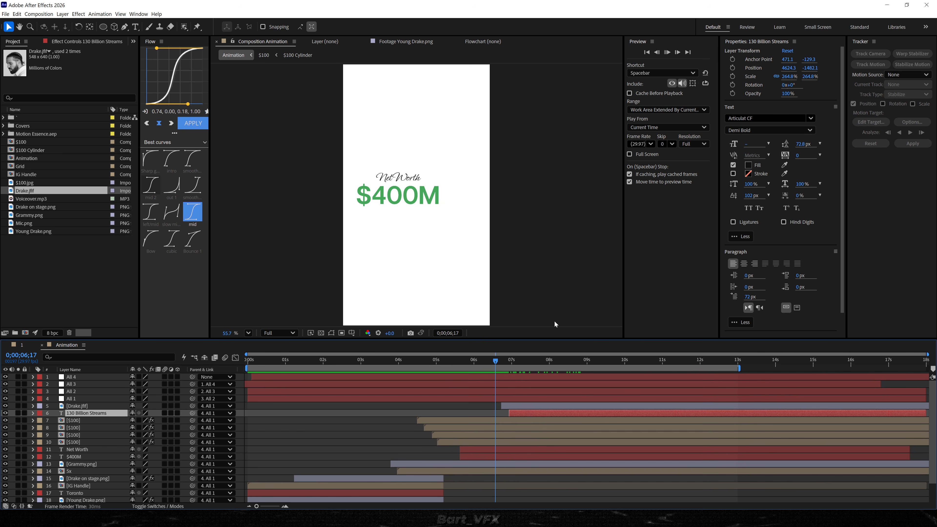
key(space)
Scale the Drake portrait down to about 230.8% and the 130 Billion Streams text to 200.5%.
key(/)
key(s)
drag(140, 421, 121, 424)
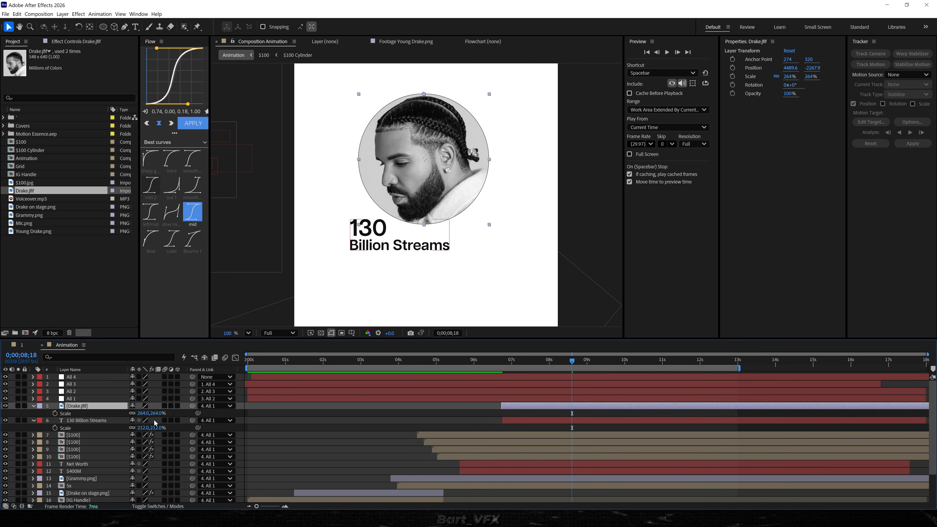
drag(139, 414, 127, 415)
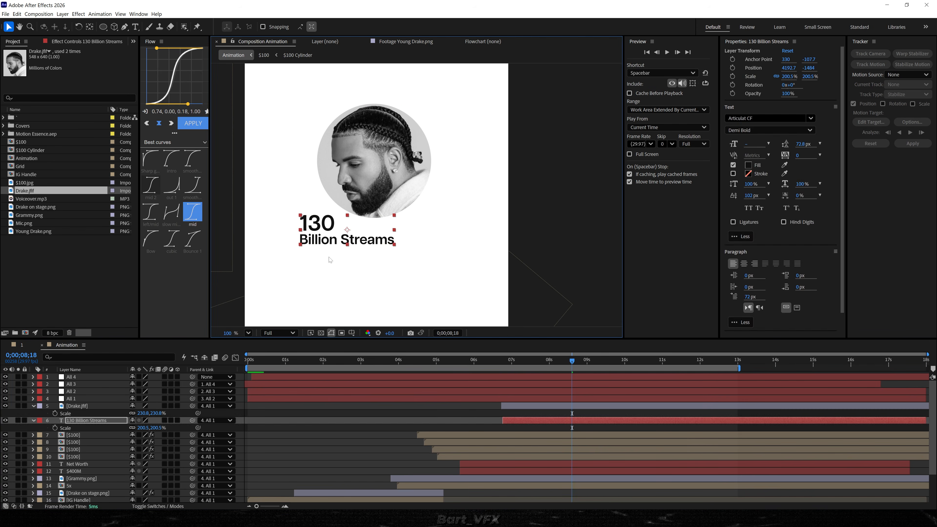
click(343, 423)
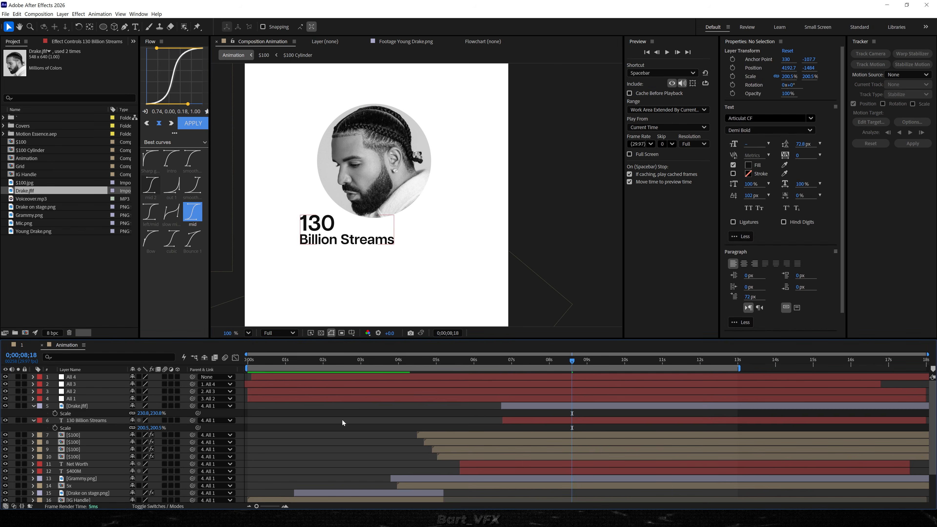
key(shift+/)
Raise the framing by setting the Y position of All 4's keyframe at 0;00;08;13 to 886.
click(77, 377)
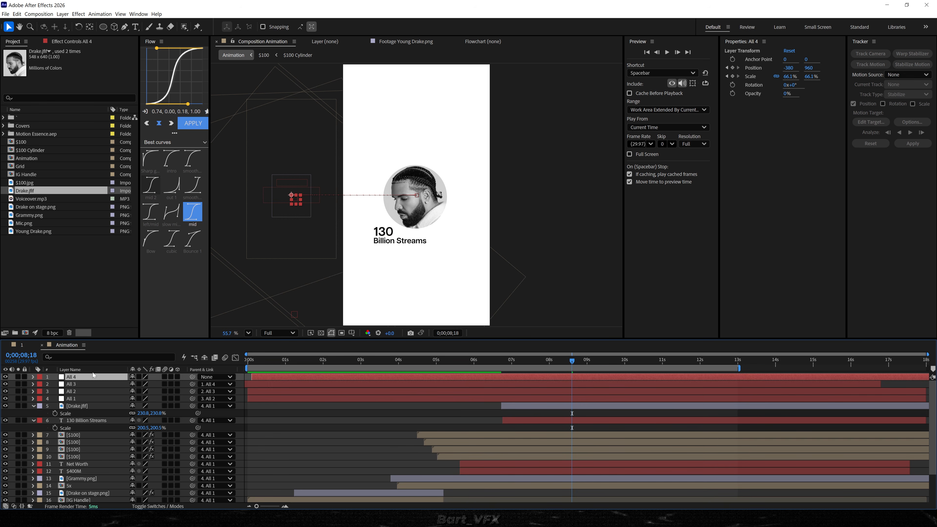
key(u)
key(Page_Up)
key(Page_Up)
key(Page_Up)
key(Page_Up)
key(Page_Up)
drag(142, 384, 115, 386)
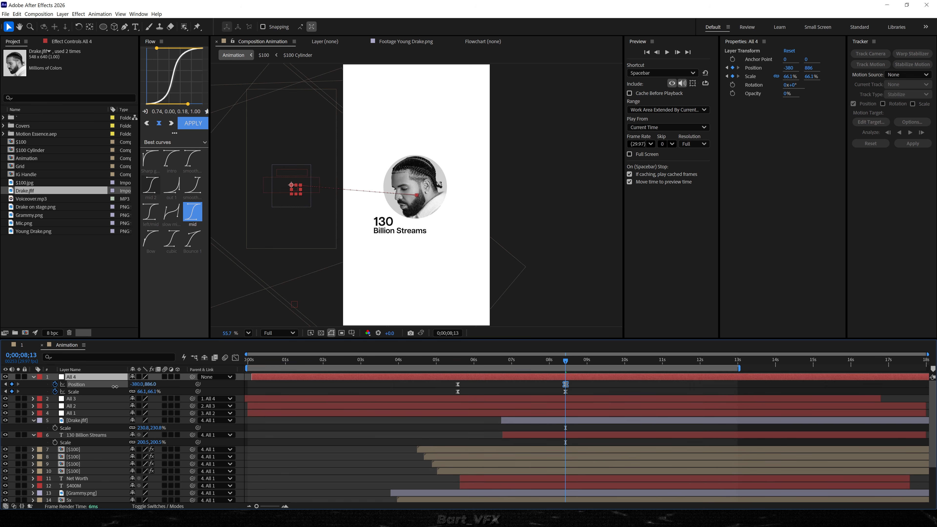
Apply the ME 01 Ease Up preset to the 130 Billion Streams text at 0;00;06;23 and preview the reveal.
click(501, 365)
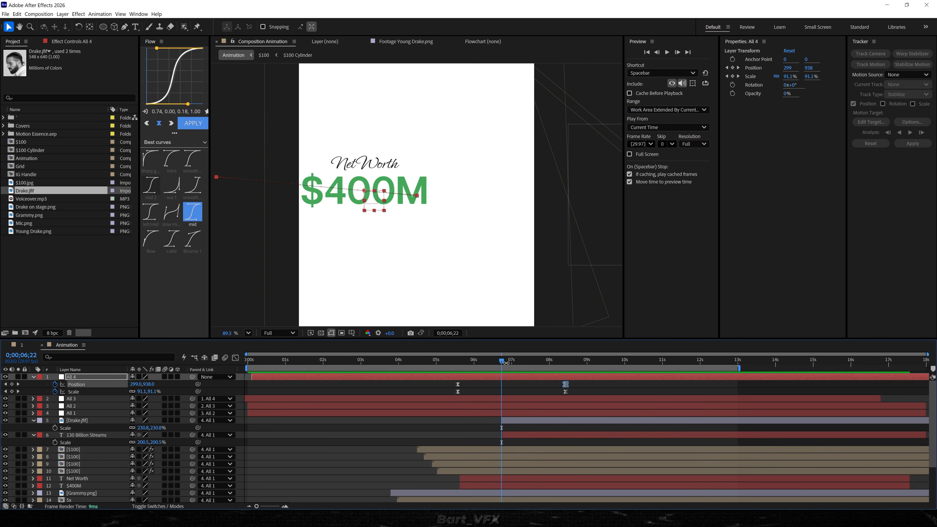
mouse_move(507, 367)
mouse_down()
mouse_move(546, 366)
mouse_move(503, 367)
mouse_up()
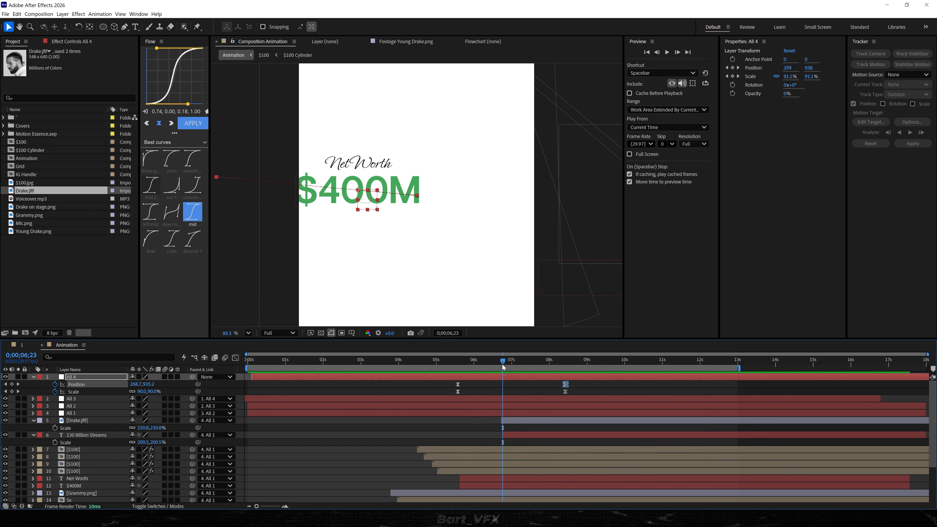
click(513, 435)
key(ctrl+space)
text(me 0)
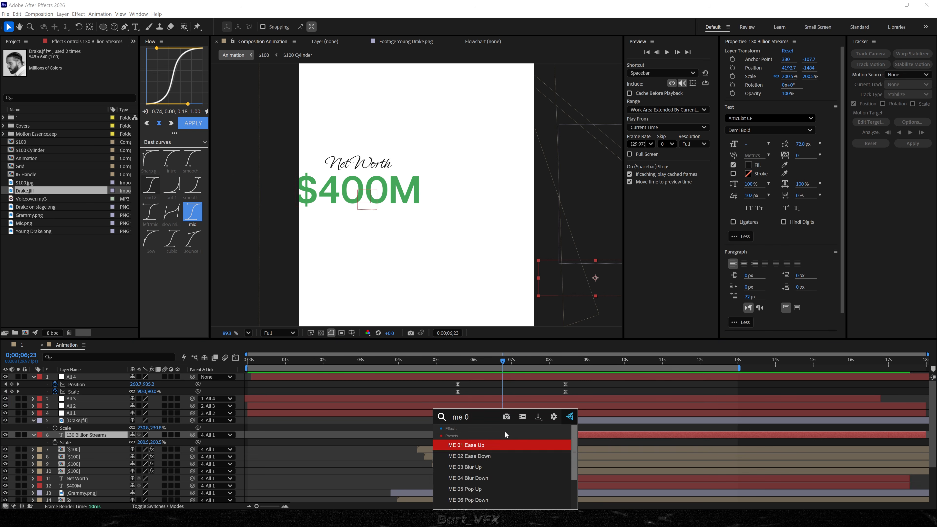
text(1)
key(Return)
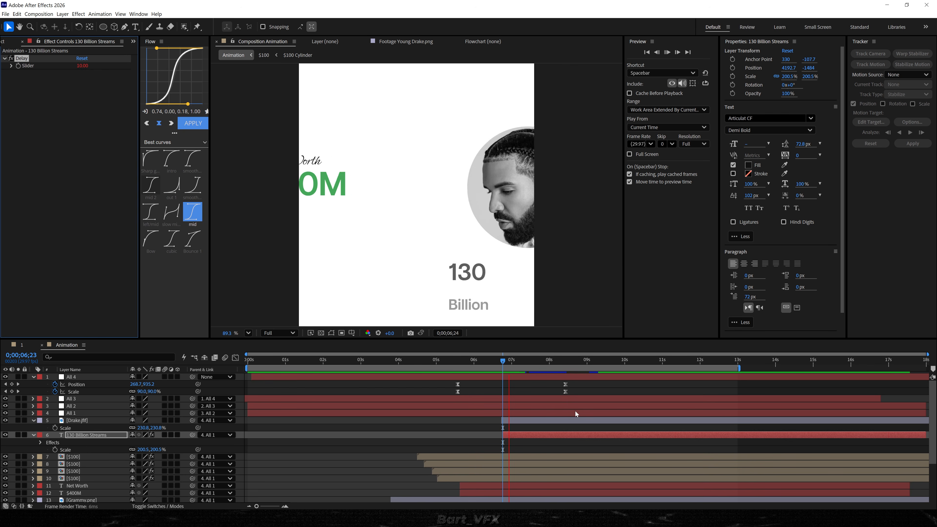
mouse_move(558, 365)
mouse_down()
mouse_move(538, 365)
mouse_move(568, 372)
mouse_up()
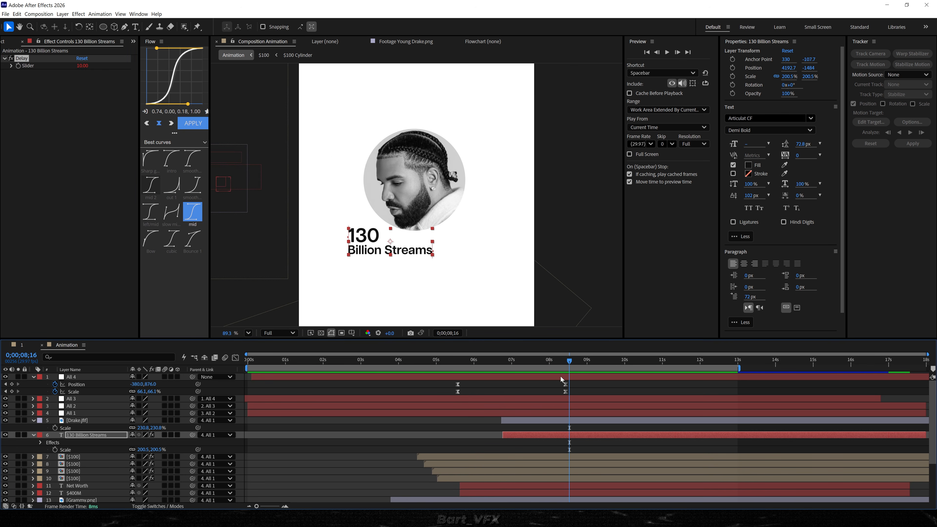
click(407, 480)
key(u)
key(space)
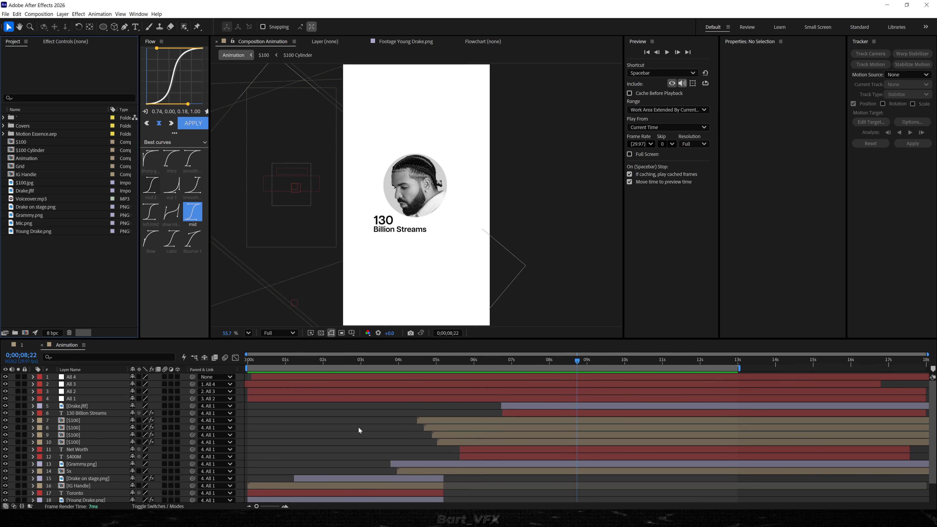
Create a new 1983 x 3525 px composition named Covers.
click(25, 334)
click(437, 214)
drag(408, 208, 774, 201)
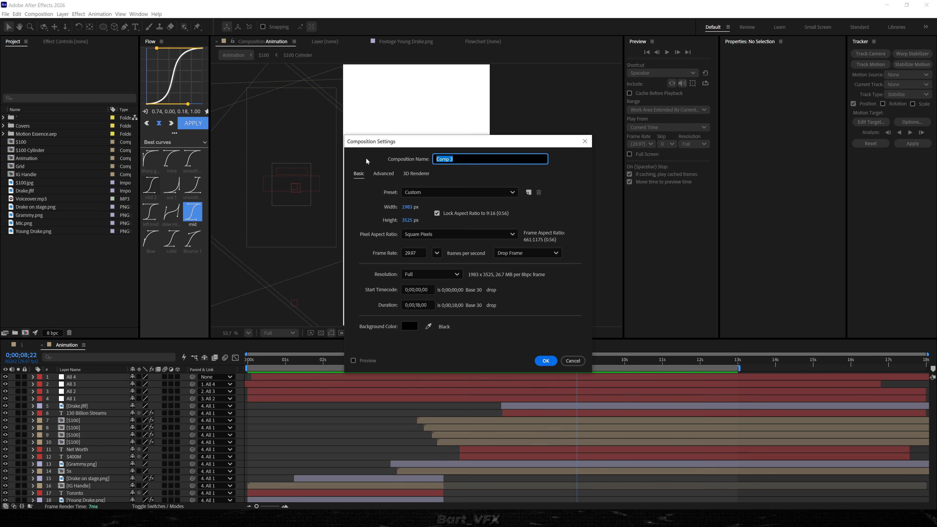
key(Return)
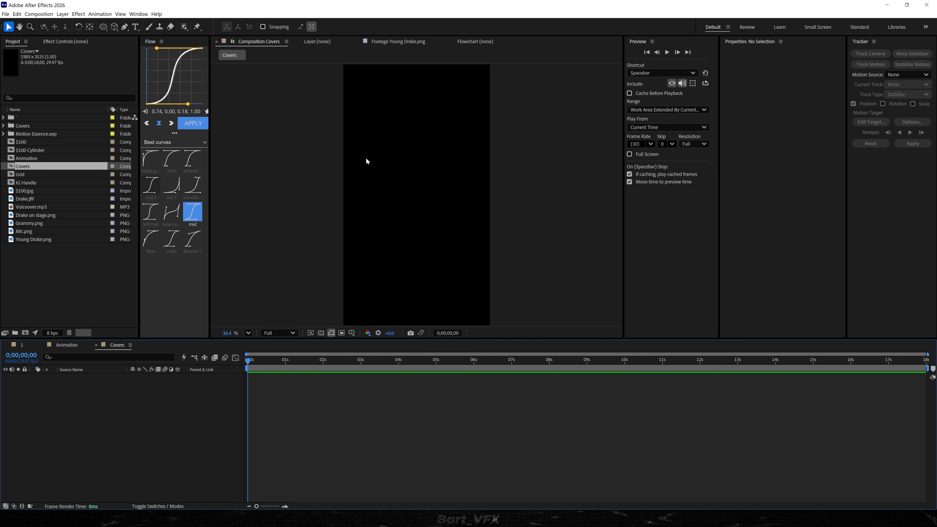
Add a full-frame white solid as the background of the Covers composition.
key(ctrl+y)
click(524, 335)
click(158, 418)
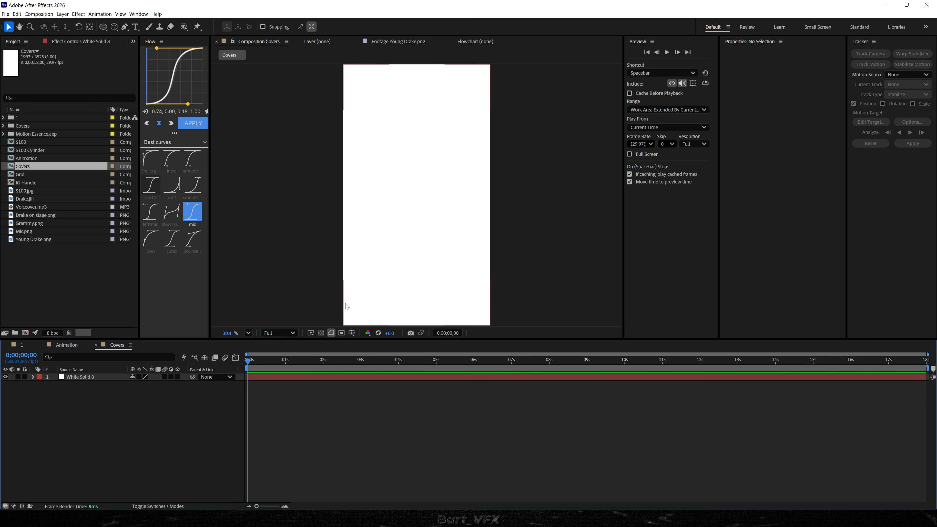
click(50, 285)
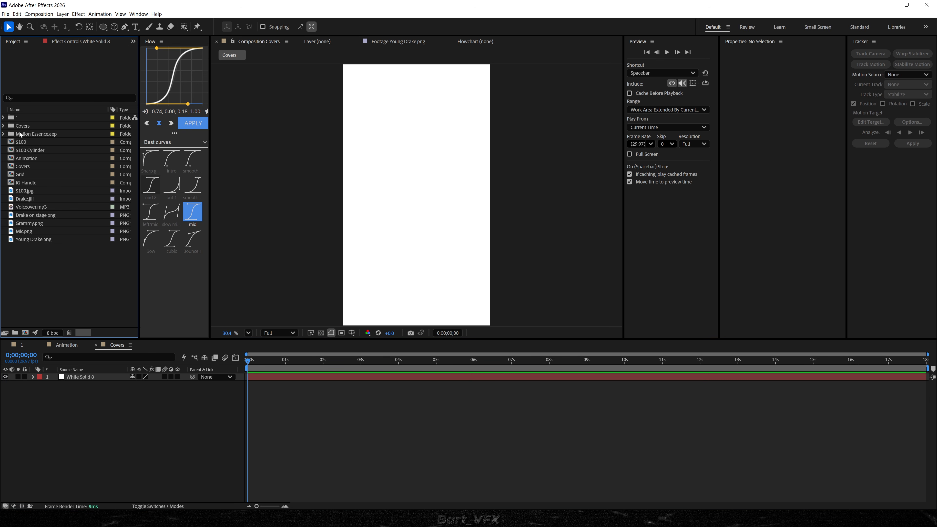
Place 1.png to 8.png from the Covers folder above the white solid.
click(4, 126)
click(37, 134)
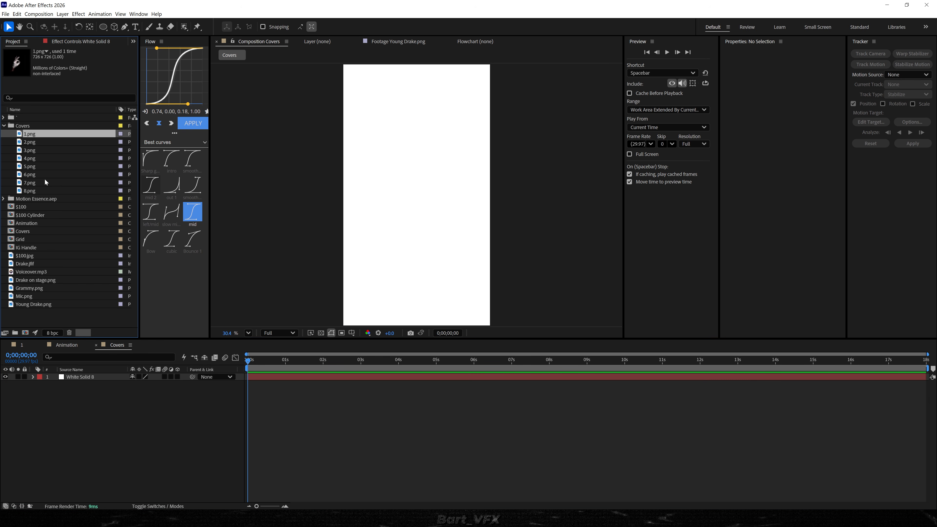
shift+click(45, 192)
drag(45, 192, 65, 377)
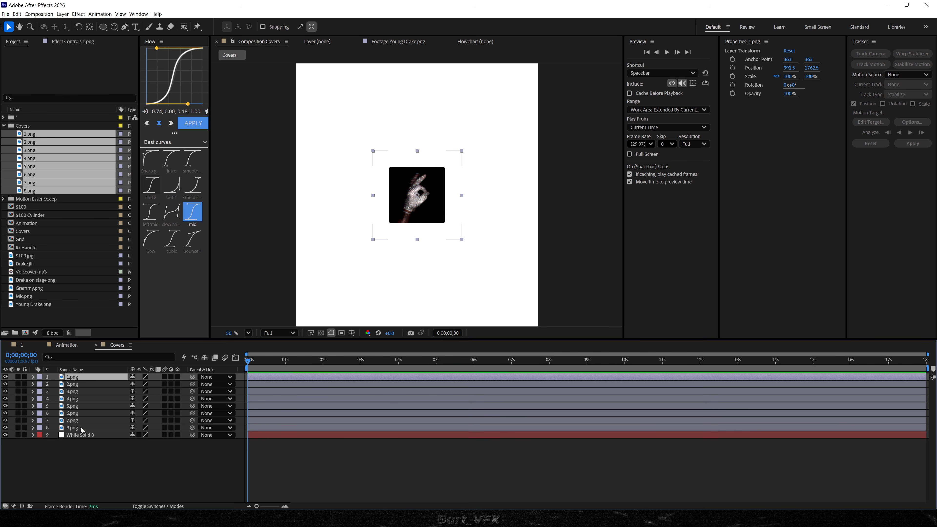
Offset the anchor points of all eight cover layers to a Y value of about 981.
shift+click(73, 429)
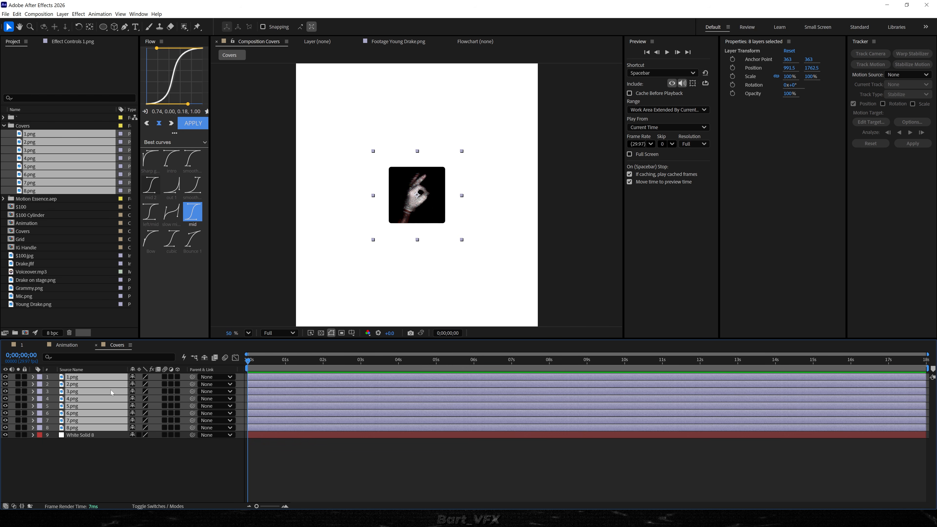
key(a)
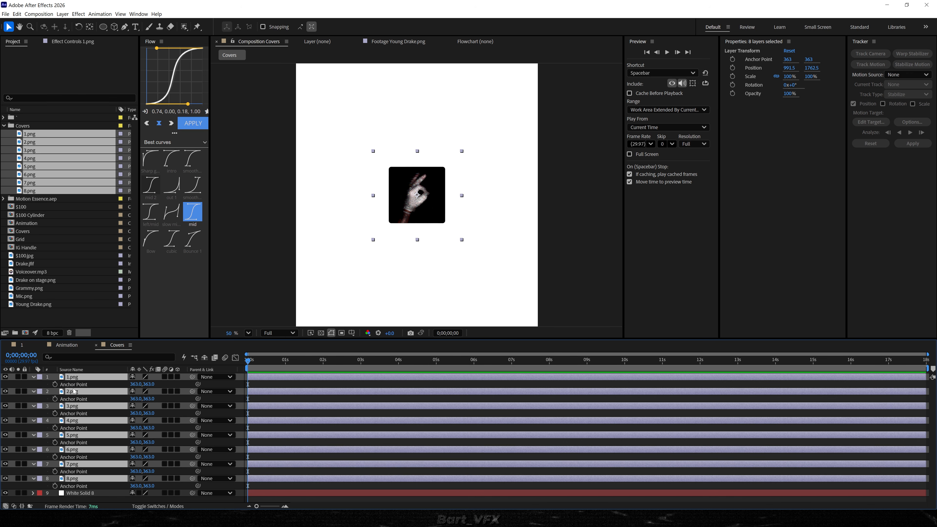
drag(154, 386, 282, 411)
drag(154, 386, 255, 379)
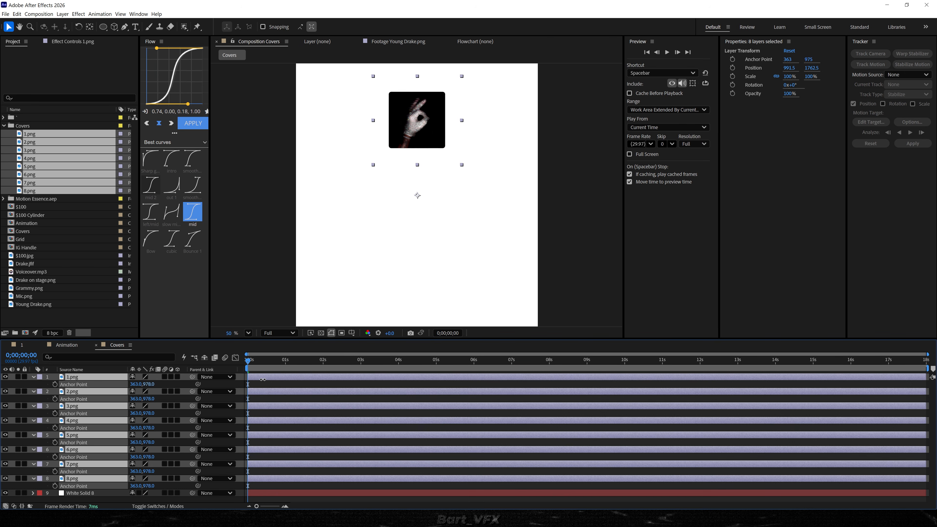
Set a 0° rotation keyframe on all eight cover layers at frame 0 and go to 0;00;00;14.
key(r)
drag(149, 398, 238, 402)
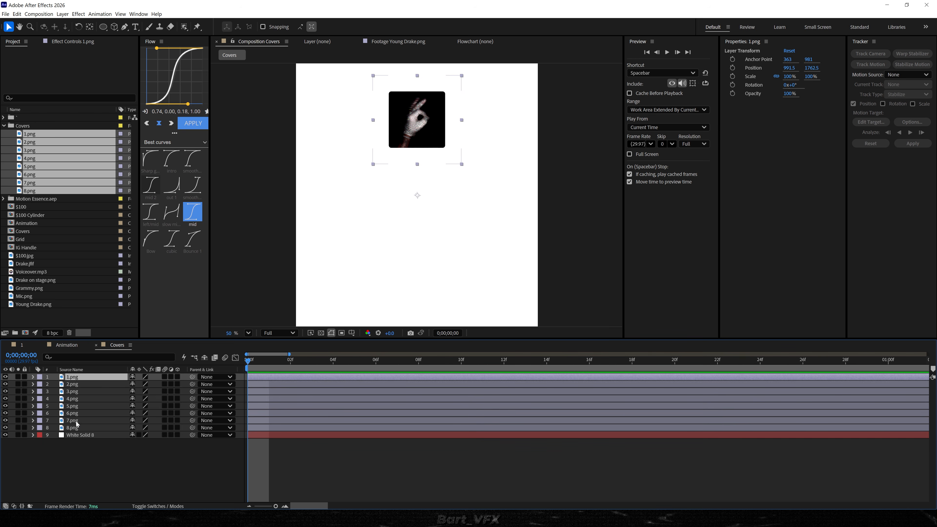
shift+click(74, 428)
key(r)
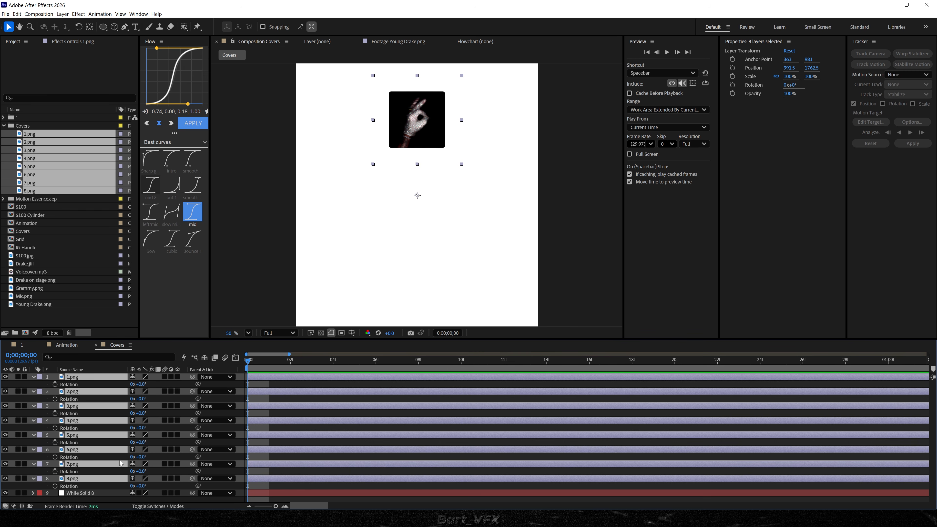
click(55, 384)
drag(259, 361, 547, 365)
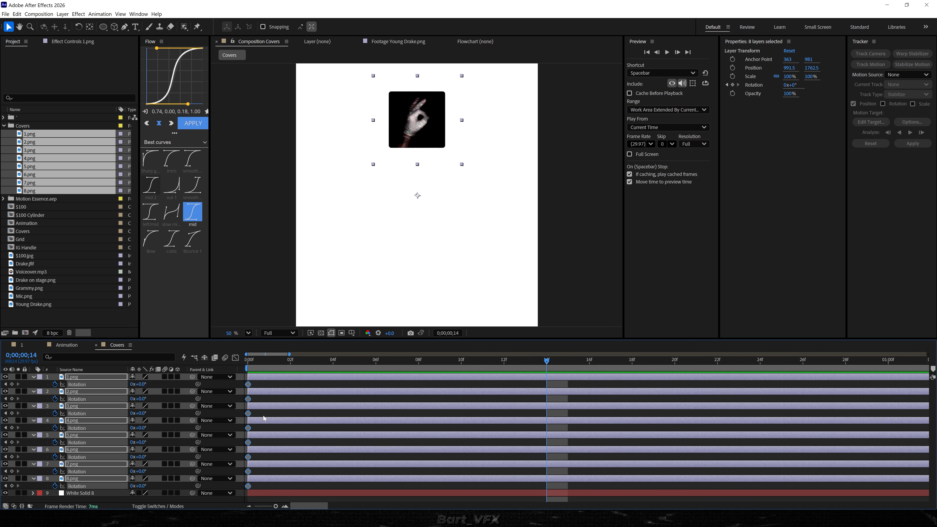
click(168, 397)
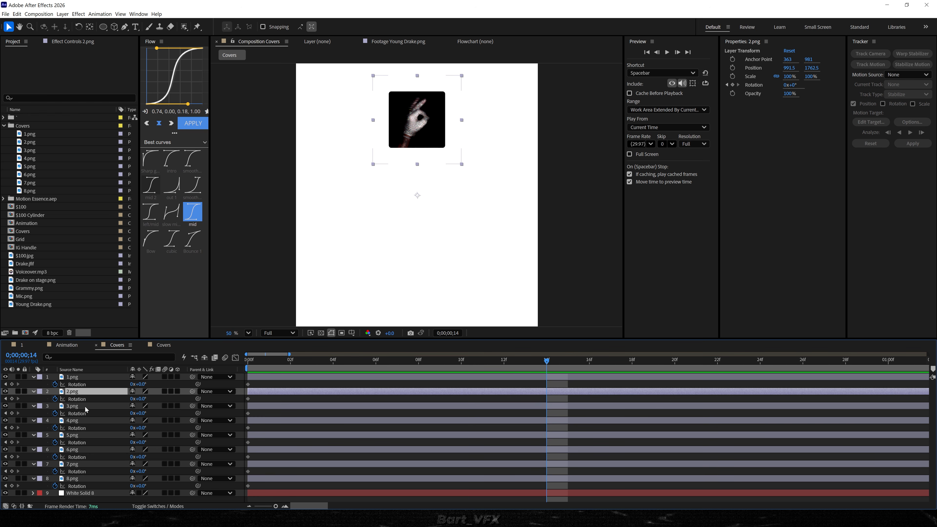
drag(142, 399, 287, 396)
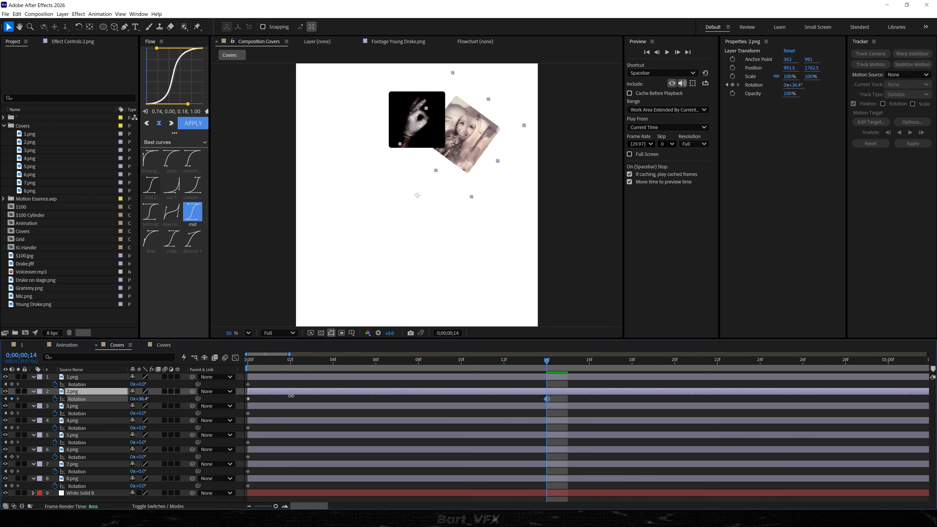
drag(138, 413, 423, 428)
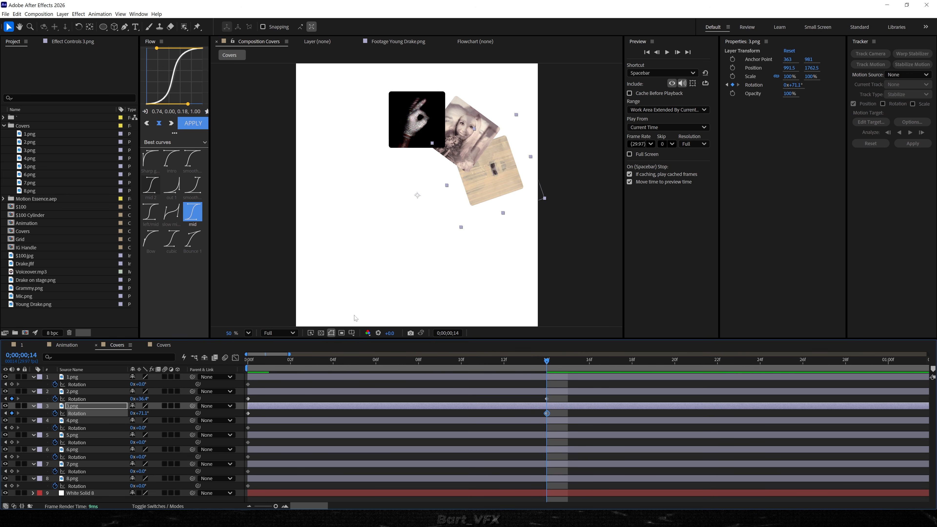
key(ctrl+z)
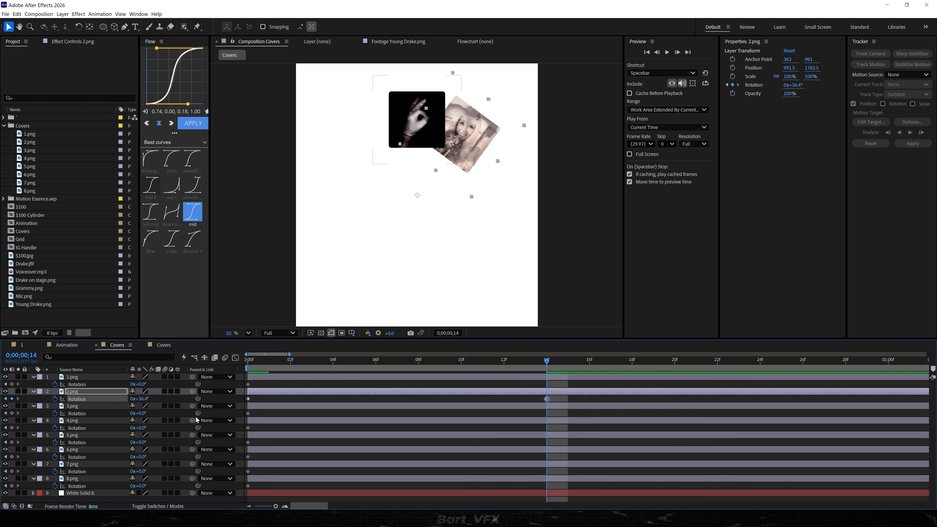
key(ctrl+z)
Spread 1.png to 8.png around a full circle at 0;00;00;14 with stepped rotations about 45.4° apart, from 0° to 318°.
click(259, 401)
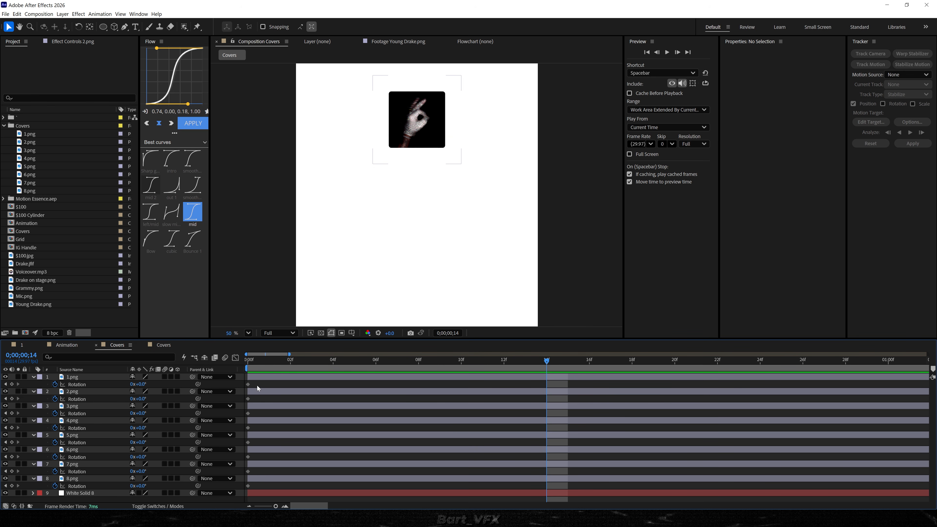
drag(258, 386, 222, 498)
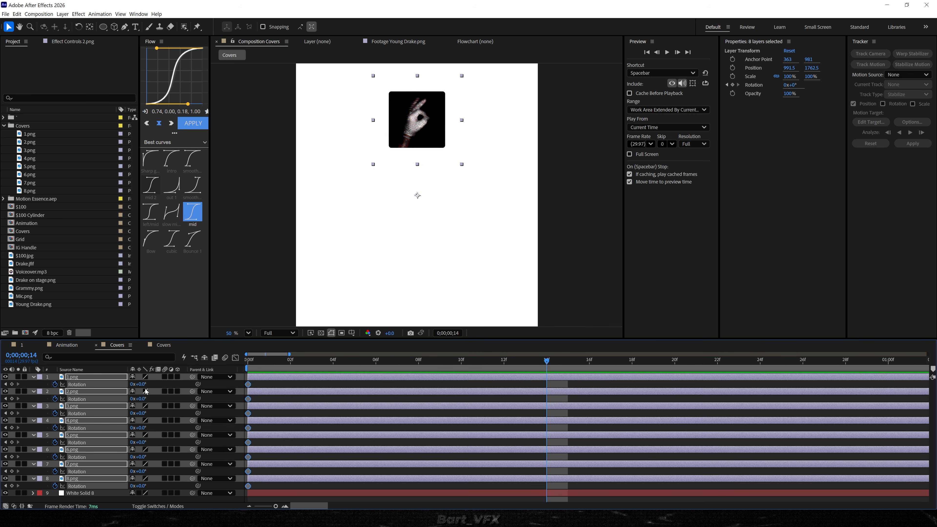
drag(139, 384, 274, 383)
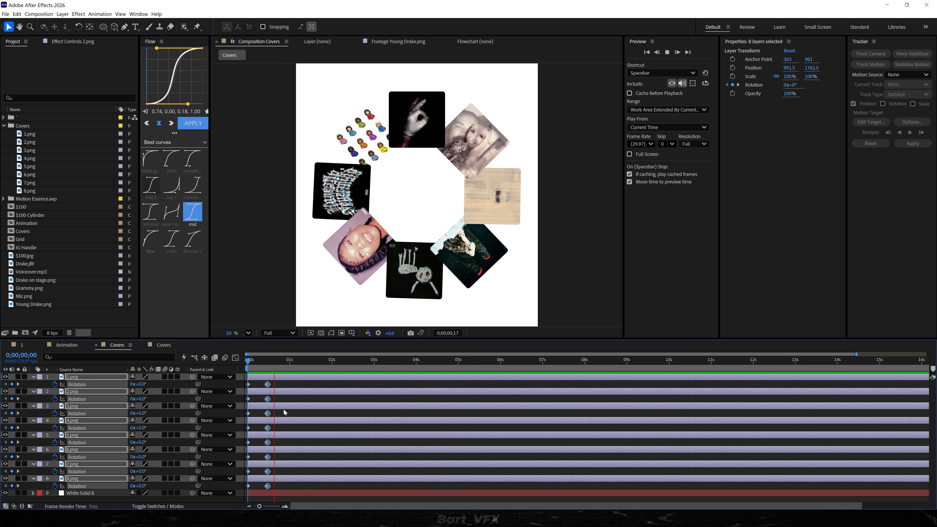
key(space)
drag(268, 387, 280, 385)
Easy-ease all the cover rotation keyframes and reshape their speed curves to start fast and settle slowly.
drag(293, 381, 218, 492)
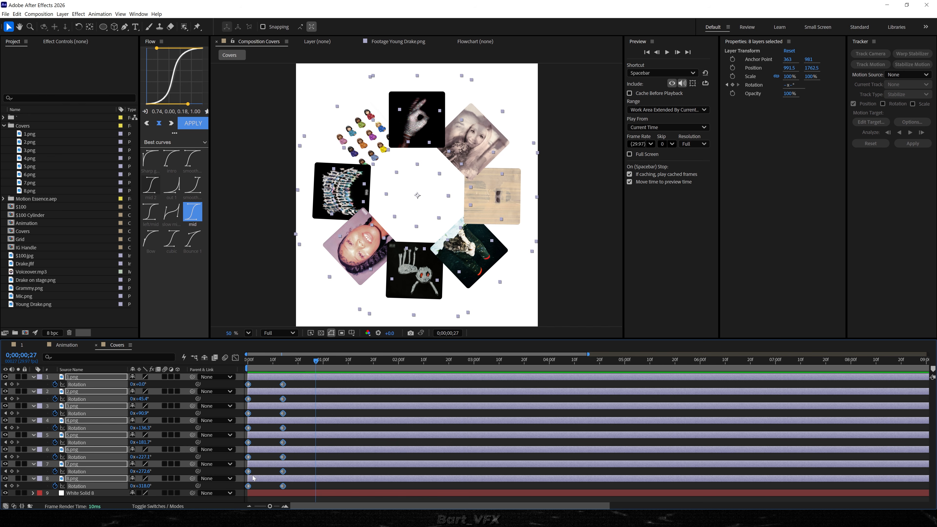
key(F9)
click(235, 357)
drag(306, 432, 257, 447)
drag(263, 362, 246, 362)
key(space)
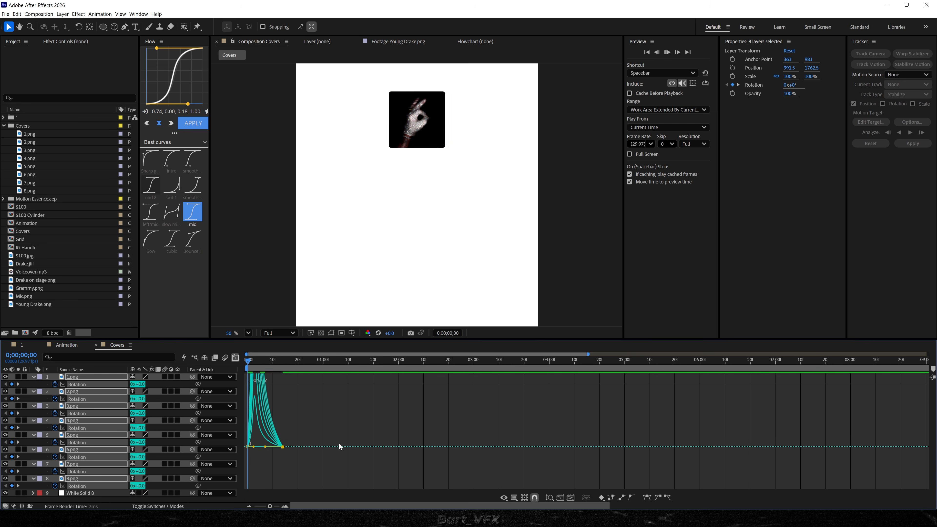
Delay the covers' end rotation keyframes to about 0;00;00;19 and preview the fan-out.
drag(283, 446, 295, 446)
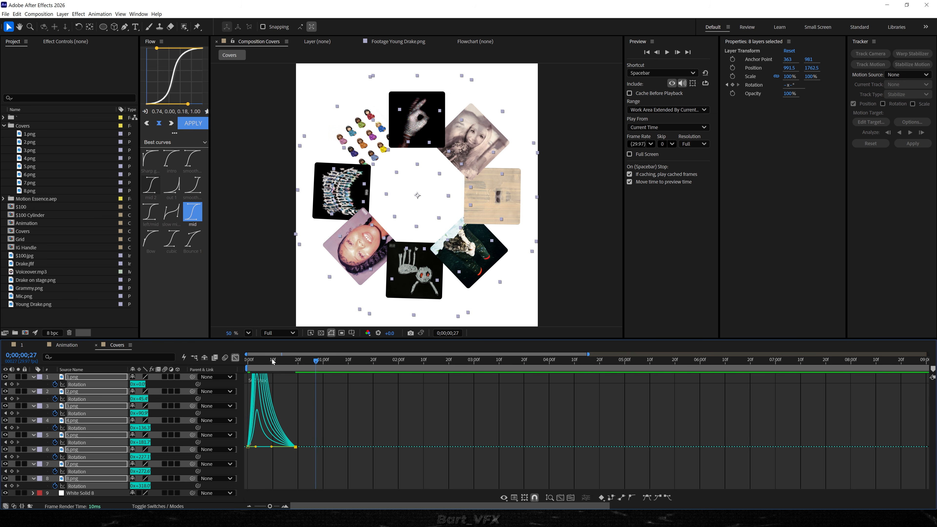
key(space)
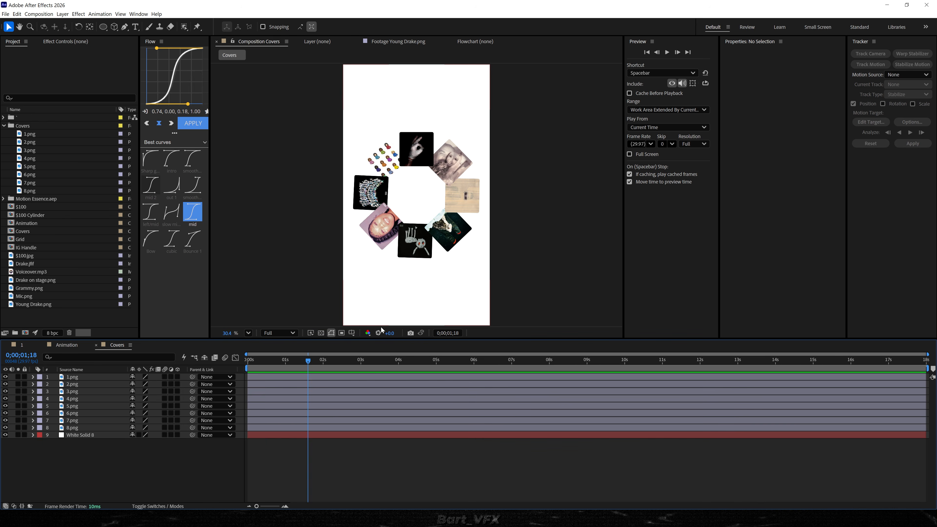
drag(270, 361, 237, 364)
key(space)
key(space)
Add a null object named All 1 and parent all eight cover layers to it.
click(73, 377)
click(73, 459)
right_click(71, 461)
mouse_move(105, 377)
click(192, 414)
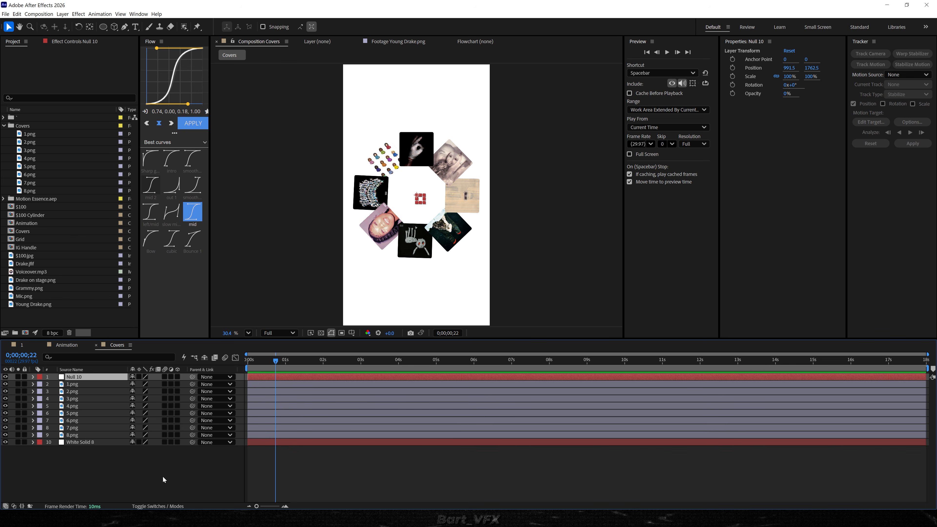
key(Return)
text(A)
key(Return)
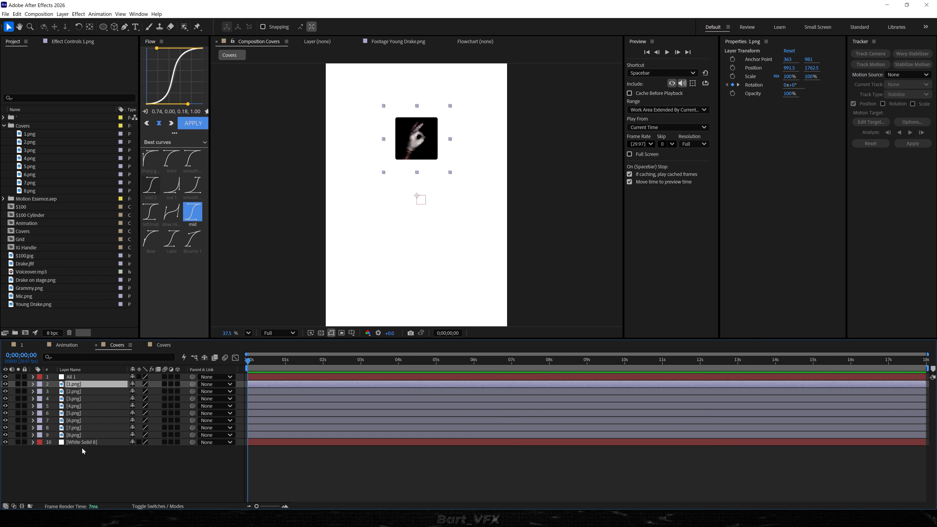
shift+click(79, 435)
drag(192, 384, 107, 377)
Animate All 1's rotation from -91° at frame 0 to 0° at about 0;00;01;19 and easy-ease both keyframes.
key(r)
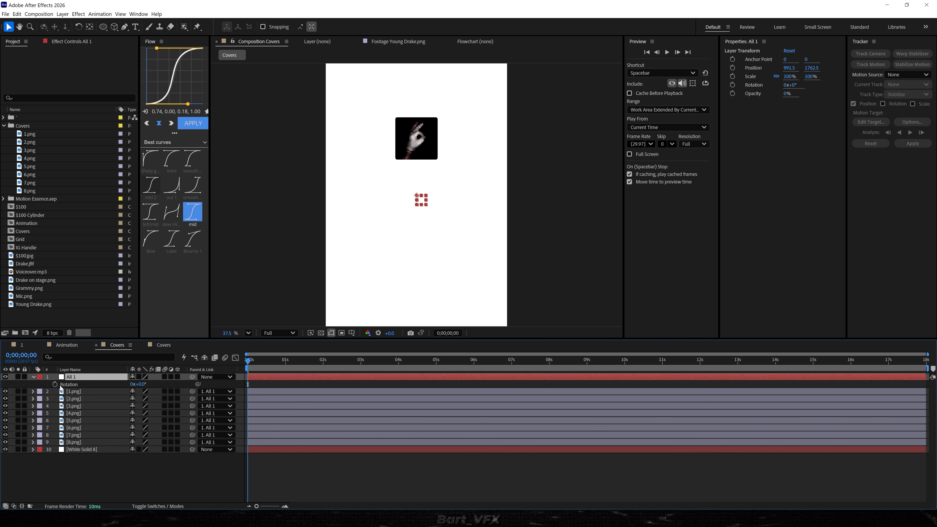
click(55, 385)
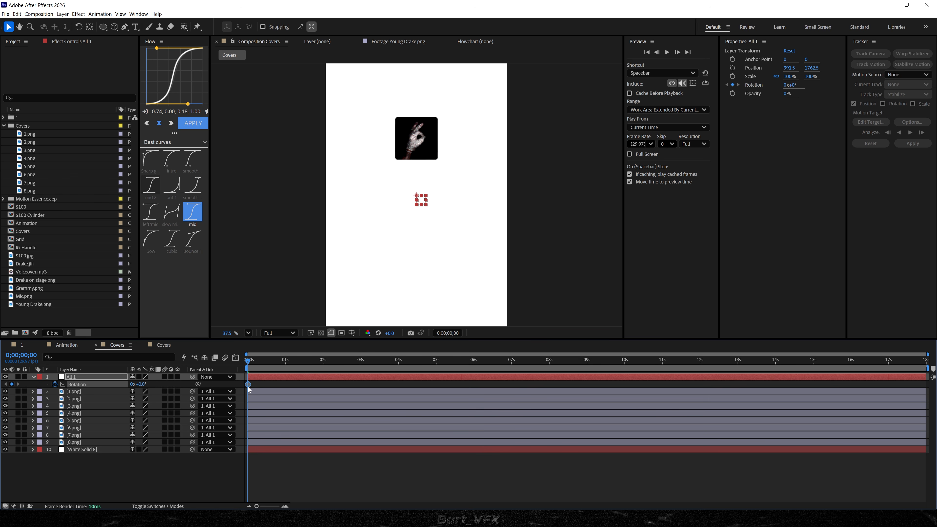
drag(292, 387, 309, 386)
drag(144, 385, 108, 390)
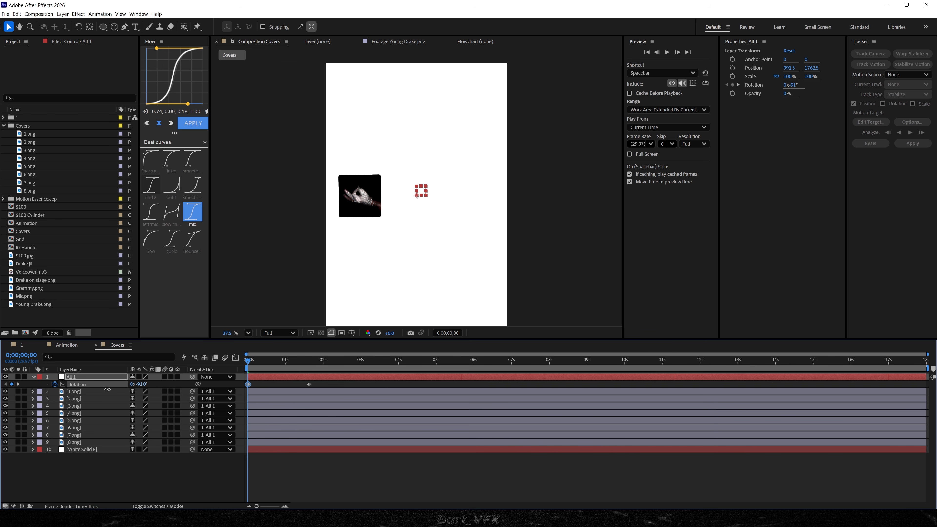
key(space)
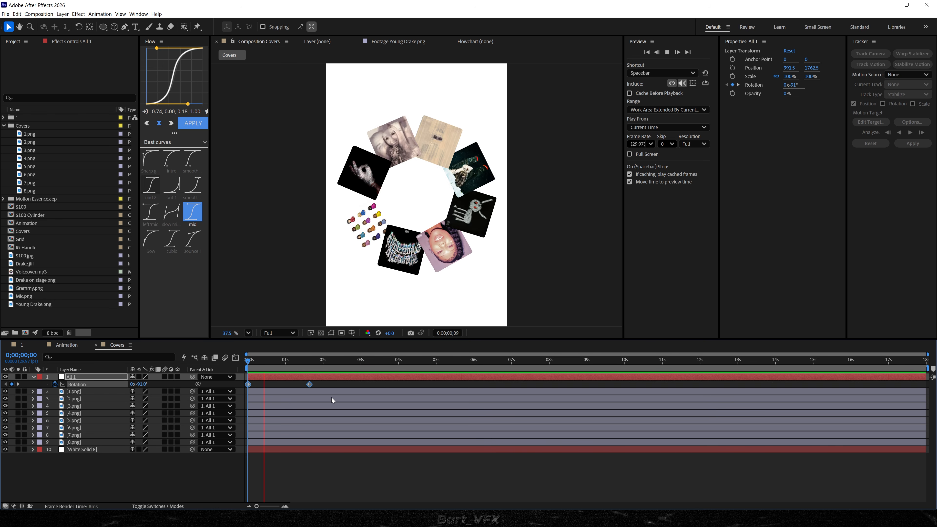
key(space)
key(F9)
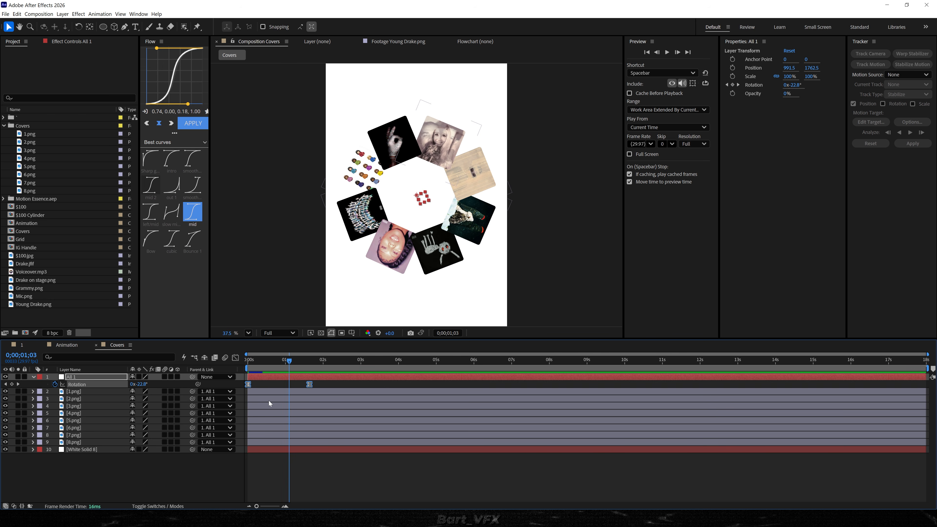
Reshape All 1's rotation speed curve so the spin starts fast and settles slowly, and preview the result.
click(235, 357)
drag(364, 424, 253, 447)
key(space)
click(257, 448)
key(space)
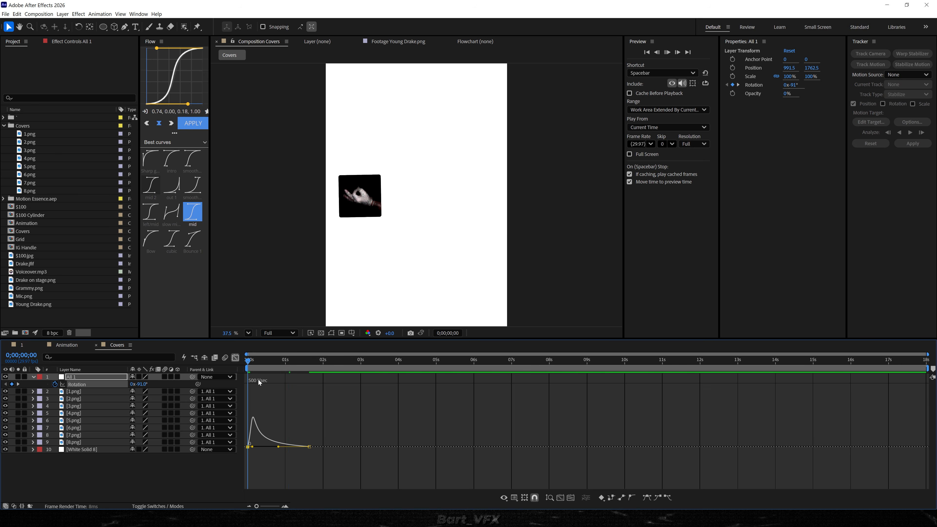
key(shift+F3)
Keyframe the opacity of all eight covers to fade in from the first frame to 100% at 0;00;00;12, and preview the fade.
click(260, 393)
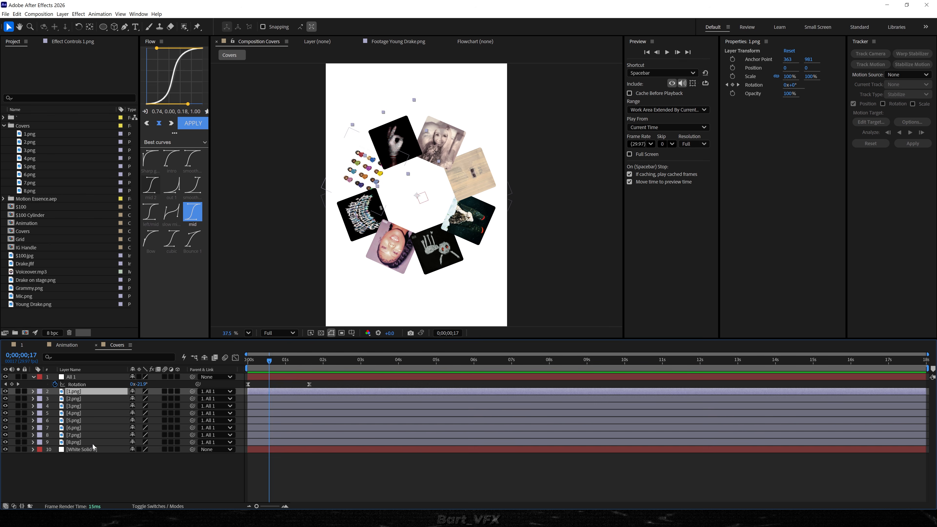
shift+click(93, 444)
click(264, 364)
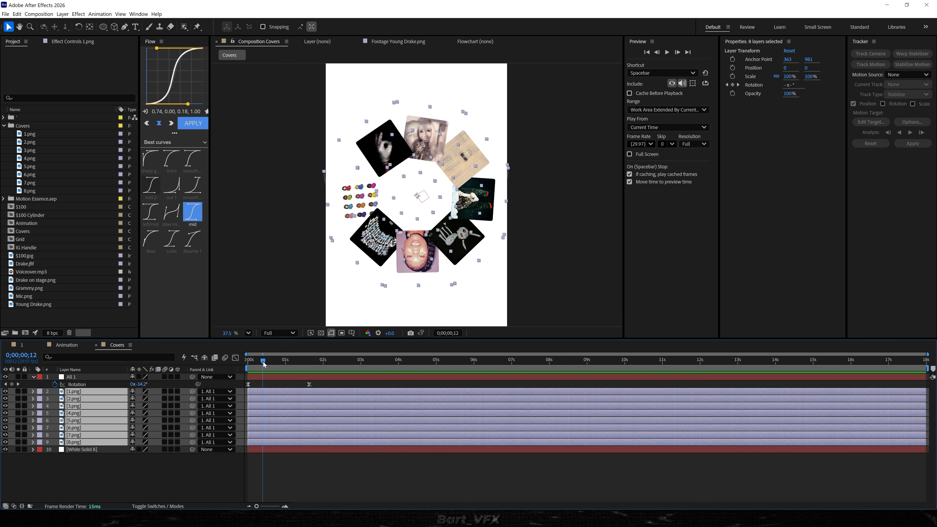
key(alt+shift+t)
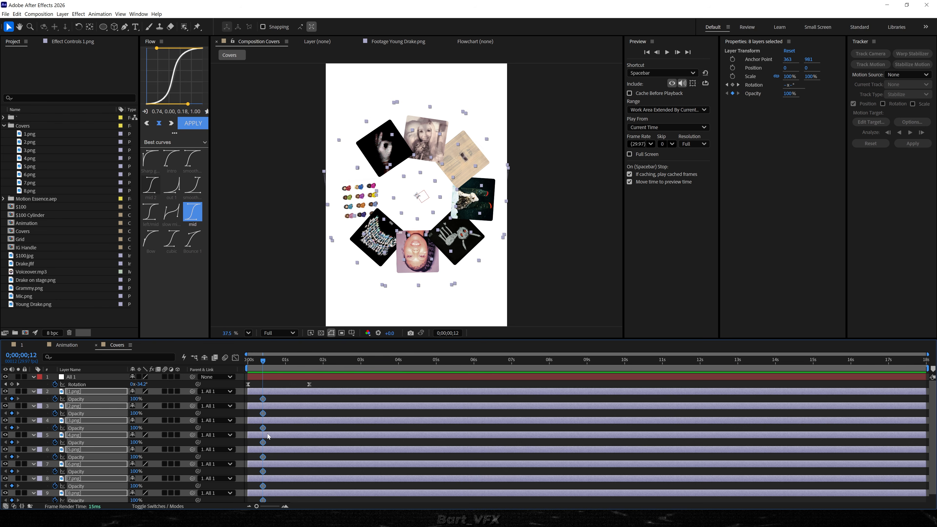
key(Home)
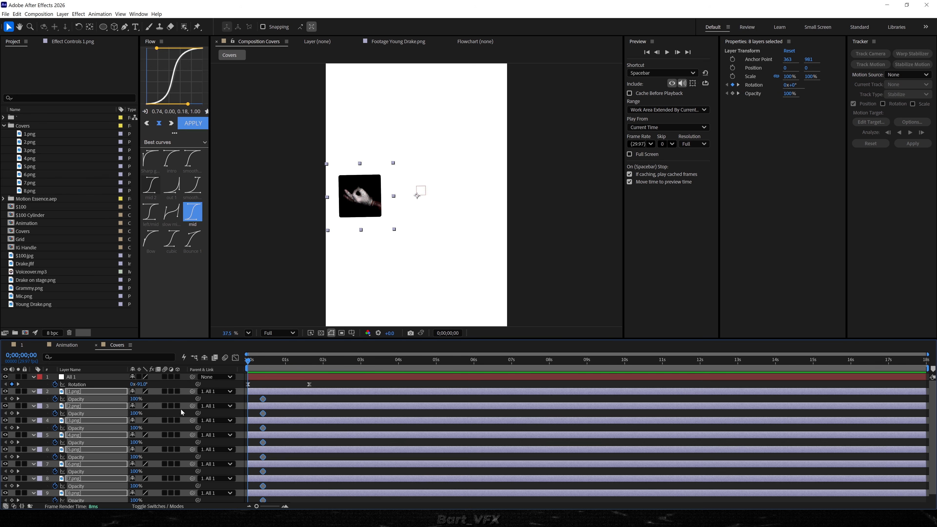
drag(136, 400, 26, 416)
key(space)
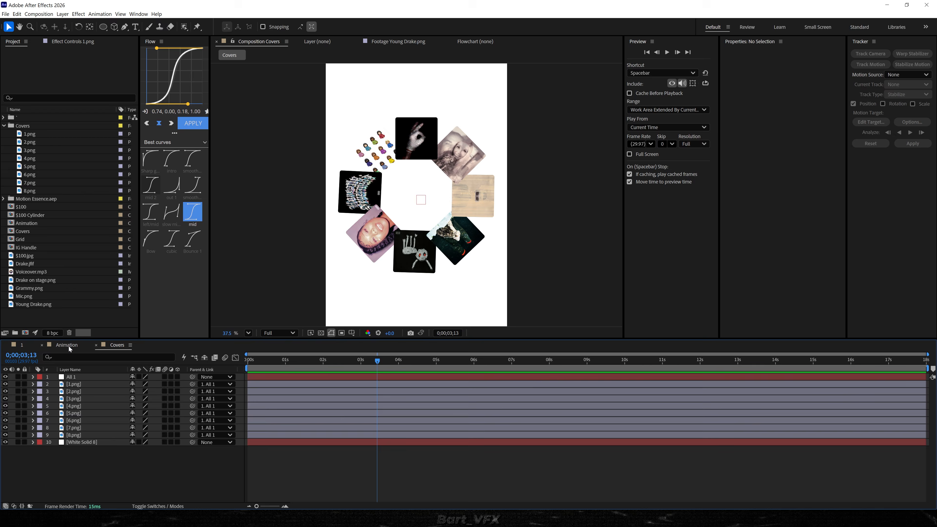
Place the Covers composition in Animation below the 130 Billion Streams layer, starting at about 0;00;06;21, and parent it to All 1.
click(67, 345)
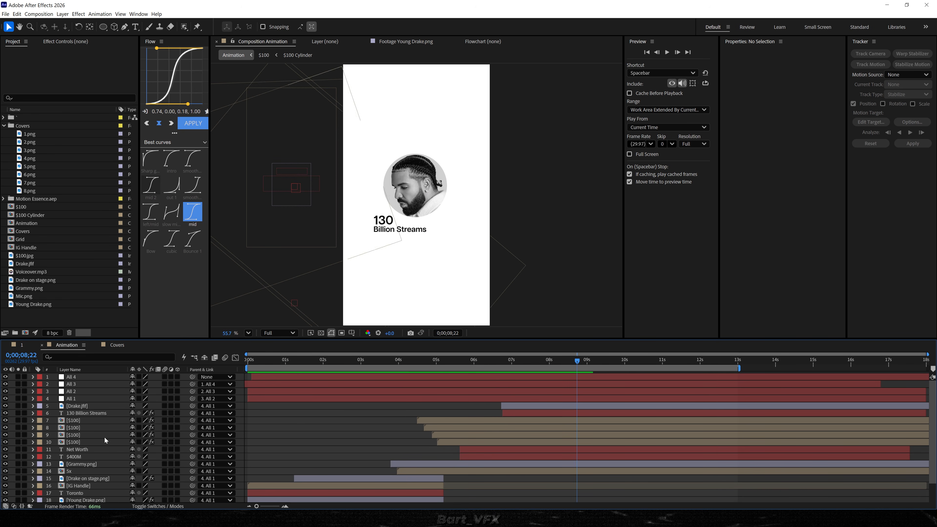
click(4, 126)
drag(23, 166, 485, 417)
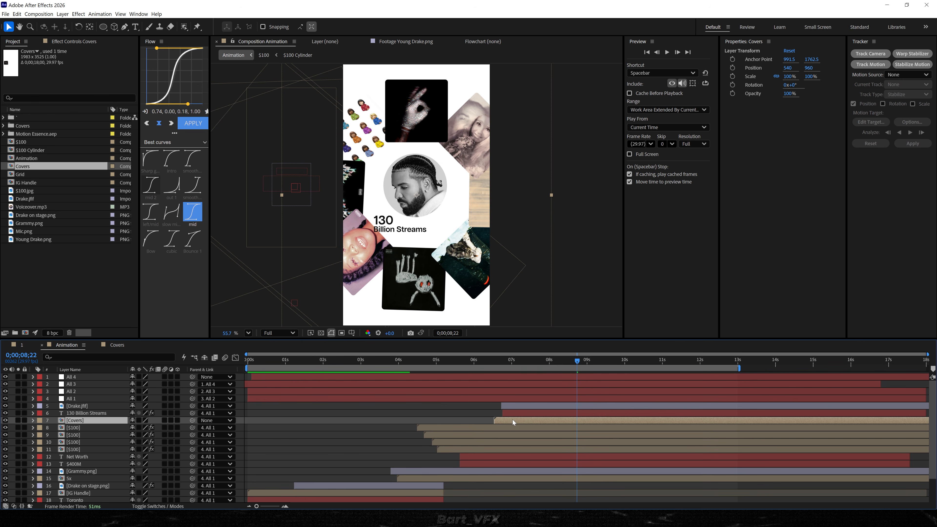
drag(192, 420, 93, 399)
Add a null object named All 5 above the other nulls and parent All 4 to it.
click(78, 377)
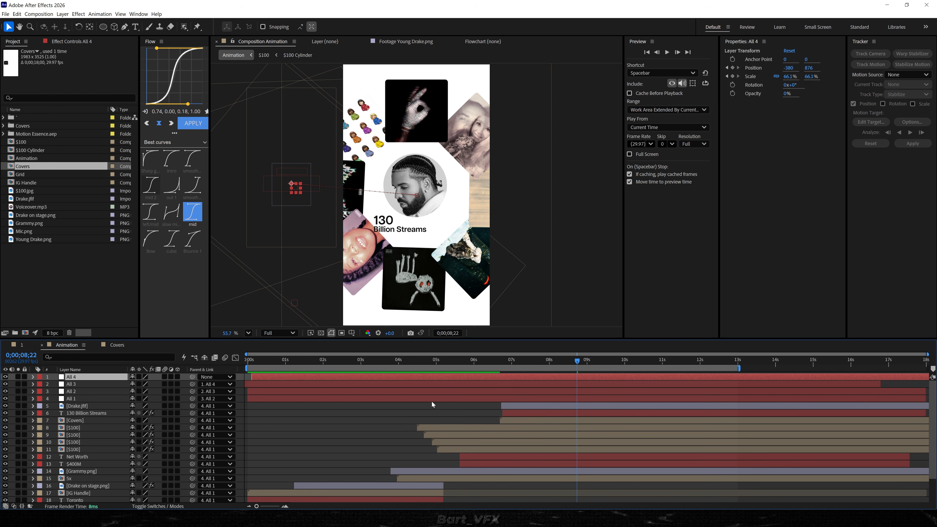
key(ctrl+alt+shift+y)
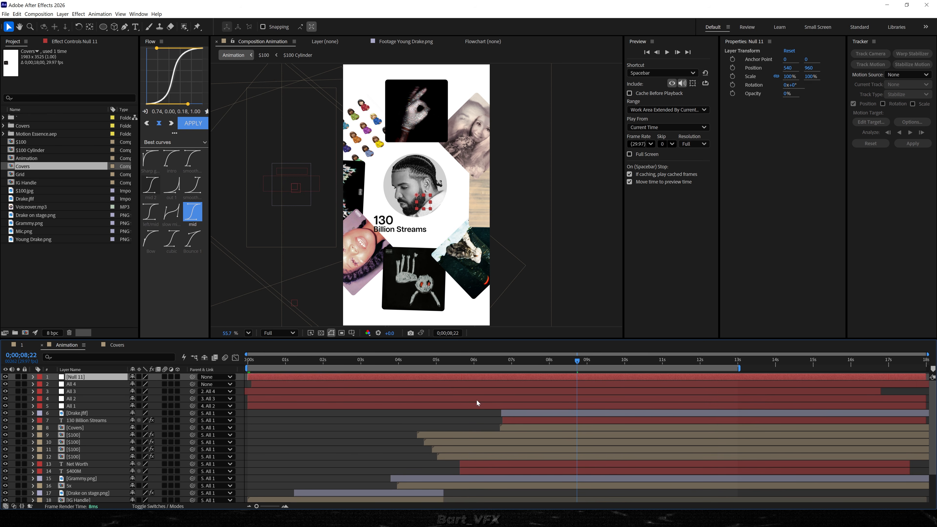
key(Return)
text(A)
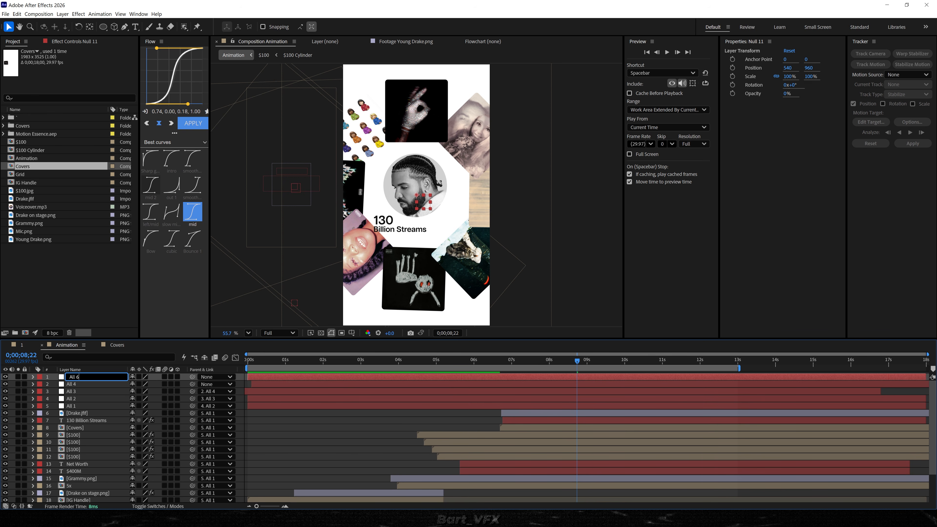
text(ll 5)
key(Return)
drag(193, 384, 85, 377)
Animate All 5's scale from 100% at about 0;00;07;15 to 52.6% at 0;00;09;13.
drag(529, 361, 602, 368)
key(alt+shift+s)
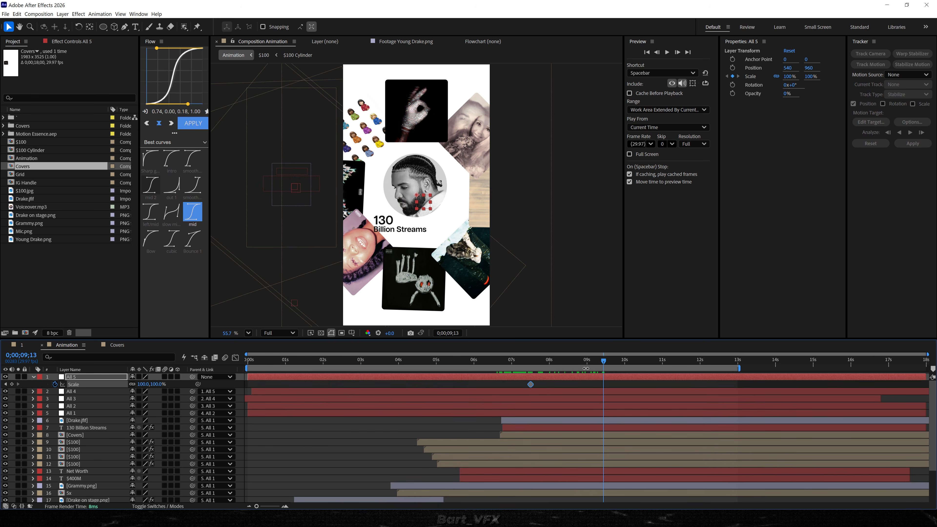
drag(144, 384, 128, 384)
Move the Covers layer up to about Y -2181 to centre the ring around the portrait.
click(551, 436)
scroll(418, 215, up, 4)
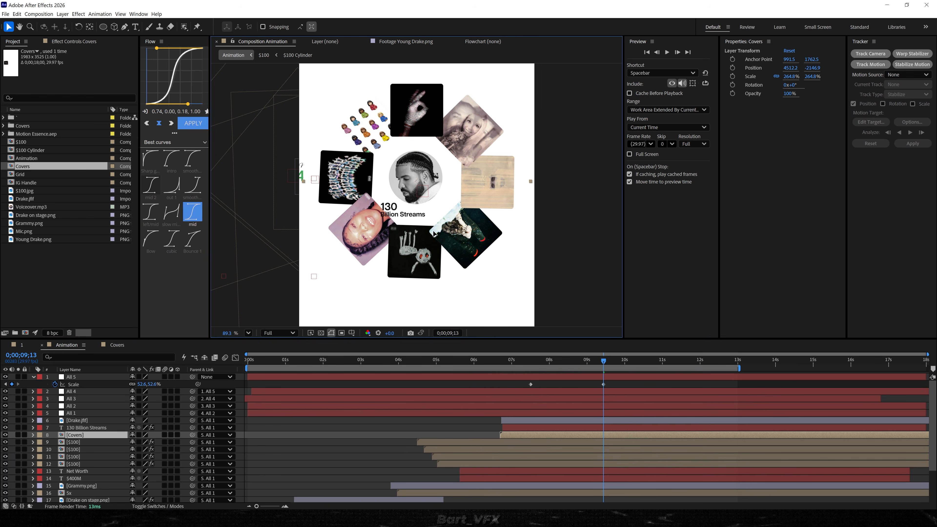
click(417, 180)
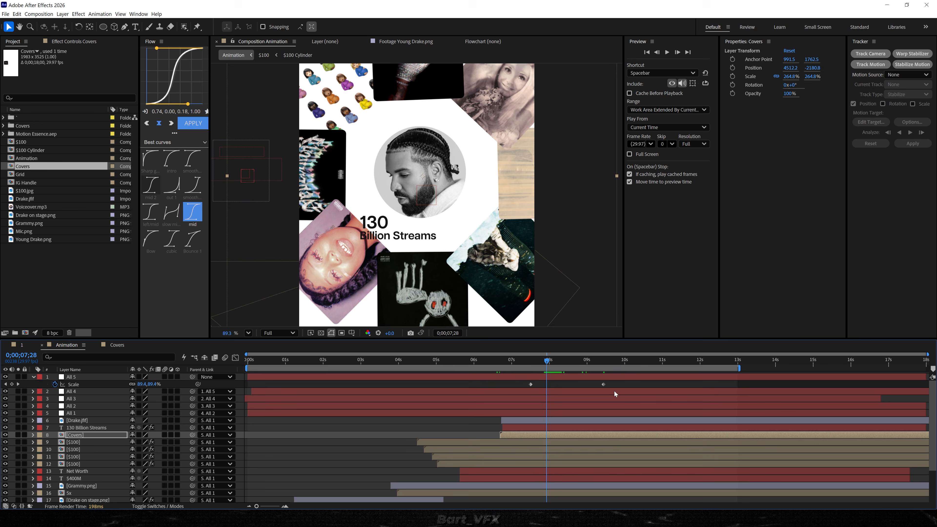
Apply the mid easing curve to both All 5 scale keyframes and delay the Covers layer's start to 0;00;08;12.
drag(616, 382, 488, 392)
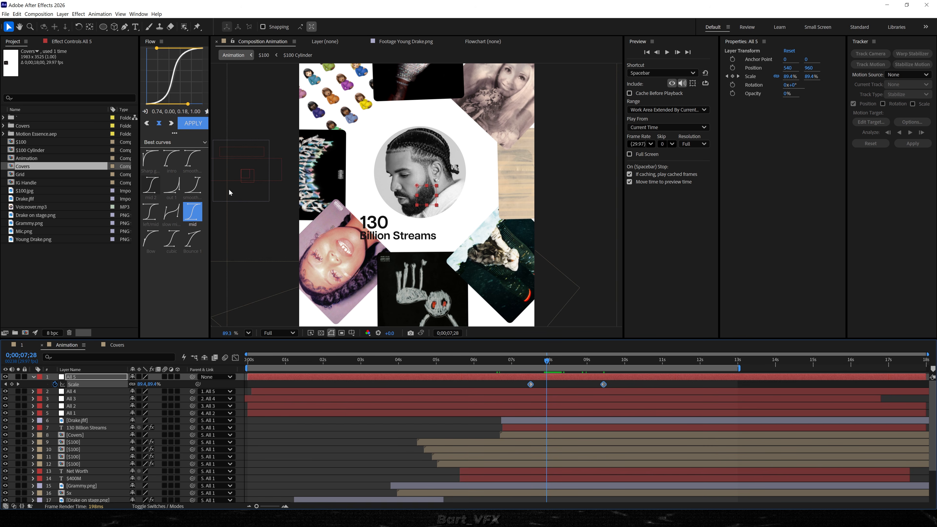
click(193, 123)
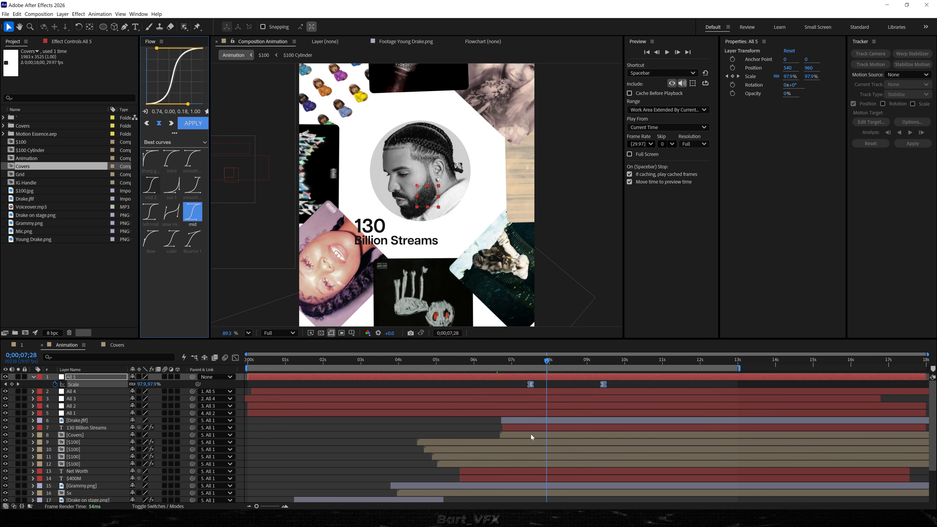
drag(517, 436, 586, 437)
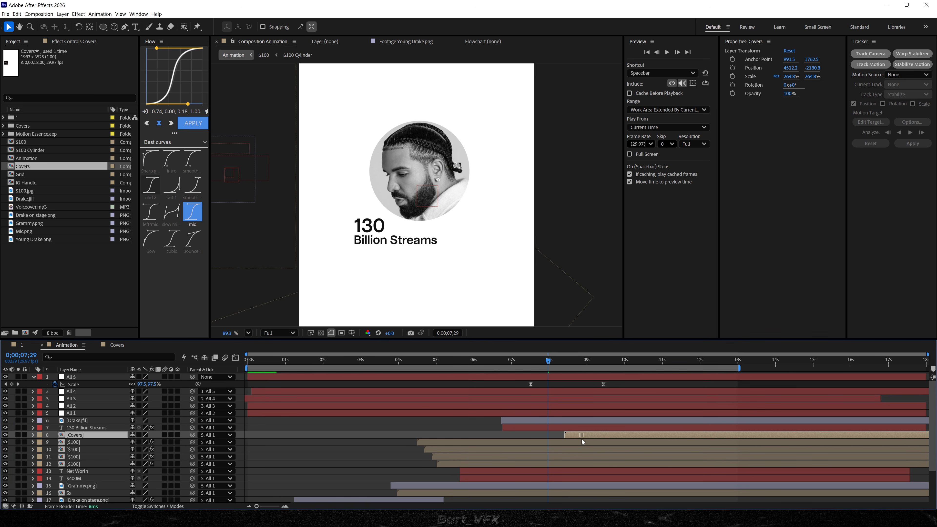
key(shift+/)
Inspect All 5's scale keyframes in the graph and preview the zoom-out from about 0;00;08;04 with the covers fanning out.
click(615, 383)
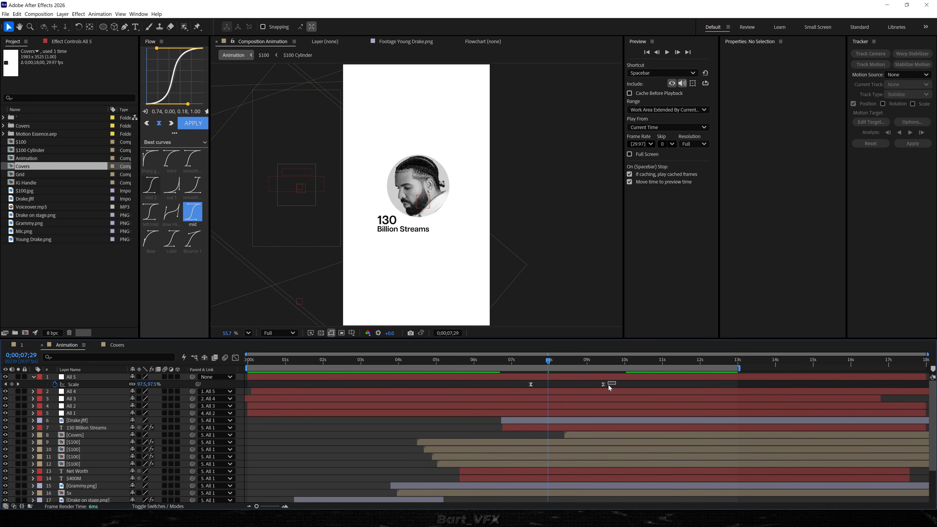
click(615, 383)
key(shift+F3)
key(shift+F3)
key(space)
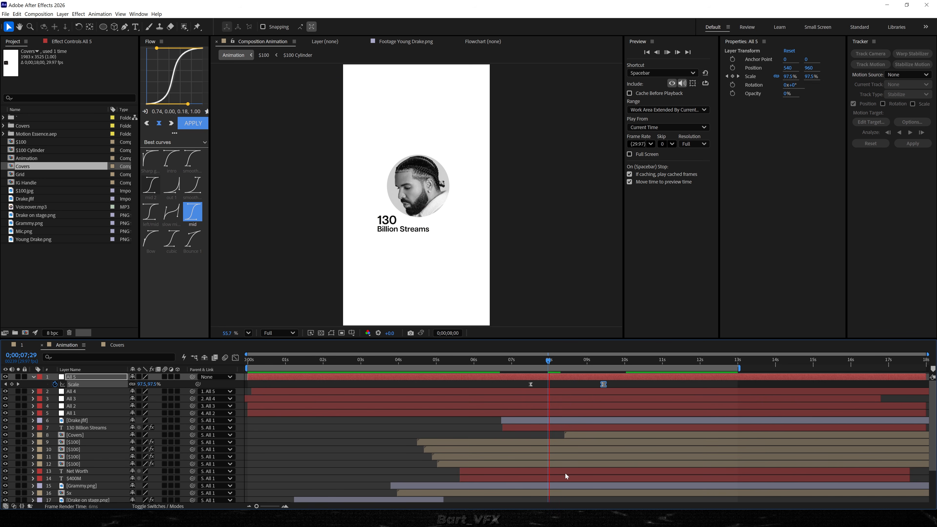
click(554, 361)
key(space)
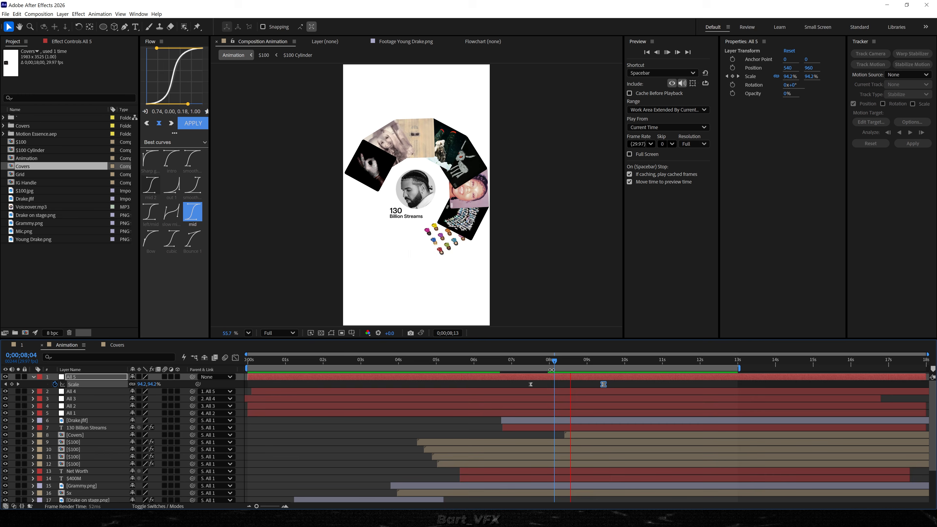
scroll(587, 440, up, 2)
key(space)
key(space)
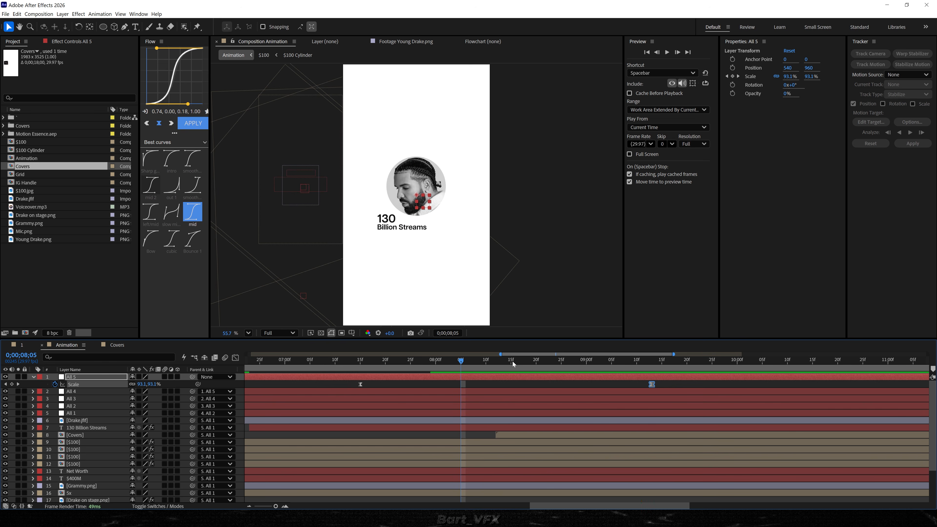
Fade the Covers layer in from 0% opacity at 0;00;08;12 to 100% at 0;00;08;18, and preview it.
click(526, 360)
click(503, 434)
key(alt+shift+t)
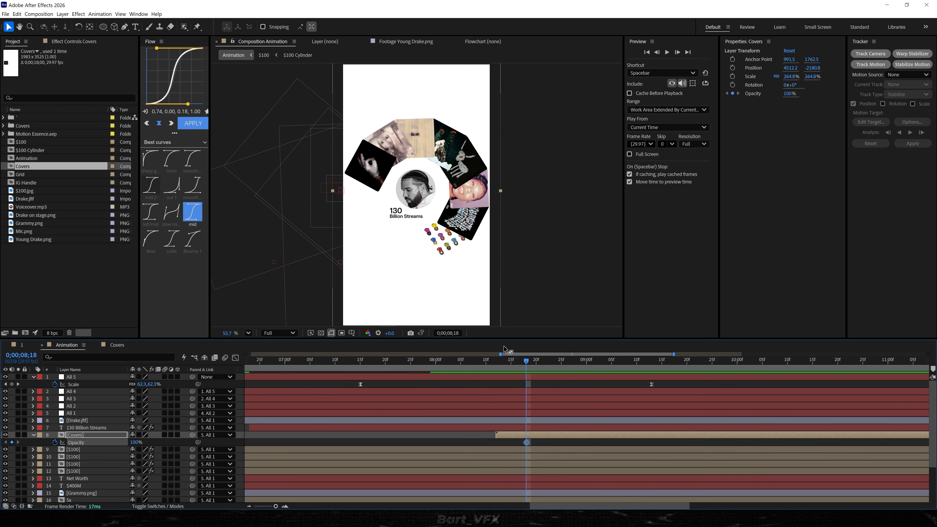
drag(512, 361, 497, 362)
drag(134, 442, 1, 452)
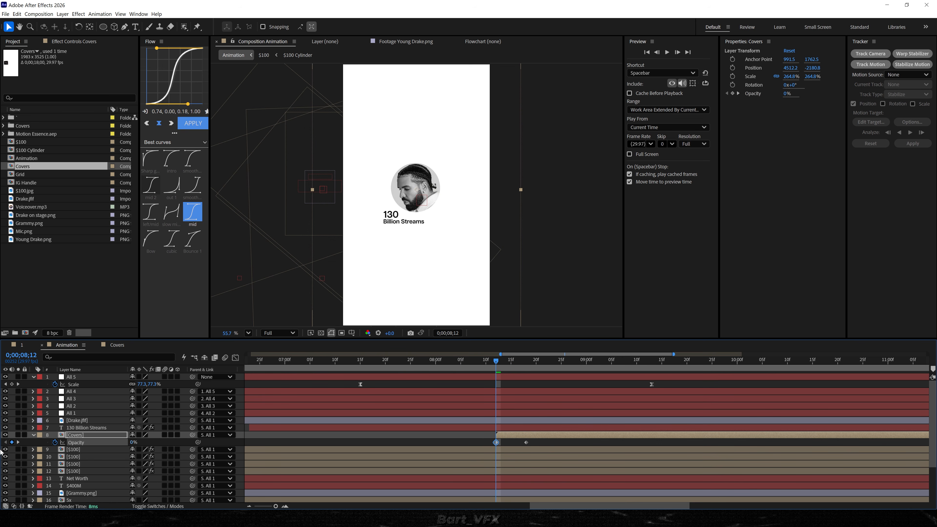
key(space)
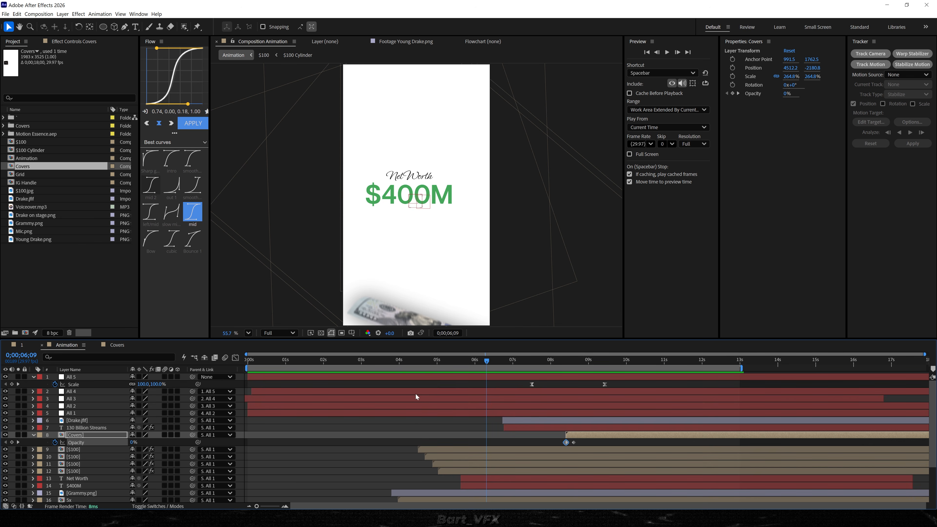
Turn on the Voiceover.mp3 audio and play the animation from 0;00;06;09 to check the covers' timing.
click(12, 498)
key(space)
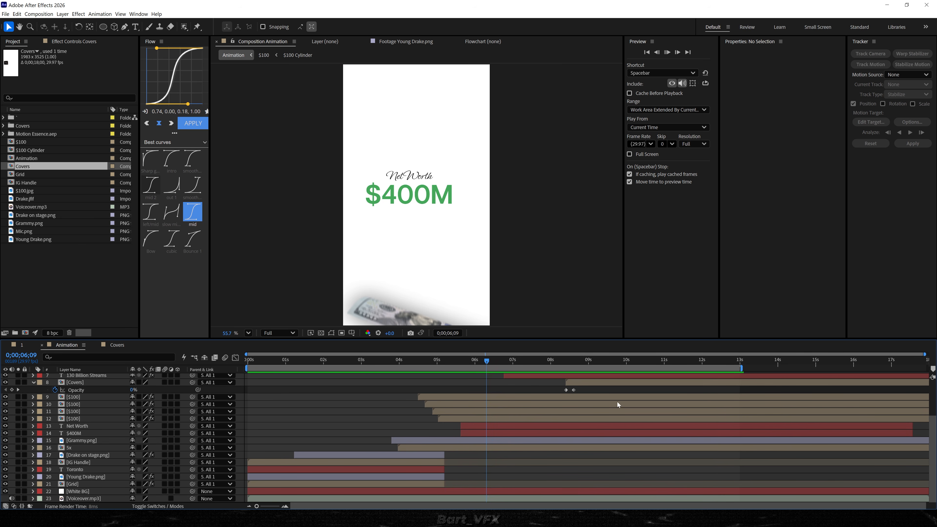
scroll(563, 429, up, 1)
scroll(562, 428, up, 2)
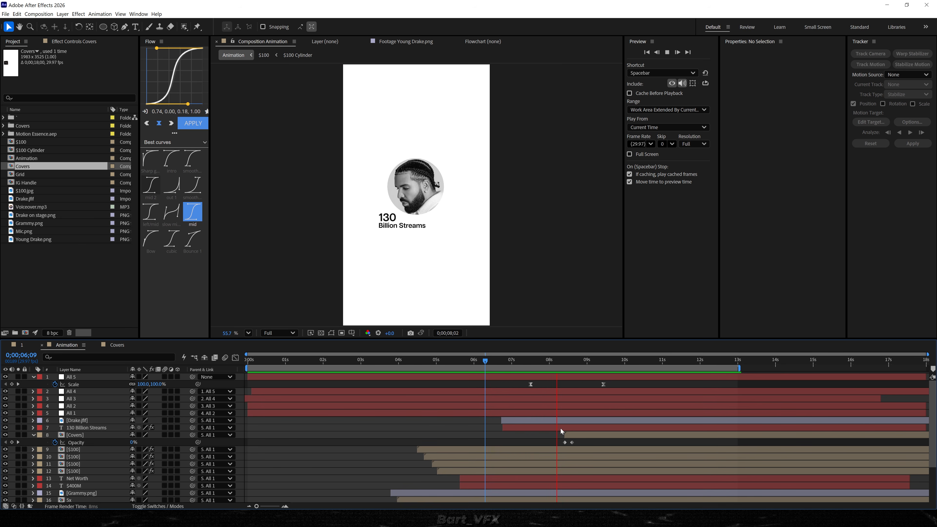
key(space)
Shift the All 5 and Covers layers about 1.3 seconds later, with Covers starting at about 0;00;09;21, and preview the timing.
click(568, 377)
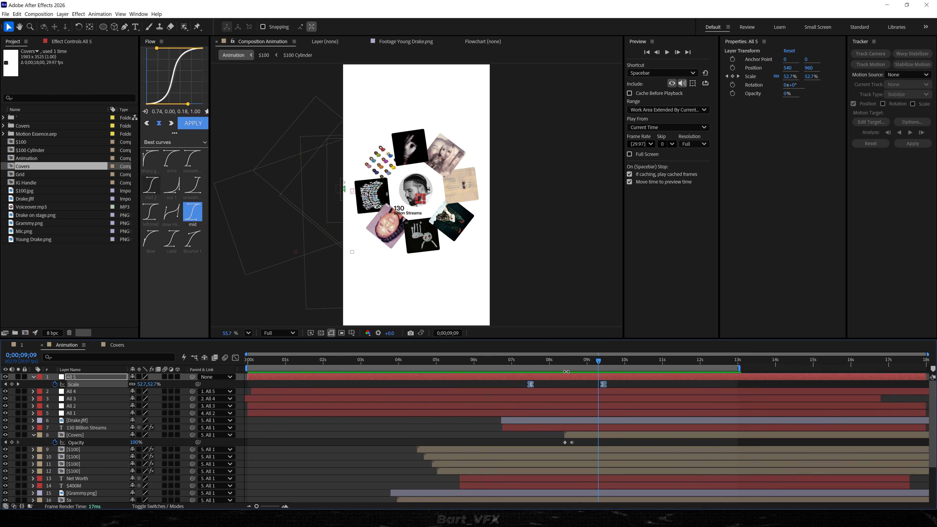
drag(568, 376, 607, 377)
drag(586, 435, 619, 434)
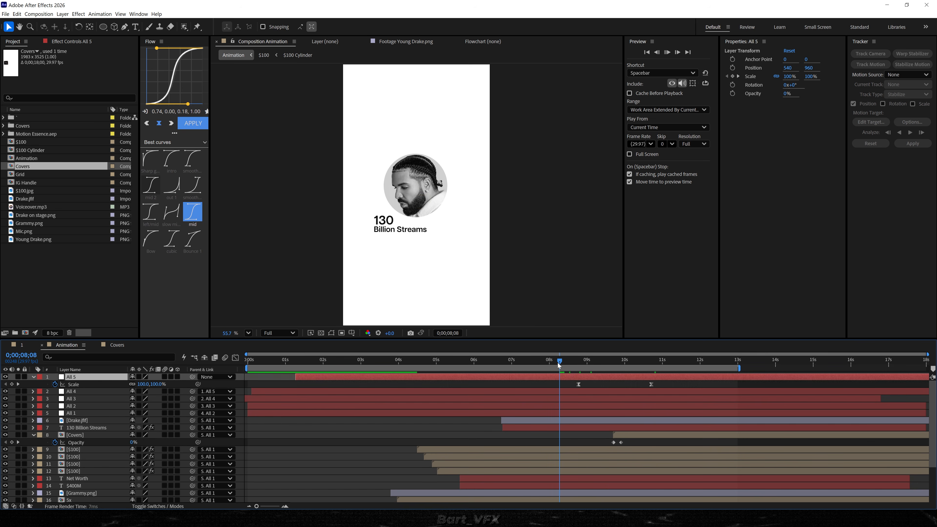
key(space)
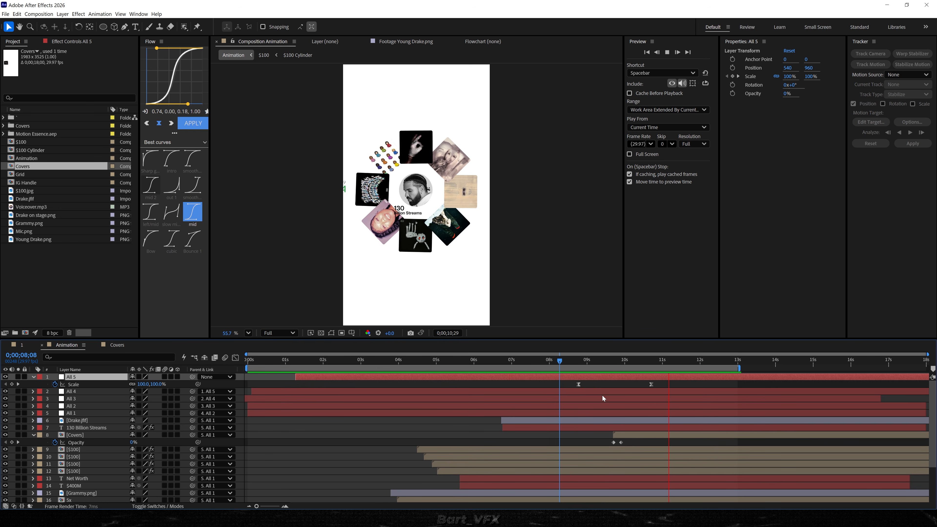
Stretch All 5's scale animation to run from about 0;00;08;04 to 0;00;11;15 and preview it.
drag(578, 384, 554, 385)
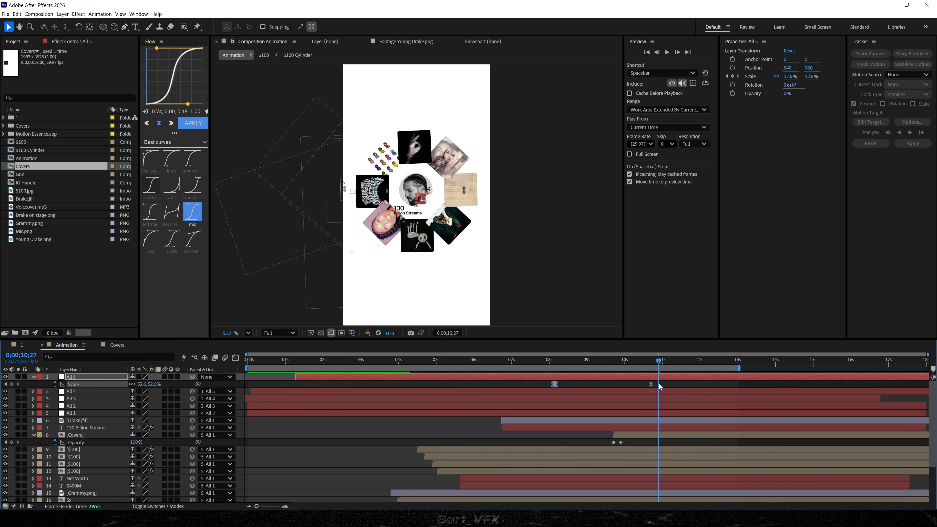
drag(651, 385, 684, 386)
drag(625, 361, 549, 367)
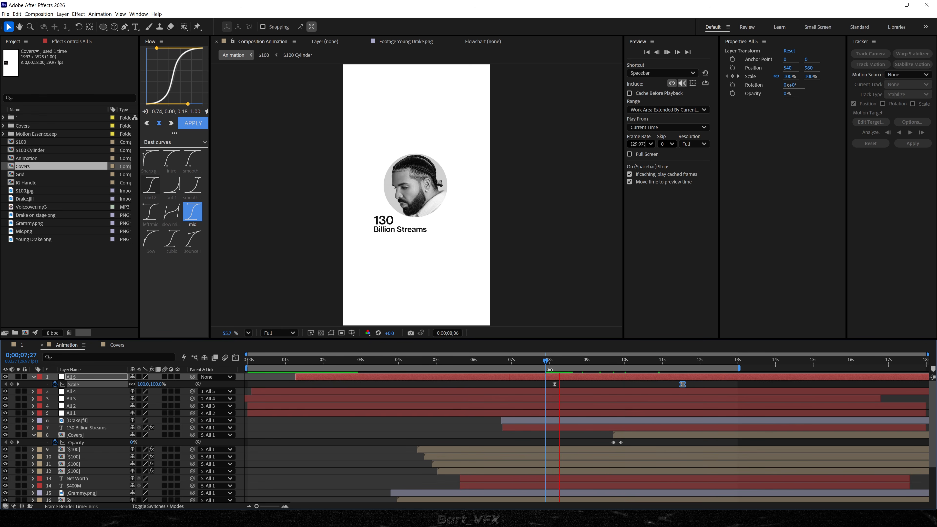
key(space)
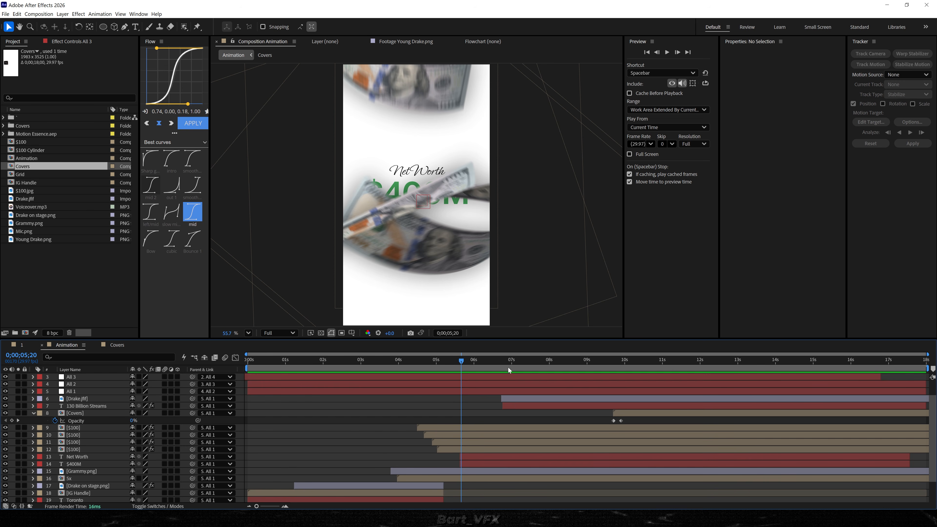
Delay All 4, Drake.jfif and 130 Billion Streams together by about 13 frames, so the portrait starts near 0;00;07;05, and preview.
click(508, 378)
ctrl+click(515, 398)
scroll(520, 405, up, 1)
click(519, 392)
ctrl+click(513, 419)
ctrl+click(516, 426)
drag(533, 425, 545, 421)
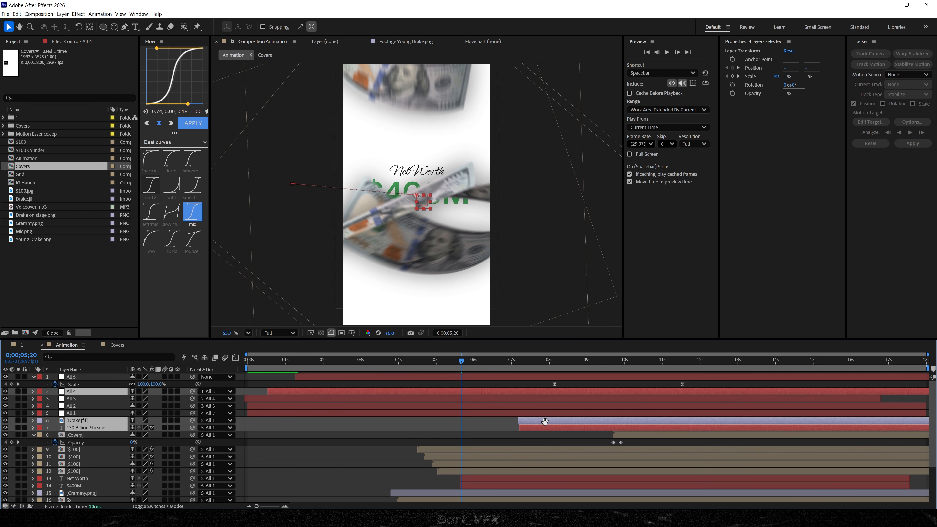
key(space)
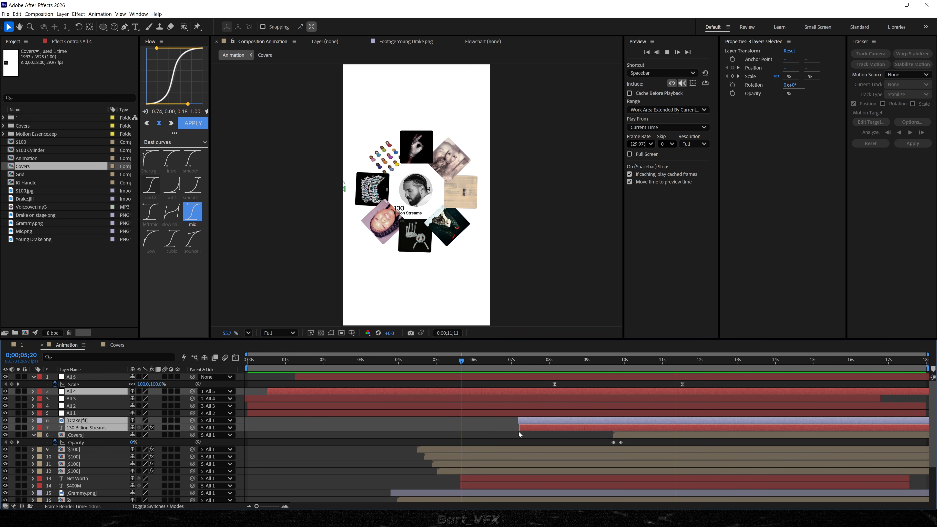
key(space)
In the Covers composition at 0;00;02;06, duplicate the All 1 null and delete the duplicate's first rotation keyframe.
drag(681, 361, 696, 363)
click(425, 451)
click(429, 435)
double_click(609, 435)
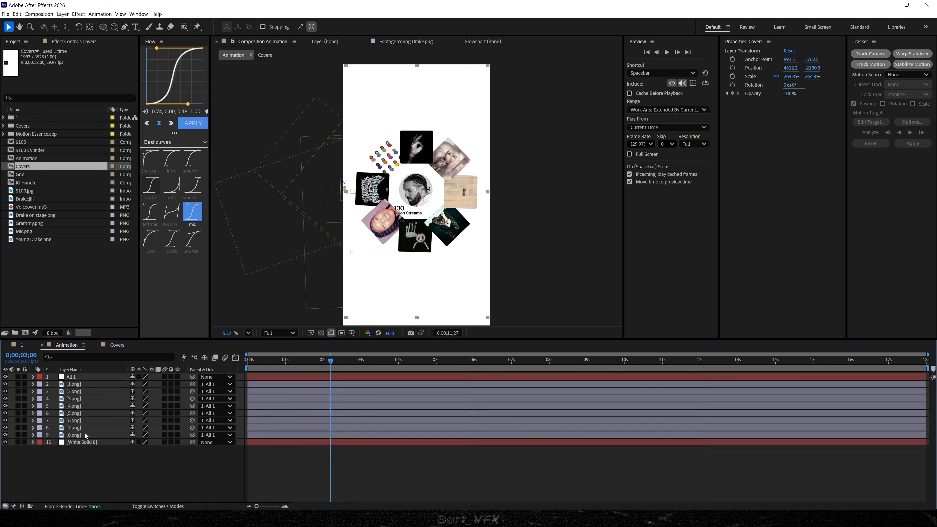
key(ctrl+d)
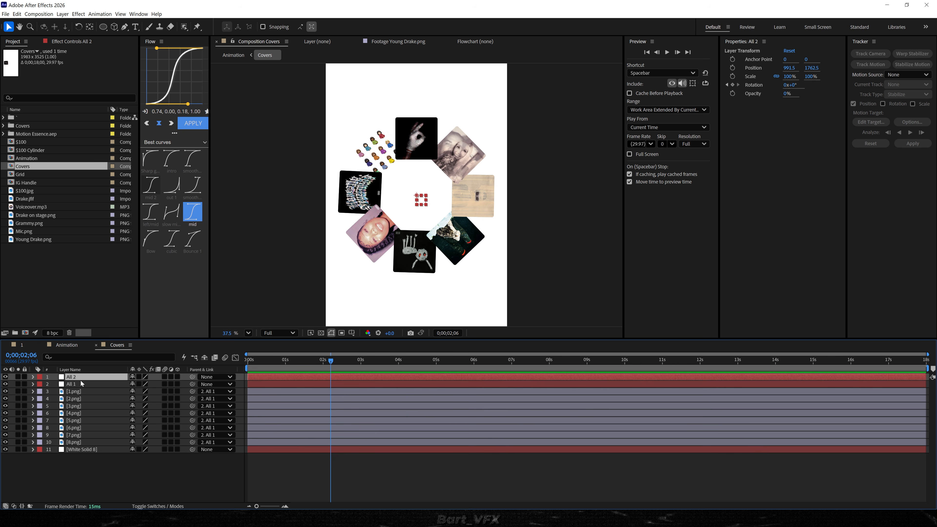
key(r)
drag(264, 384, 233, 389)
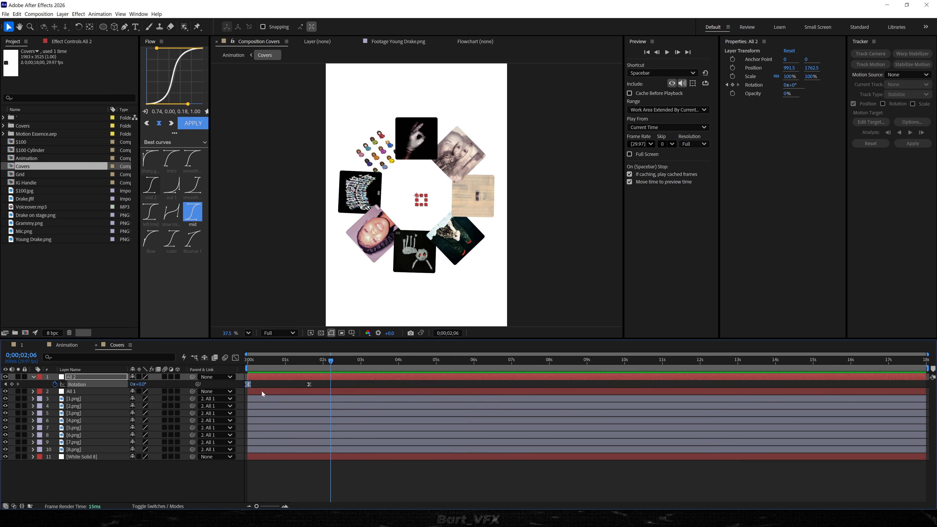
key(Delete)
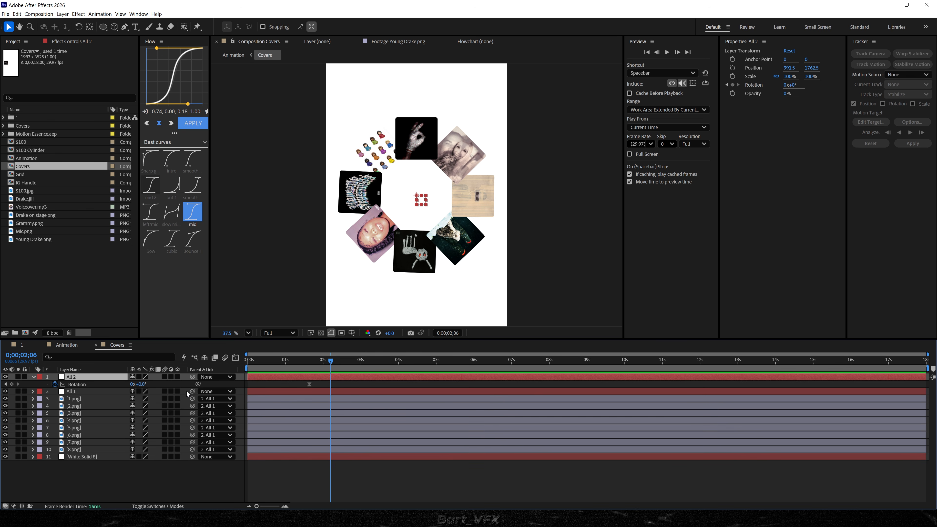
Parent All 1 to All 2, delay All 2's end rotation keyframe to about 4 seconds, and preview from the start.
drag(194, 391, 92, 377)
drag(310, 385, 329, 387)
drag(386, 385, 398, 385)
key(Home)
key(space)
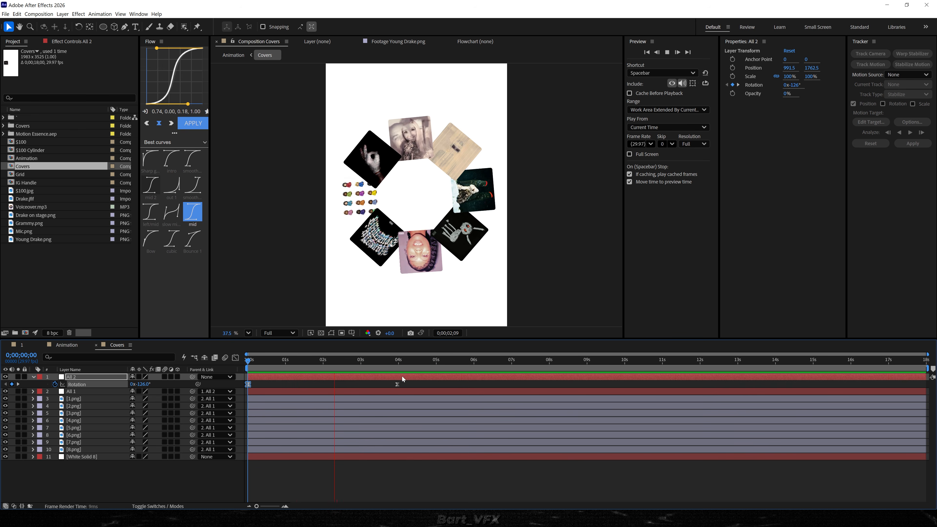
Reshape All 2's rotation speed graph into an early peak with a long slow-down, and preview it from the start.
click(382, 387)
click(78, 385)
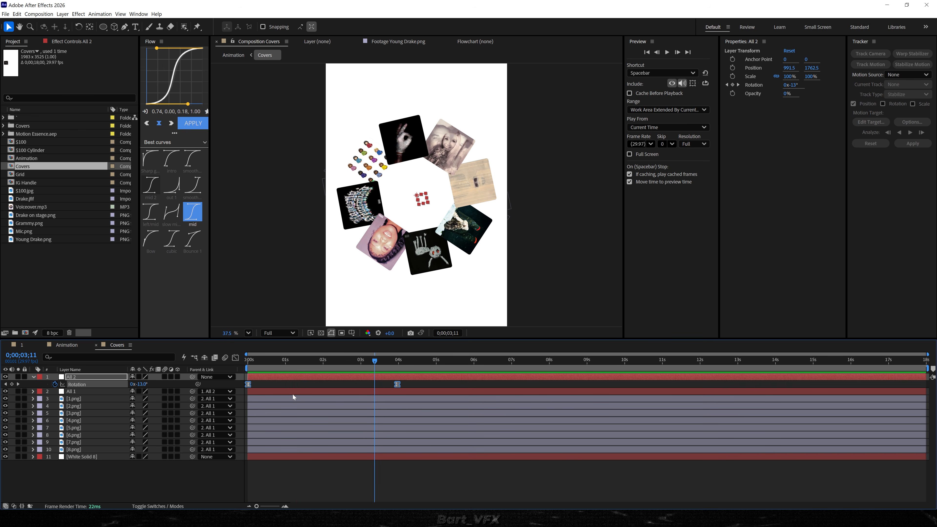
key(shift+F3)
drag(432, 435, 255, 449)
key(Home)
key(space)
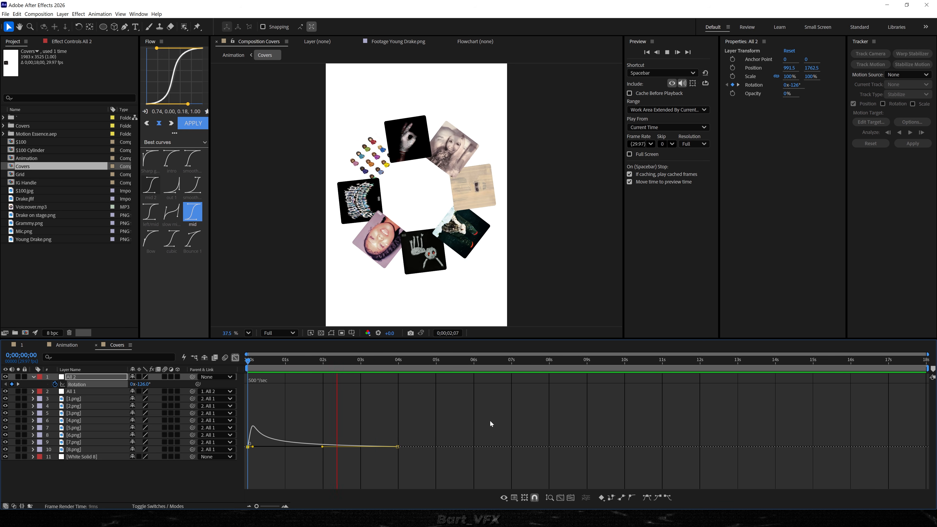
key(space)
key(shift+F3)
Key the current rotation of layers 1.png to 8.png at 0;00;05;01, then set all their rotations to 0° at 0;00;06;05.
click(405, 388)
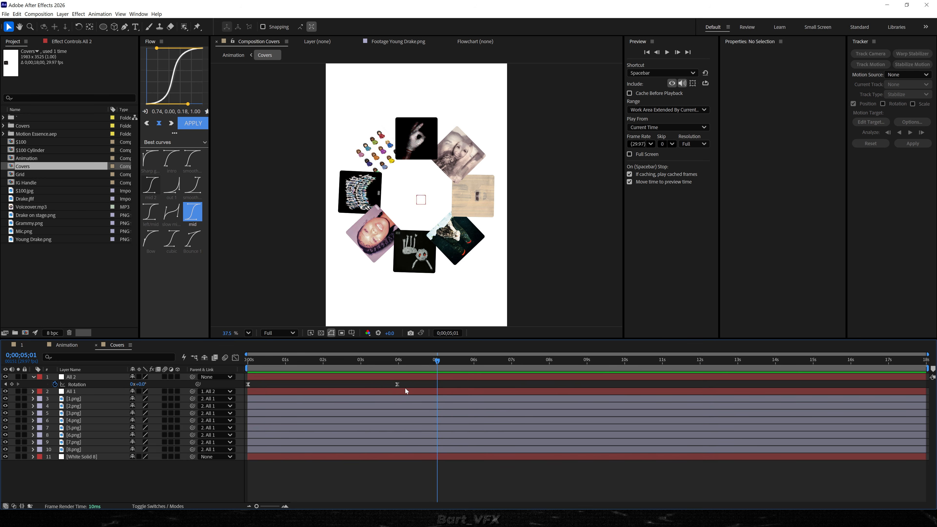
click(405, 390)
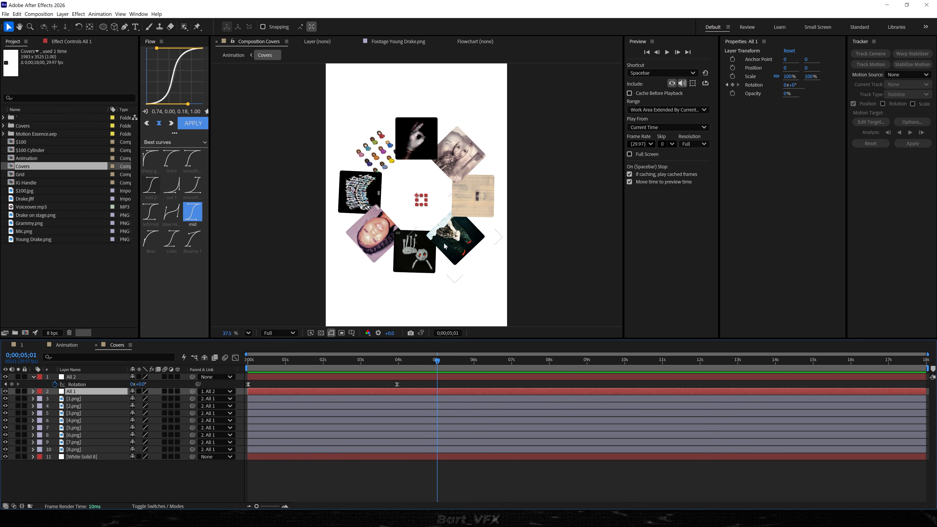
click(74, 398)
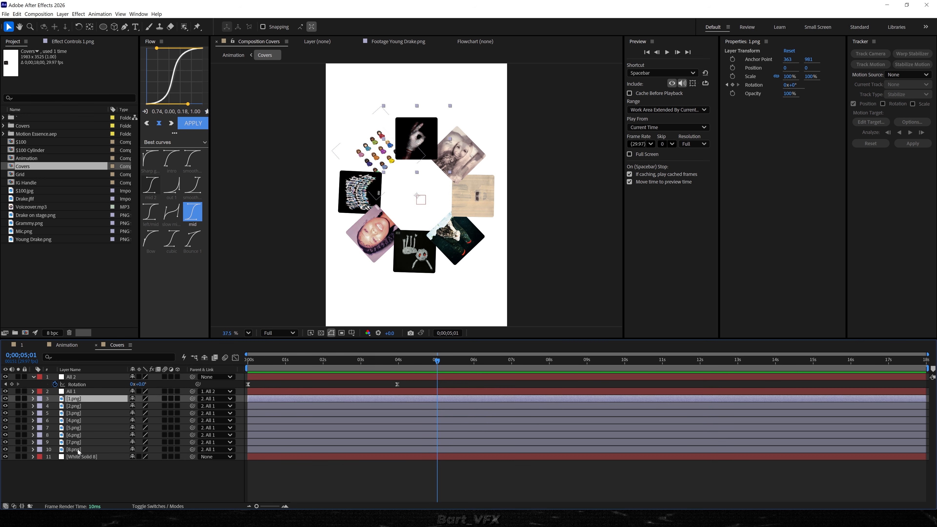
shift+click(79, 450)
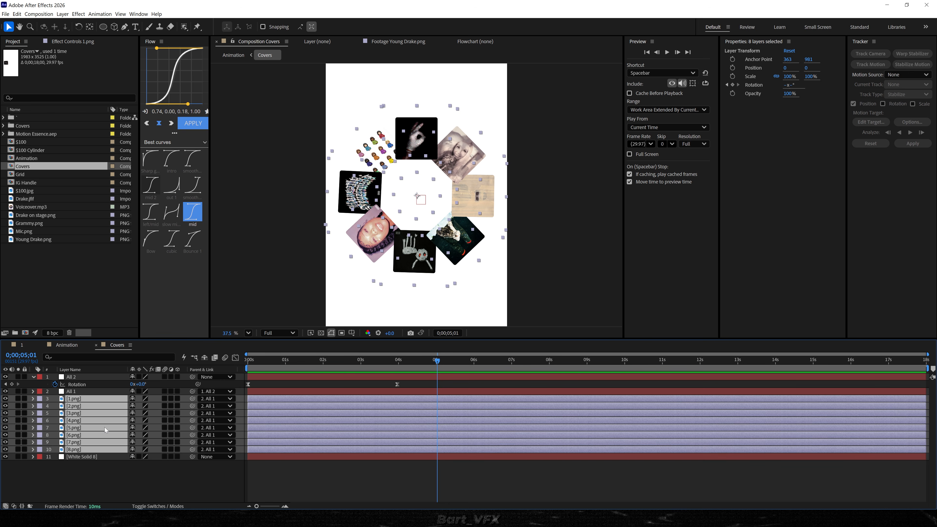
key(r)
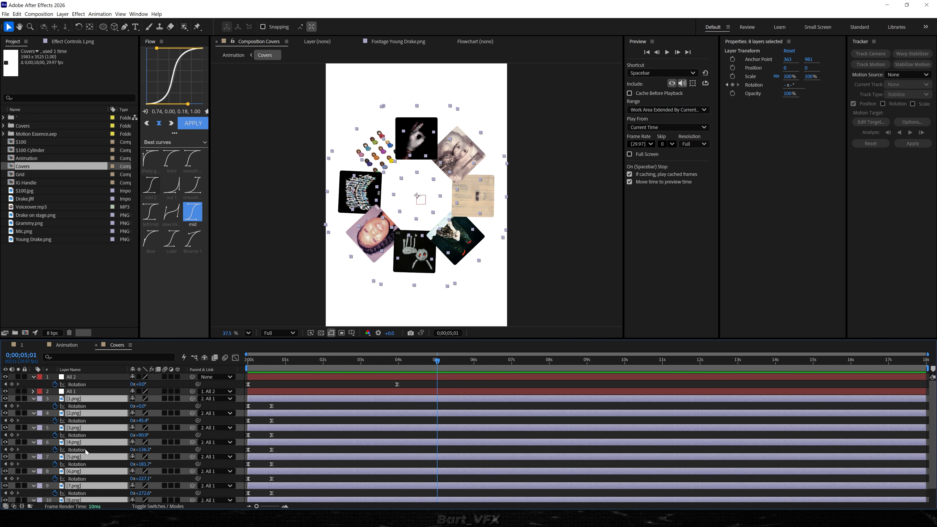
click(12, 406)
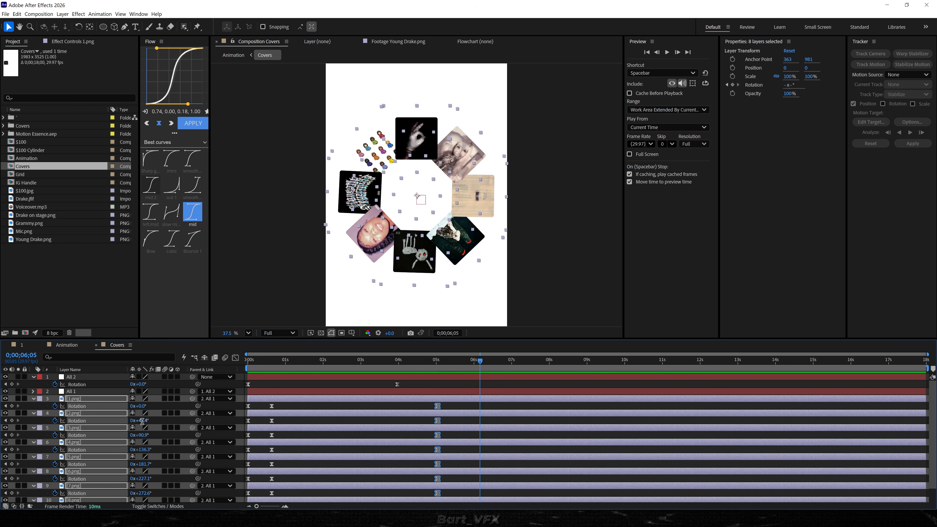
key(Return)
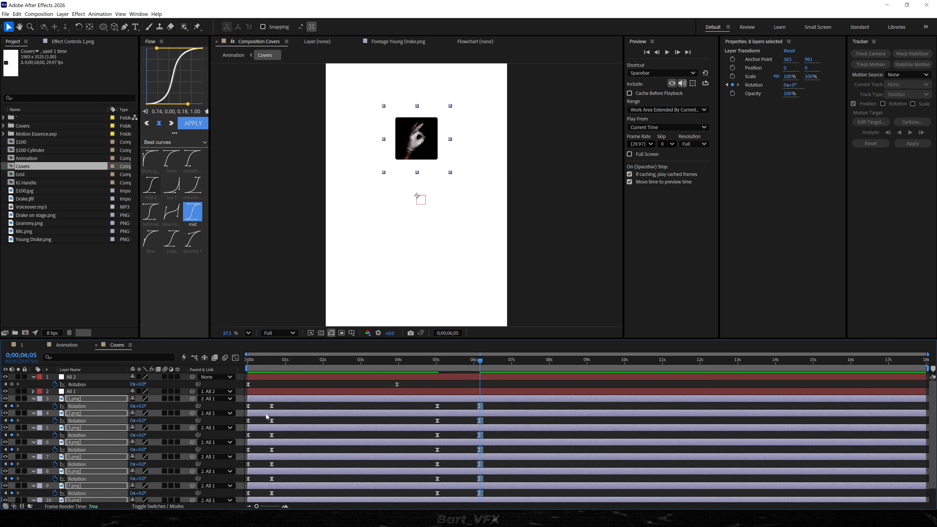
Move the covers' closing rotation keyframes to run from 0;00;03;20 to about 0;00;04;18, with the mid easing curve.
click(428, 361)
key(space)
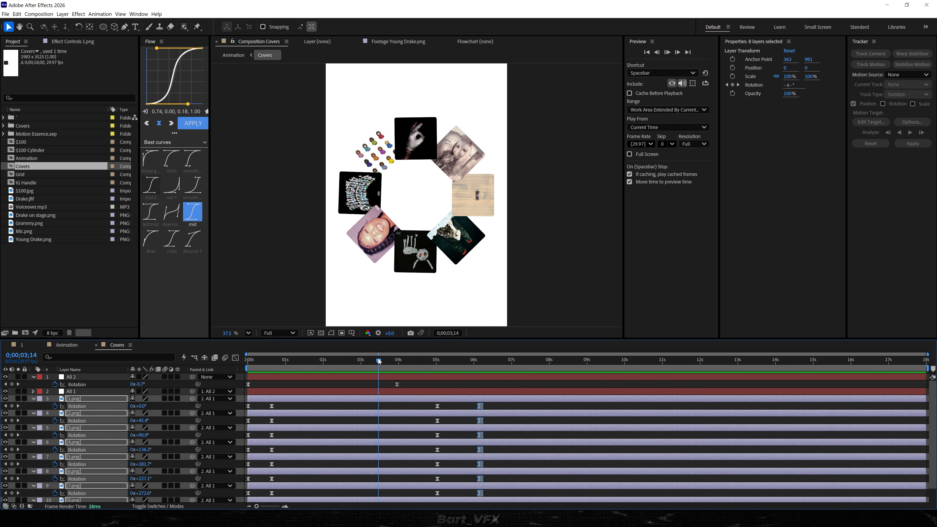
scroll(413, 390, down, 1)
drag(486, 383, 387, 495)
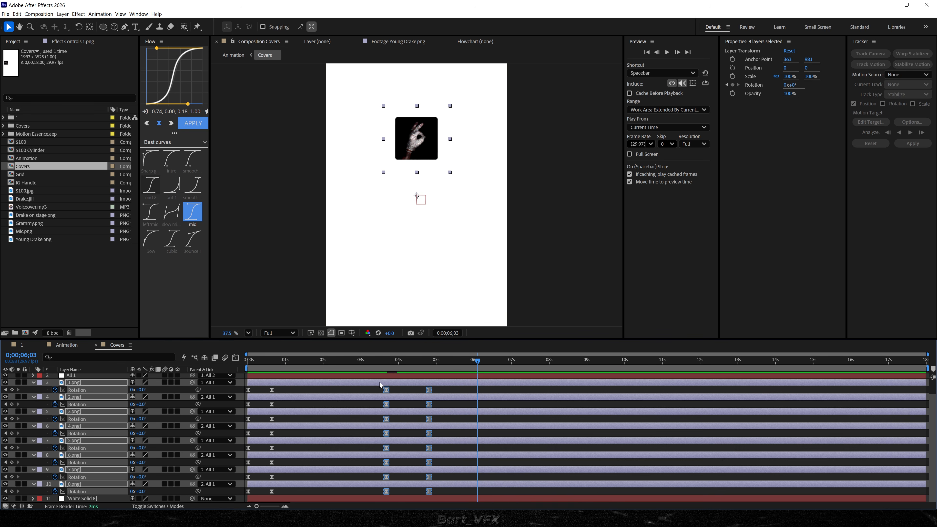
drag(419, 368, 420, 392)
click(193, 213)
drag(398, 365, 386, 366)
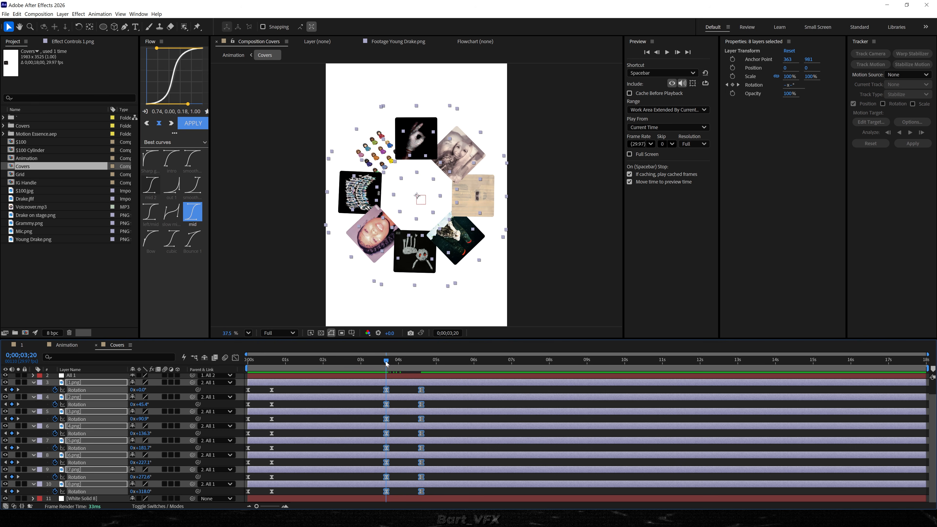
Add All 1 rotation keyframes, holding 0° at about 0;00;02;21 and reaching -1x at 0;00;04;18, and preview the spin.
scroll(325, 395, up, 2)
click(325, 394)
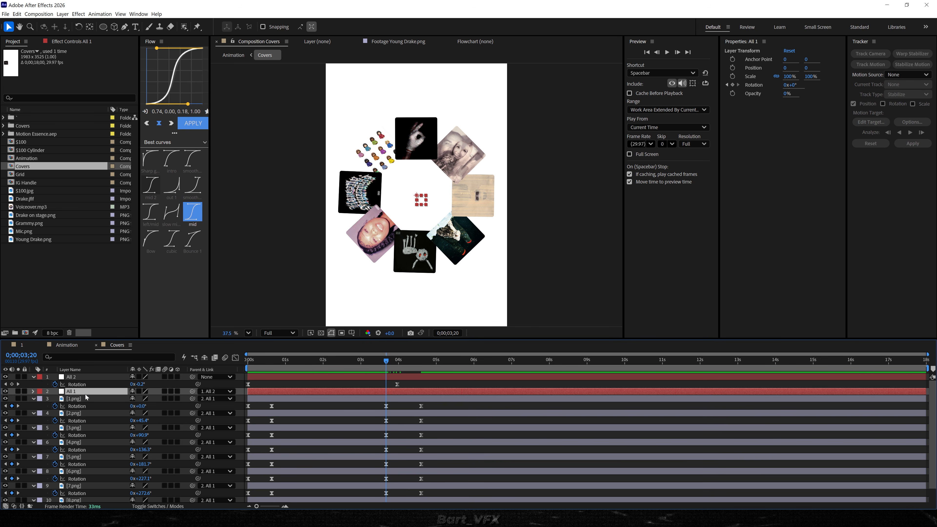
key(u)
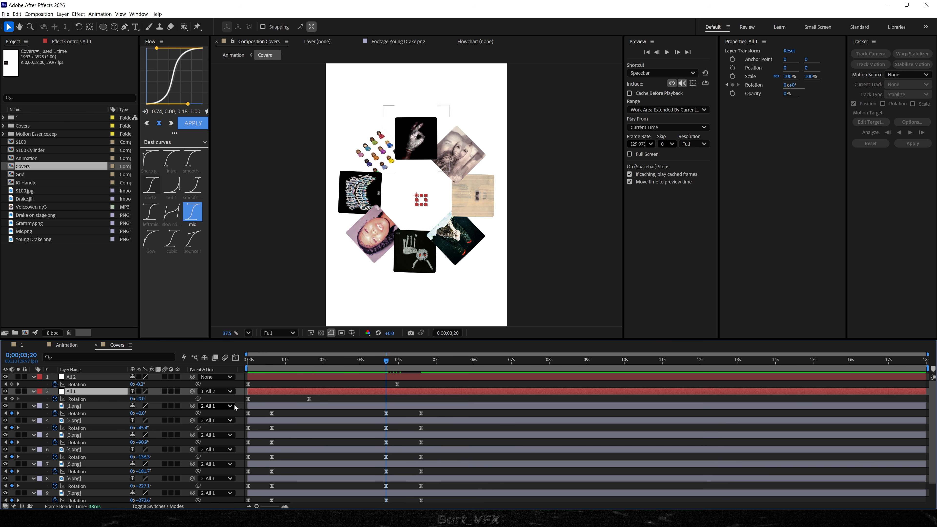
click(309, 399)
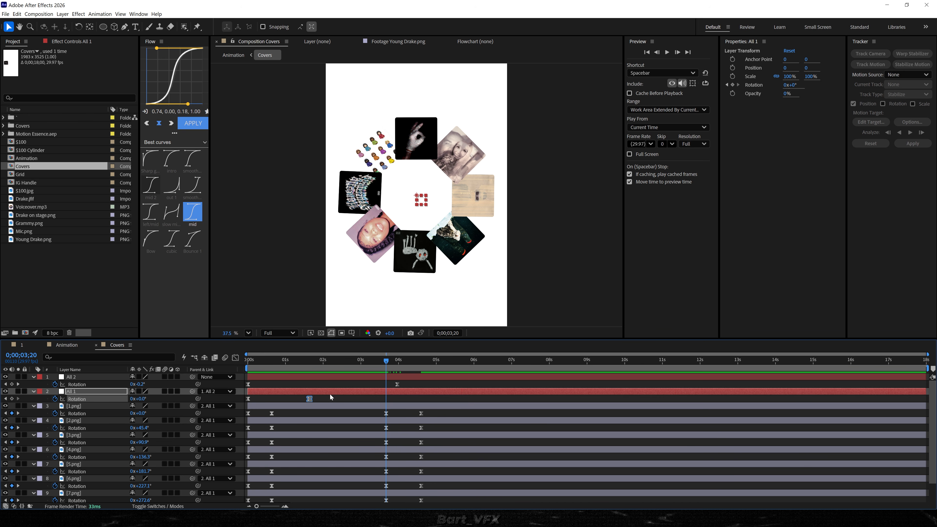
drag(366, 363, 421, 364)
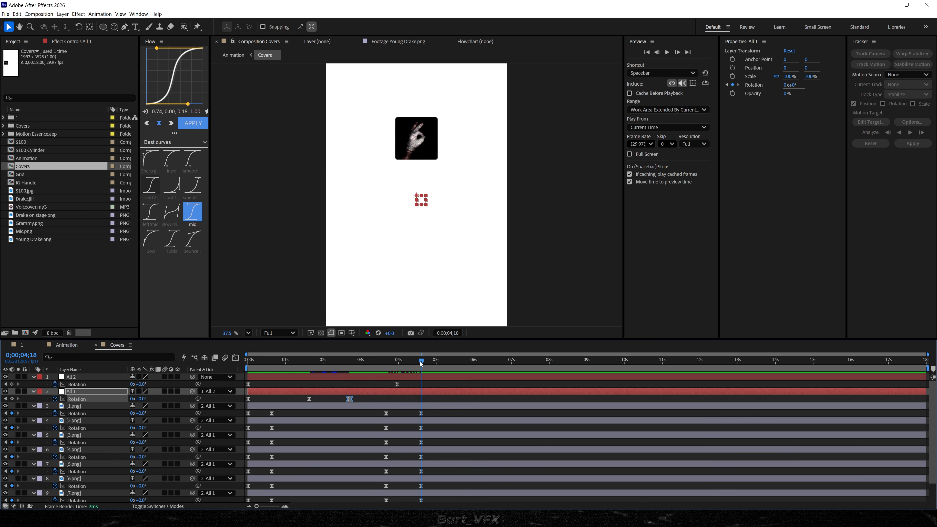
click(132, 399)
text(-1)
key(Return)
click(343, 361)
key(space)
key(space)
Reshape the speed graph of All 1's last rotation segment so it peaks at about 0;00;03;28, and preview it.
drag(430, 397, 330, 402)
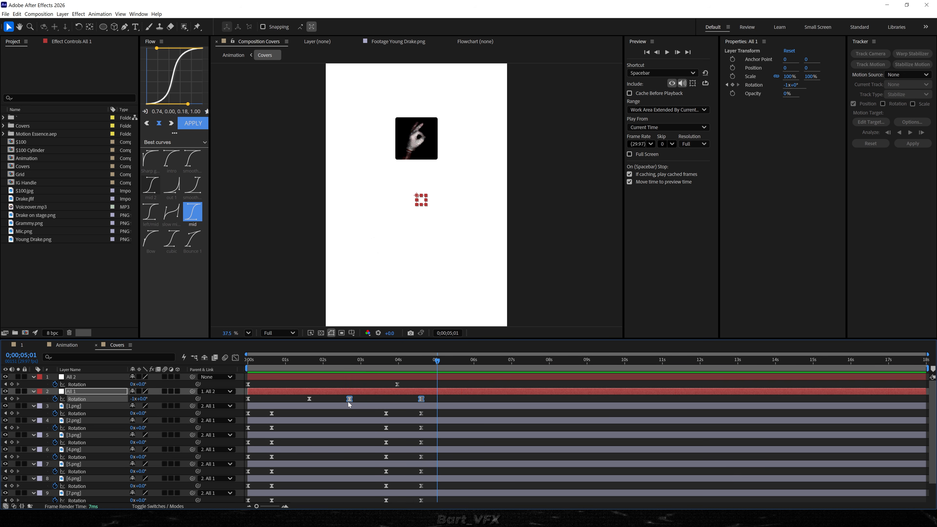
click(238, 357)
drag(340, 440, 402, 447)
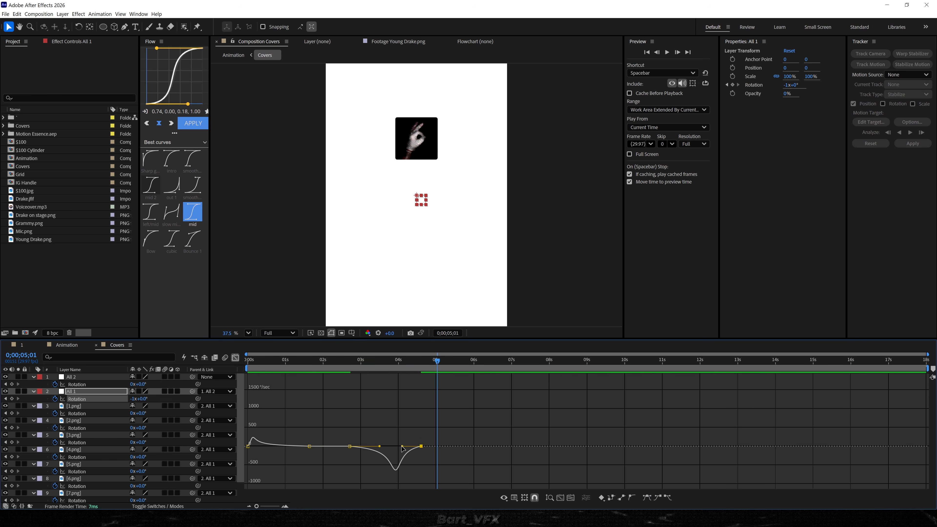
key(space)
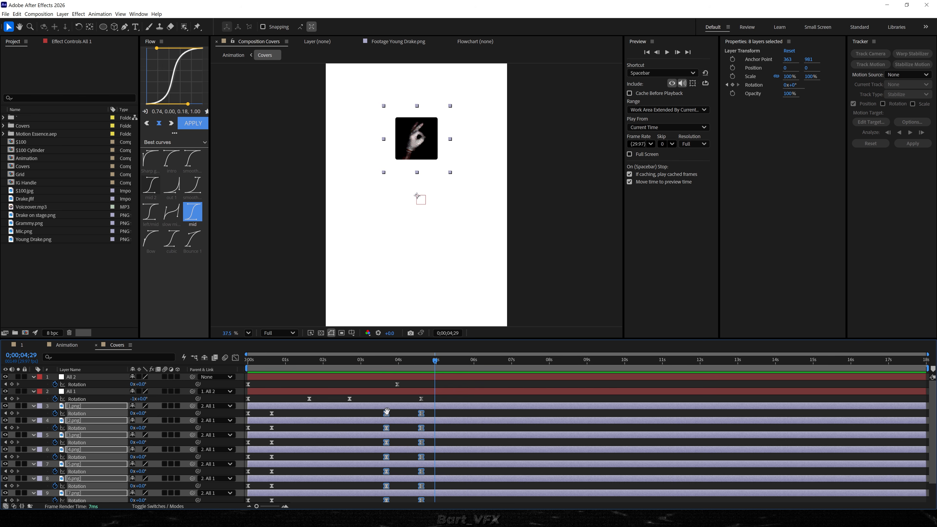
key(space)
key(space)
Retime the covers' closing rotation to run from about 0;00;03;14 to 0;00;04;20, and preview the ring collapsing.
drag(387, 415, 380, 415)
drag(389, 362, 420, 364)
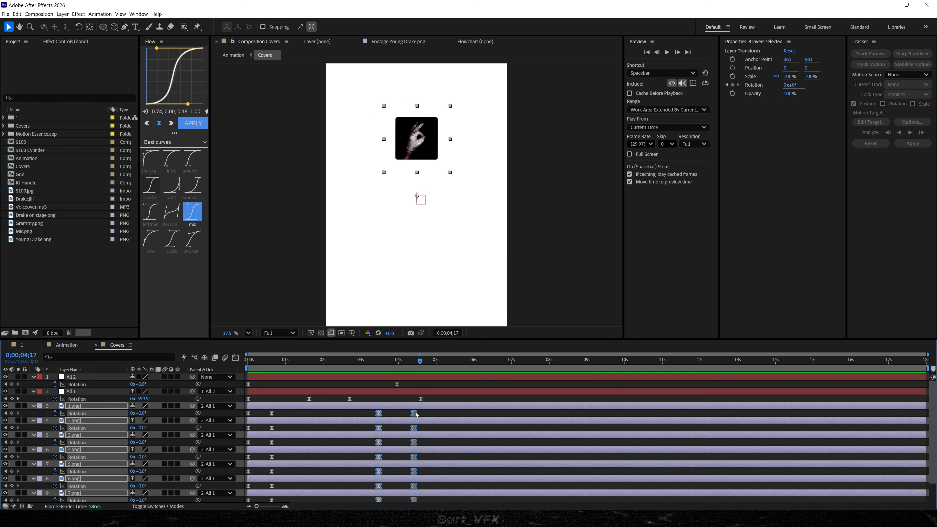
drag(414, 413, 424, 413)
drag(410, 364, 378, 364)
key(space)
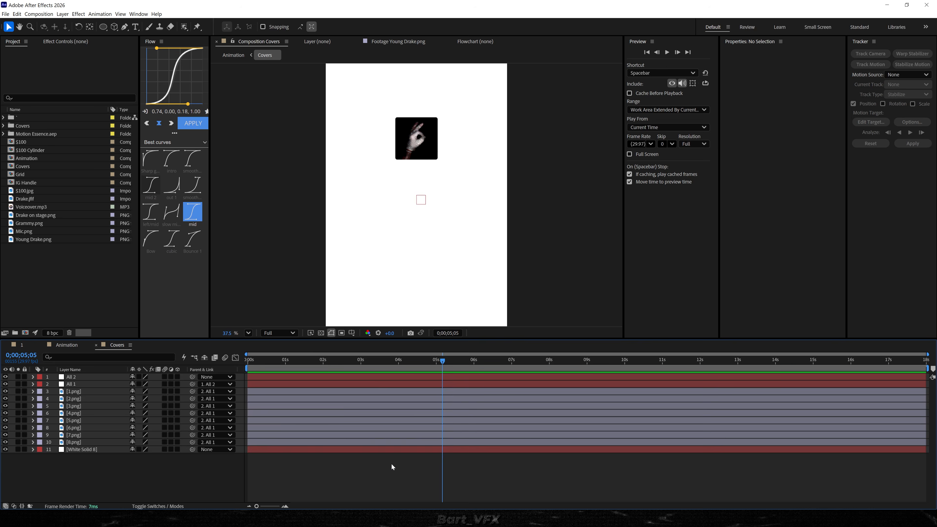
key(u)
Trim the ends of layers 2.png to 8.png at about 0;00;04;04, leaving 1.png at full length.
drag(398, 364, 407, 364)
click(407, 384)
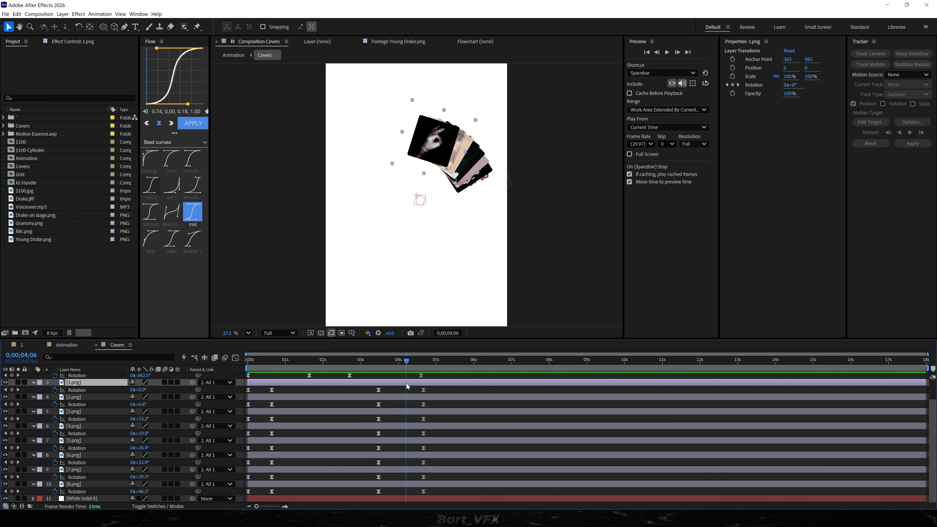
click(398, 398)
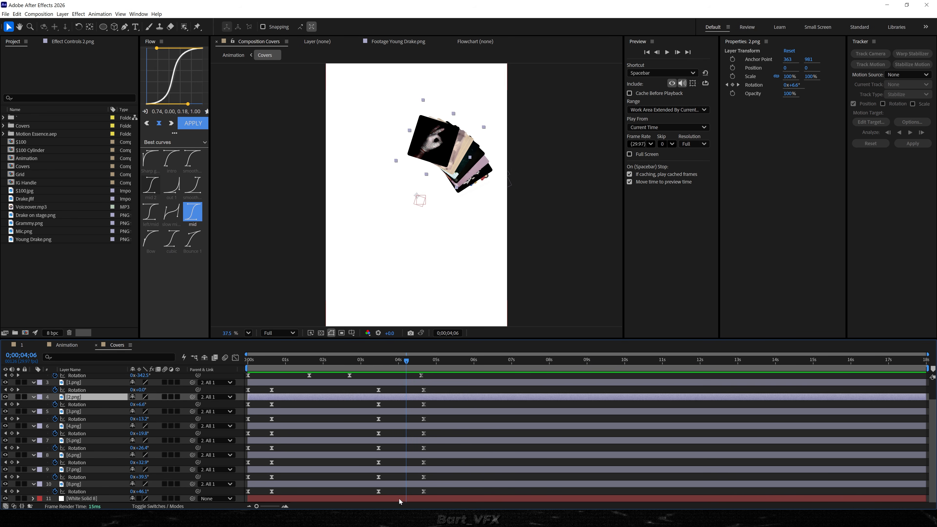
shift+click(399, 484)
drag(417, 365, 403, 365)
key(alt+bracketright)
key(equal)
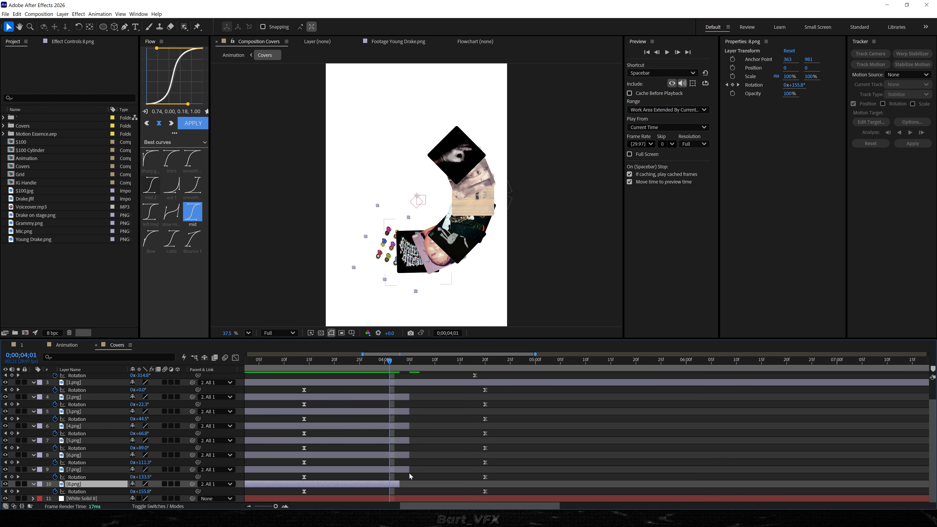
Stagger the ends of 2.png to 8.png one frame apart, from 8.png at about 0;00;04;00 to 2.png at 0;00;04;06, and preview.
drag(409, 470, 424, 396)
drag(424, 397, 428, 397)
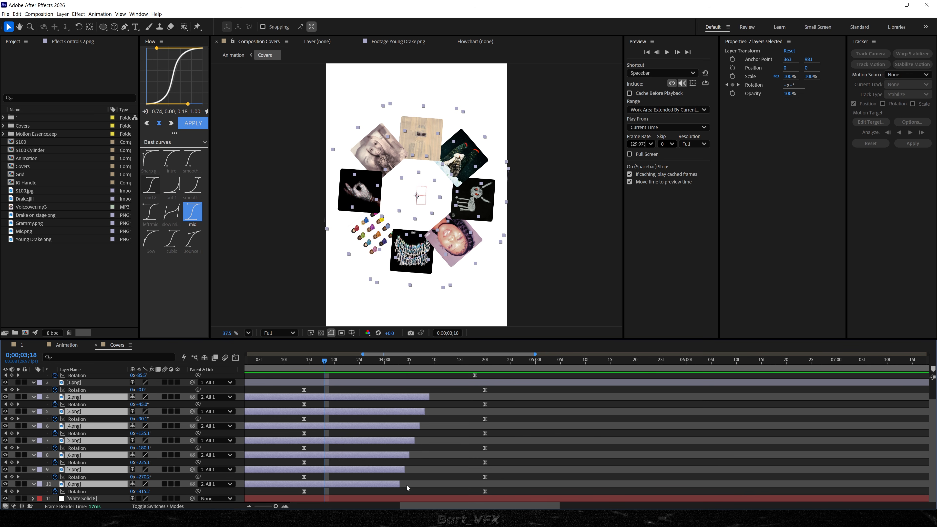
key(space)
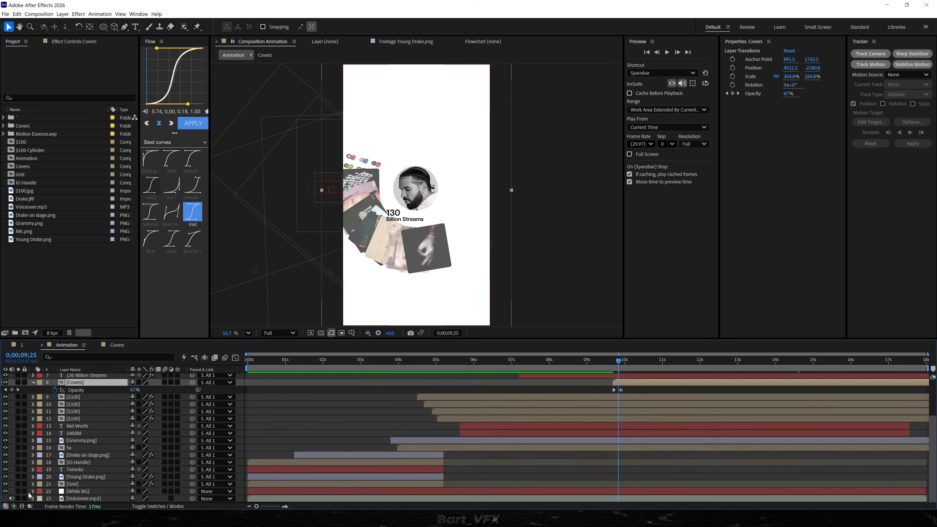
Preview the ring in the Animation composition, then in Covers shift All 1's last two and the covers' closing rotation keyframes about 23 frames earlier.
key(space)
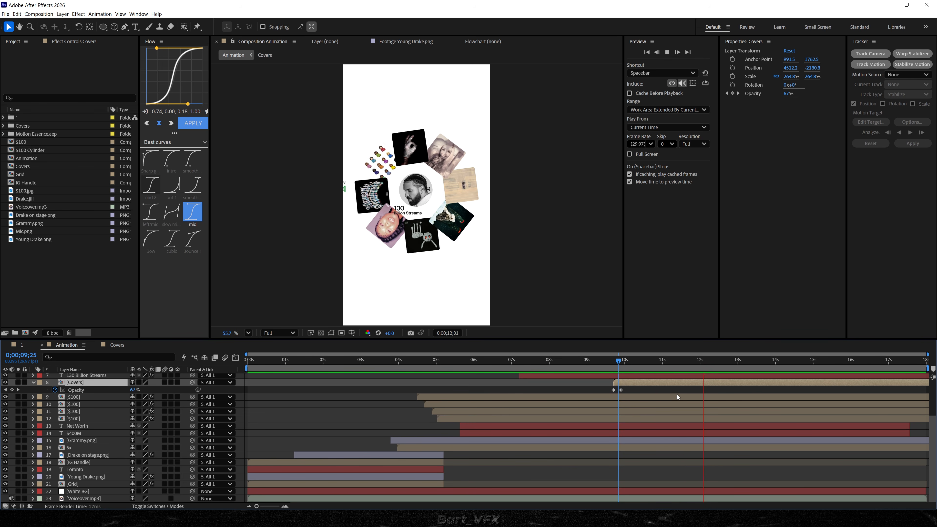
key(space)
double_click(671, 384)
scroll(428, 424, down, 2)
scroll(440, 382, up, 2)
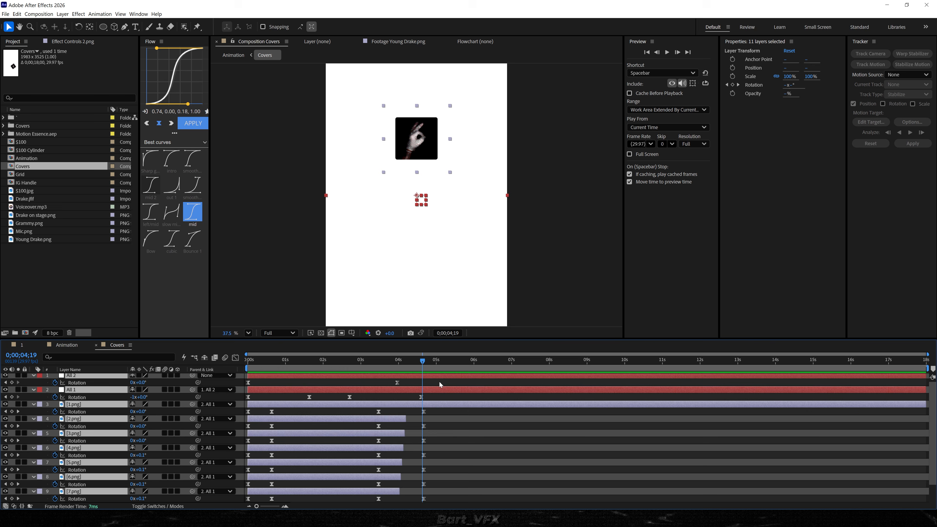
drag(445, 398, 325, 506)
drag(349, 399, 321, 402)
Trim the staggered ends of layers 2.png to 8.png about 0.7 seconds earlier to match the retimed collapse.
click(429, 435)
click(405, 419)
scroll(405, 420, down, 2)
shift+click(387, 487)
drag(402, 484, 374, 485)
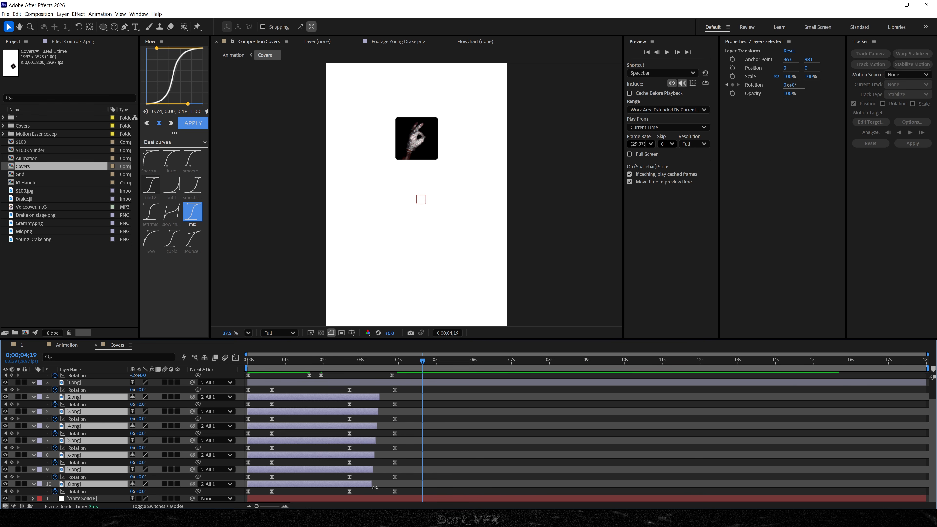
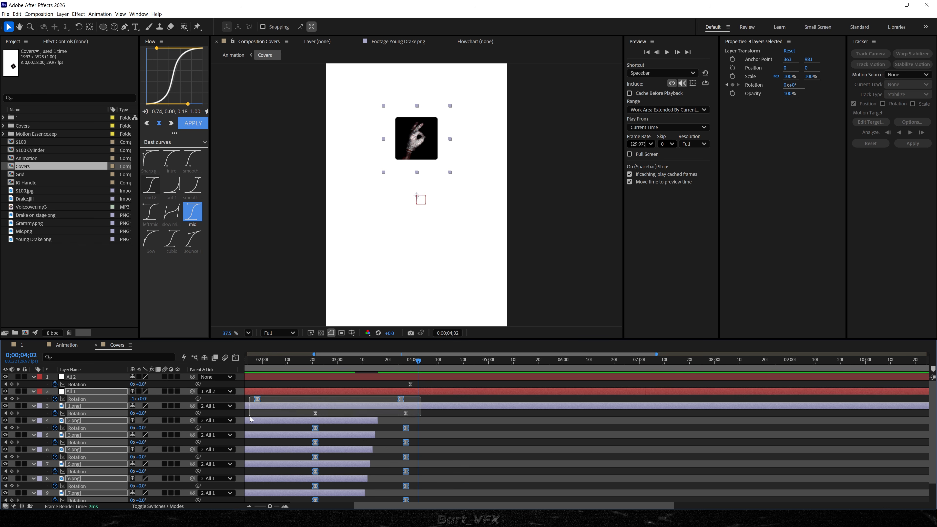
Shift the closing rotation keyframes of All 1 and the cover layers a few frames later, to about 0;00;04;02, and preview.
drag(362, 399, 368, 398)
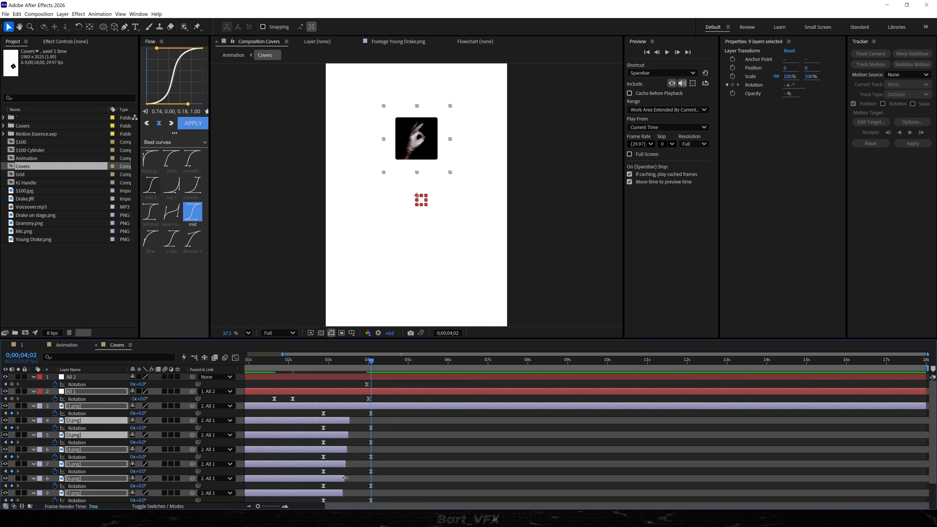
scroll(345, 478, down, 2)
key(space)
Add a Drop Shadow effect to layer 1.png with distance 0 and softness 153.
drag(273, 362, 277, 361)
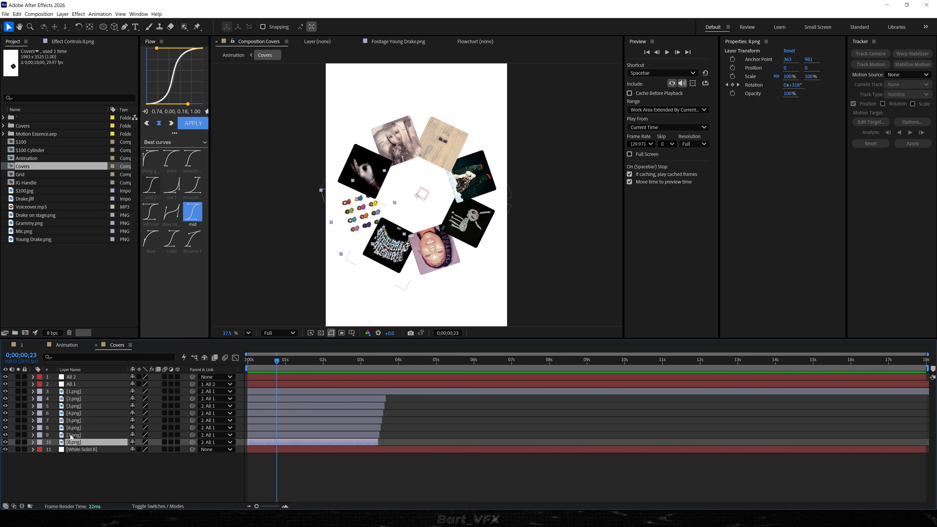
click(82, 391)
key(ctrl+space)
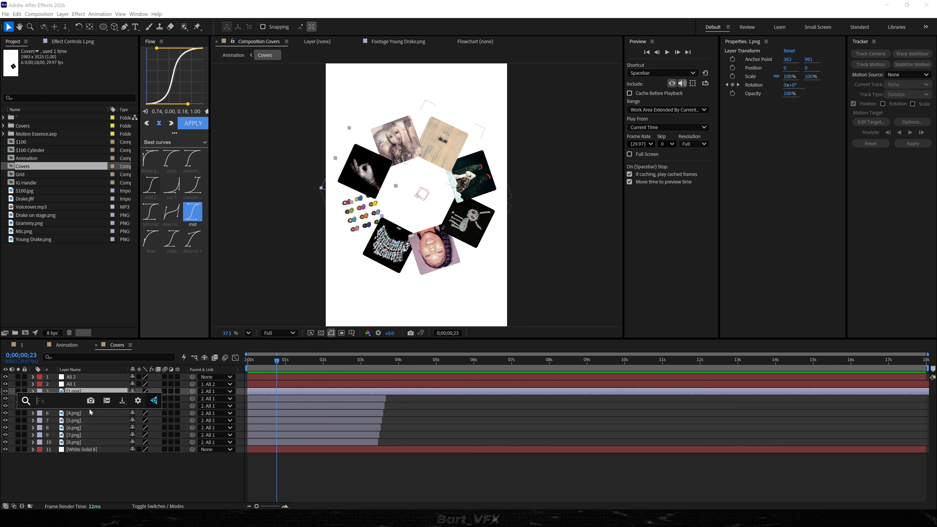
text(dr)
key(Return)
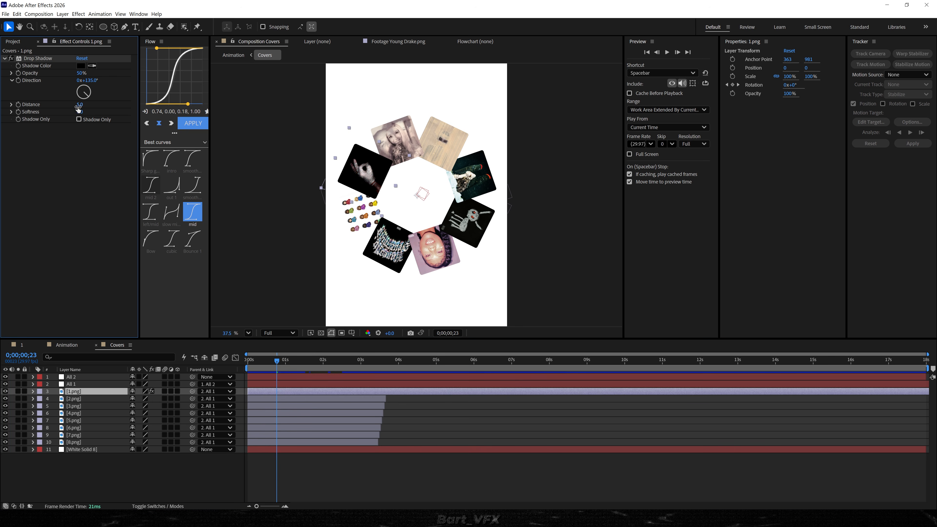
drag(79, 104, 79, 114)
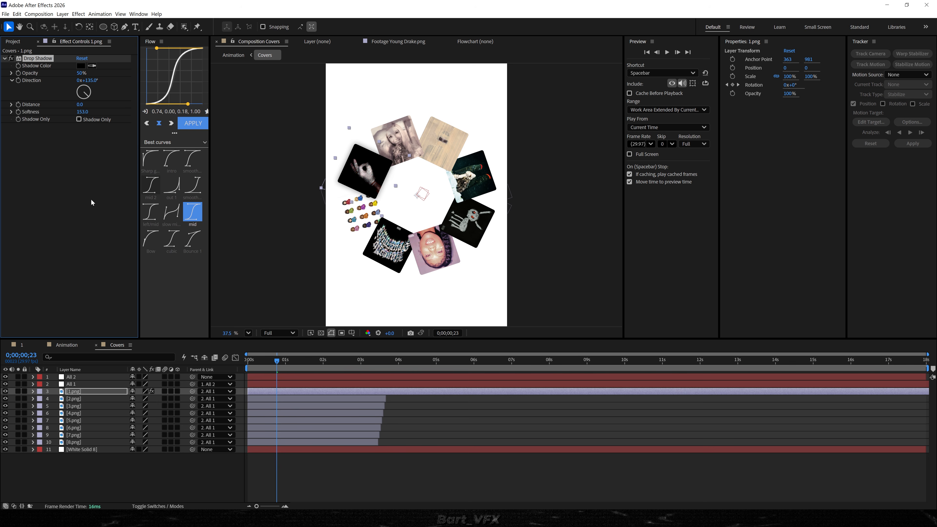
Copy the Drop Shadow from 1.png to layers 2.png through 8.png and preview the ring.
click(84, 400)
shift+click(97, 442)
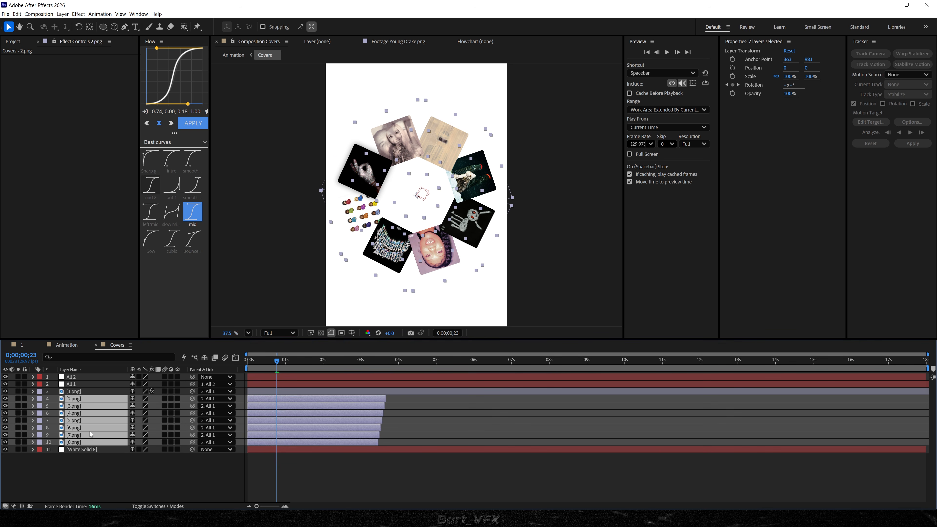
key(ctrl+v)
key(space)
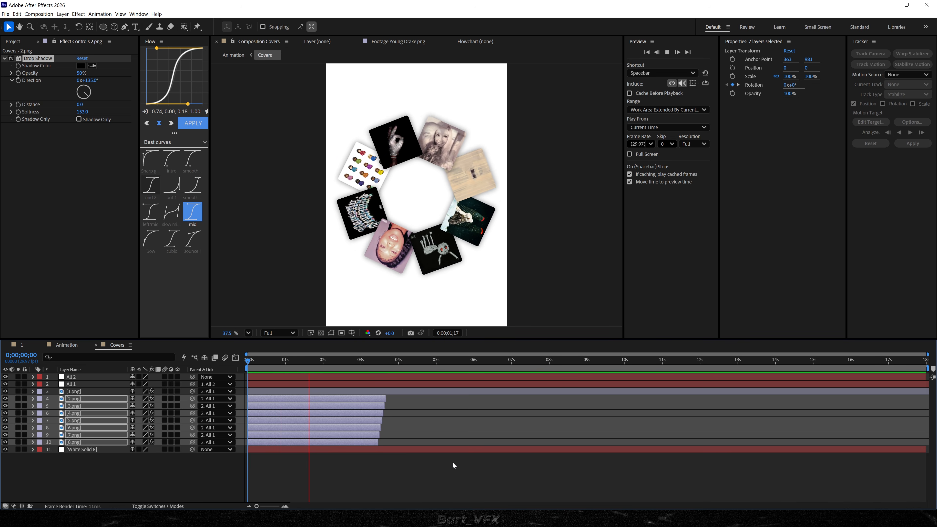
In the Animation composition, keyframe the 130 Billion Streams text's Opacity from 100% at about 0;00;09;22 to 0% at about 0;00;09;28.
key(Tab)
click(407, 476)
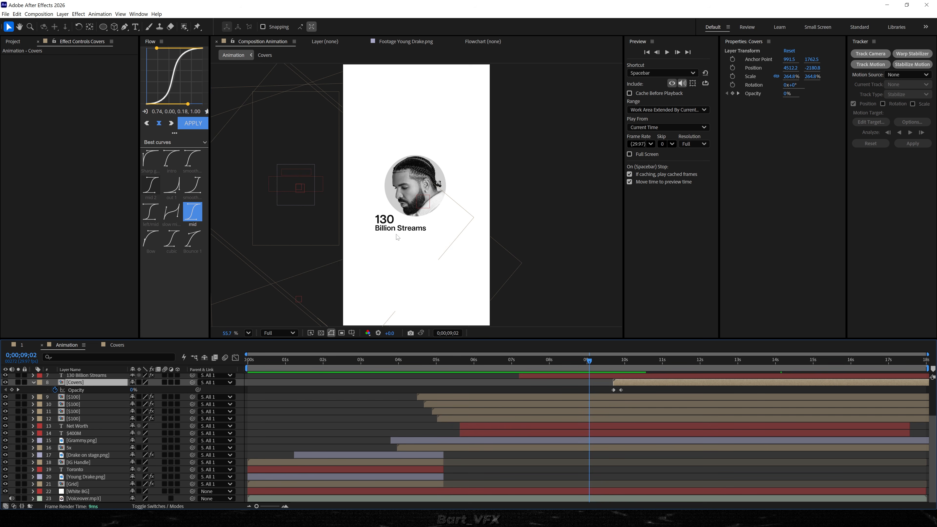
click(392, 226)
mouse_move(602, 361)
mouse_down()
mouse_move(627, 362)
mouse_move(619, 362)
mouse_up()
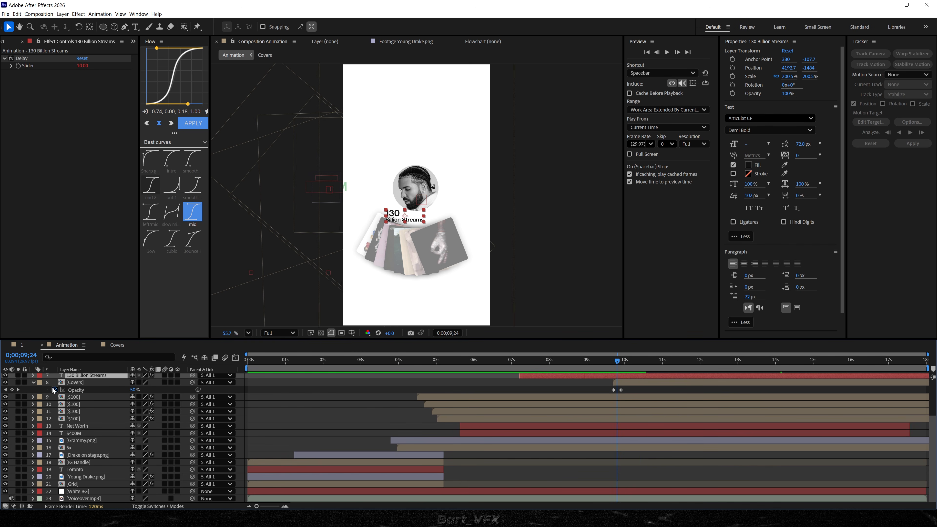
click(78, 428)
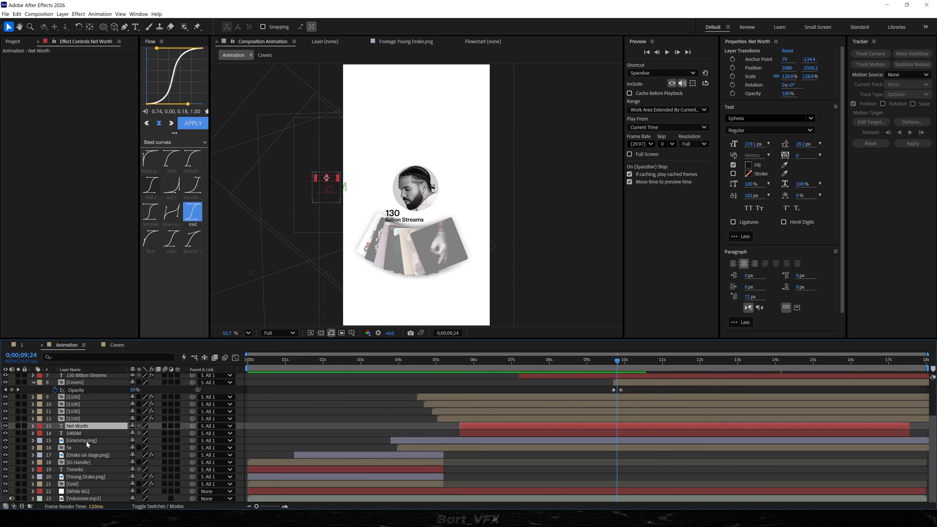
click(398, 223)
scroll(617, 392, up, 3)
mouse_move(620, 363)
mouse_down()
mouse_move(612, 363)
mouse_move(622, 363)
mouse_up()
key(alt+shift+t)
drag(143, 436, 57, 441)
Preview the text fade and move its final Opacity keyframe about three frames earlier.
drag(618, 363, 594, 363)
key(space)
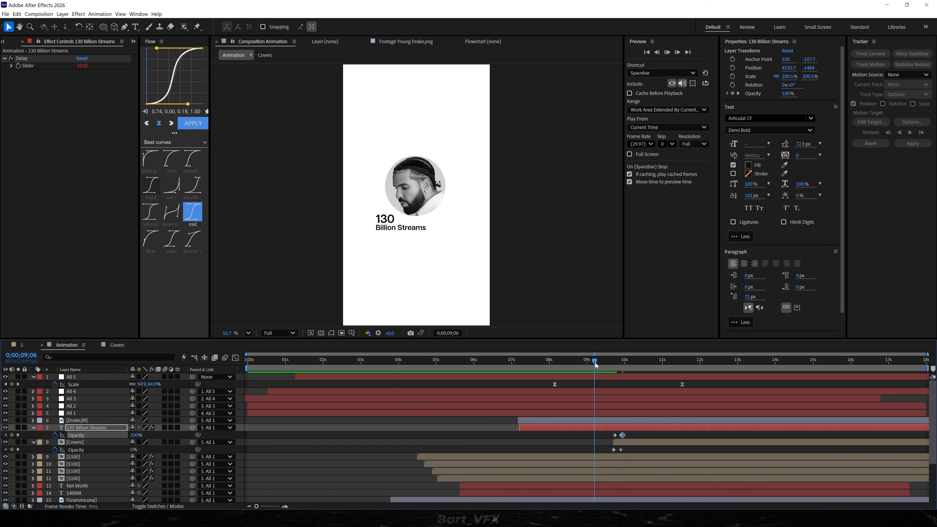
key(space)
scroll(620, 421, up, 3)
scroll(623, 428, up, 3)
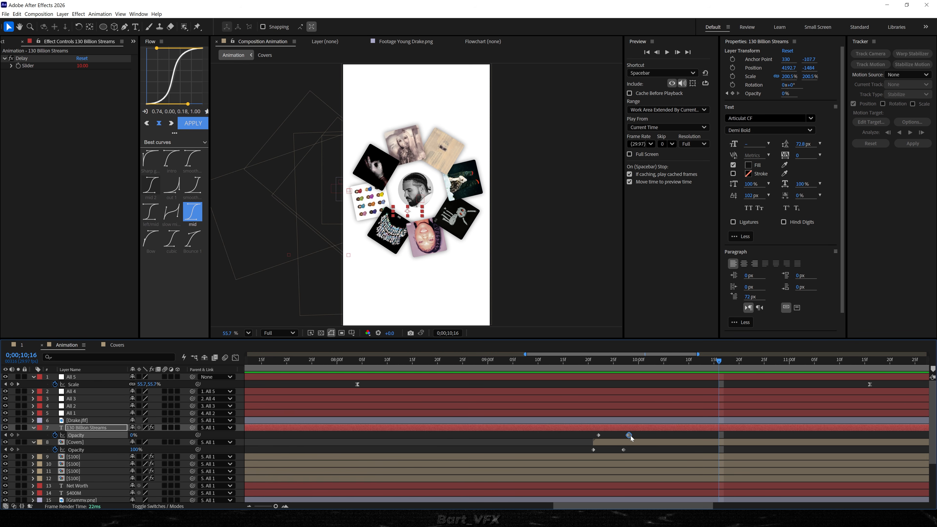
click(586, 361)
drag(579, 363, 574, 364)
key(space)
scroll(608, 427, down, 6)
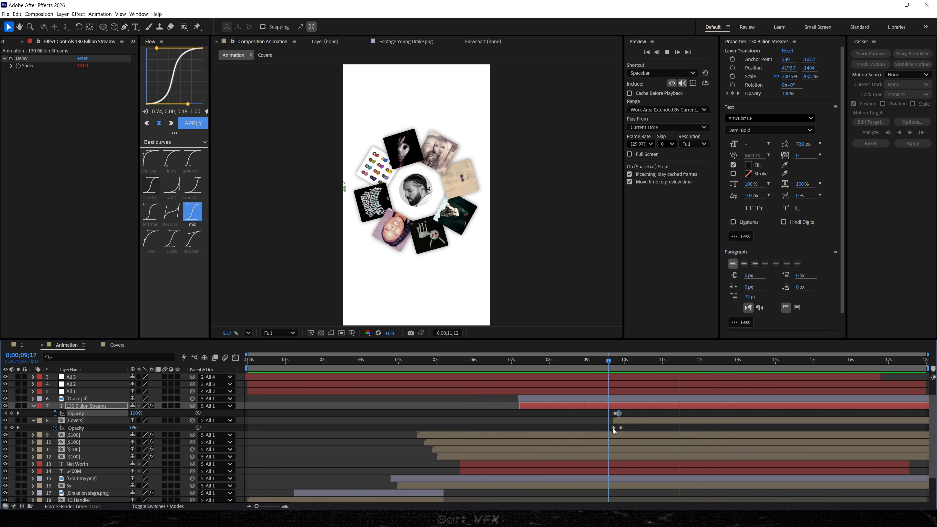
Move All 5's final Scale keyframe about one second earlier and preview the zoom-out.
click(646, 384)
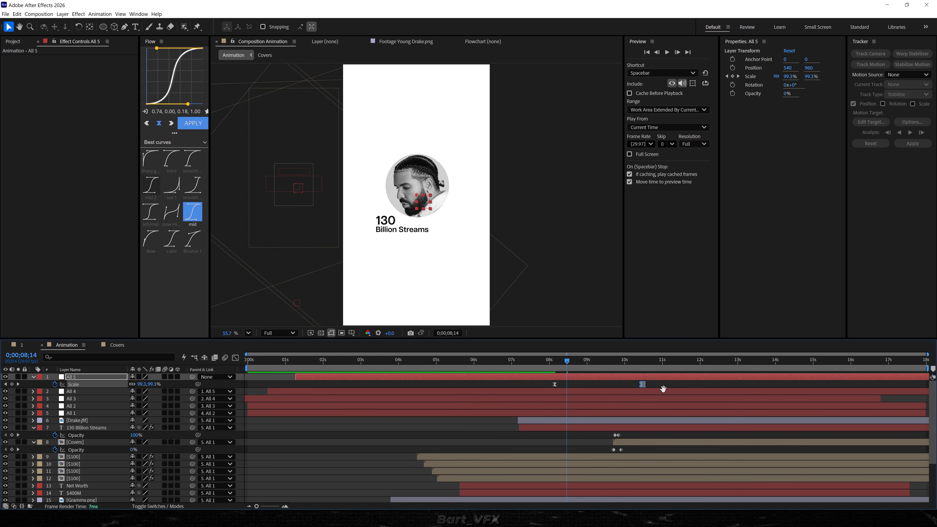
key(space)
drag(627, 363, 614, 363)
Reshape All 5's Scale speed curve so the zoom-out peaks at about 0;00;09;22.
key(shift+F3)
key(shift+F3)
key(shift+F3)
drag(587, 433, 613, 434)
drag(613, 433, 614, 433)
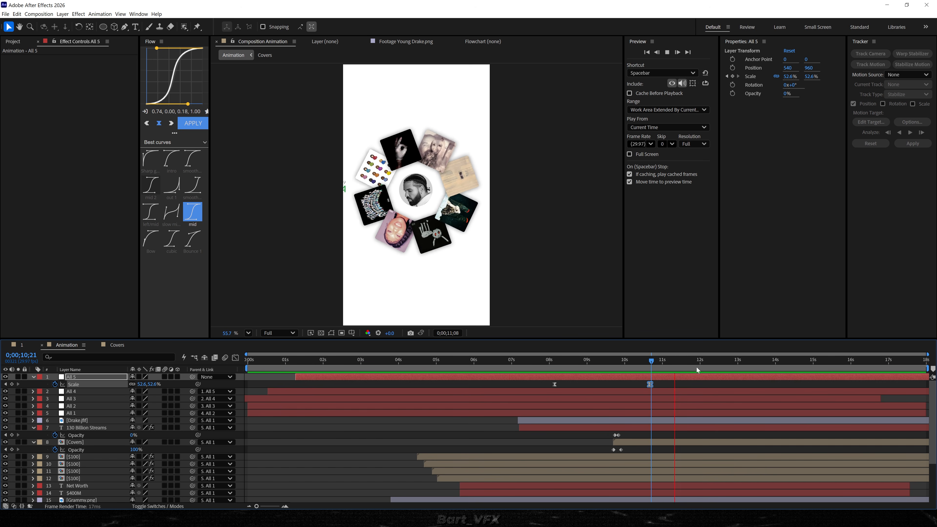
Keyframe the Scale of Drake.jfif from 230.8% down to 0%.
click(701, 360)
drag(700, 360, 702, 359)
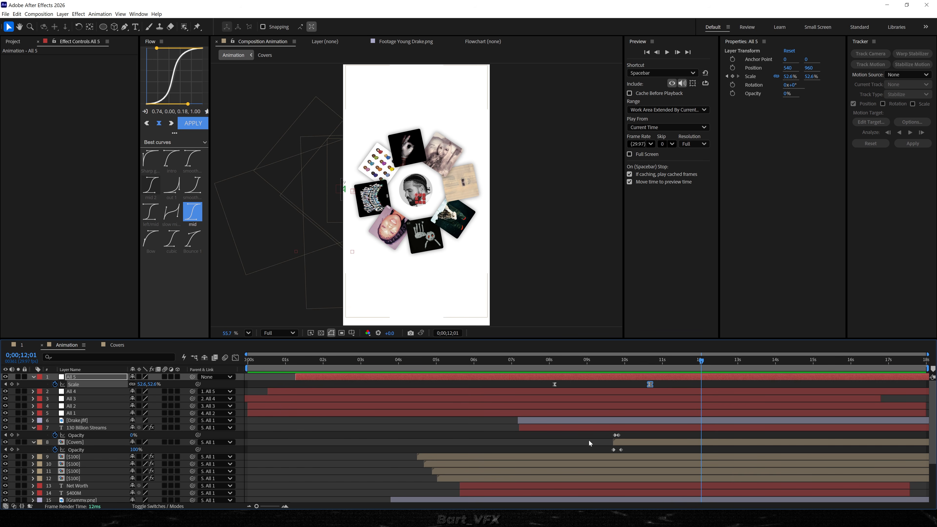
click(88, 443)
click(89, 421)
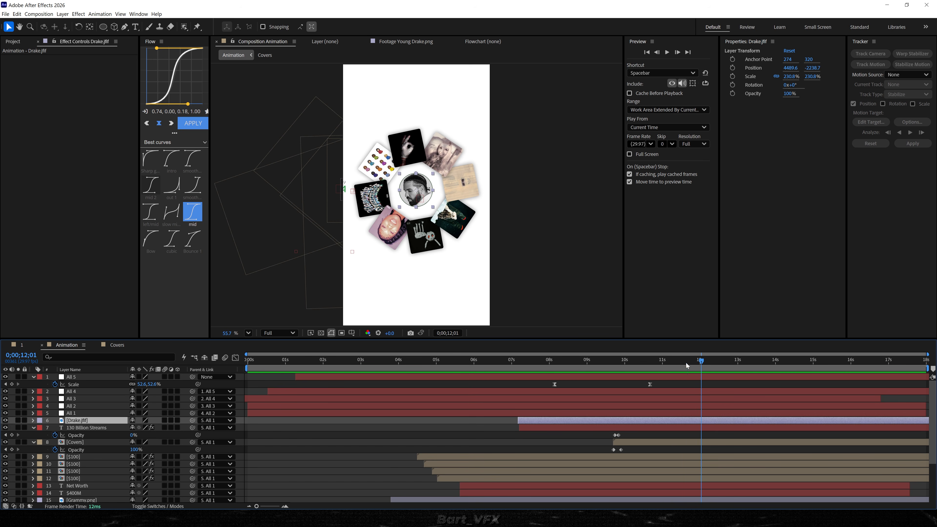
click(677, 360)
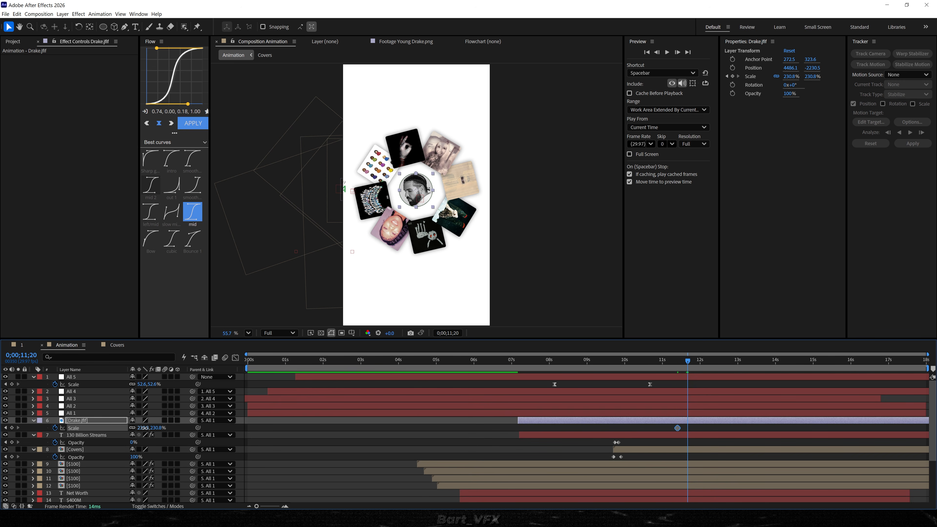
key(Return)
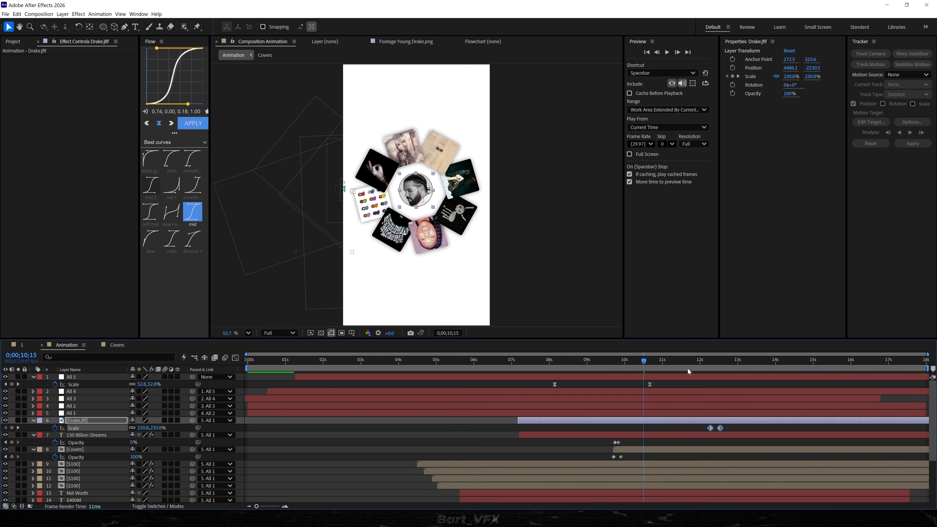
drag(687, 362, 758, 362)
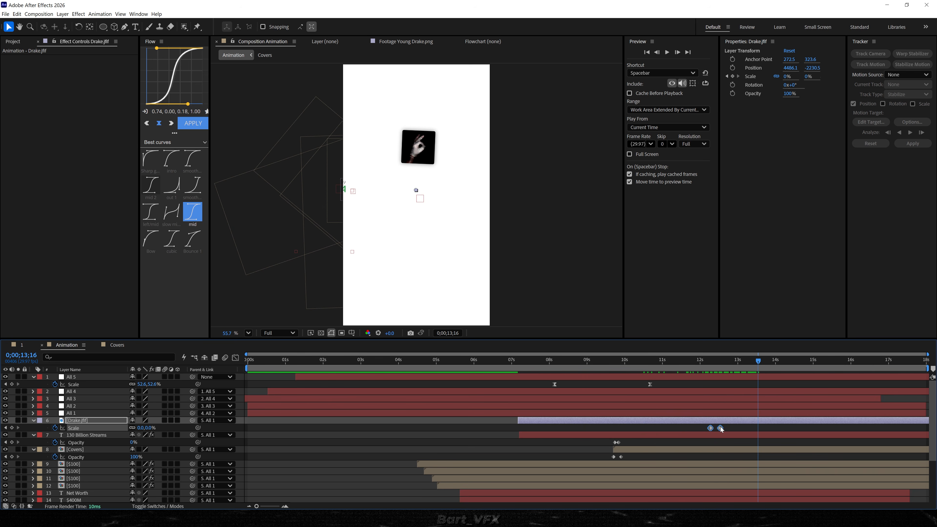
Retime Drake.jfif's Scale keyframes to about 0;00;12;21 and 0;00;13;12, and apply the mid curve to them.
drag(721, 428, 773, 429)
key(space)
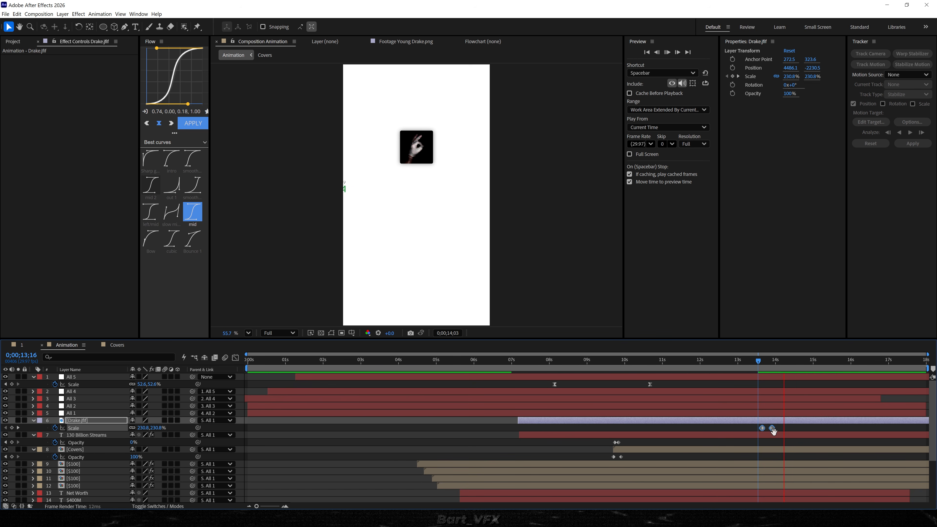
drag(772, 429, 823, 430)
key(j)
scroll(742, 430, up, 1)
click(745, 429)
click(194, 215)
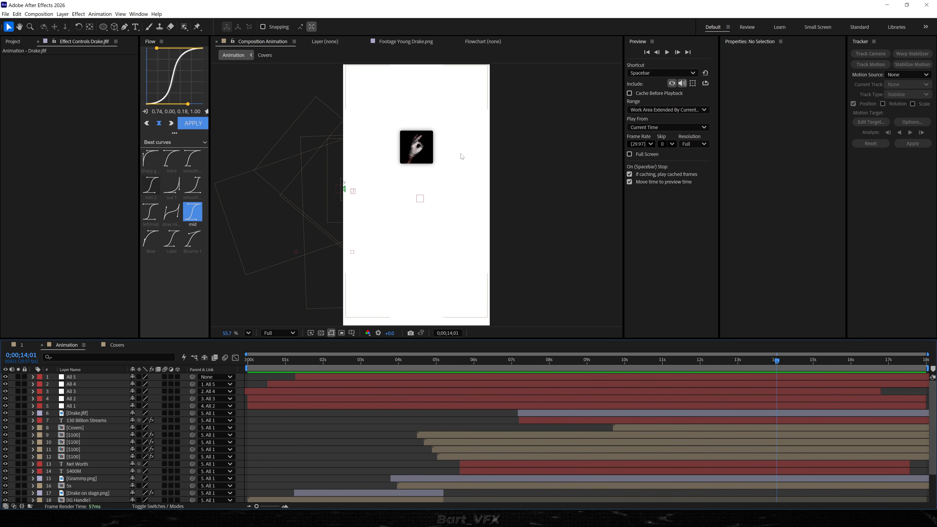
Add the text "Iceman" beside the remaining cover at 0;00;14;01, with a font size of 198 px.
key(ctrl+t)
click(456, 149)
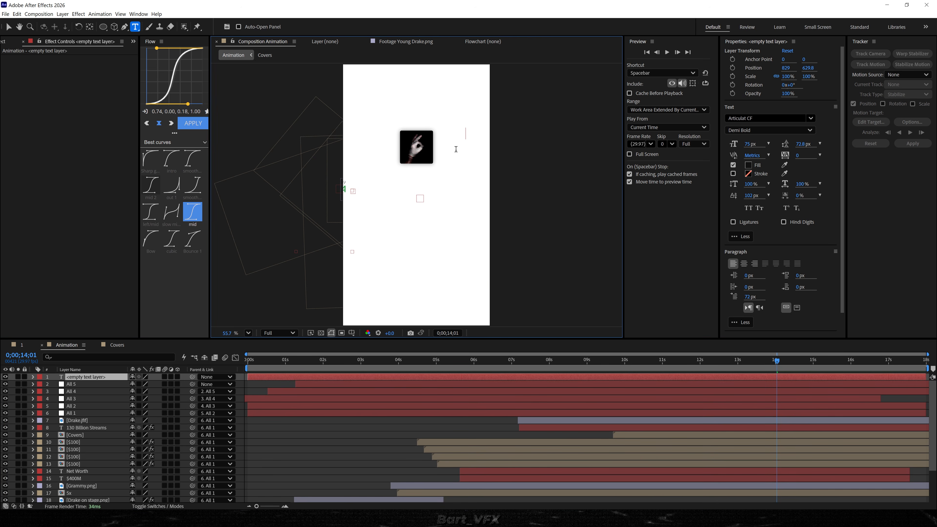
text(Iceman)
key(ctrl+a)
drag(751, 144, 805, 144)
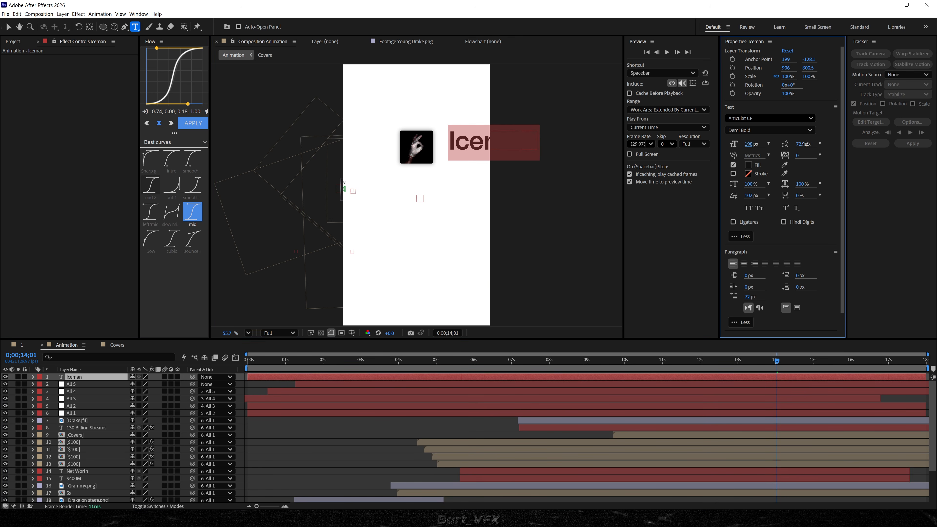
Set the Iceman text's fill colour to light grey BEBEBE.
click(748, 164)
drag(538, 259, 473, 217)
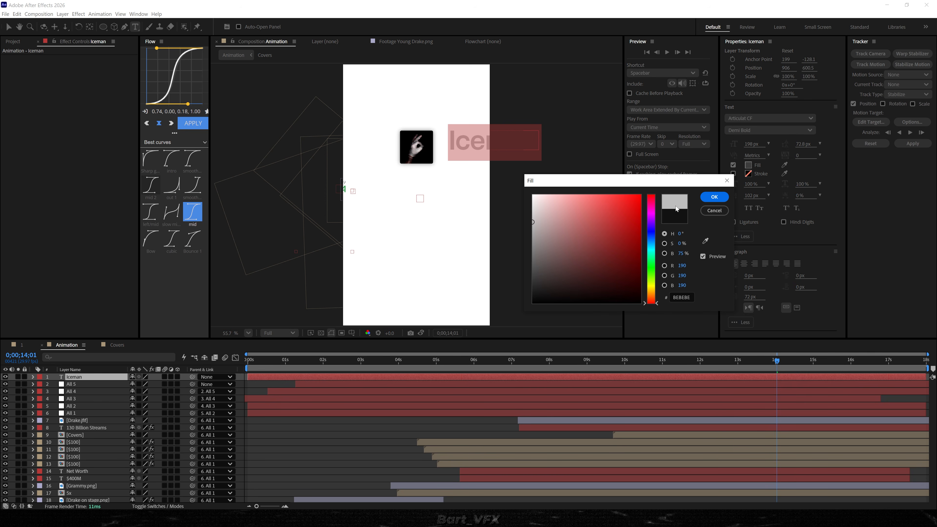
click(721, 198)
Apply the ME 19 Merge text animation preset to the Iceman layer at 0;00;13;01.
key(ctrl+space)
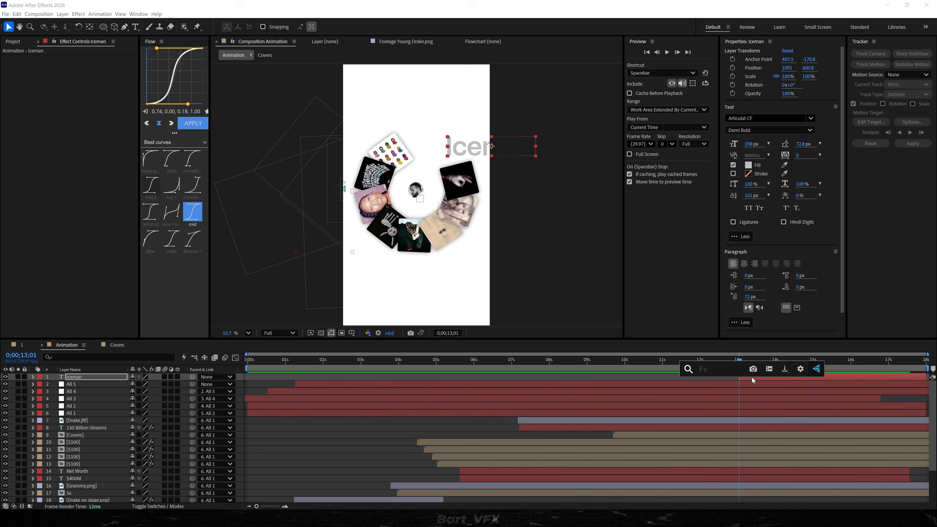
text(me)
scroll(777, 405, down, 8)
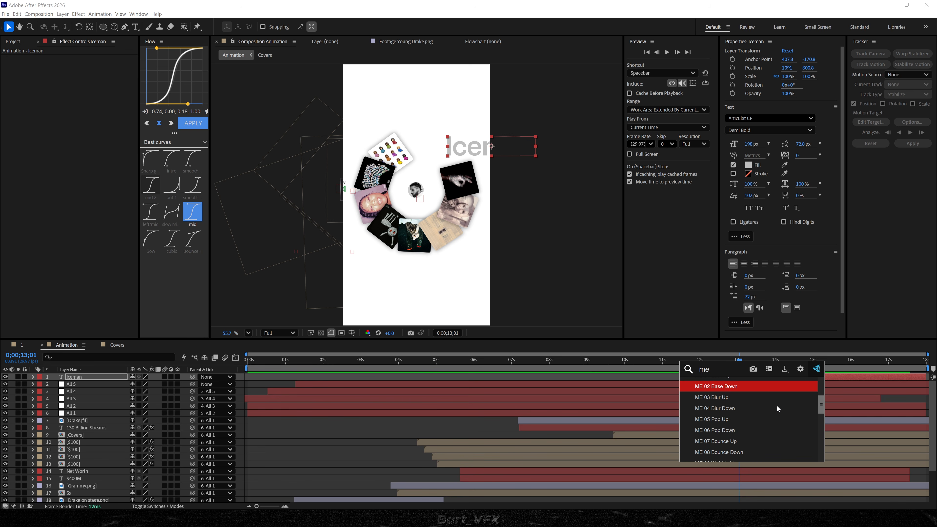
scroll(753, 429, down, 2)
scroll(752, 428, up, 1)
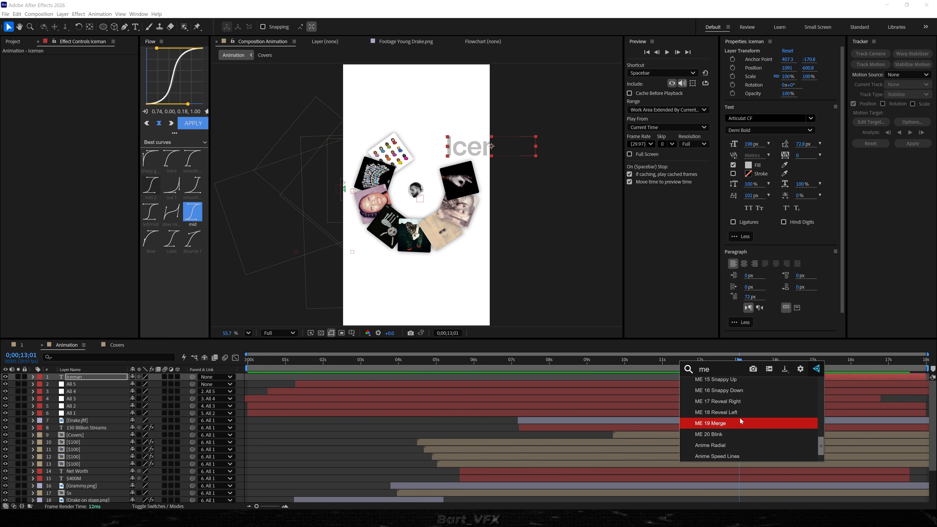
scroll(737, 418, up, 1)
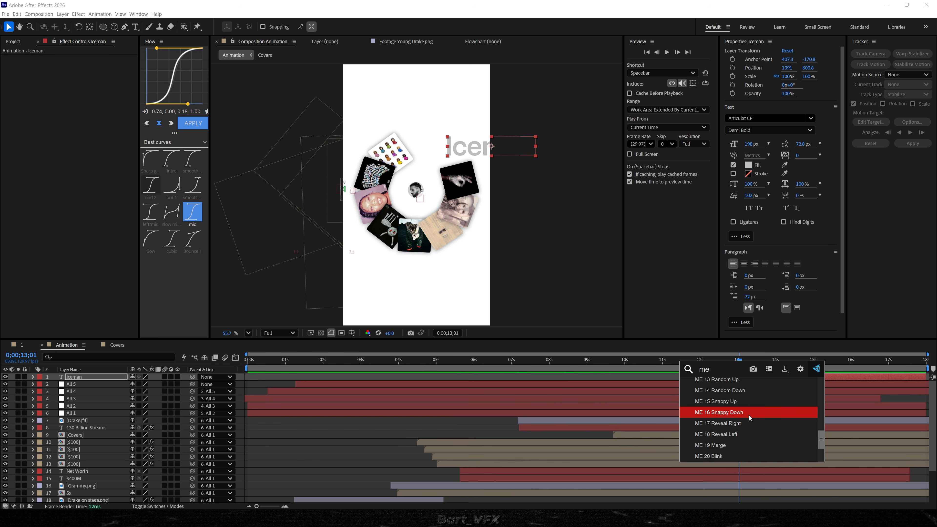
click(745, 445)
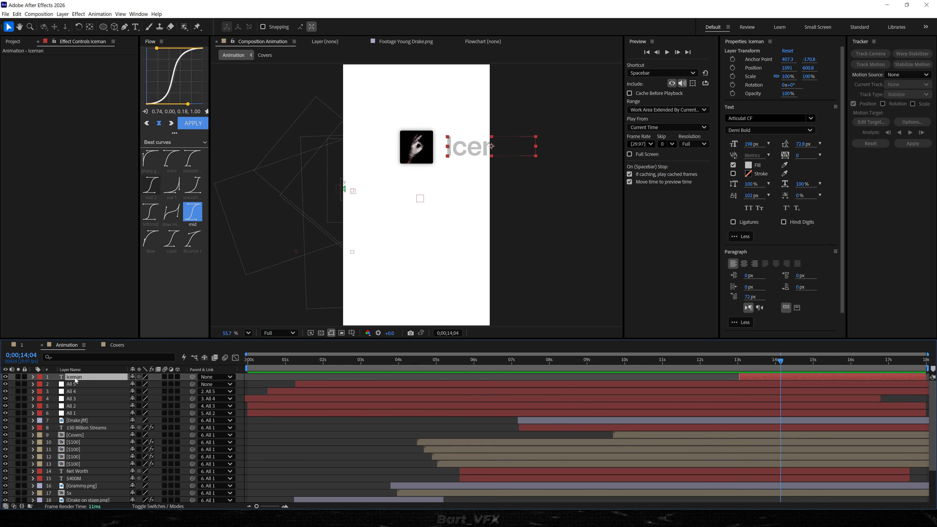
Move the Iceman layer directly below All 1 and parent it to All 1.
drag(75, 377, 80, 418)
drag(192, 413, 88, 404)
Add a null object named All 6 above All 5 and parent All 5 to it.
click(72, 376)
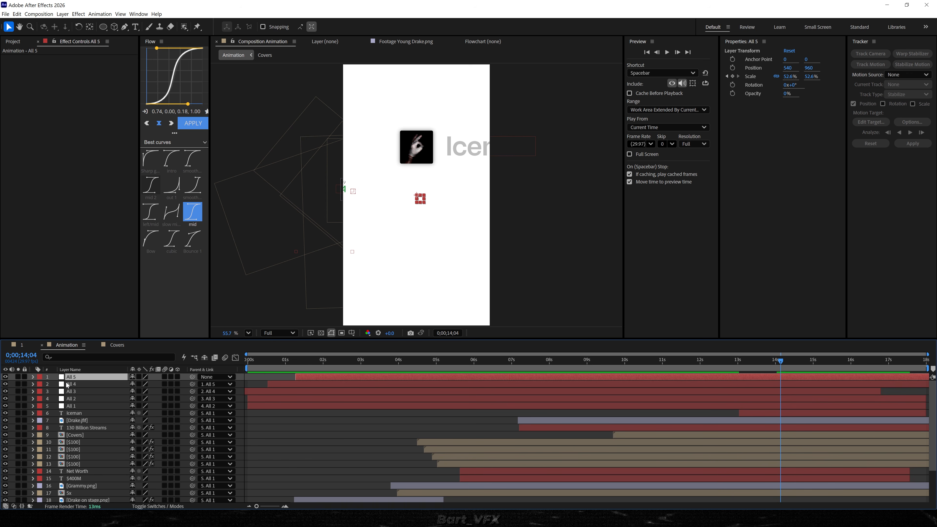
key(ctrl+alt+shift+y)
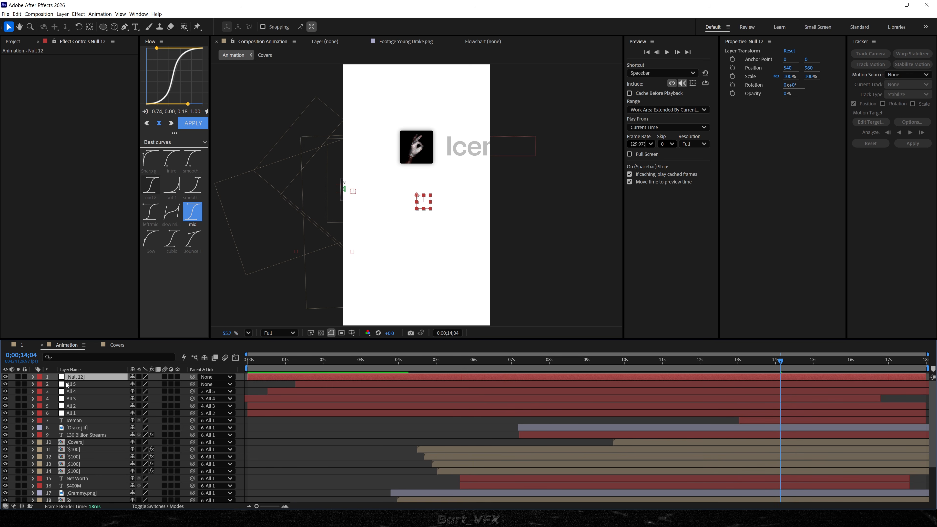
key(Return)
text(All 6)
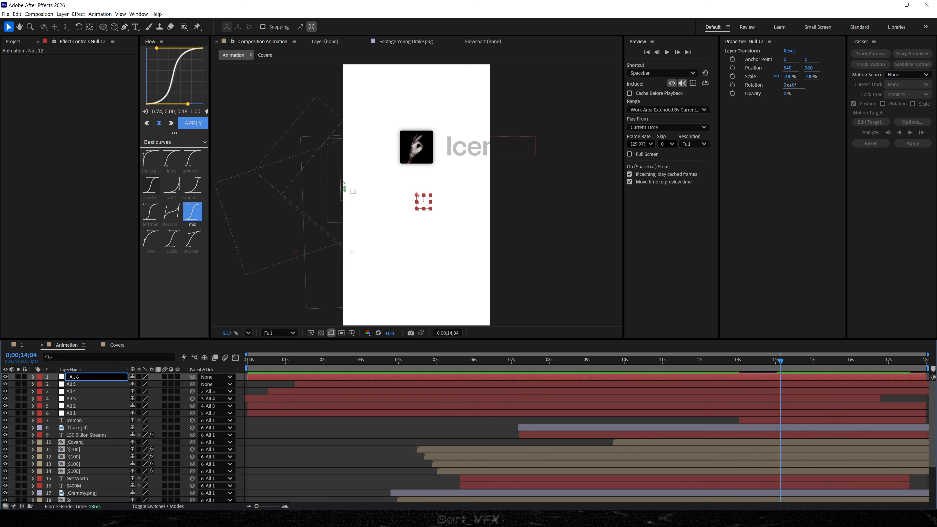
key(Return)
drag(192, 385, 72, 377)
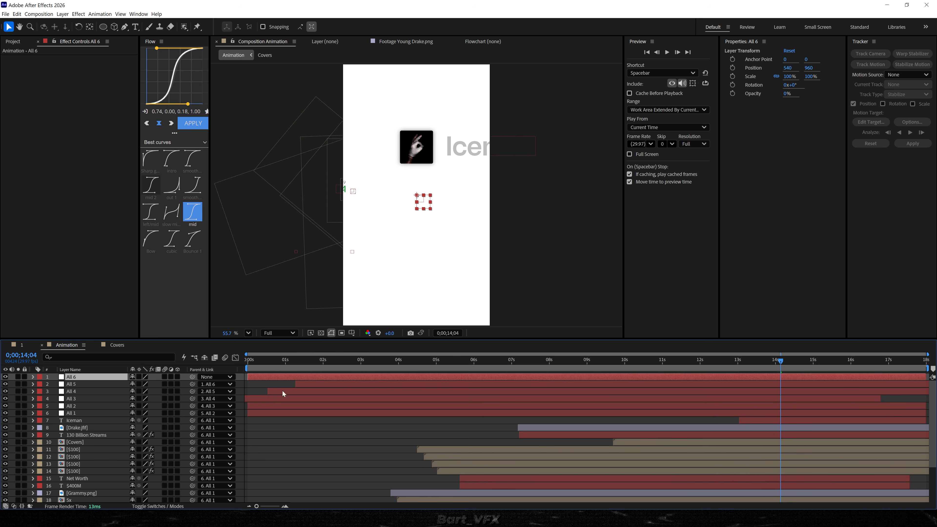
Keyframe All 6's Position at 0;00;14;04 and slide it to X 166 about a second further on.
key(alt+shift+p)
drag(787, 365, 814, 366)
drag(138, 385, 0, 384)
Keyframe All 6's Scale from 100% to 91.6% at 0;00;15;08 and set its Position X there to 215.
key(alt+shift+s)
click(815, 391)
click(823, 391)
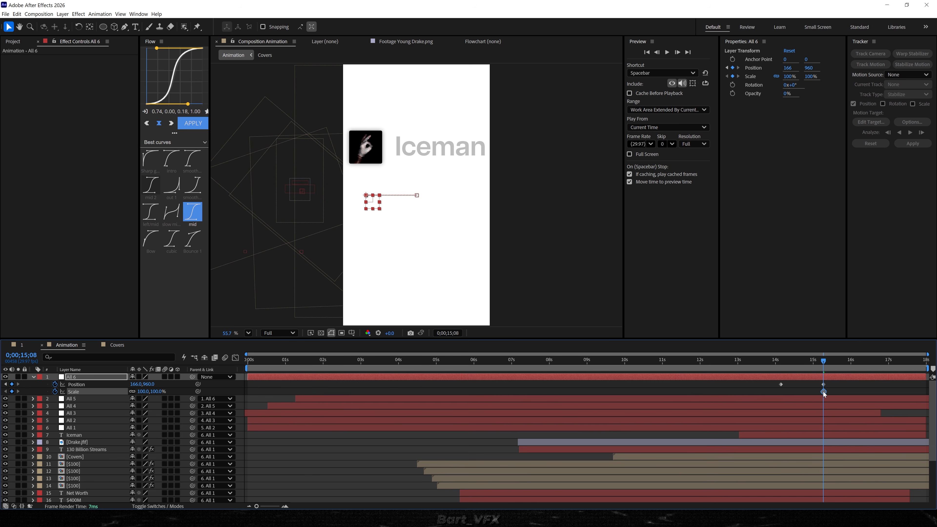
drag(138, 394, 160, 385)
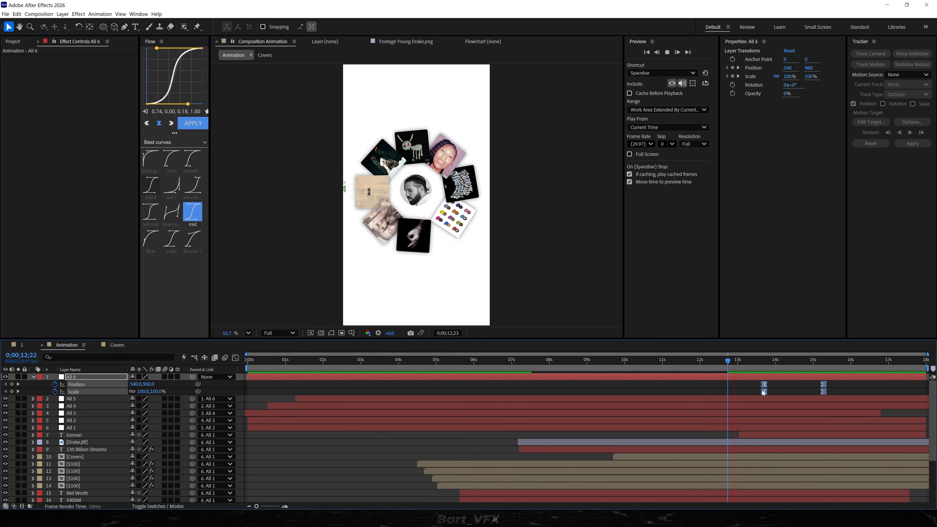
Move All 6's Position and Scale keyframes earlier, spanning about 0;00;12;15 to 0;00;14;01, and preview the slide.
key(space)
key(space)
drag(763, 392, 718, 387)
click(715, 360)
Move All 6's ending Position and Scale keyframes to about 0;00;15;00, reshape the easing's speed curve, and preview the slide.
key(space)
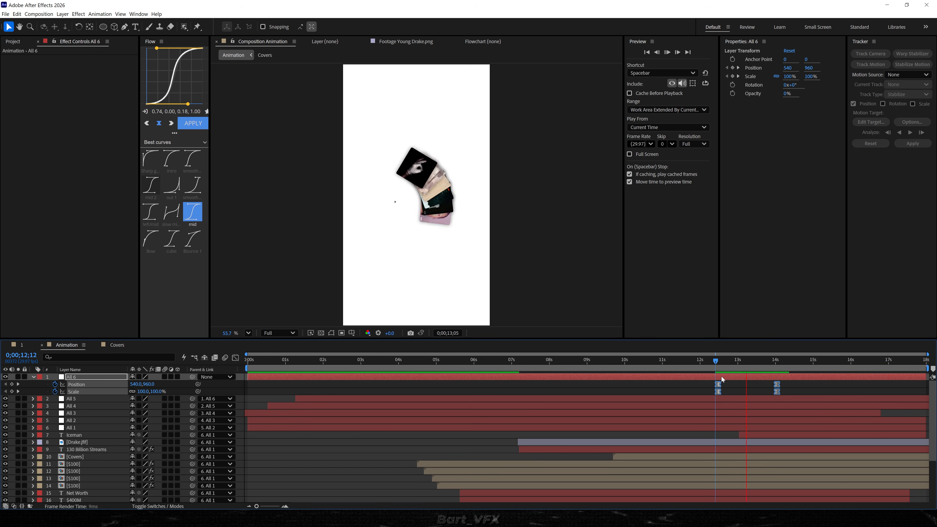
drag(777, 392, 811, 392)
key(shift+F3)
mouse_move(775, 433)
mouse_down()
mouse_move(738, 434)
mouse_move(764, 432)
mouse_up()
click(700, 360)
key(space)
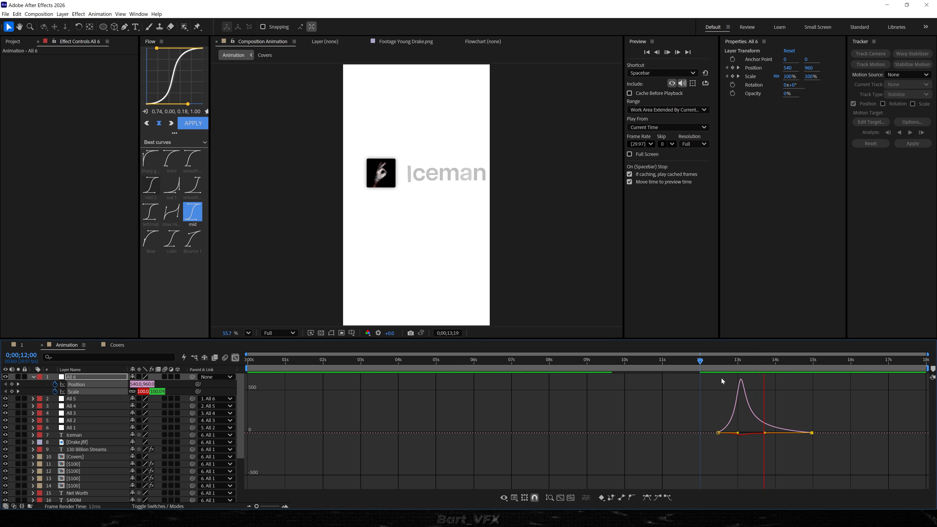
click(781, 389)
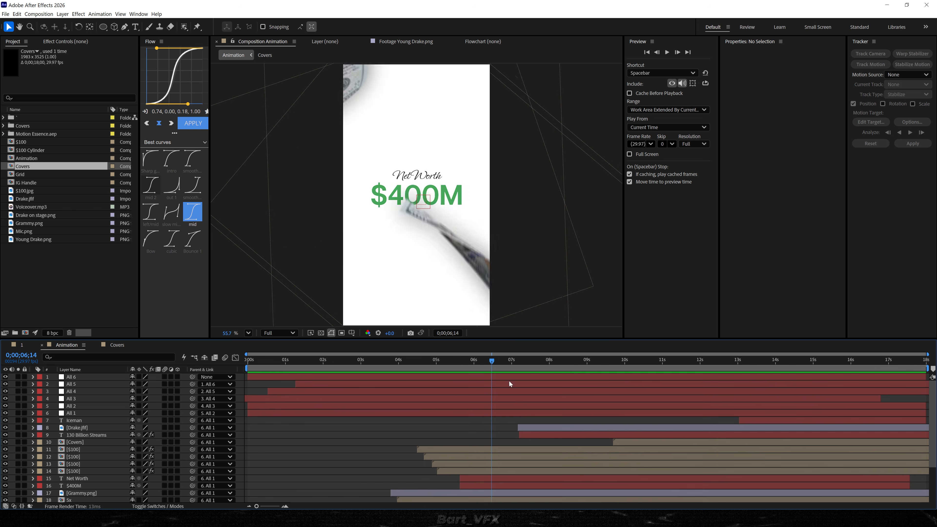
Apply the Shadow Studio 3 effect to the Drake.jfif portrait layer at 0;00;10;01.
click(426, 207)
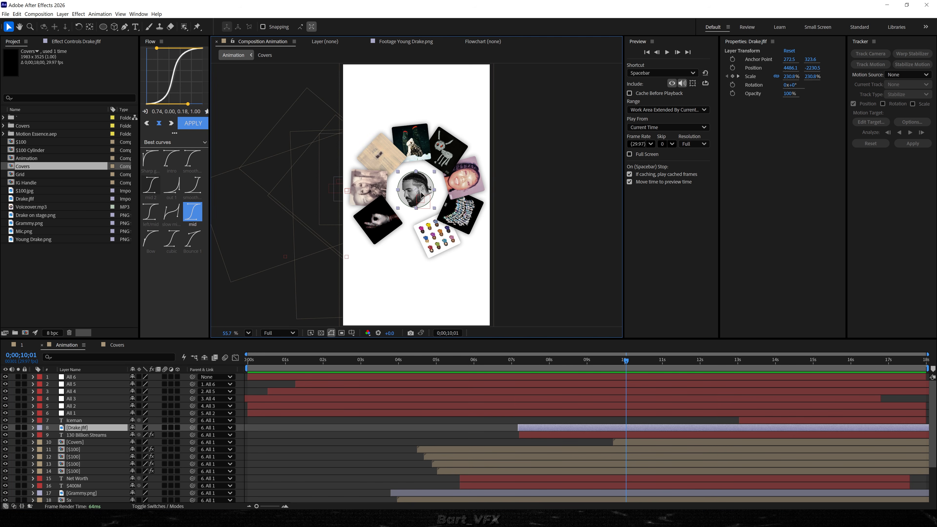
key(ctrl+space)
text(shadow)
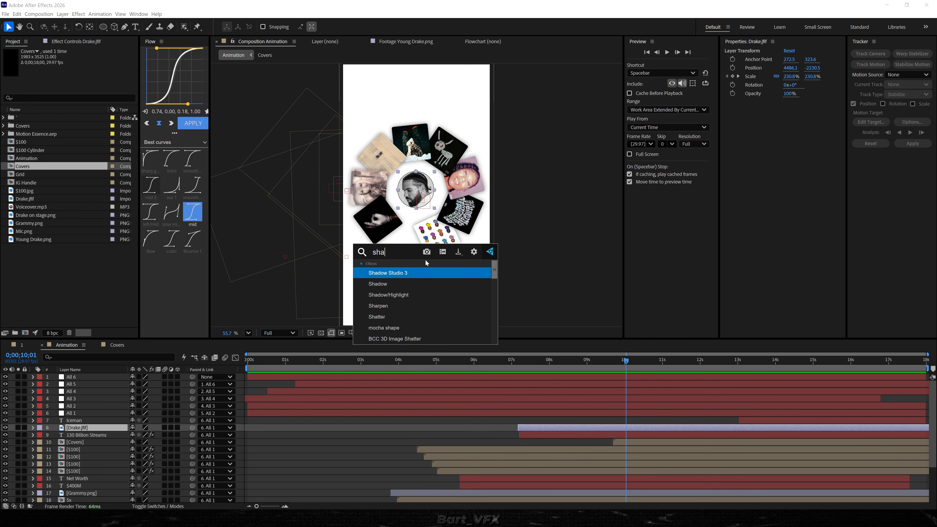
key(Return)
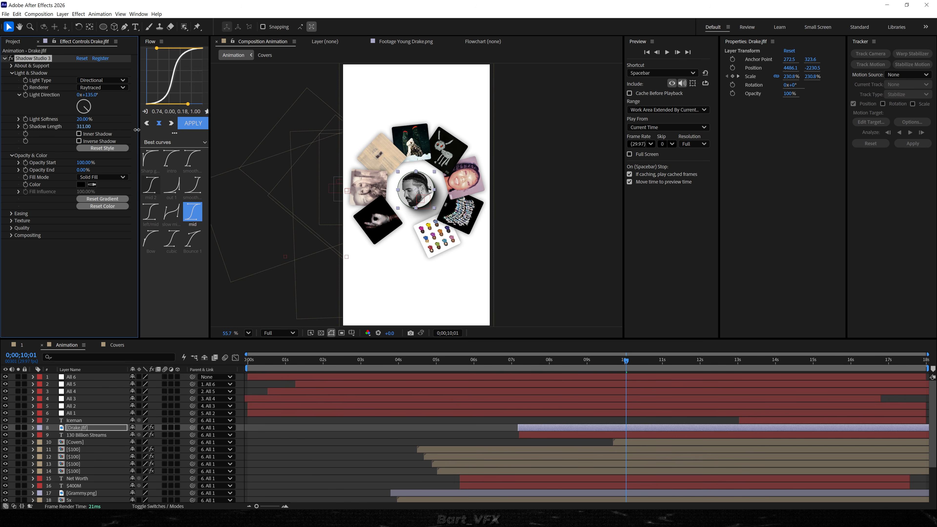
Copy the Shadow Studio 3 effect from the Drake portrait to the Grammy.png layer, checking at 0;00;05;00.
click(408, 437)
click(436, 361)
click(32, 66)
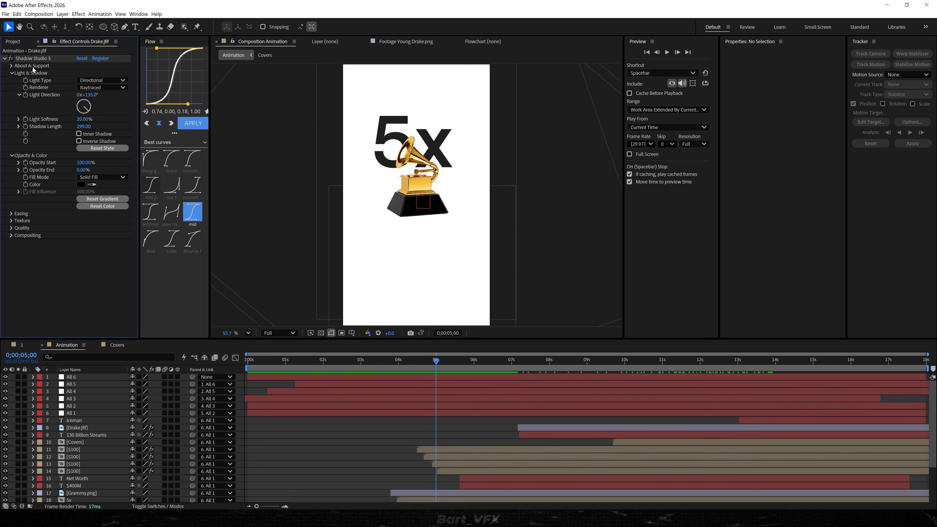
click(32, 60)
click(77, 428)
scroll(75, 434, down, 2)
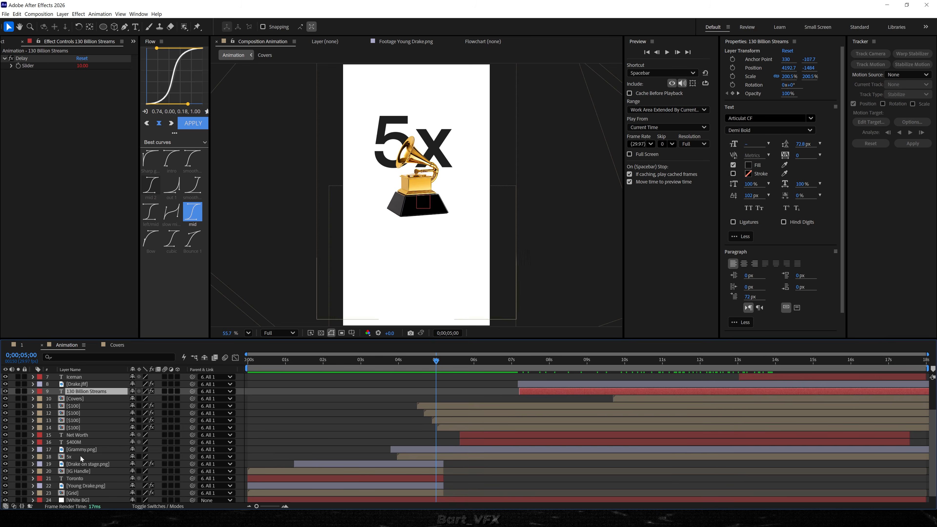
click(78, 449)
key(ctrl+v)
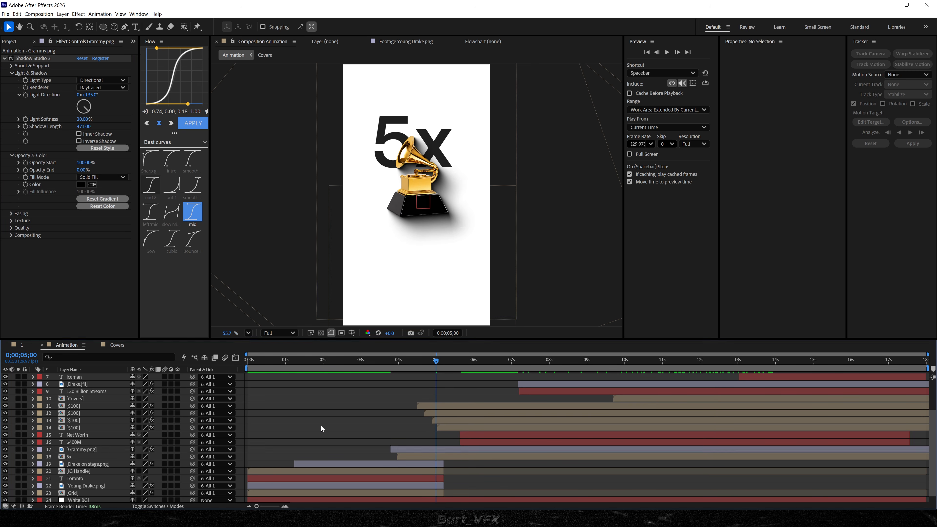
Apply the Tint effect to the Grammy.png layer.
key(ctrl+space)
text(tint)
key(Up)
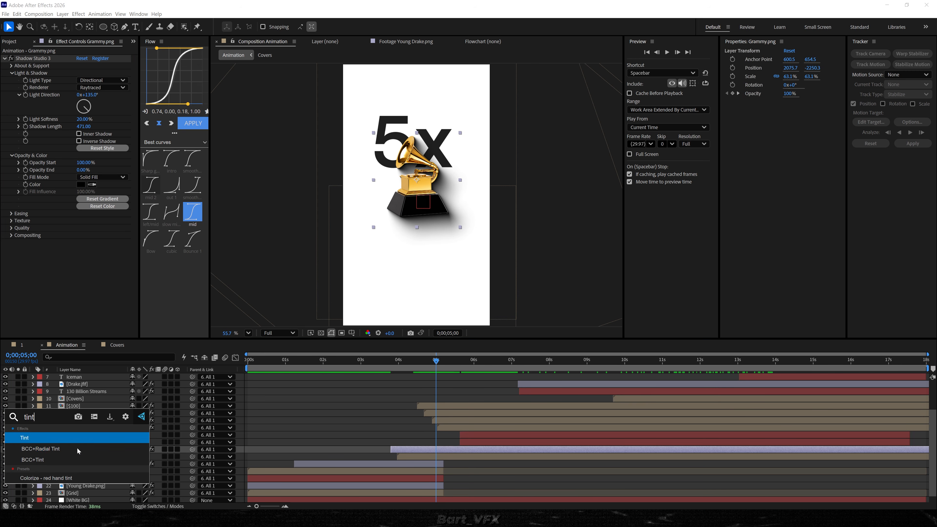
key(Return)
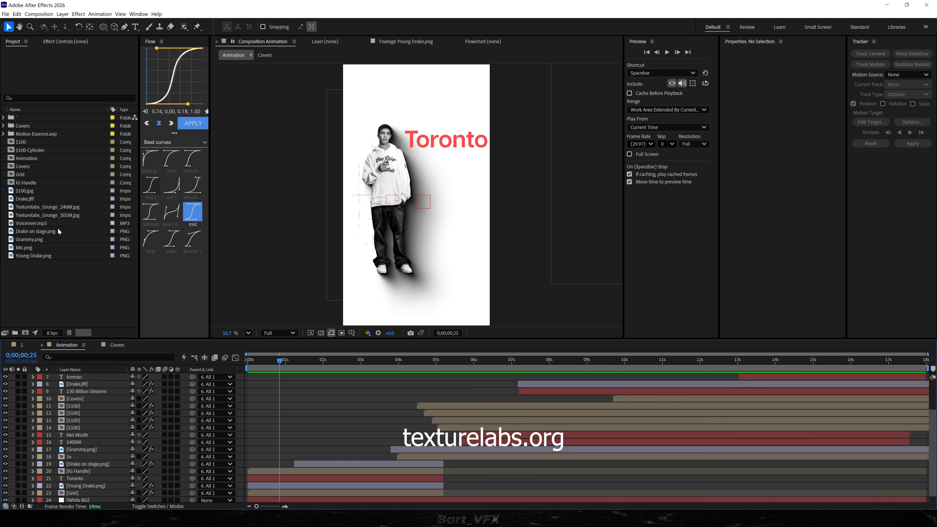
Add Texturelabs_Grunge_305M.jpg as the uppermost layer of the Animation composition and rotate it 90°.
click(48, 215)
drag(59, 217, 208, 352)
text(r)
text(90)
key(Return)
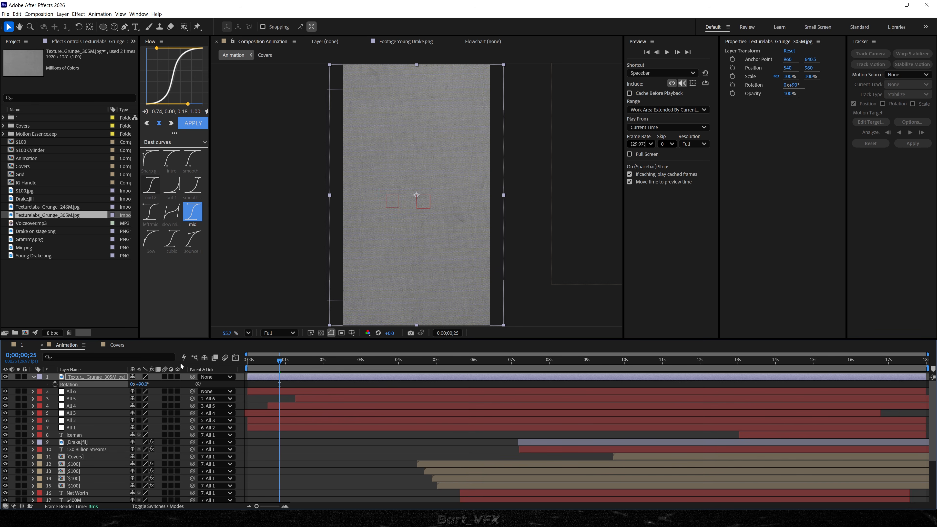
Apply the Curves effect to the Grunge_305M texture and set its blending mode to Screen.
key(ctrl+space)
text(curves)
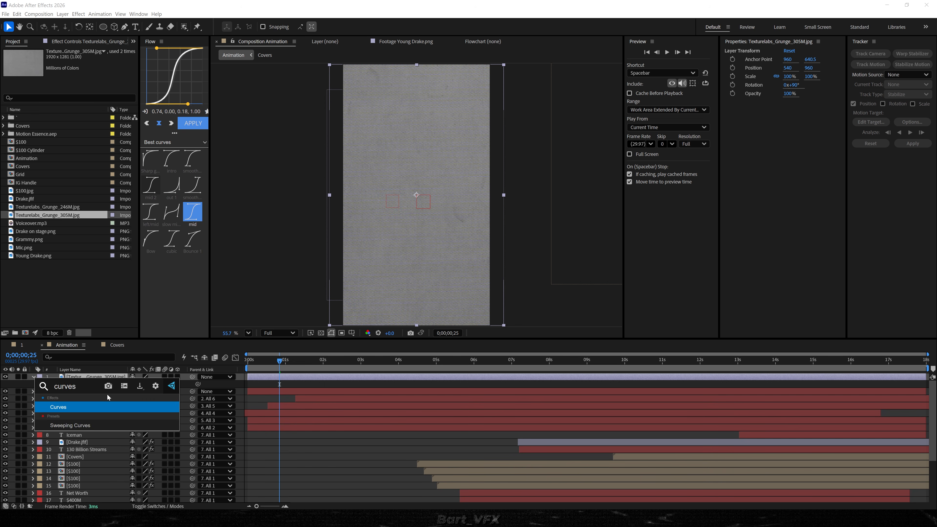
key(Return)
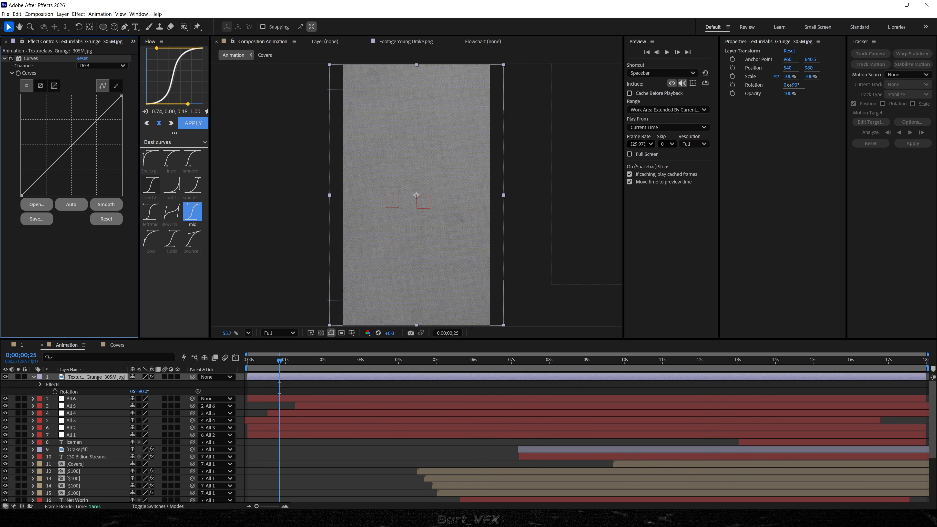
click(158, 507)
click(147, 377)
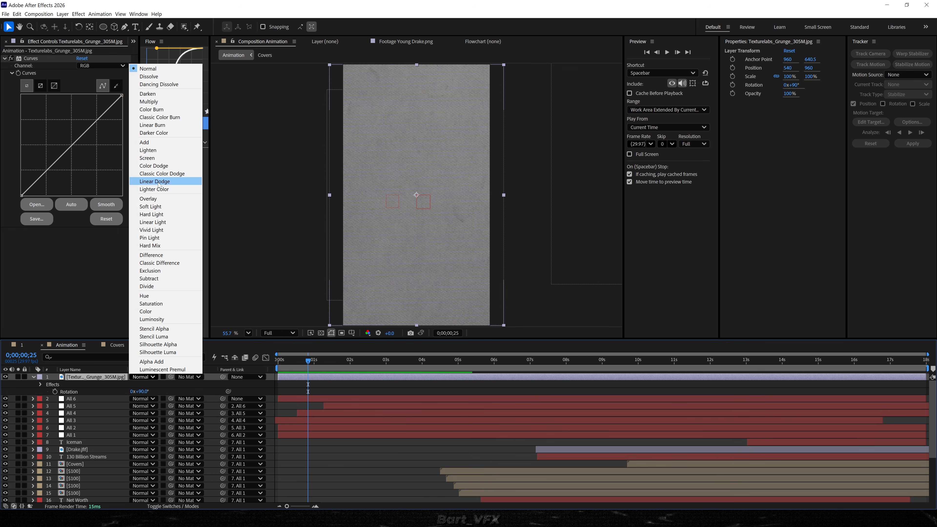
click(160, 158)
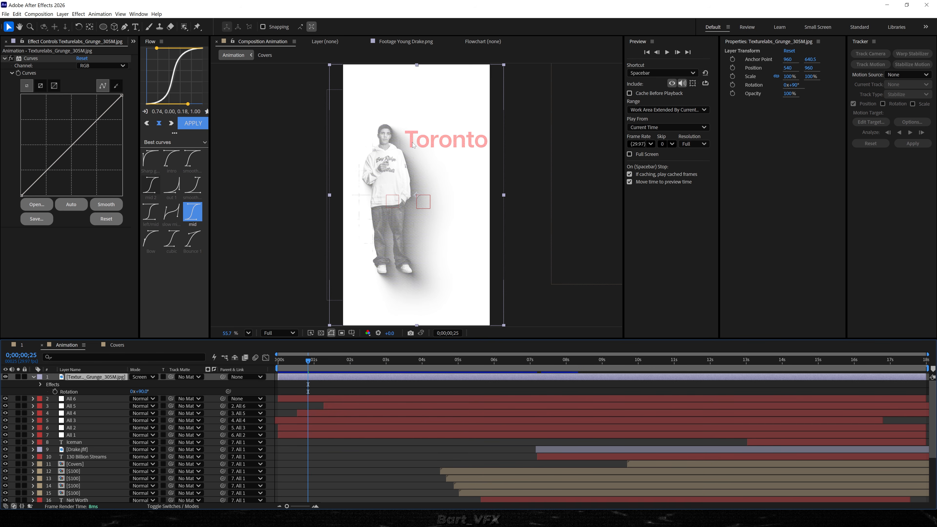
Increase the Grunge_305M texture's contrast in Curves by crushing the shadows and lifting the highlights.
scroll(413, 145, up, 6)
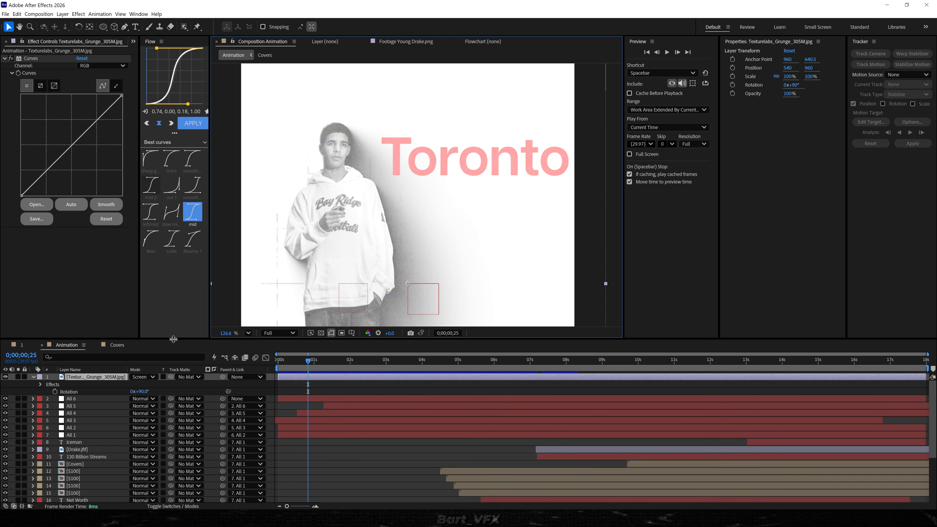
drag(22, 196, 67, 194)
drag(108, 124, 108, 115)
drag(385, 248, 459, 268)
scroll(378, 179, up, 4)
scroll(378, 179, up, 2)
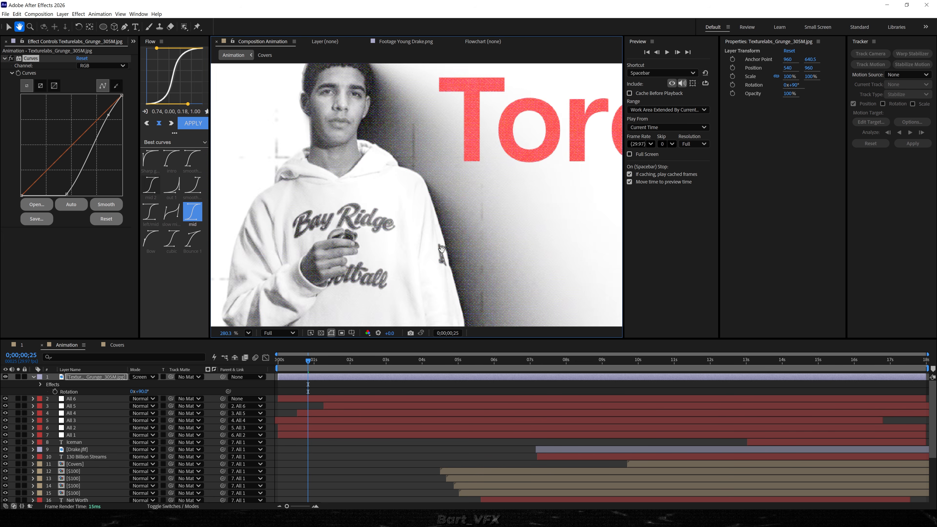
drag(397, 188, 413, 271)
scroll(369, 134, down, 8)
drag(108, 115, 101, 111)
key(shift+slash)
Set the Grunge_305M texture layer's opacity to 50%.
click(87, 377)
key(t)
click(135, 385)
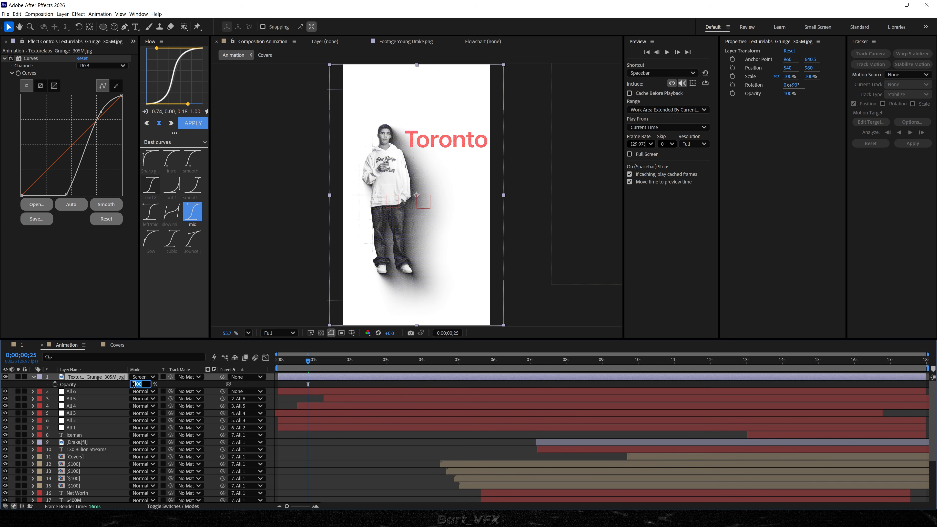
text(50)
key(Return)
click(72, 378)
scroll(31, 42, up, 1)
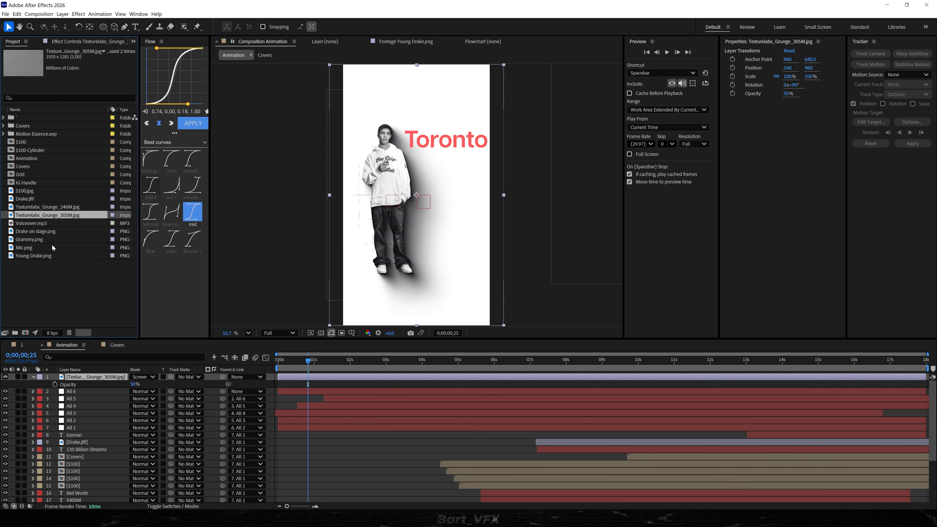
Add Texturelabs_Grunge_246M.jpg above the Grunge_305M texture and rotate it 90°.
click(33, 247)
click(69, 207)
drag(82, 275, 80, 379)
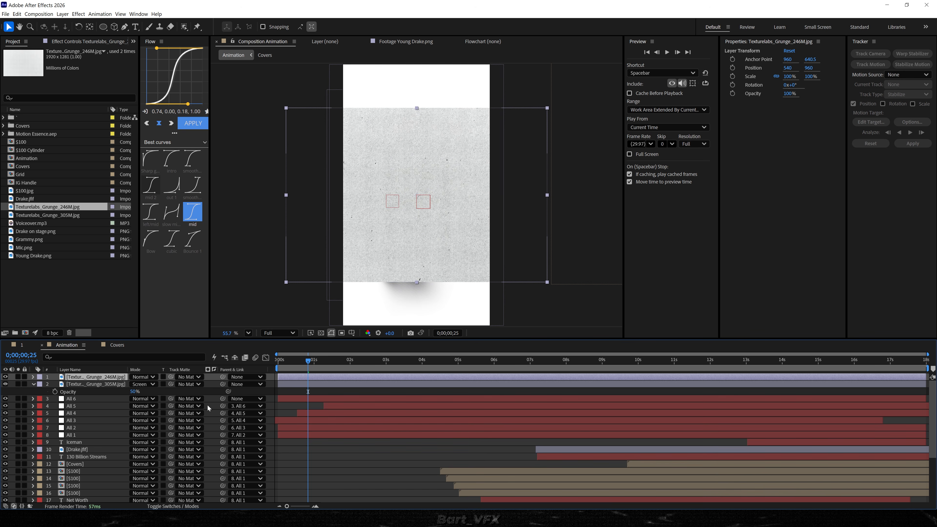
key(r)
key(Return)
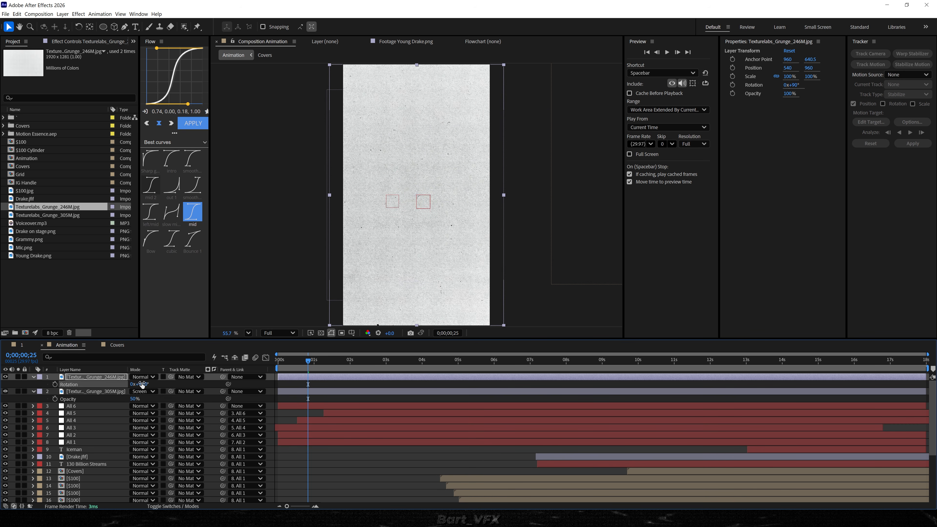
Set the Grunge_246M texture's blending mode to Soft Light and its opacity to 20%.
click(144, 377)
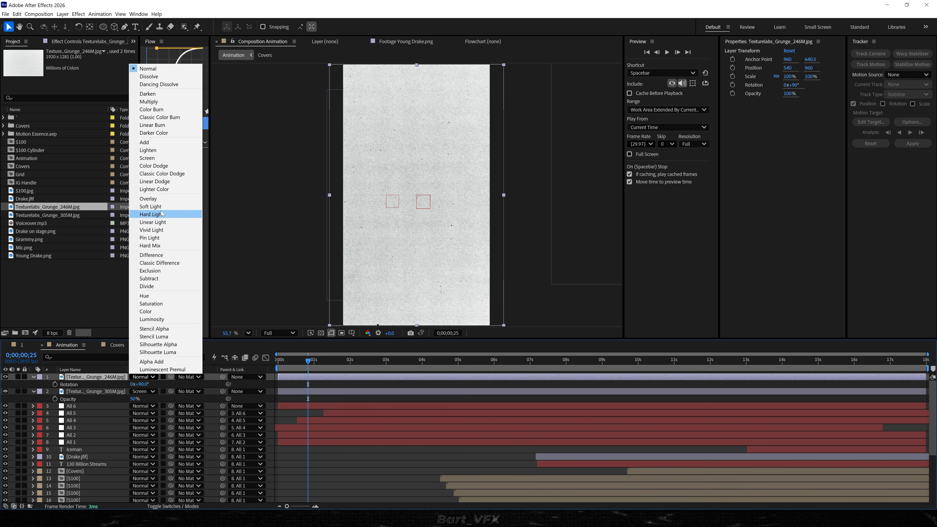
click(151, 206)
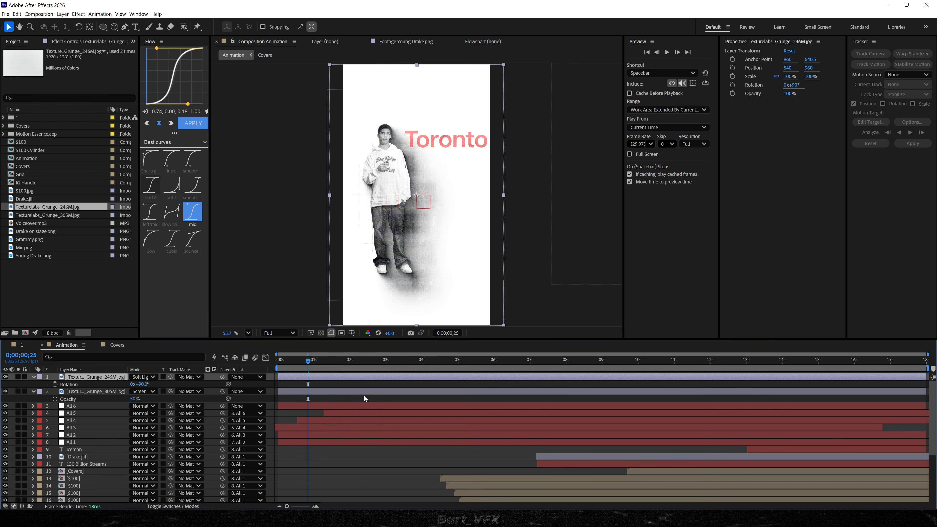
key(t)
scroll(312, 265, up, 5)
click(137, 384)
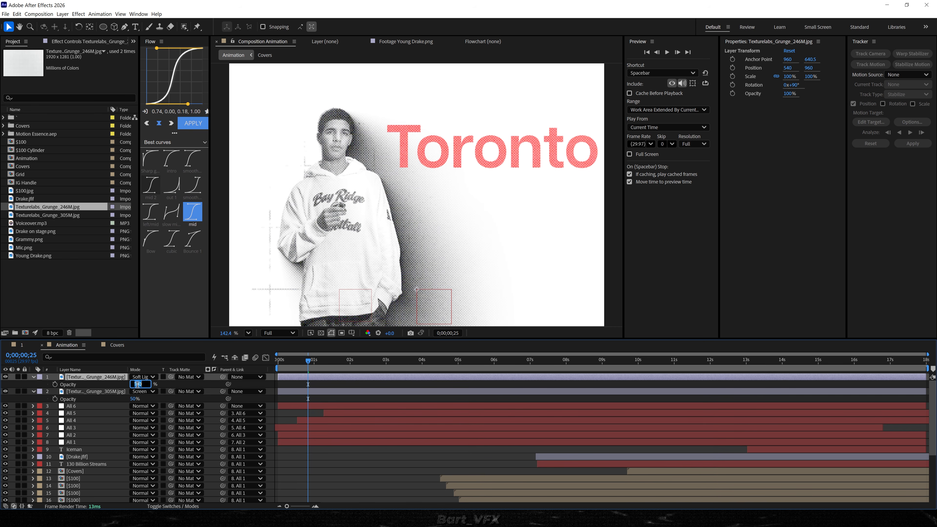
text(20)
key(Return)
Apply the Curves effect to the Grunge_246M texture and bend the curve strongly downward to darken it.
key(ctrl+space)
text(curves)
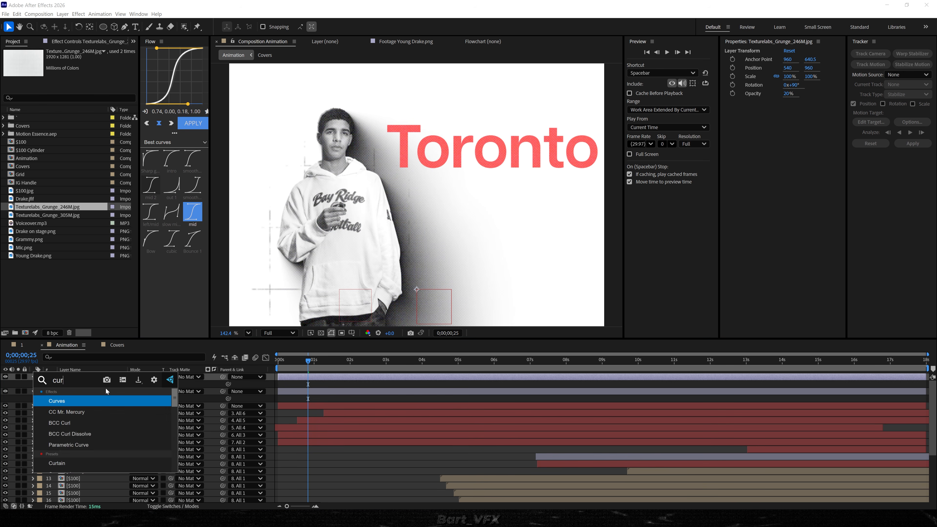
key(Return)
drag(49, 166, 70, 192)
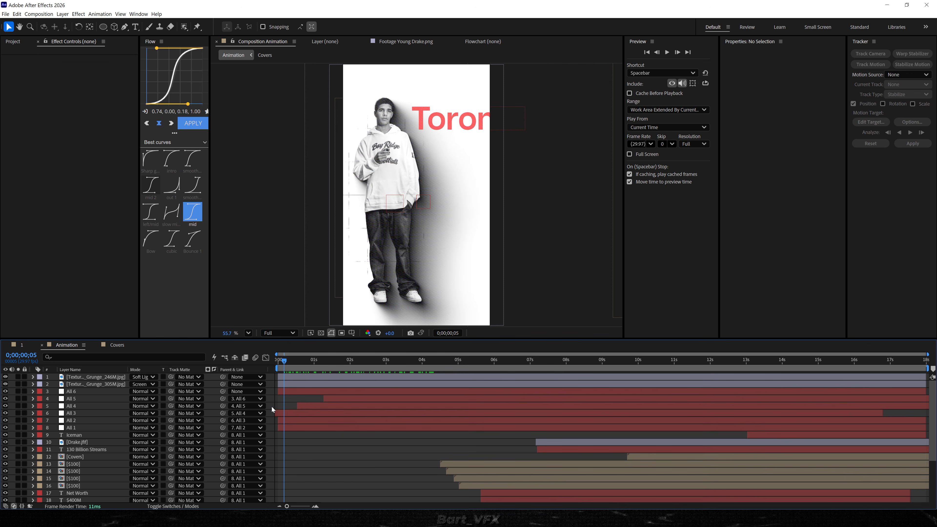
Create an adjustment layer above all the layers and name it Vignette.
right_click(273, 410)
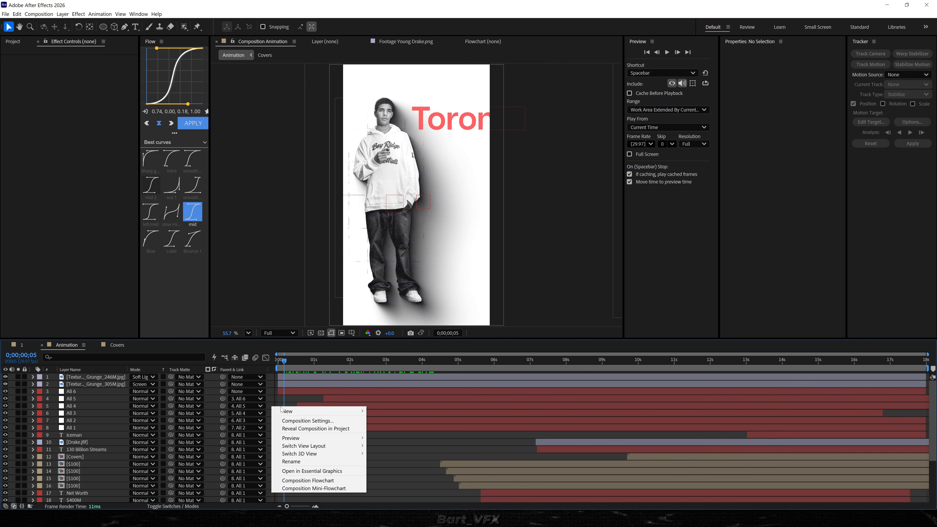
mouse_move(284, 411)
click(387, 333)
key(Return)
text(Vignette)
key(Return)
Apply CC Vignette to the Vignette adjustment layer and raise Pin Highlights to about 31.5.
key(ctrl+space)
text(cc vig)
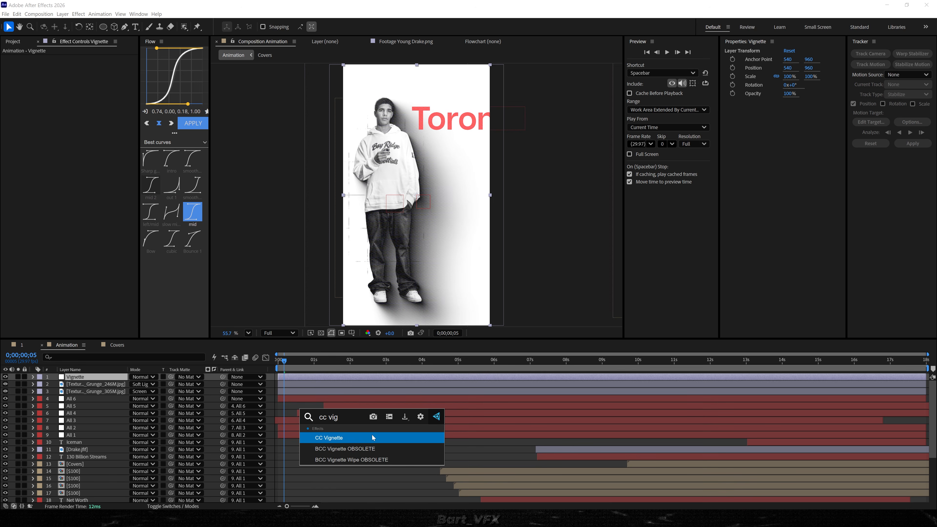
click(373, 438)
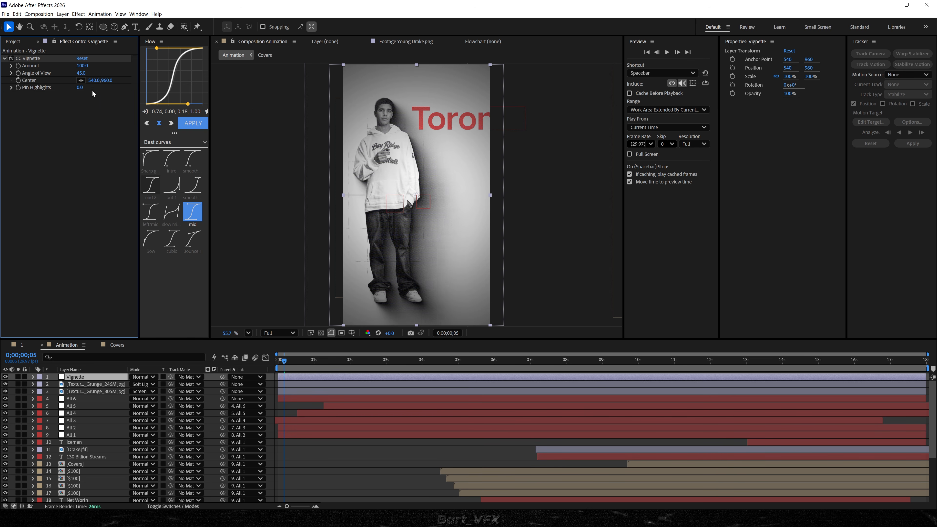
drag(82, 89, 112, 88)
key(F2)
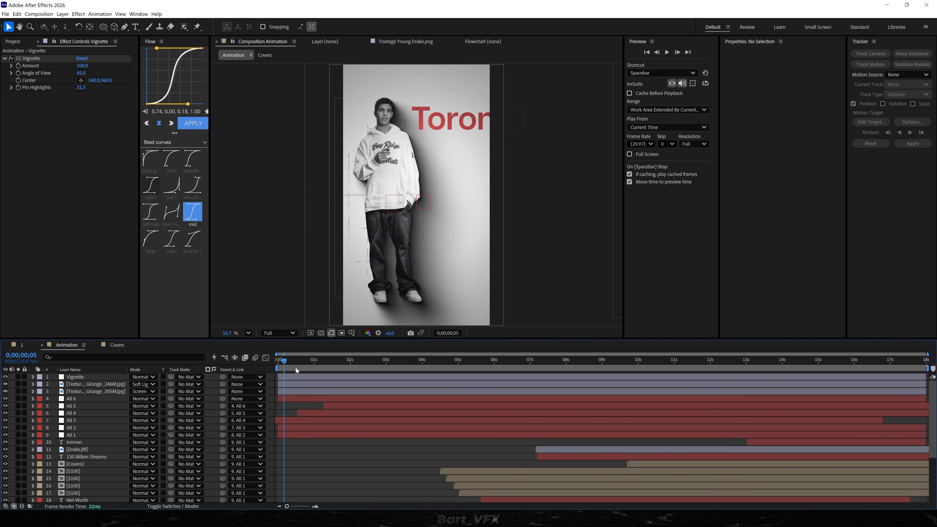
Return to the start of the composition and enable motion blur for the layers.
drag(296, 363, 277, 363)
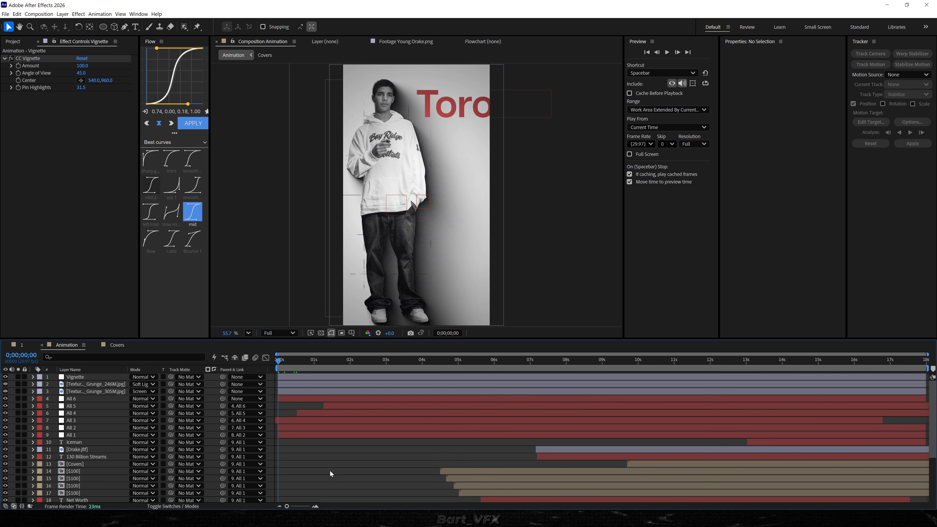
key(F4)
drag(165, 376, 164, 502)
scroll(267, 423, up, 5)
Add the expression wiggle(0.7,10) to the Position property of the All 1 null layer.
click(95, 436)
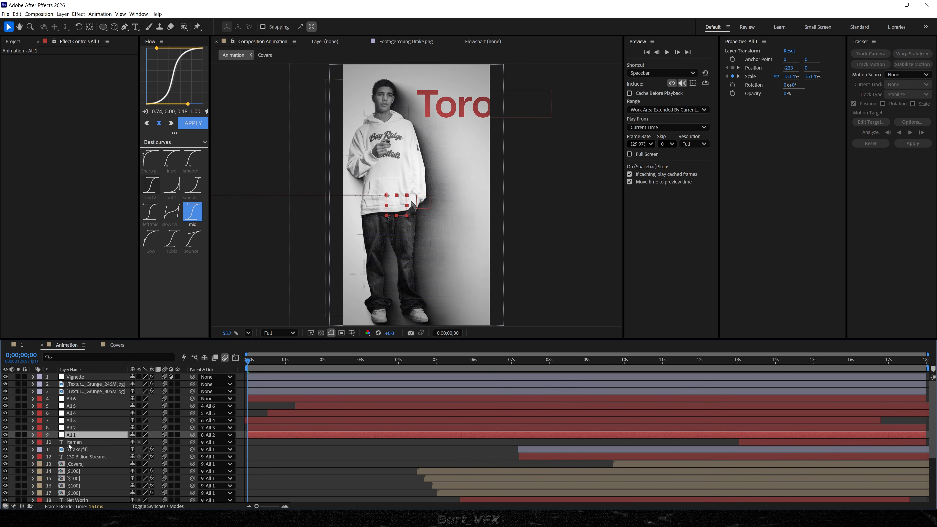
key(p)
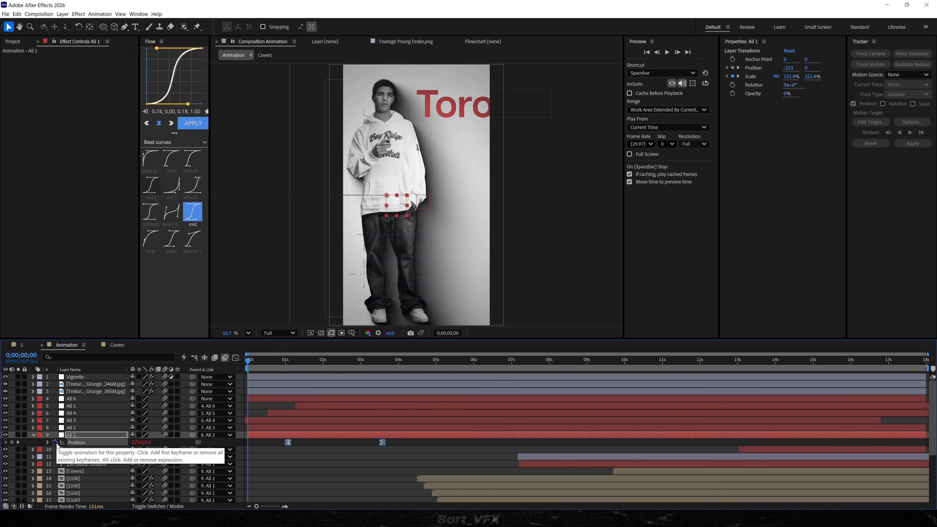
alt+click(54, 442)
text(wigg)
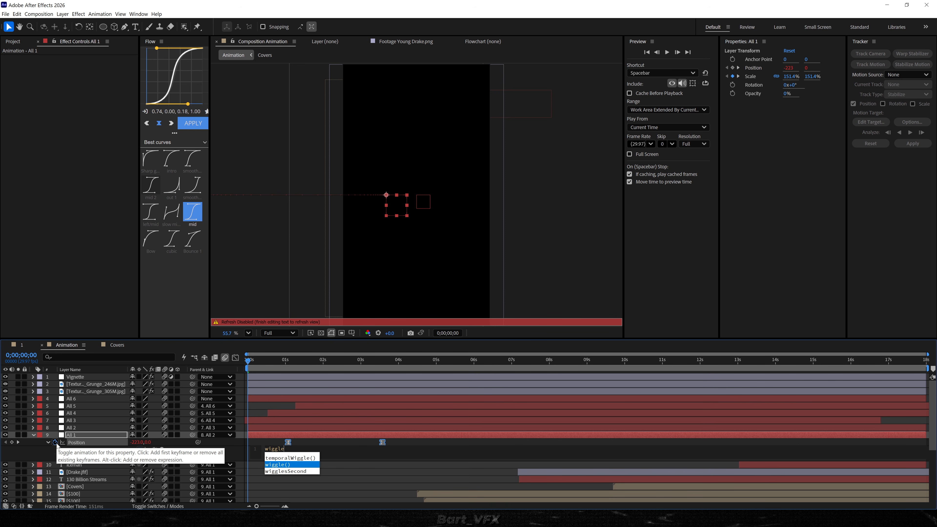
text(le)
key(Return)
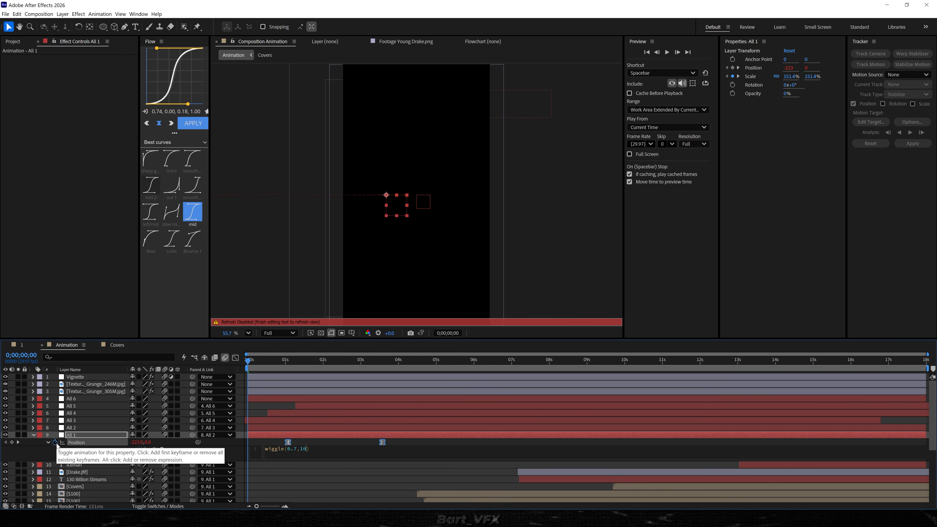
click(395, 280)
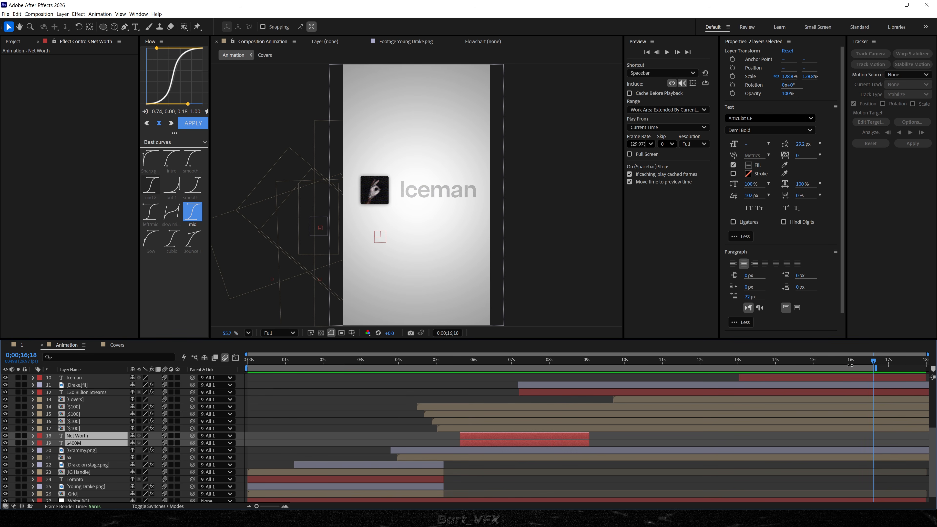
Deselect the layers and play the animation from its start in an enlarged composition view, then restore the normal layout.
scroll(510, 461, down, 2)
click(313, 380)
key(Home)
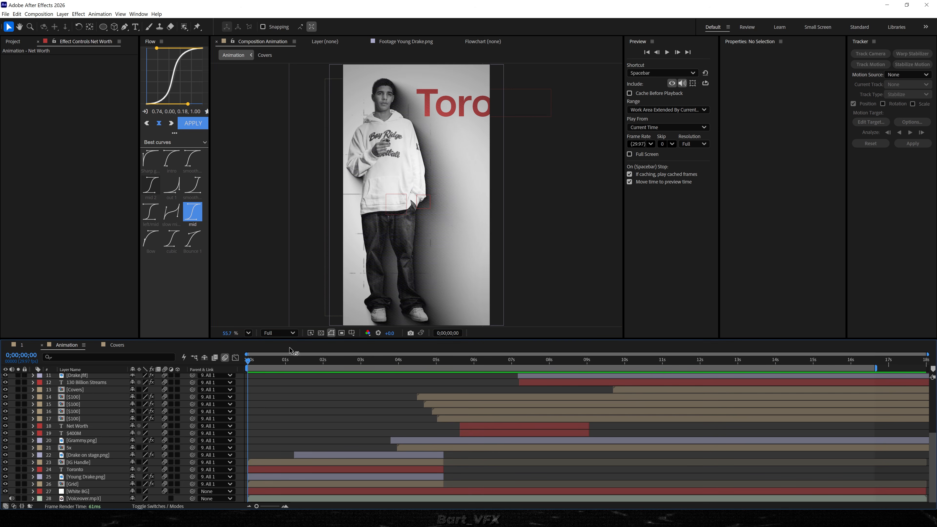
key(grave)
key(space)
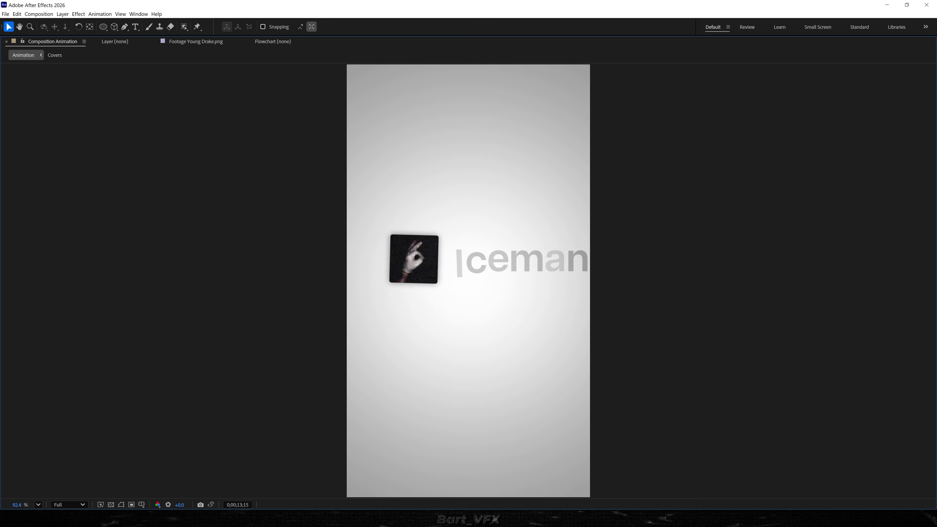
key(grave)
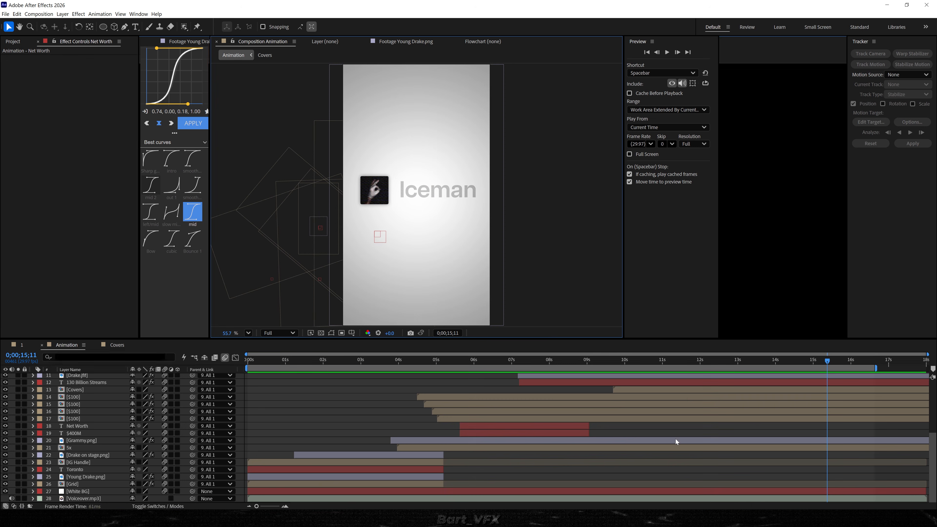
Open the Covers precomposition and enable motion blur for its null and cover image layers.
double_click(87, 390)
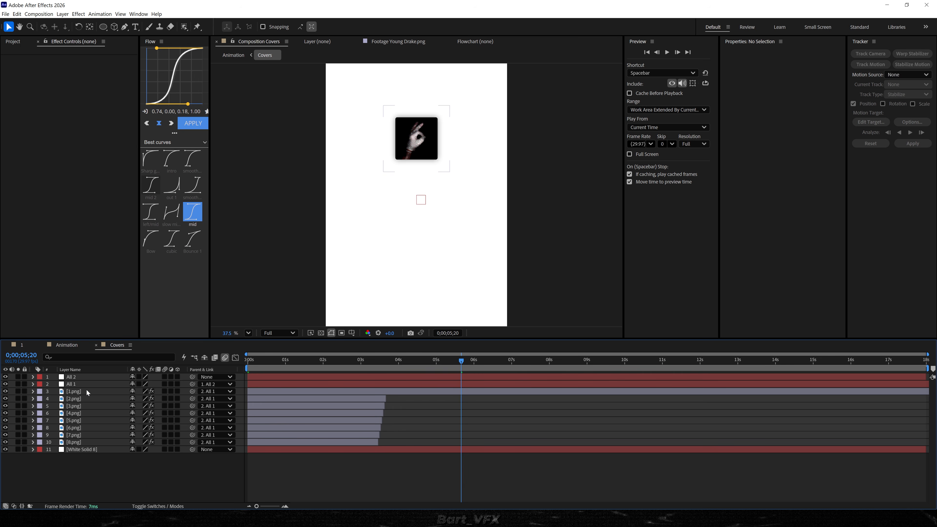
drag(162, 375, 158, 474)
Check the motion blur shutter angle and phase in the advanced composition settings of Covers, and close them without changes.
click(37, 15)
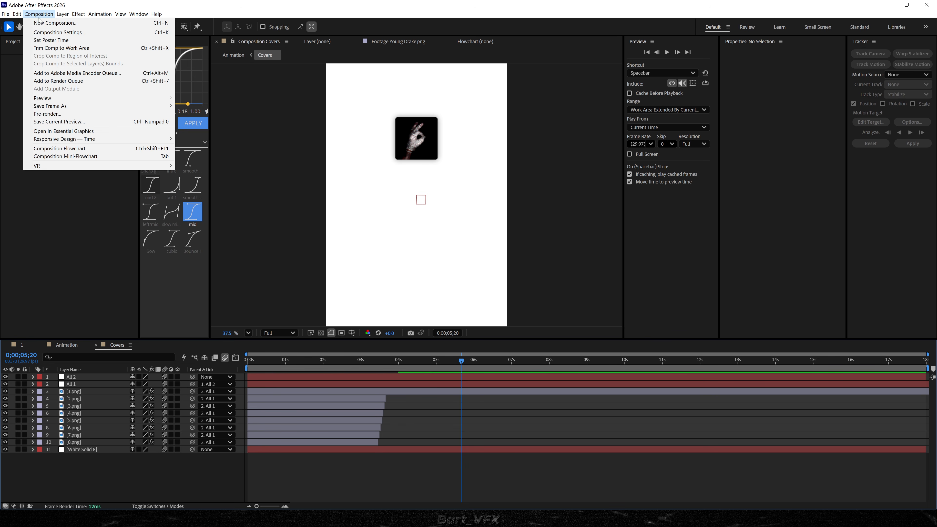
click(56, 33)
click(382, 173)
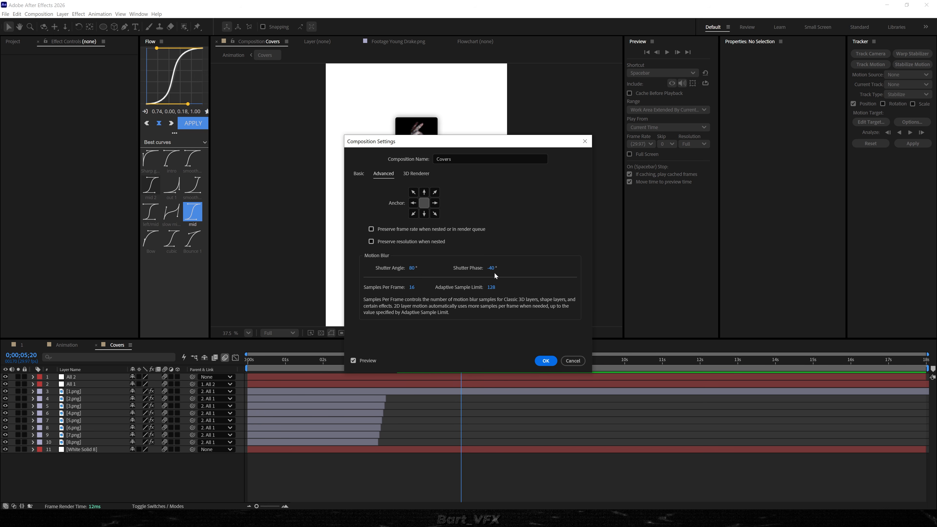
click(573, 361)
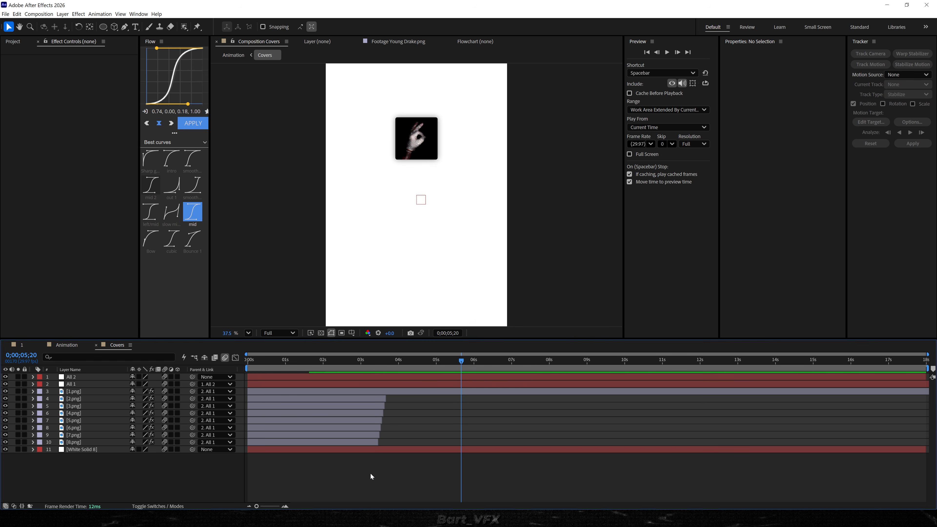